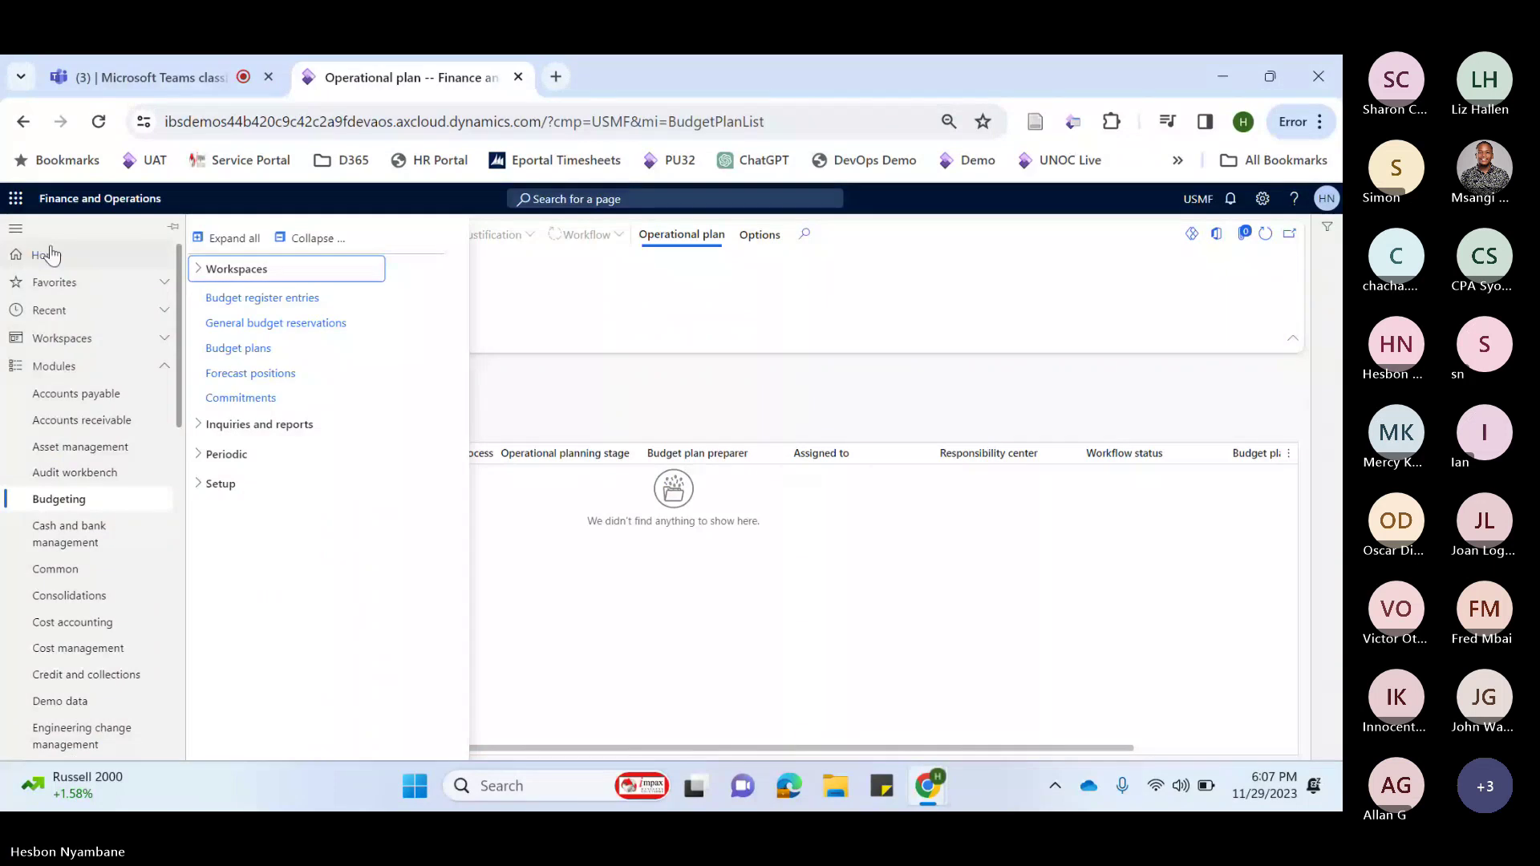
Return to the home dashboard and look through the full range of available workspaces
click(626, 292)
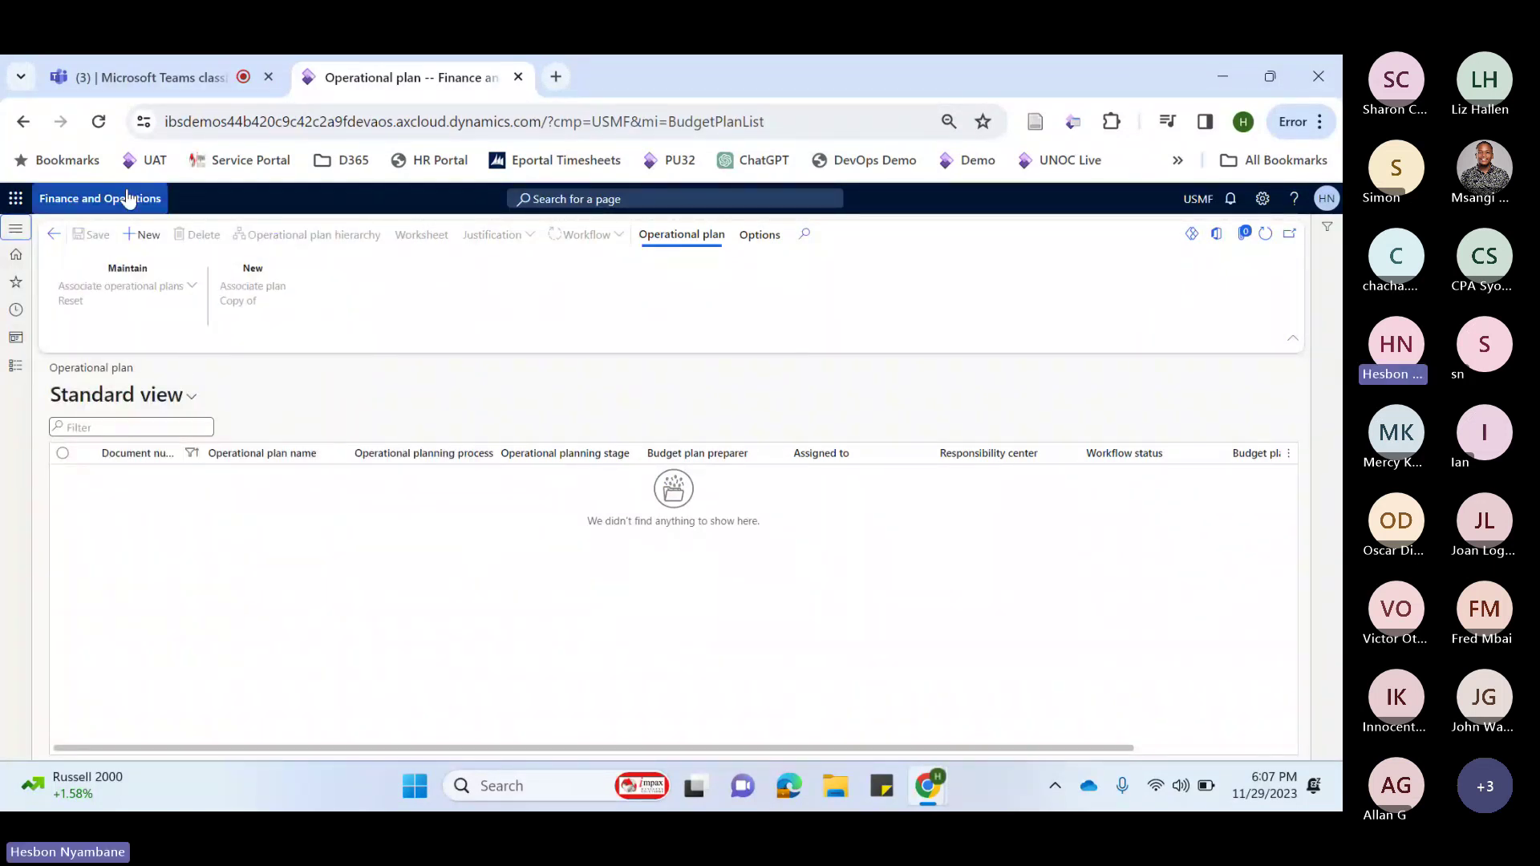
click(96, 187)
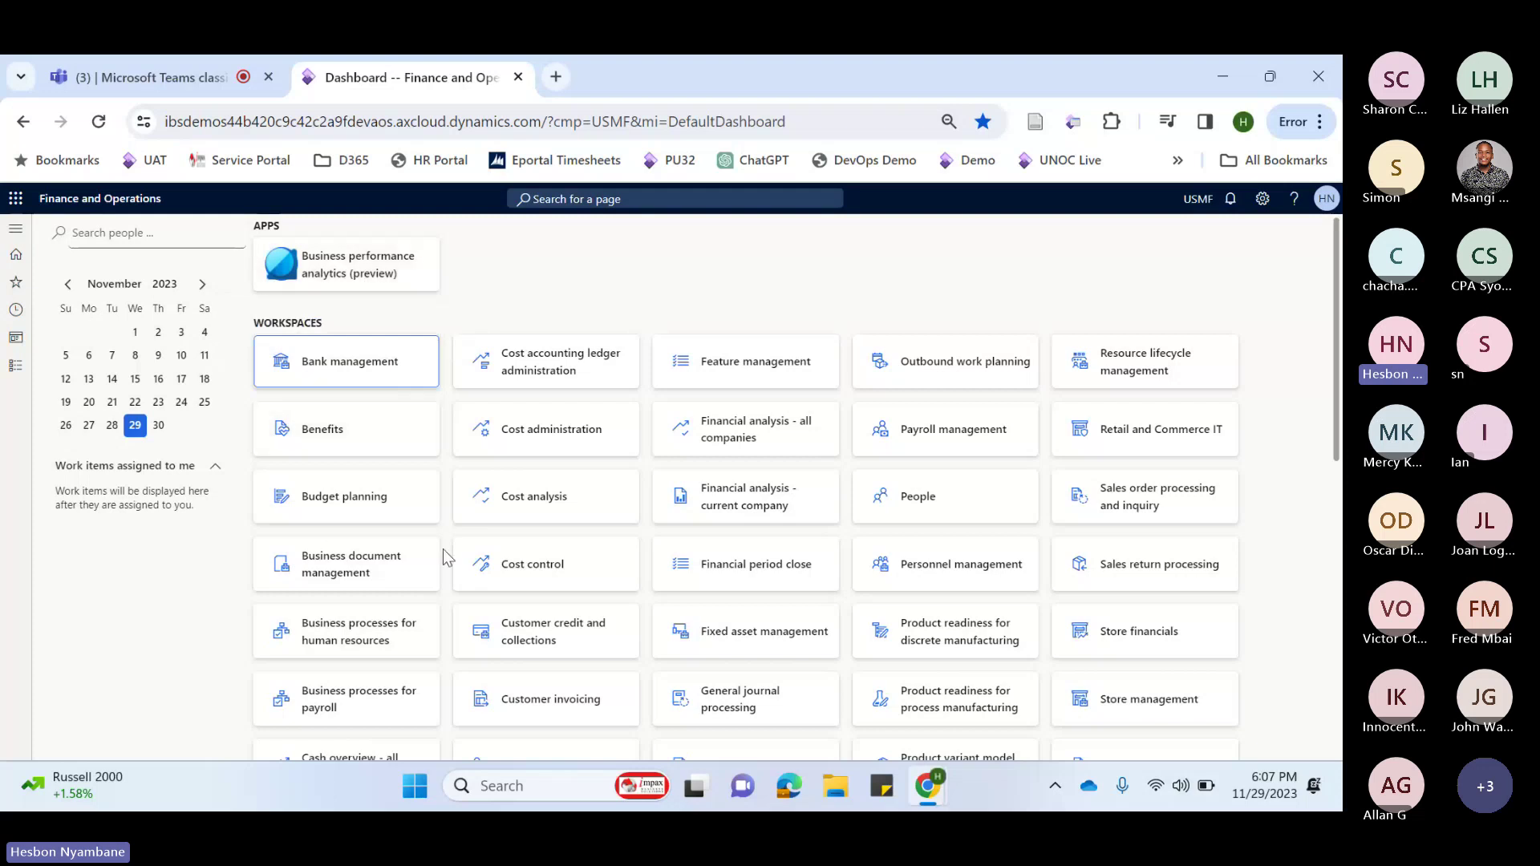
scroll(441, 554, down, 5)
scroll(448, 556, up, 5)
scroll(156, 515, down, 5)
scroll(157, 515, up, 5)
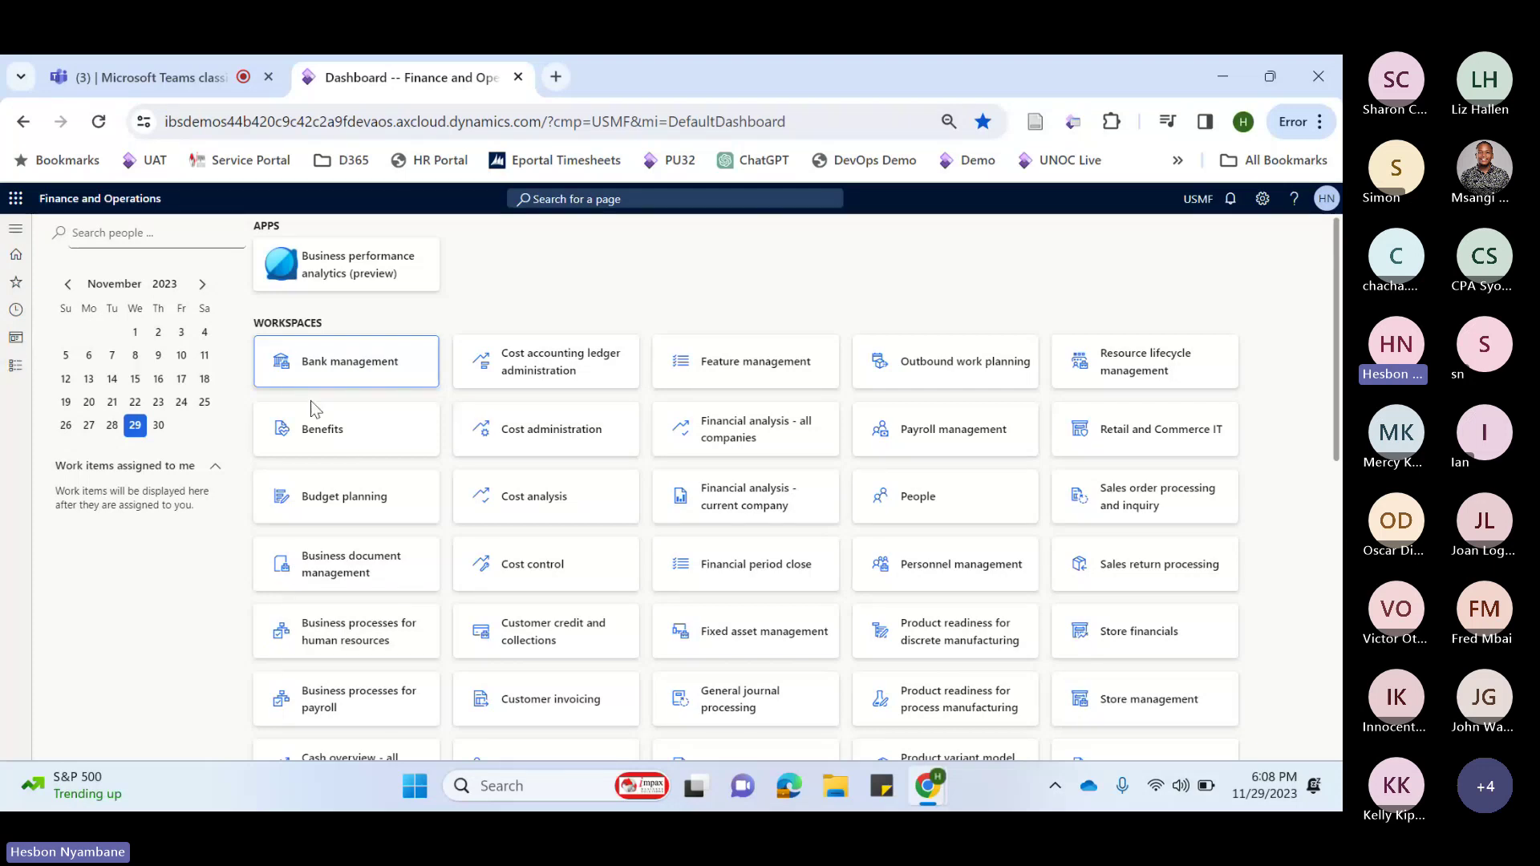
scroll(361, 433, down, 10)
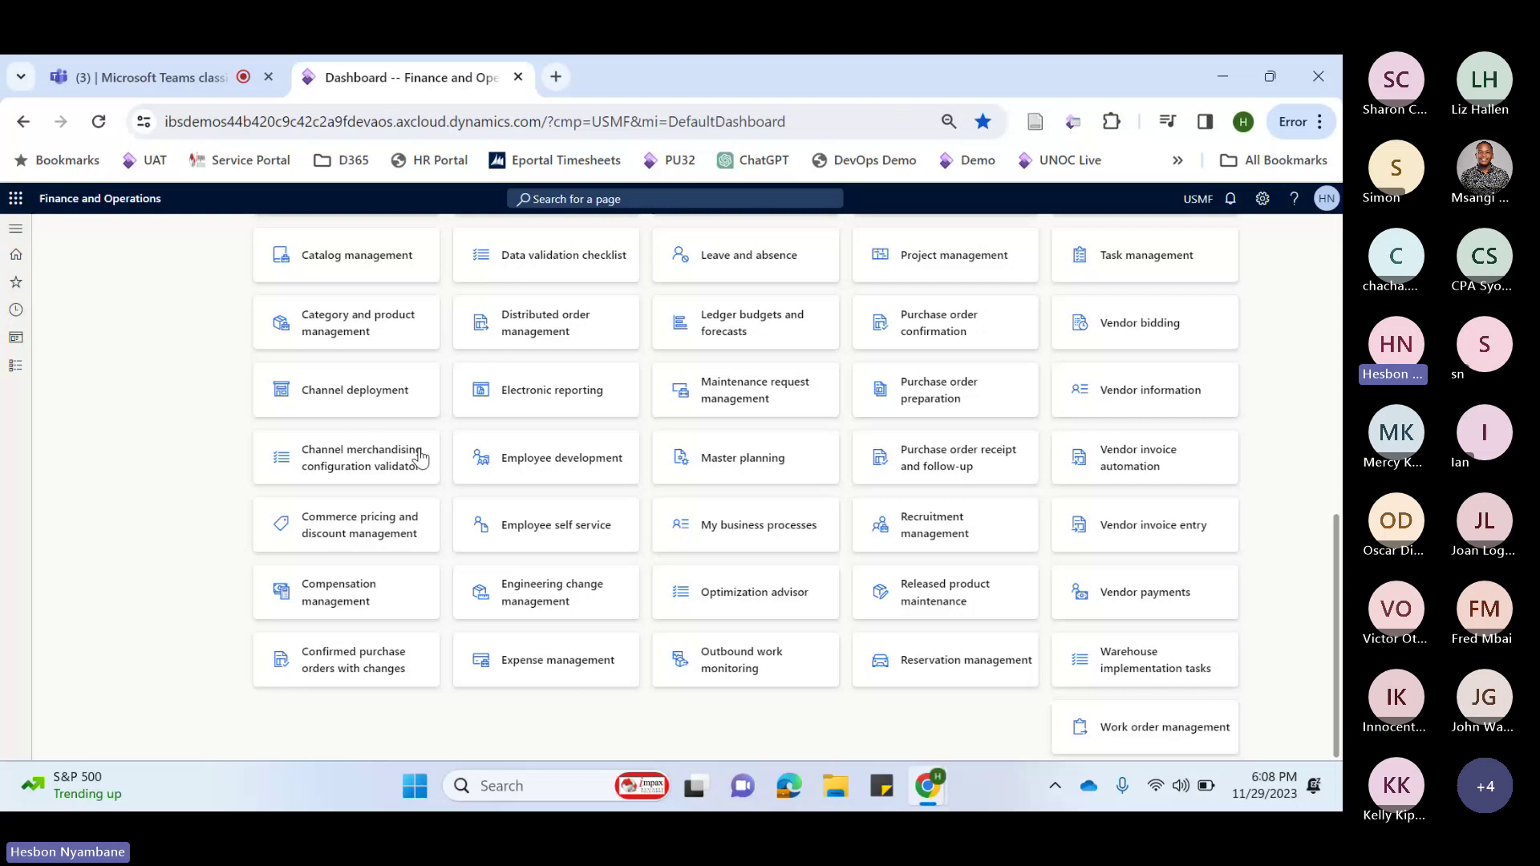
scroll(419, 457, up, 10)
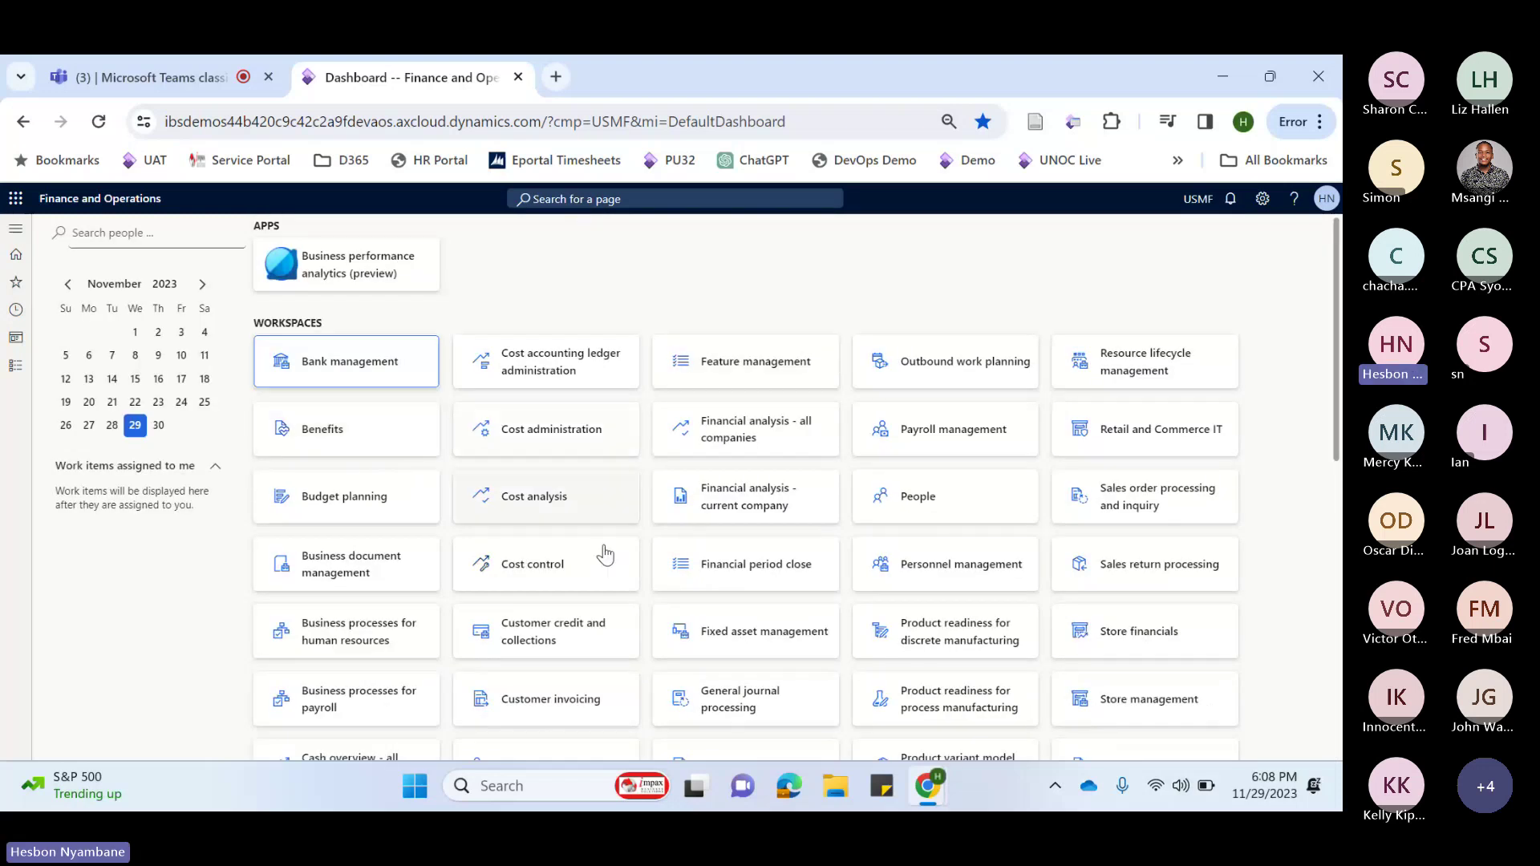
scroll(605, 553, down, 5)
scroll(663, 457, up, 5)
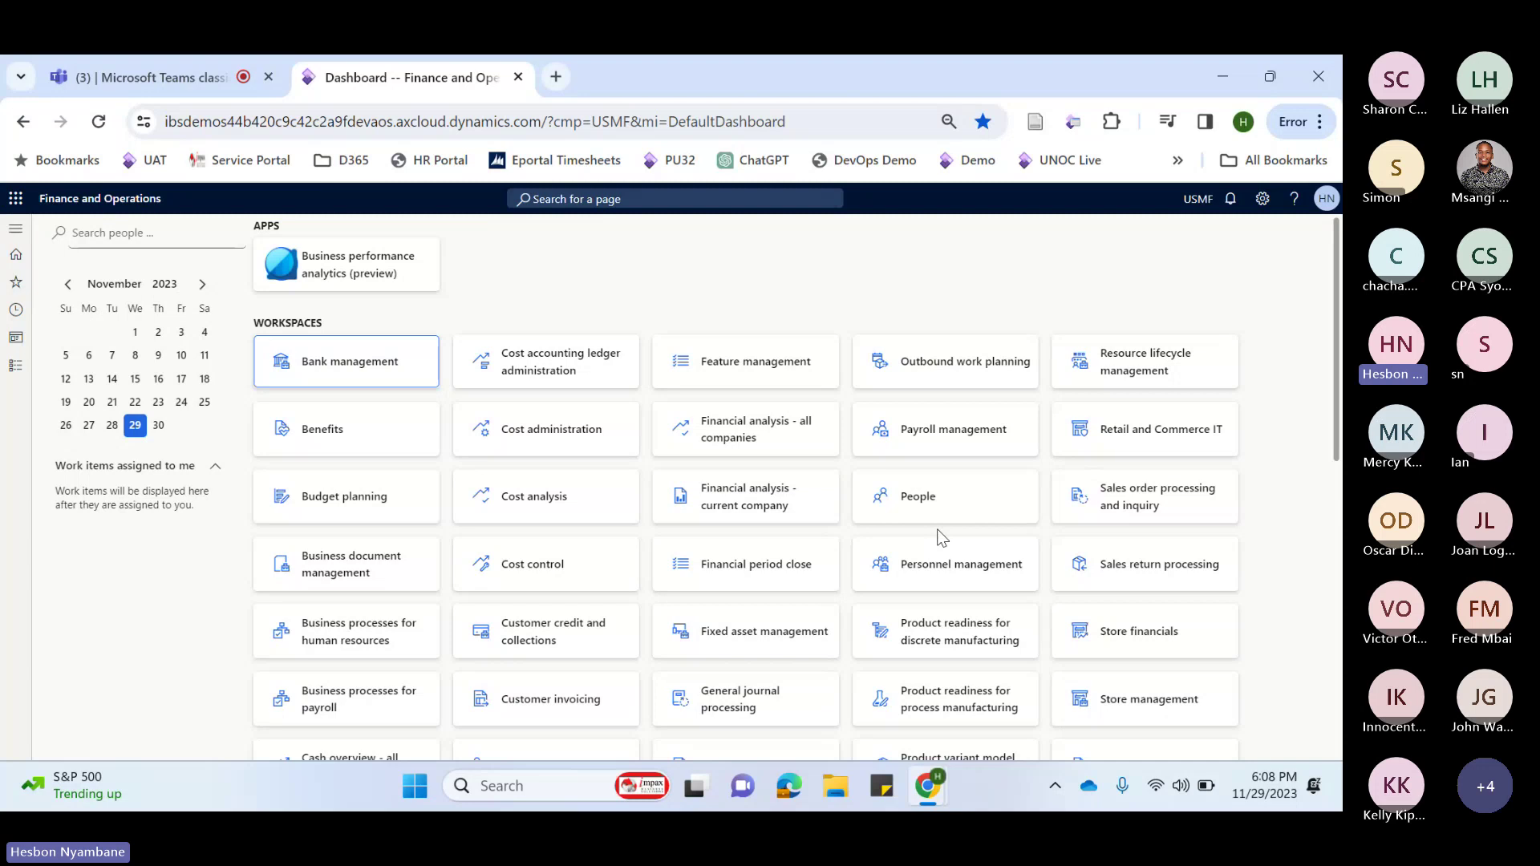
scroll(943, 538, down, 5)
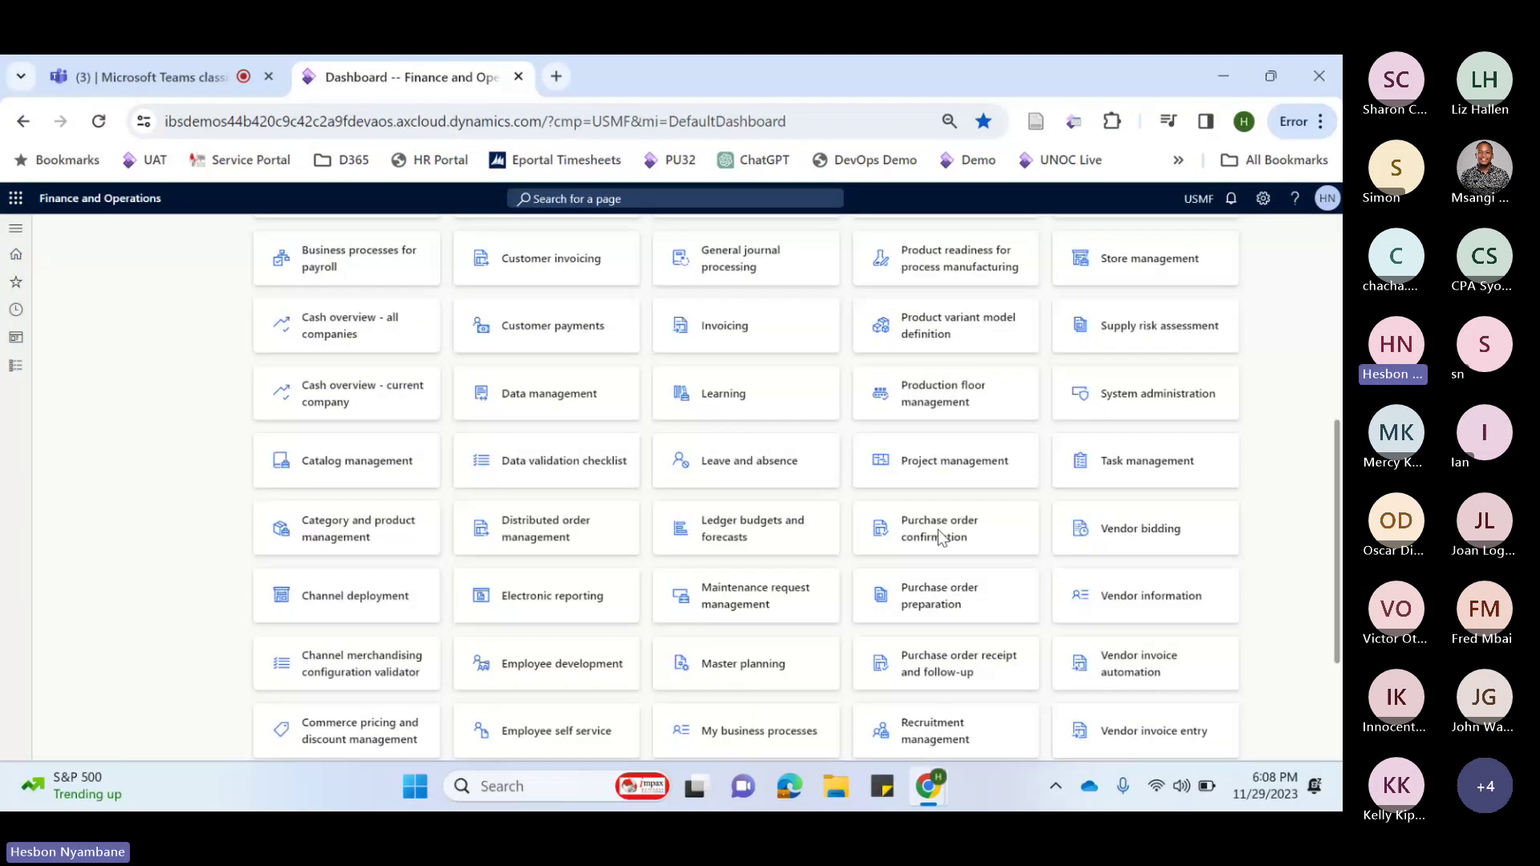
scroll(939, 530, up, 5)
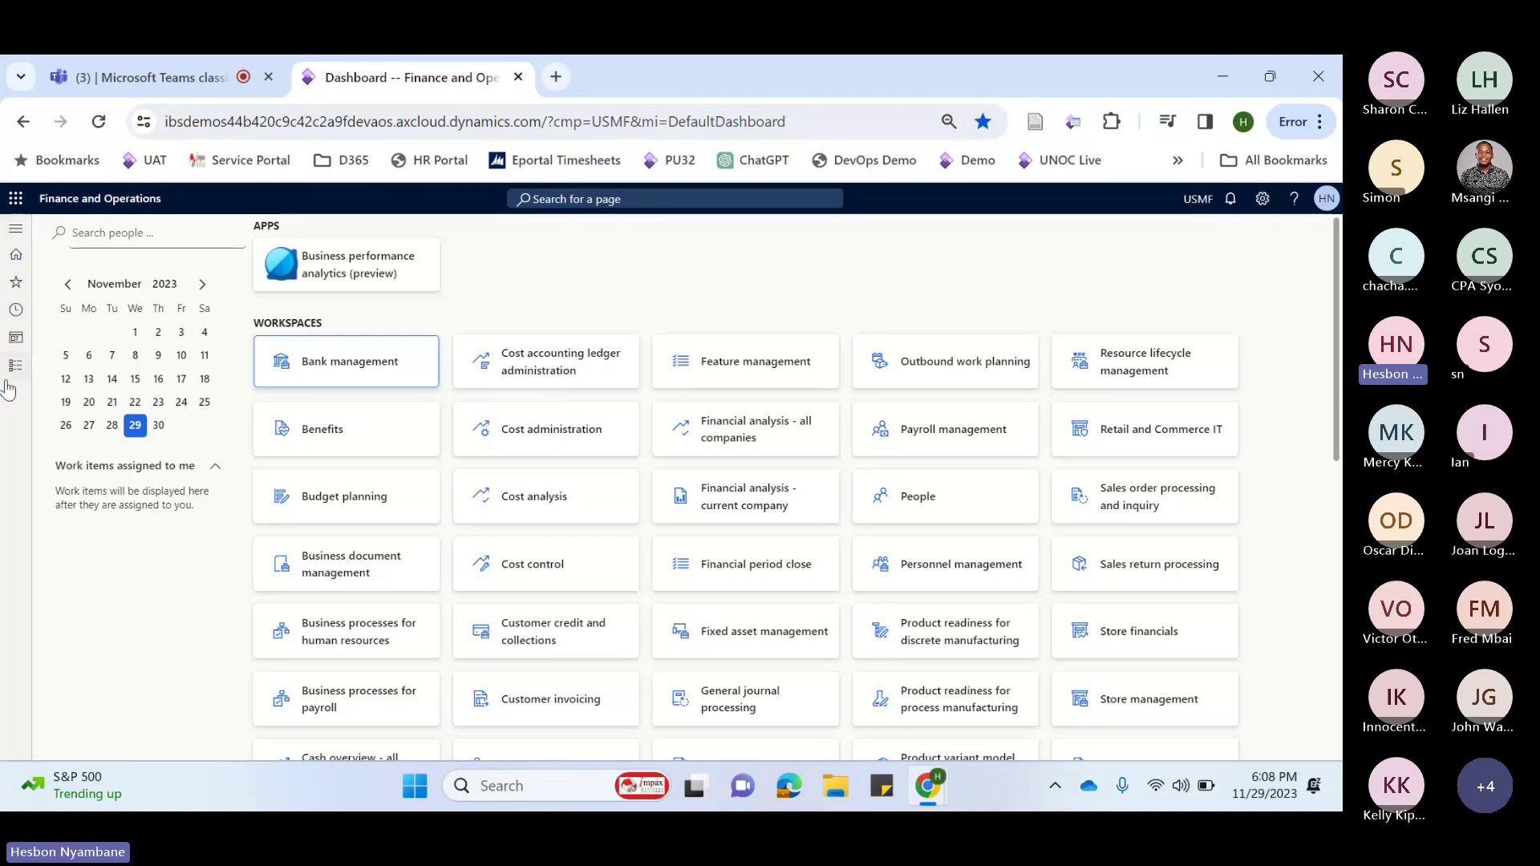
Examine the Favorites, Recent and Workspaces groups of the main navigation
click(11, 225)
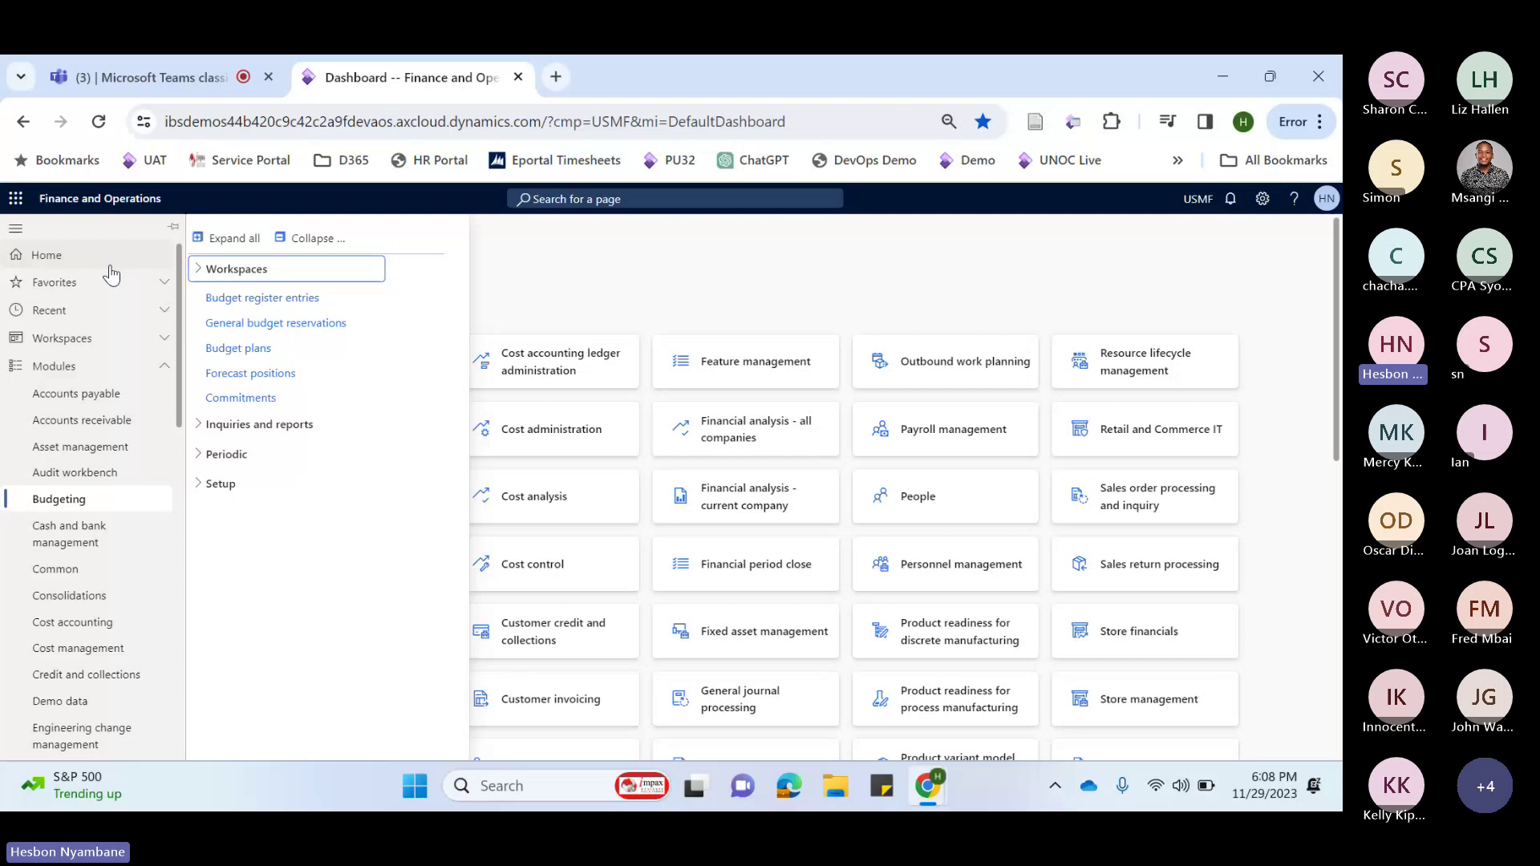
click(114, 282)
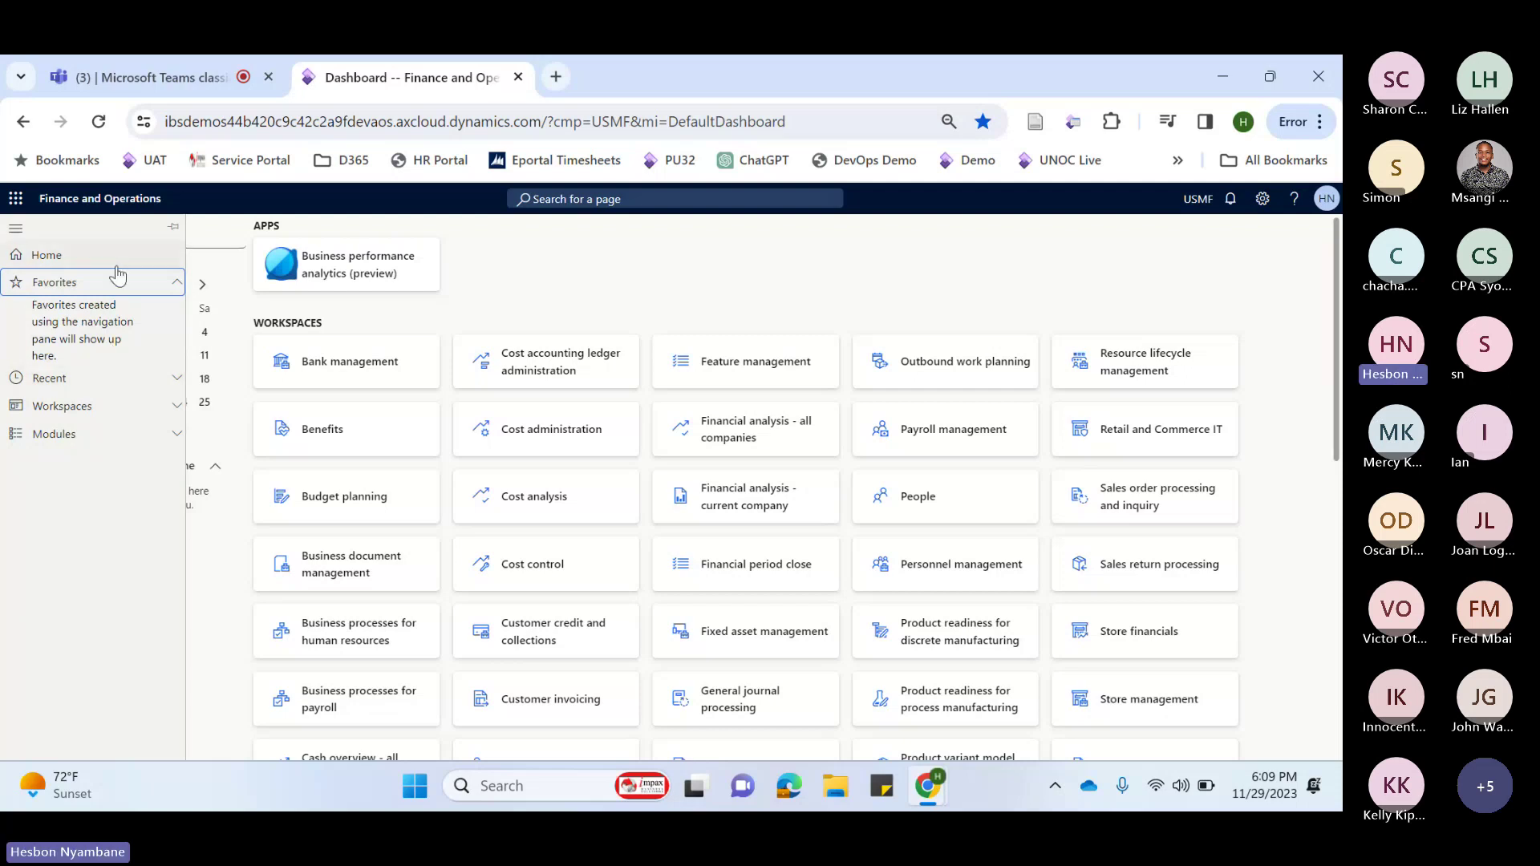
click(120, 377)
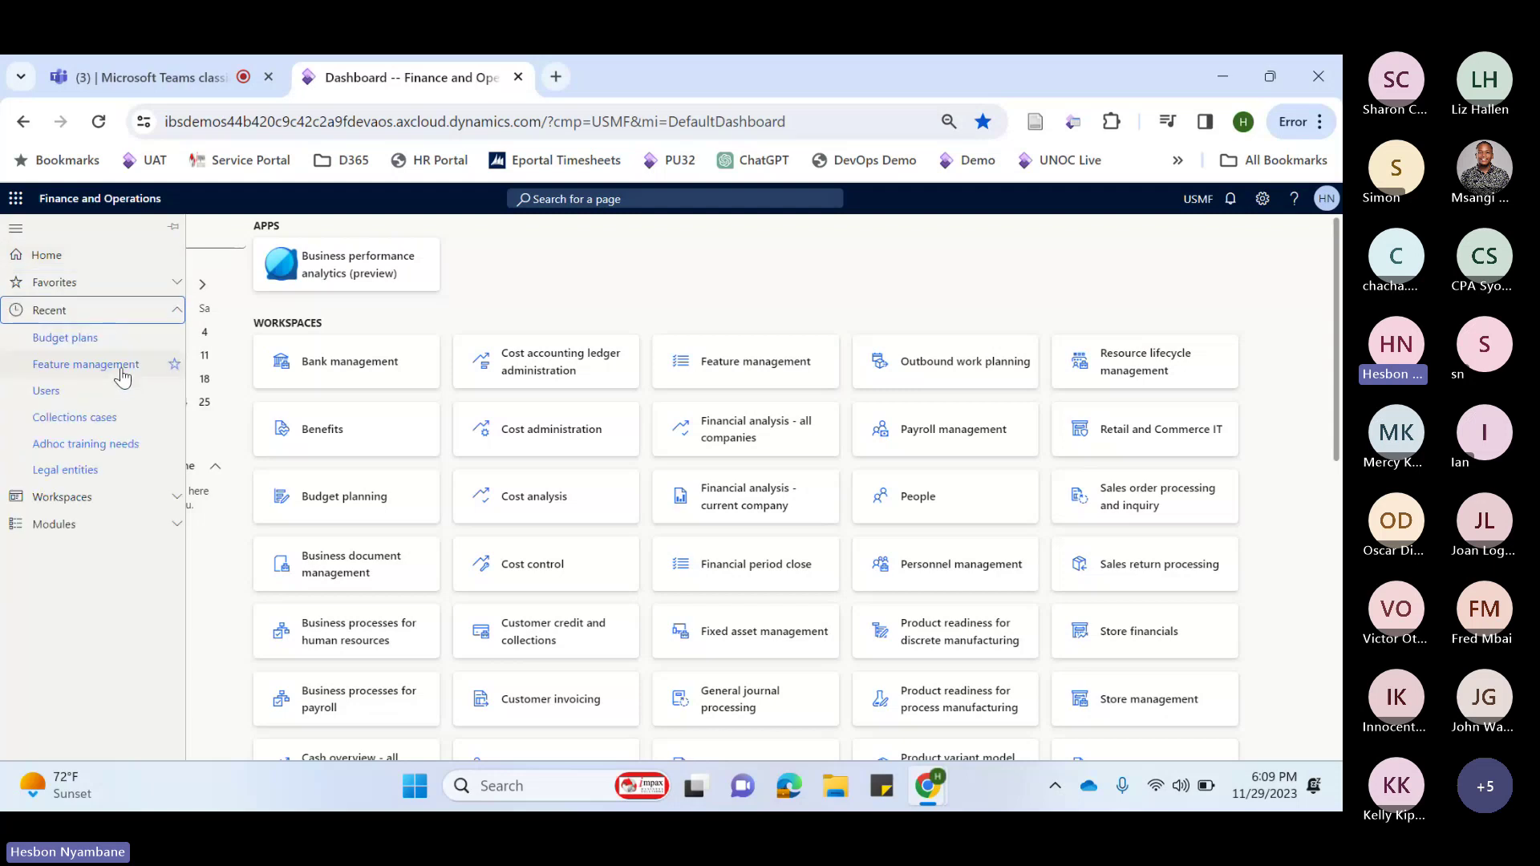
click(106, 308)
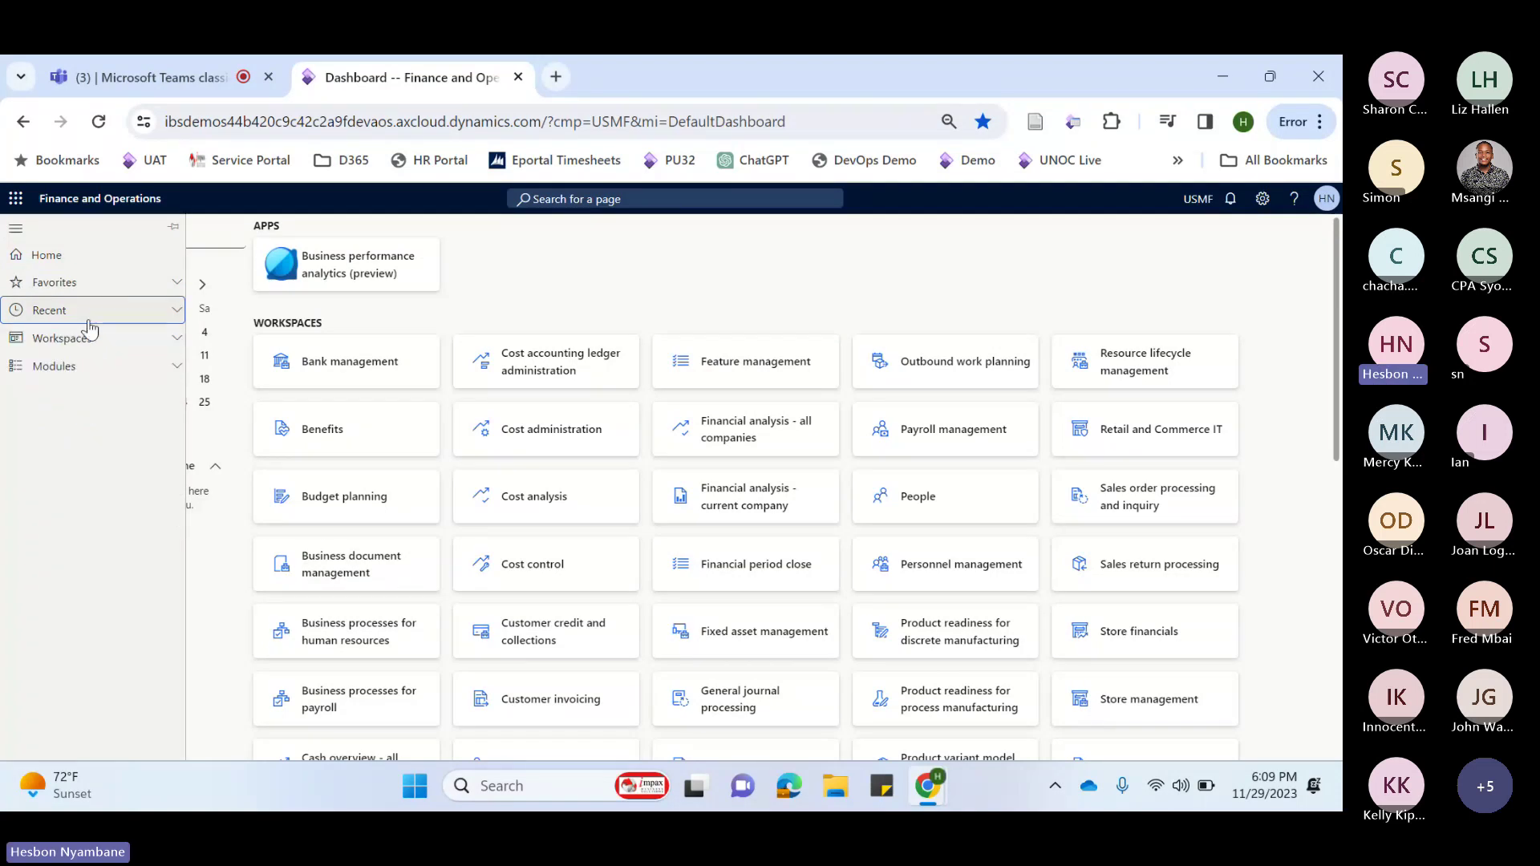
click(90, 321)
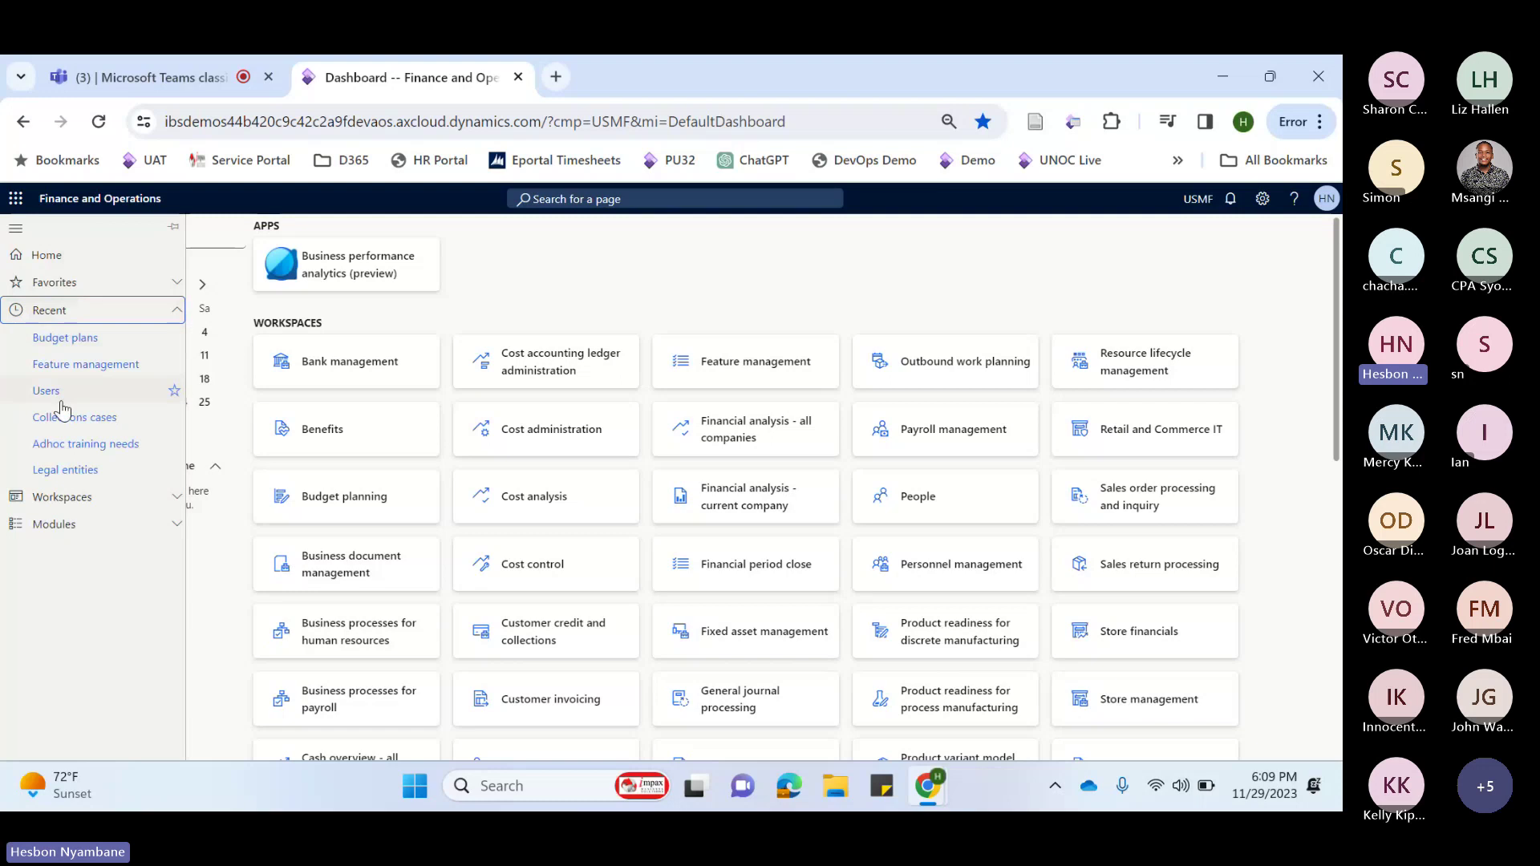
click(122, 311)
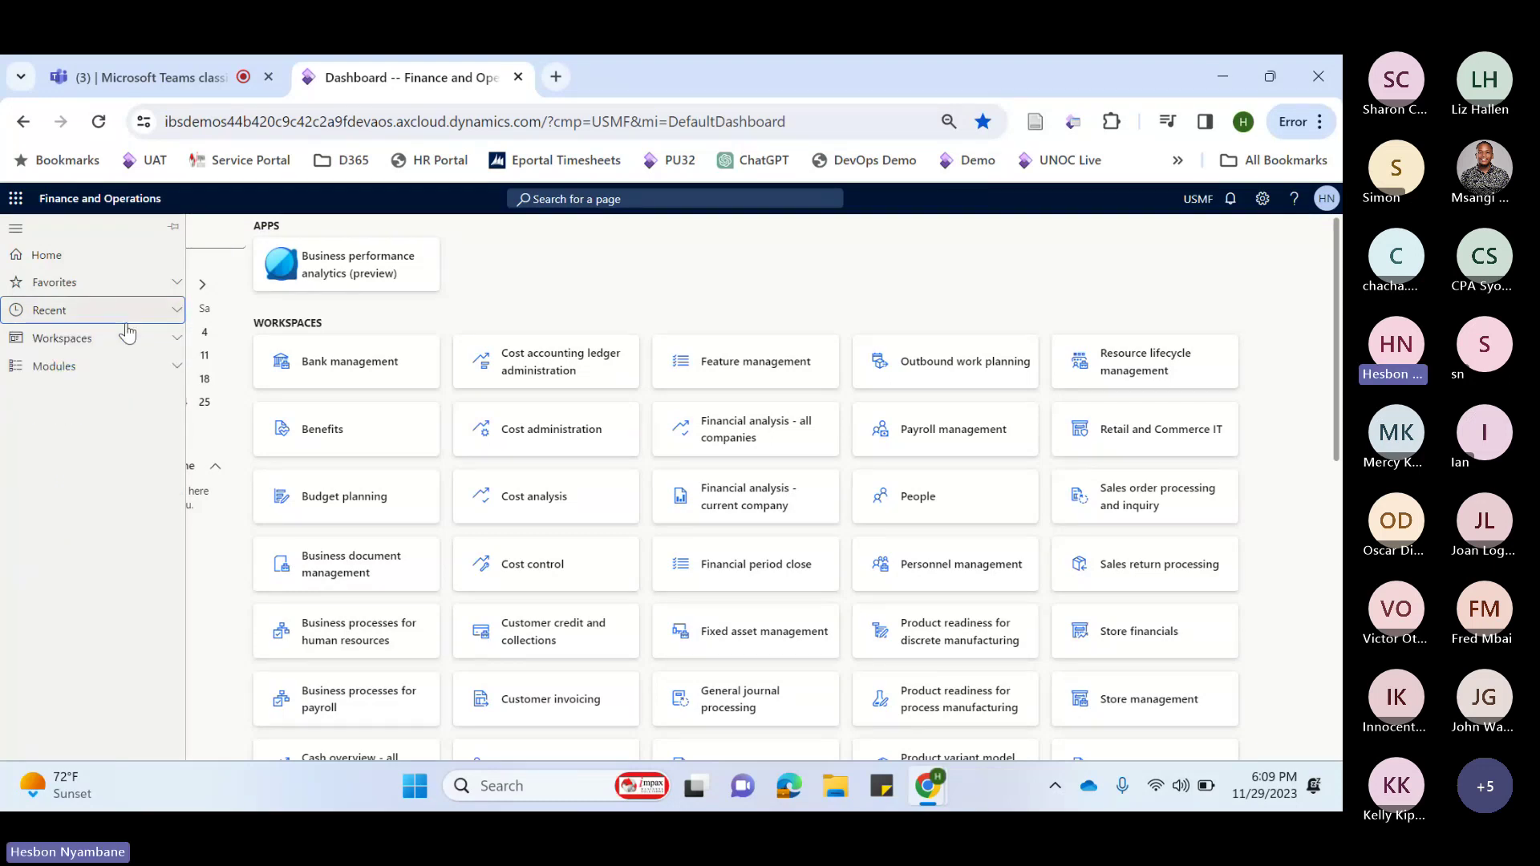
click(127, 335)
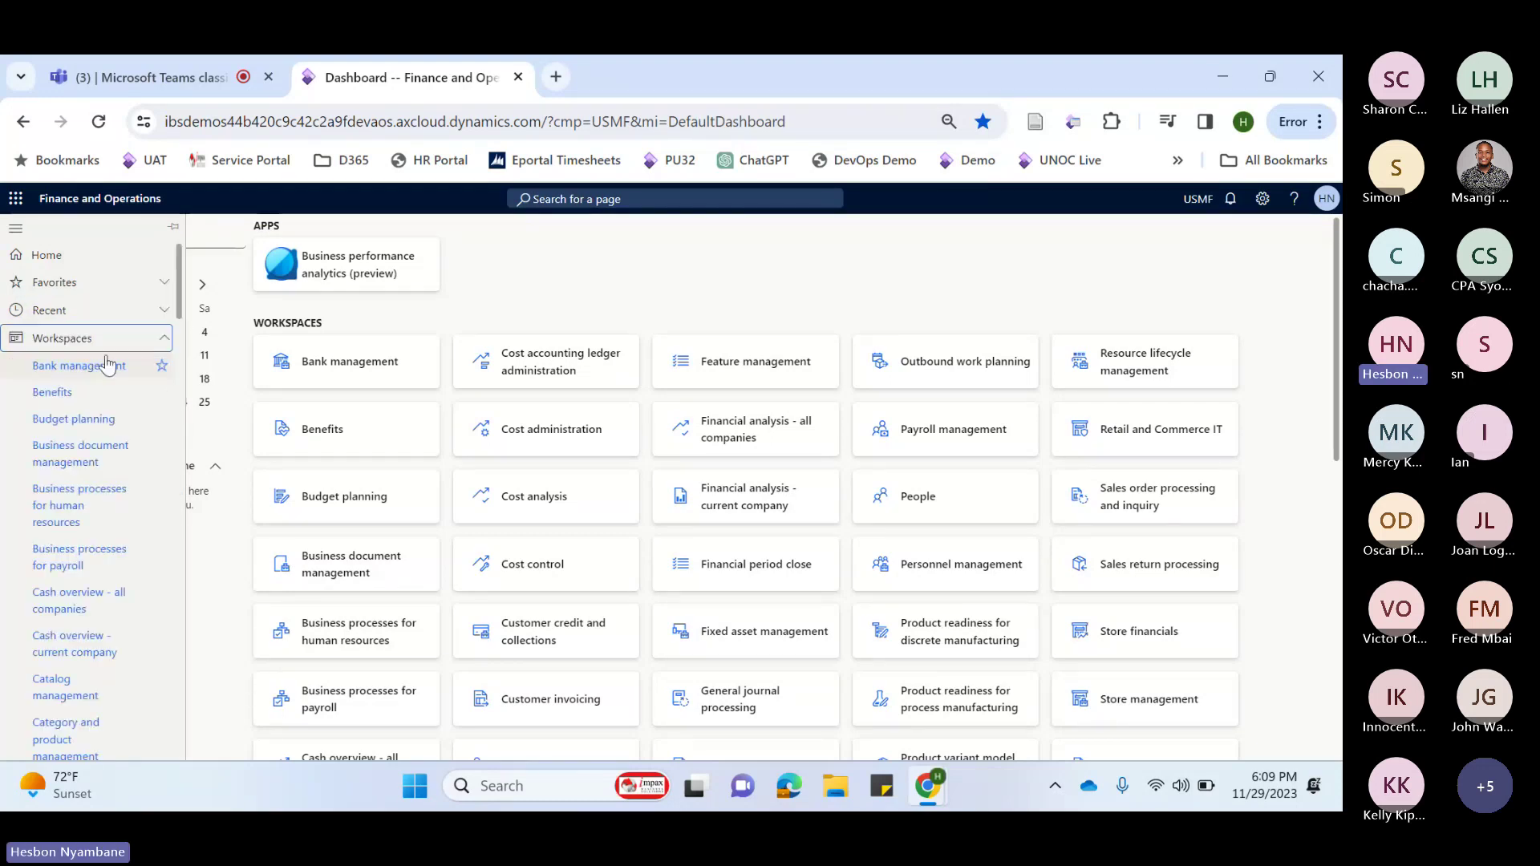
click(90, 337)
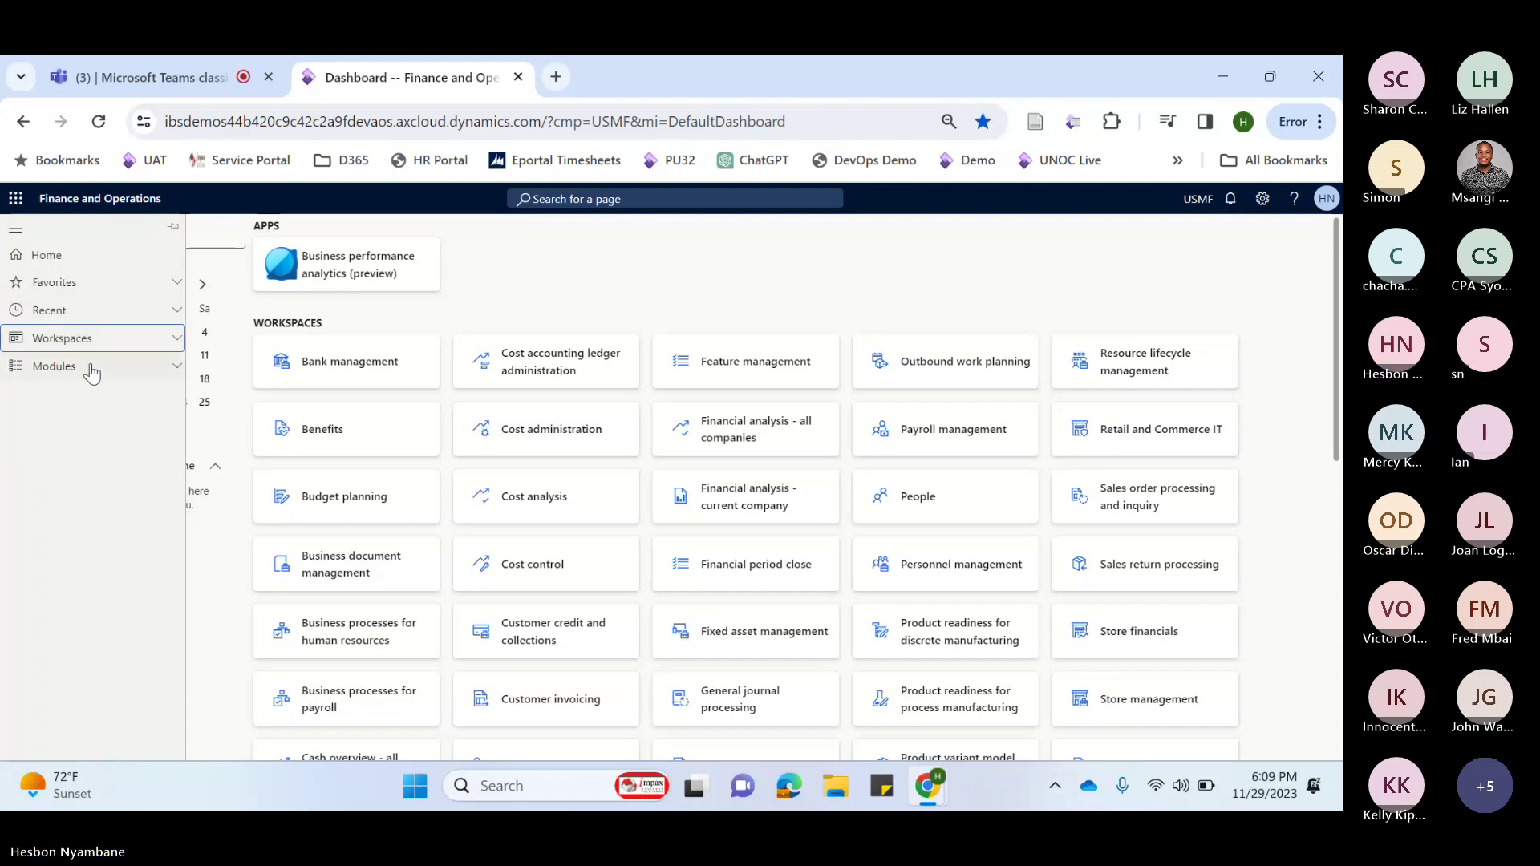
Open the Mopani Copper Mine record from All customers in the Credit and collections module
click(93, 368)
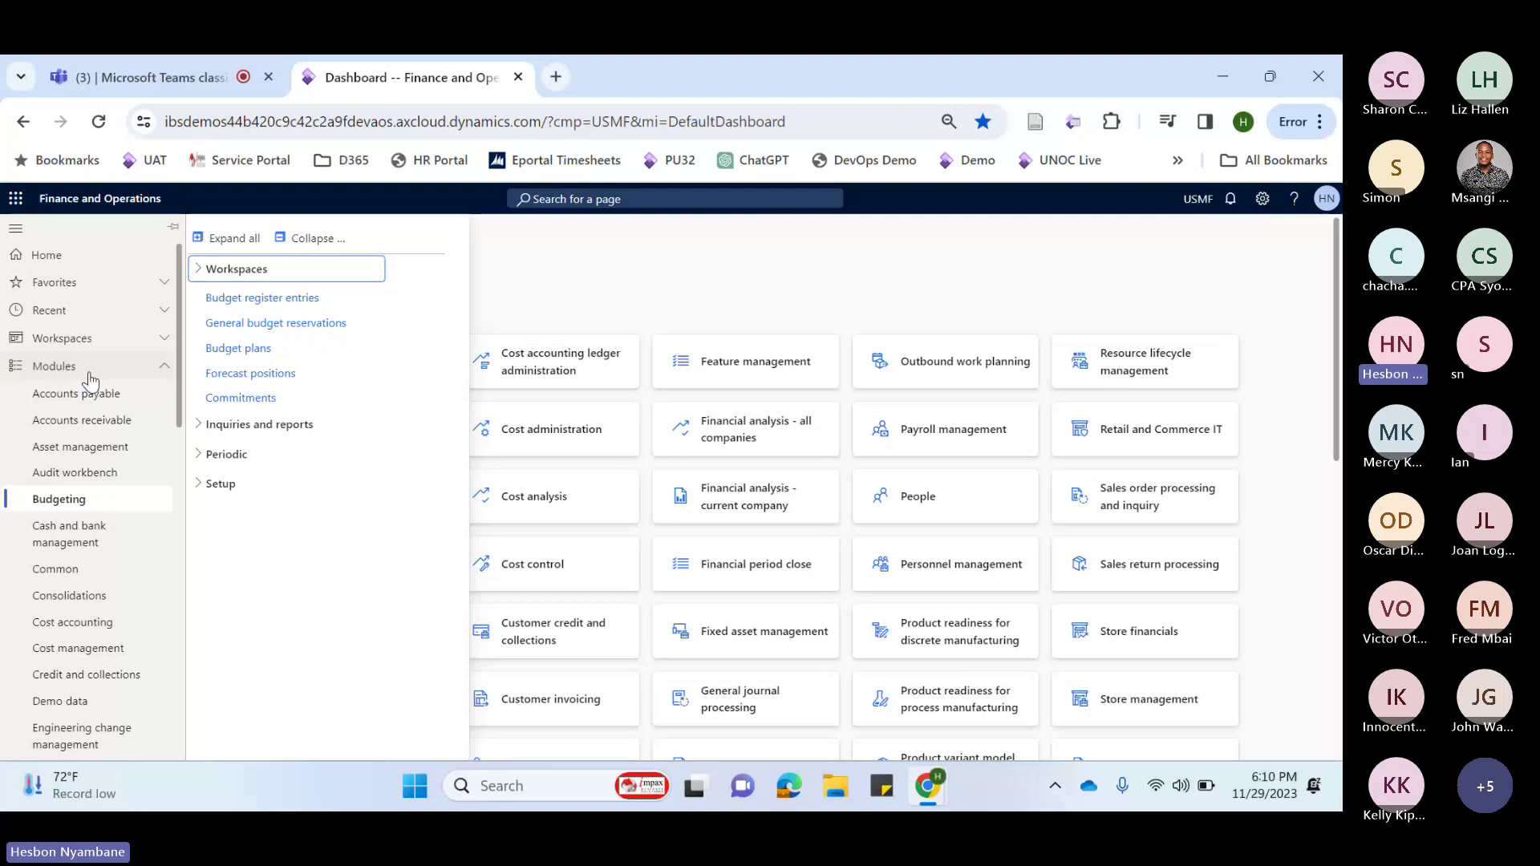
scroll(93, 592, down, 3)
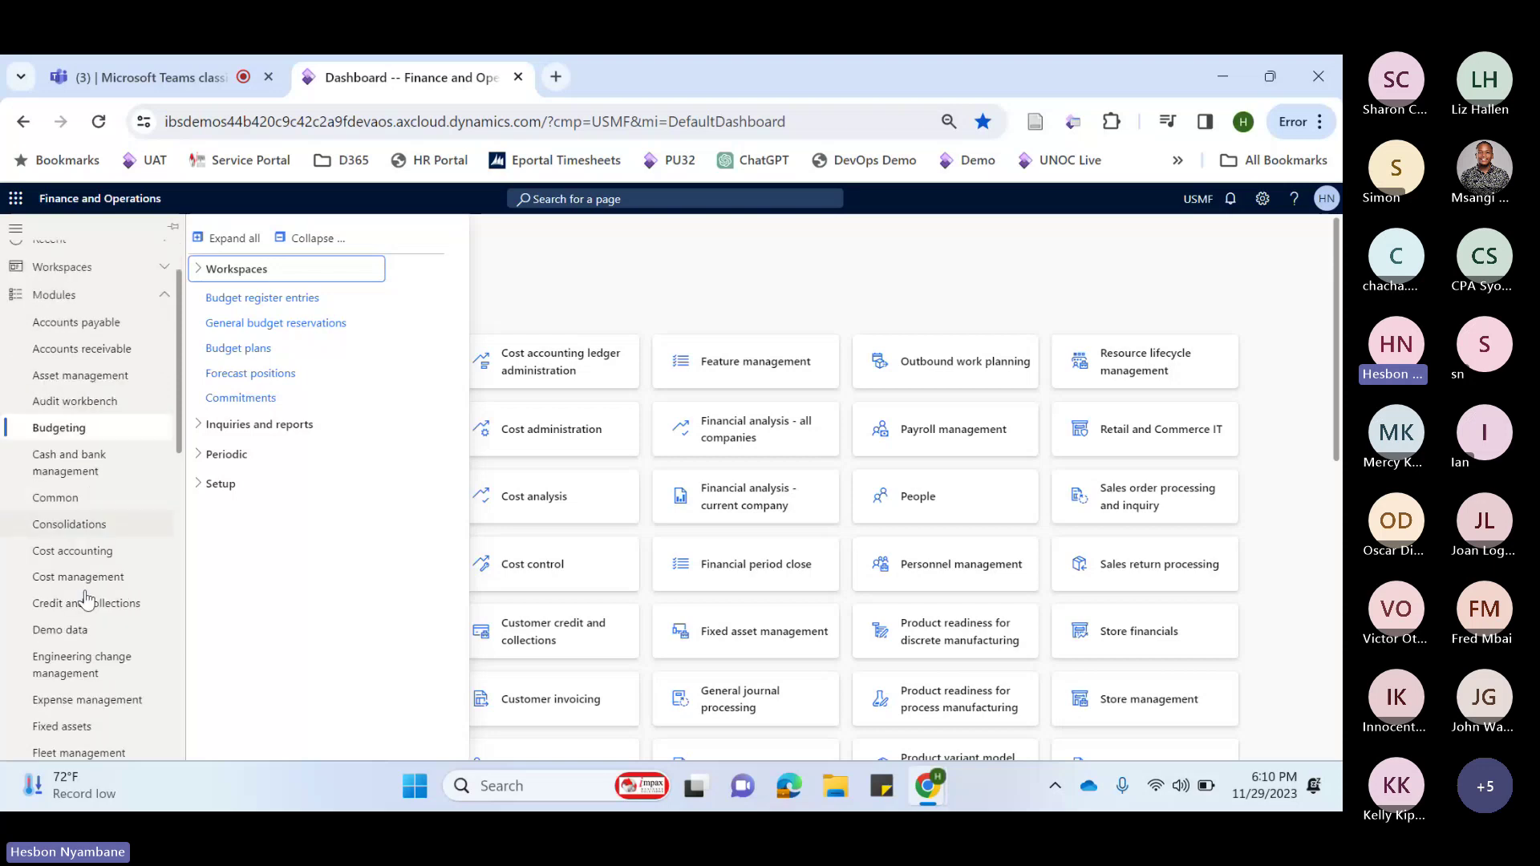
click(109, 472)
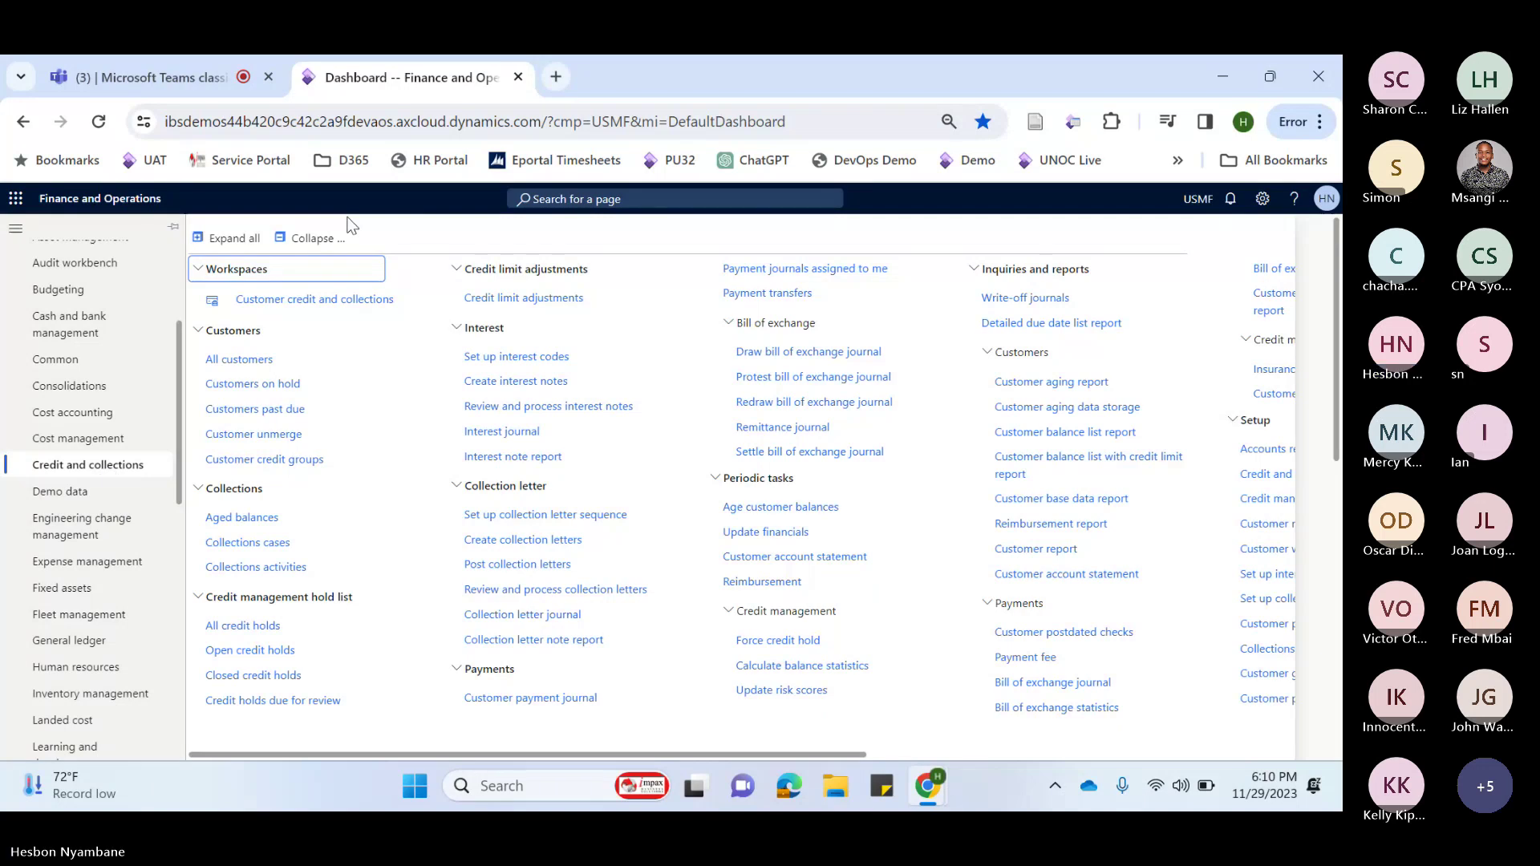
click(315, 237)
click(264, 299)
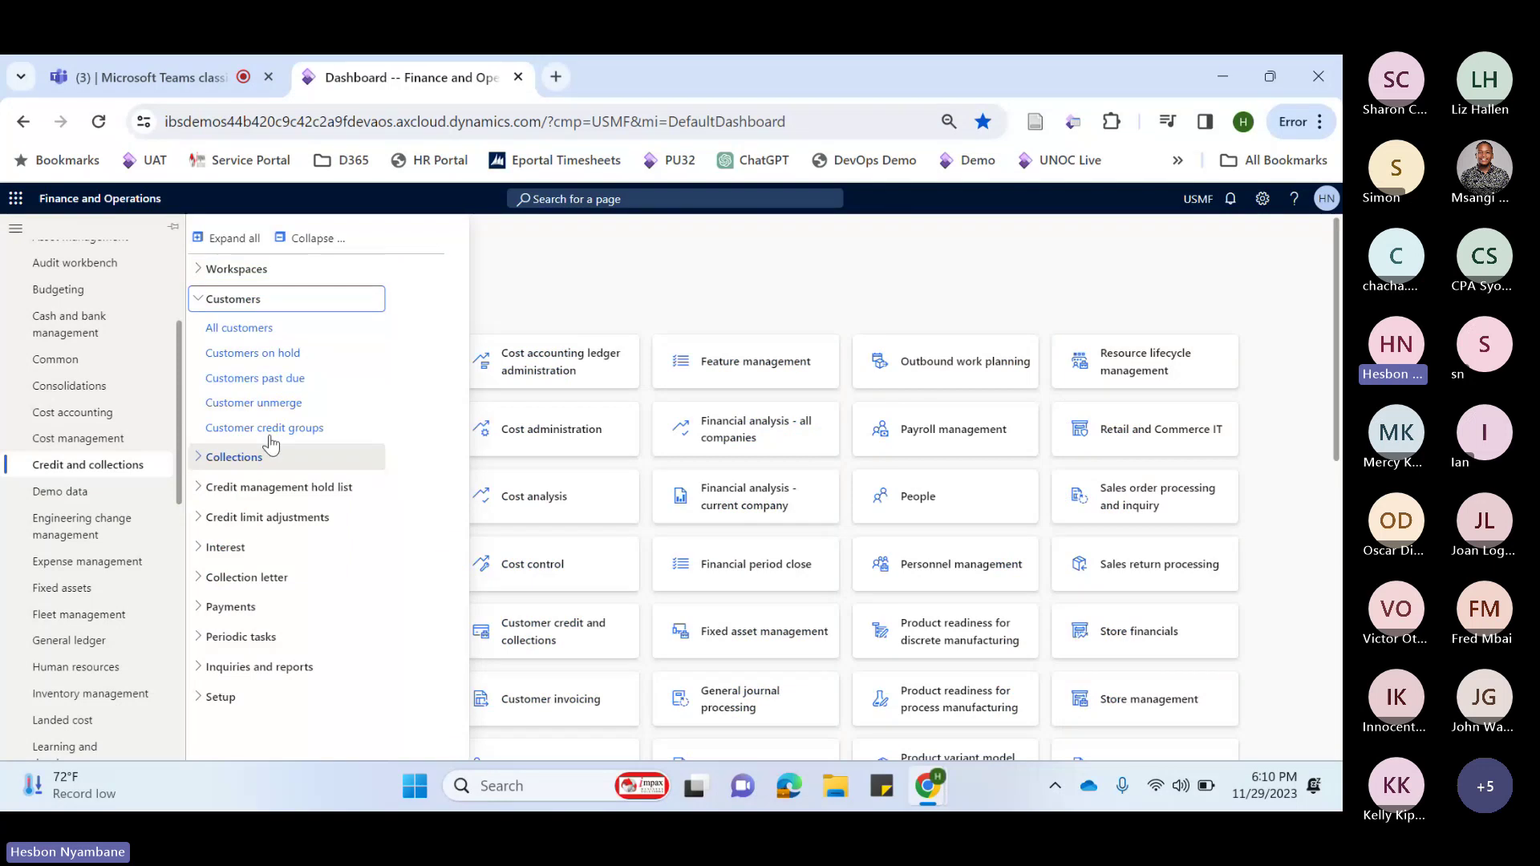
click(241, 328)
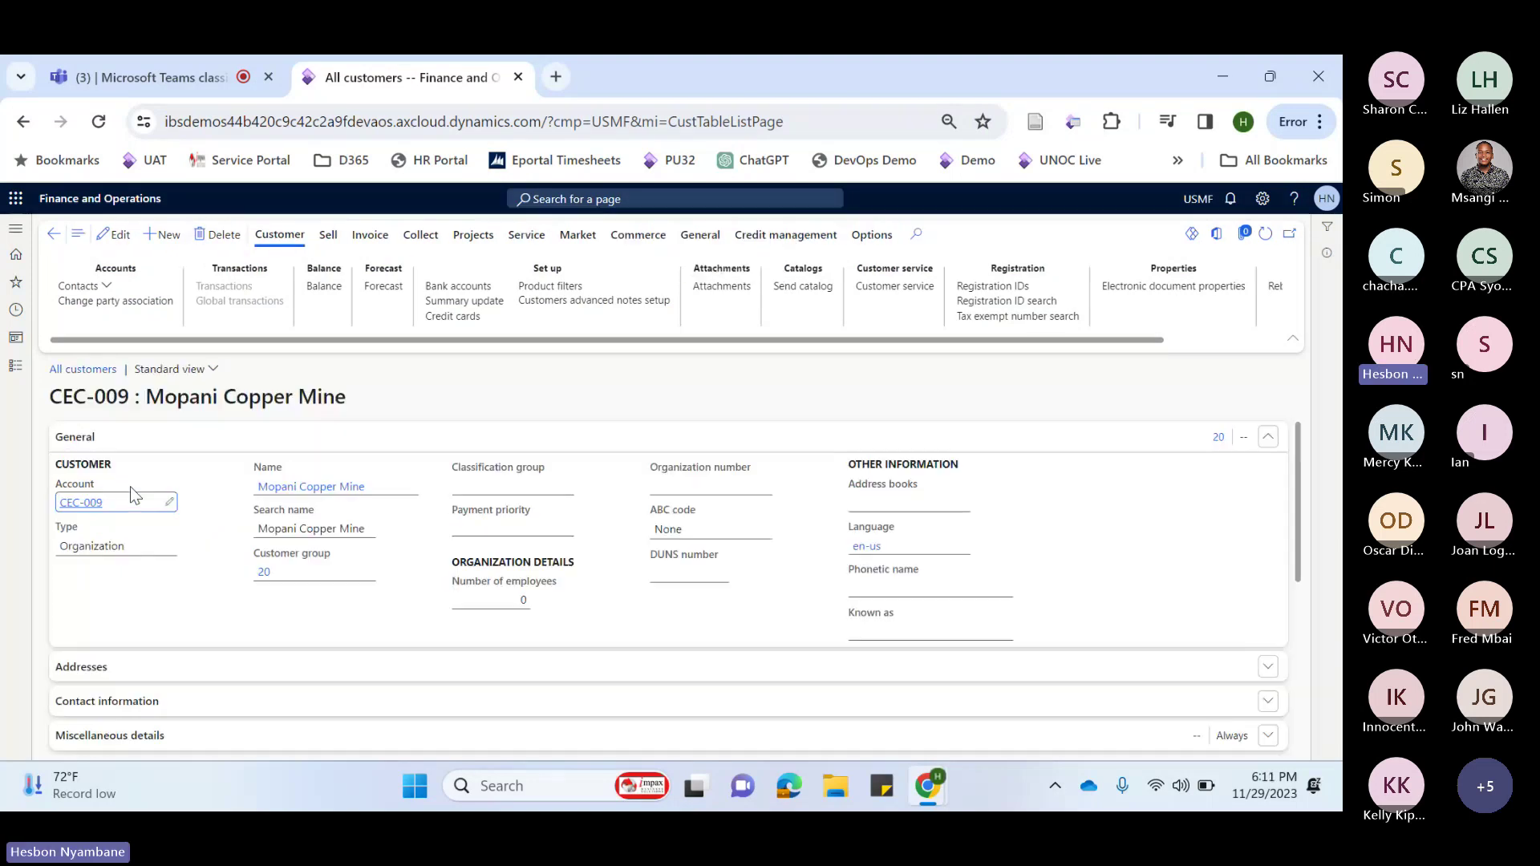
Expand the Credit and collections section of the Mopani Copper Mine customer record
scroll(131, 487, down, 5)
scroll(132, 492, up, 1)
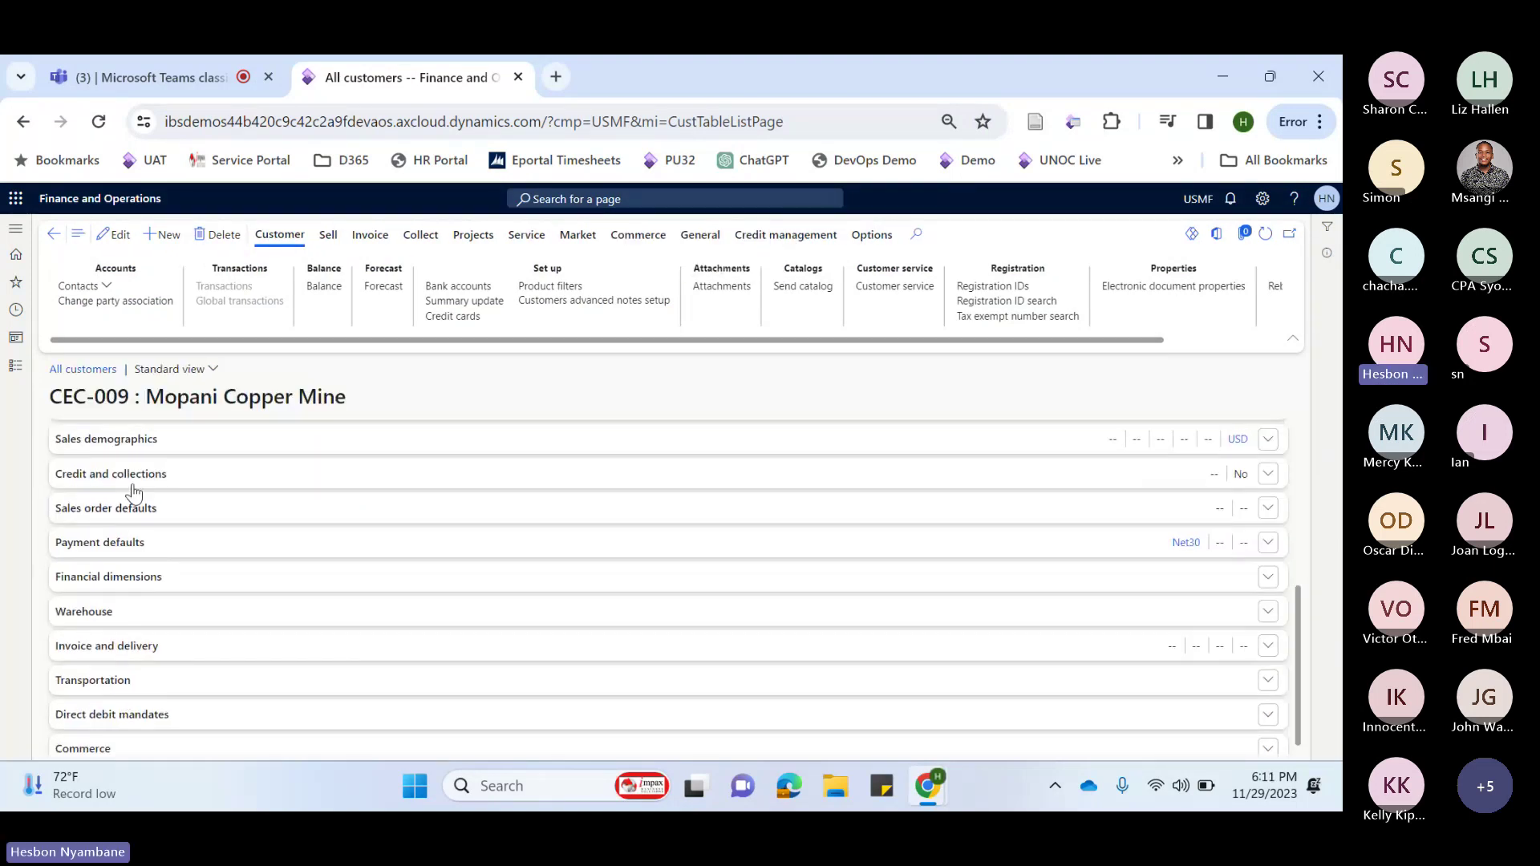
scroll(133, 493, up, 3)
click(138, 507)
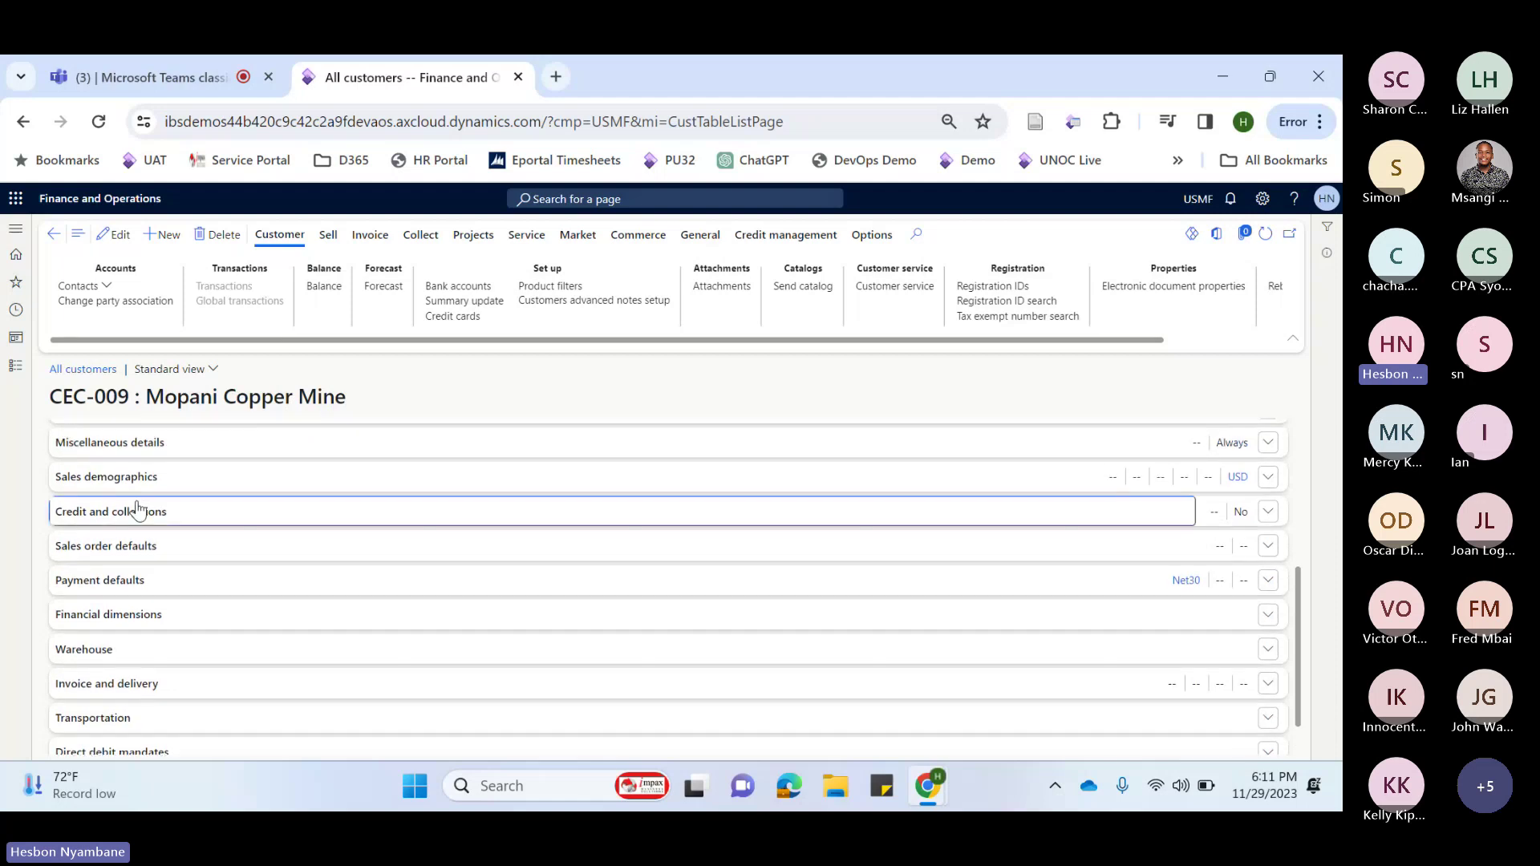
click(308, 523)
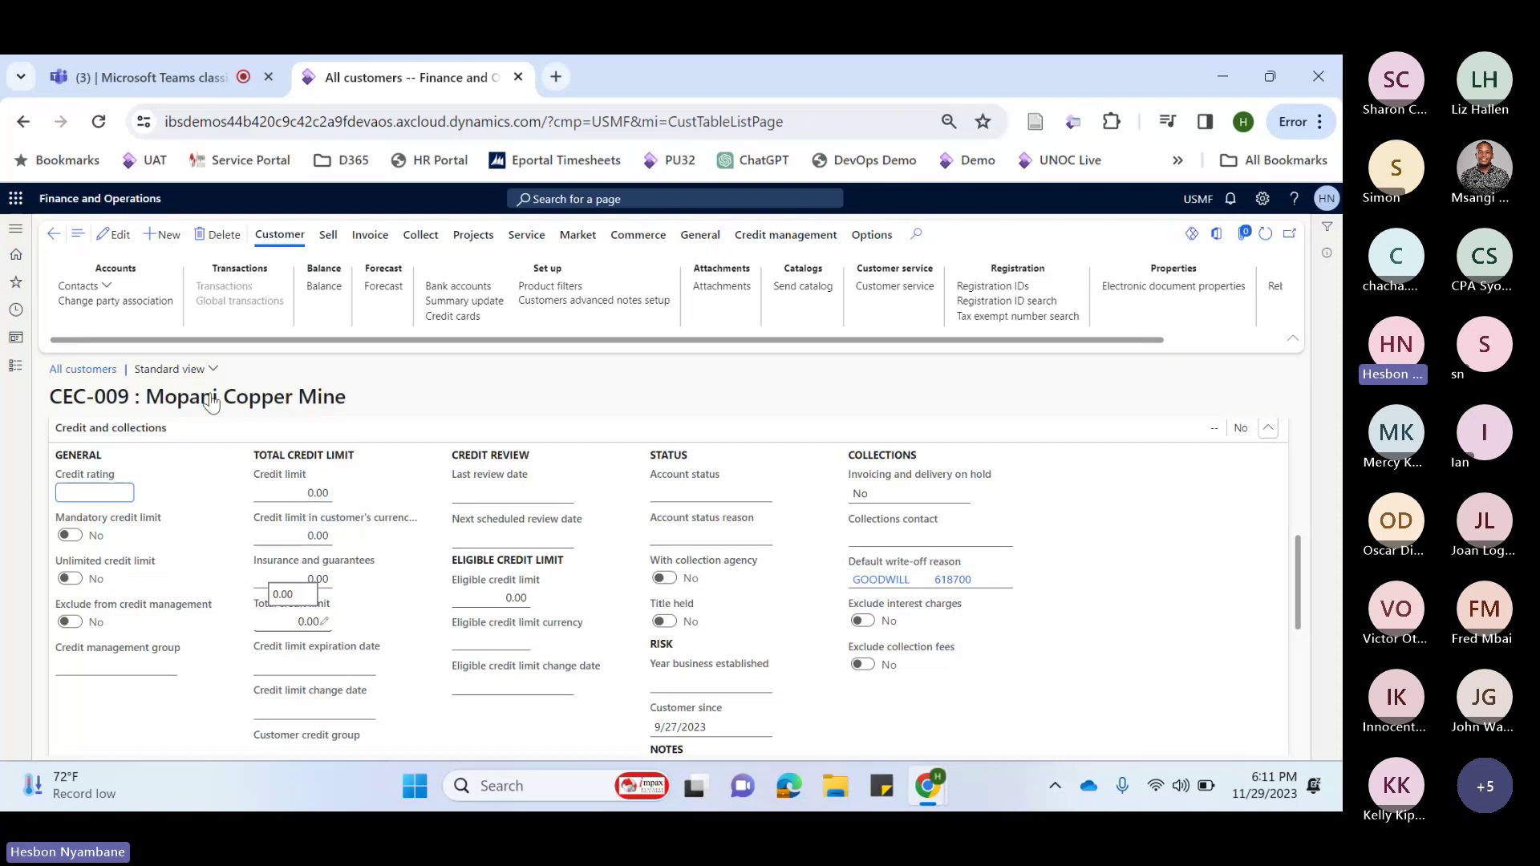
Make the customer record editable and set its credit limit to 56,000
click(118, 235)
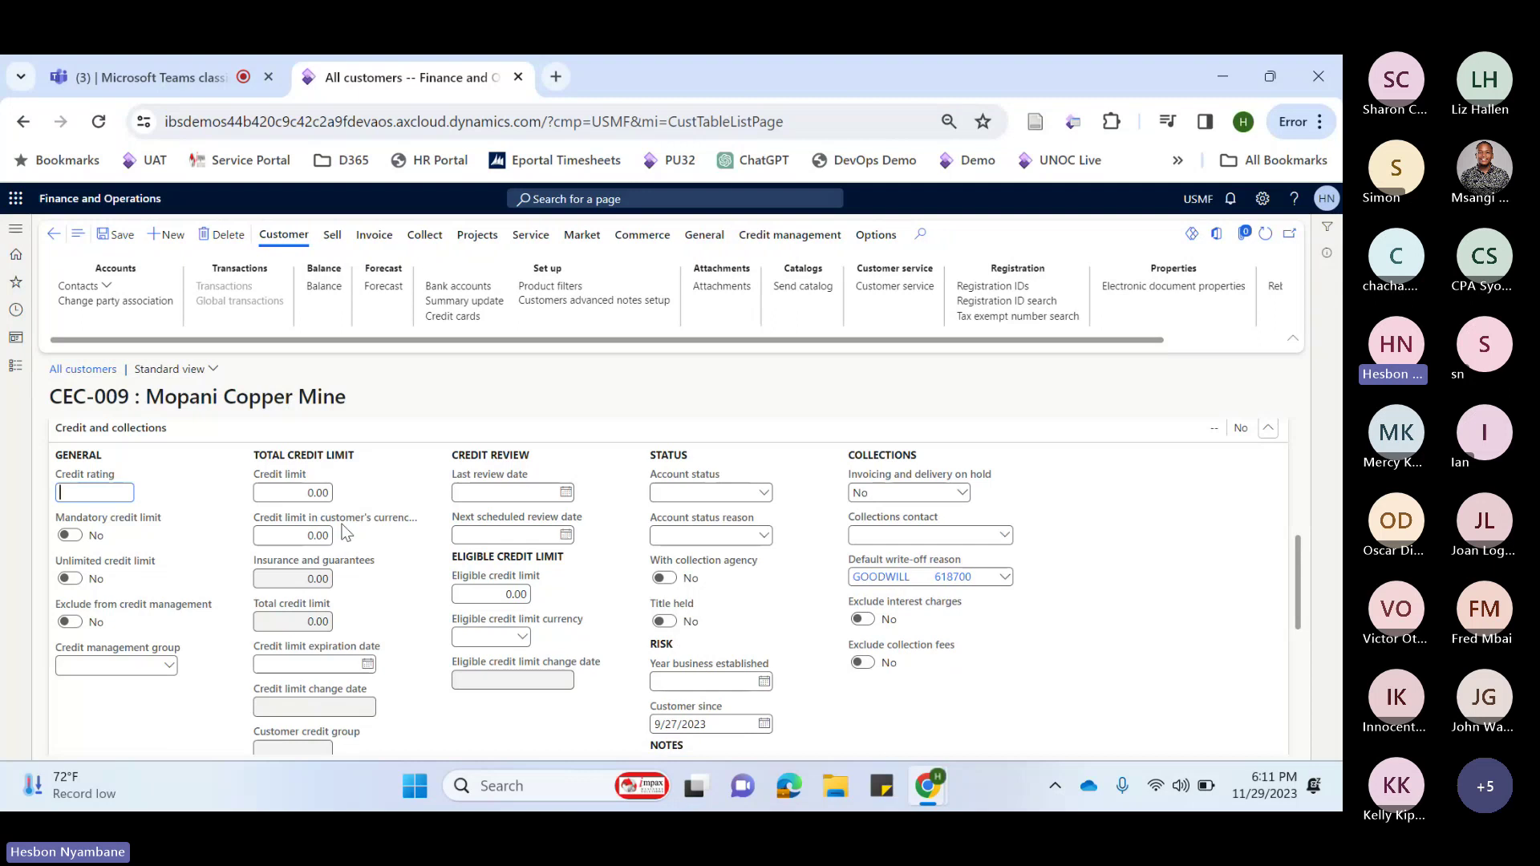
click(298, 495)
text(5000)
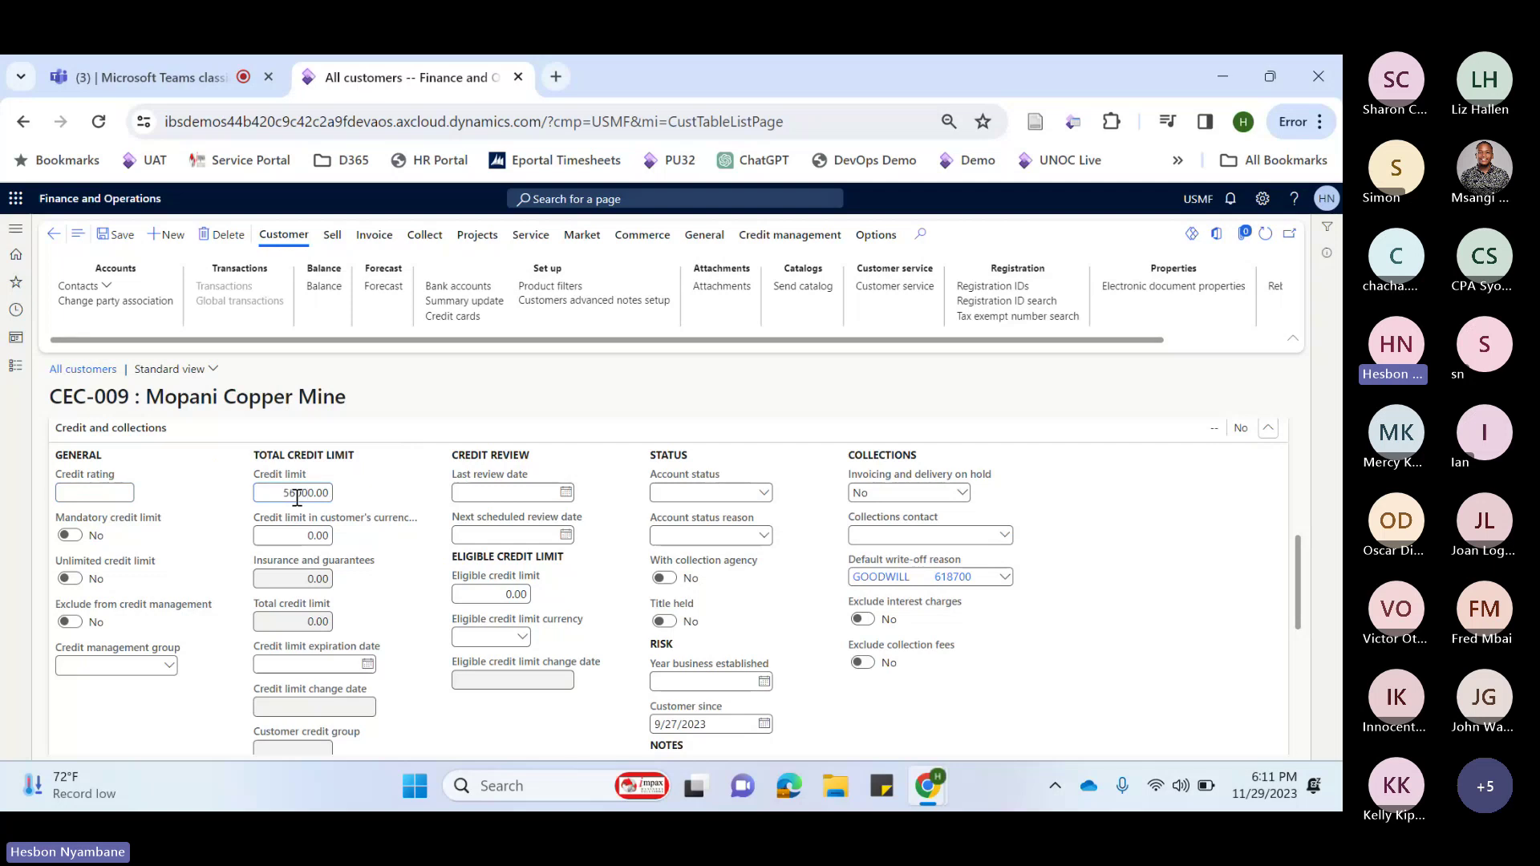
click(395, 497)
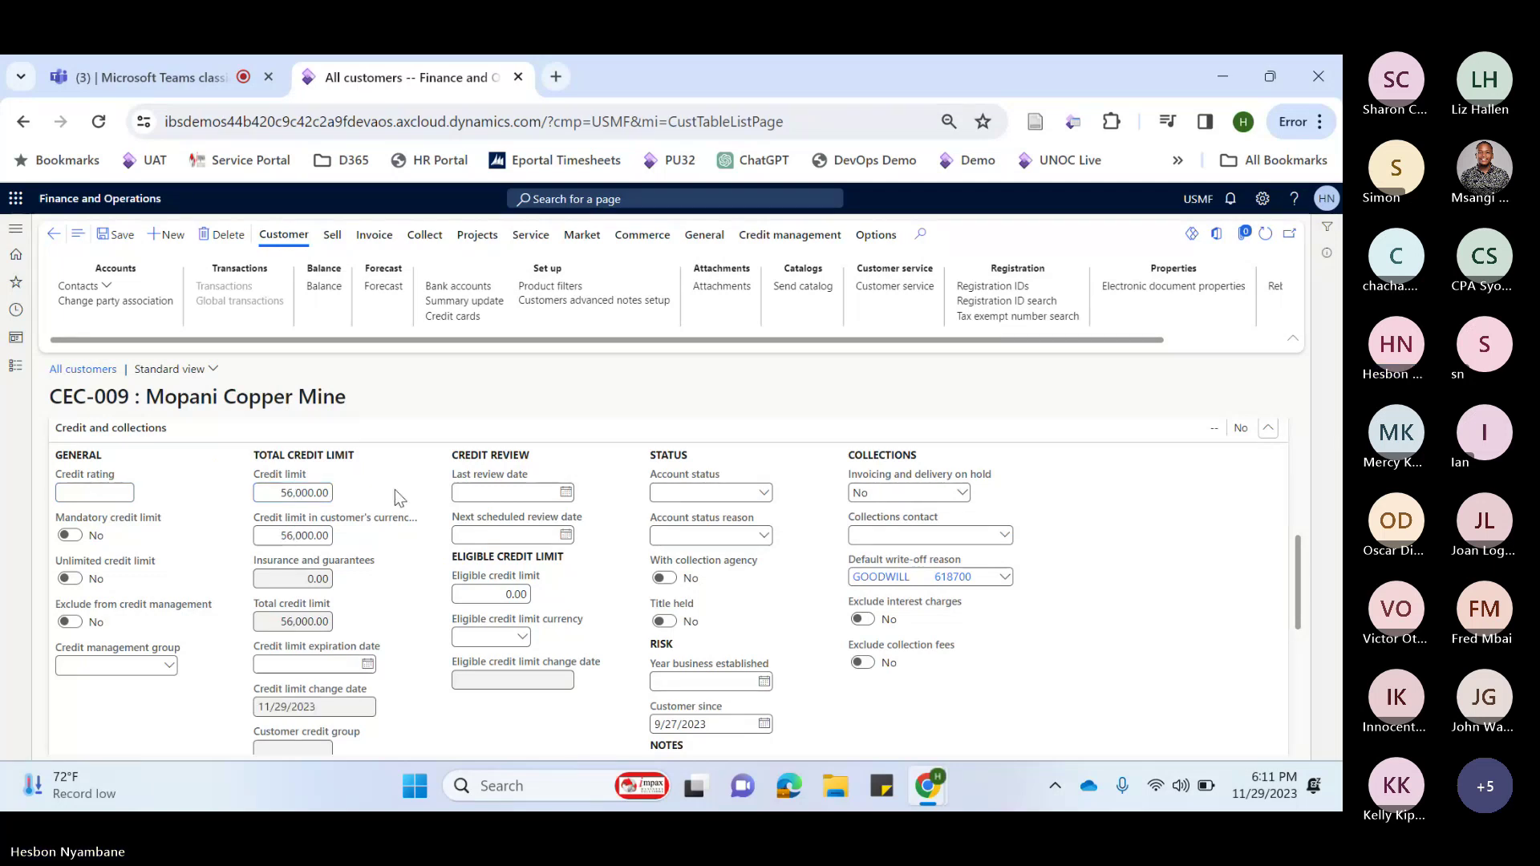
Examine the total credit limit group, including insurance and guarantees, the expiration date and the customer credit group
drag(279, 492, 304, 491)
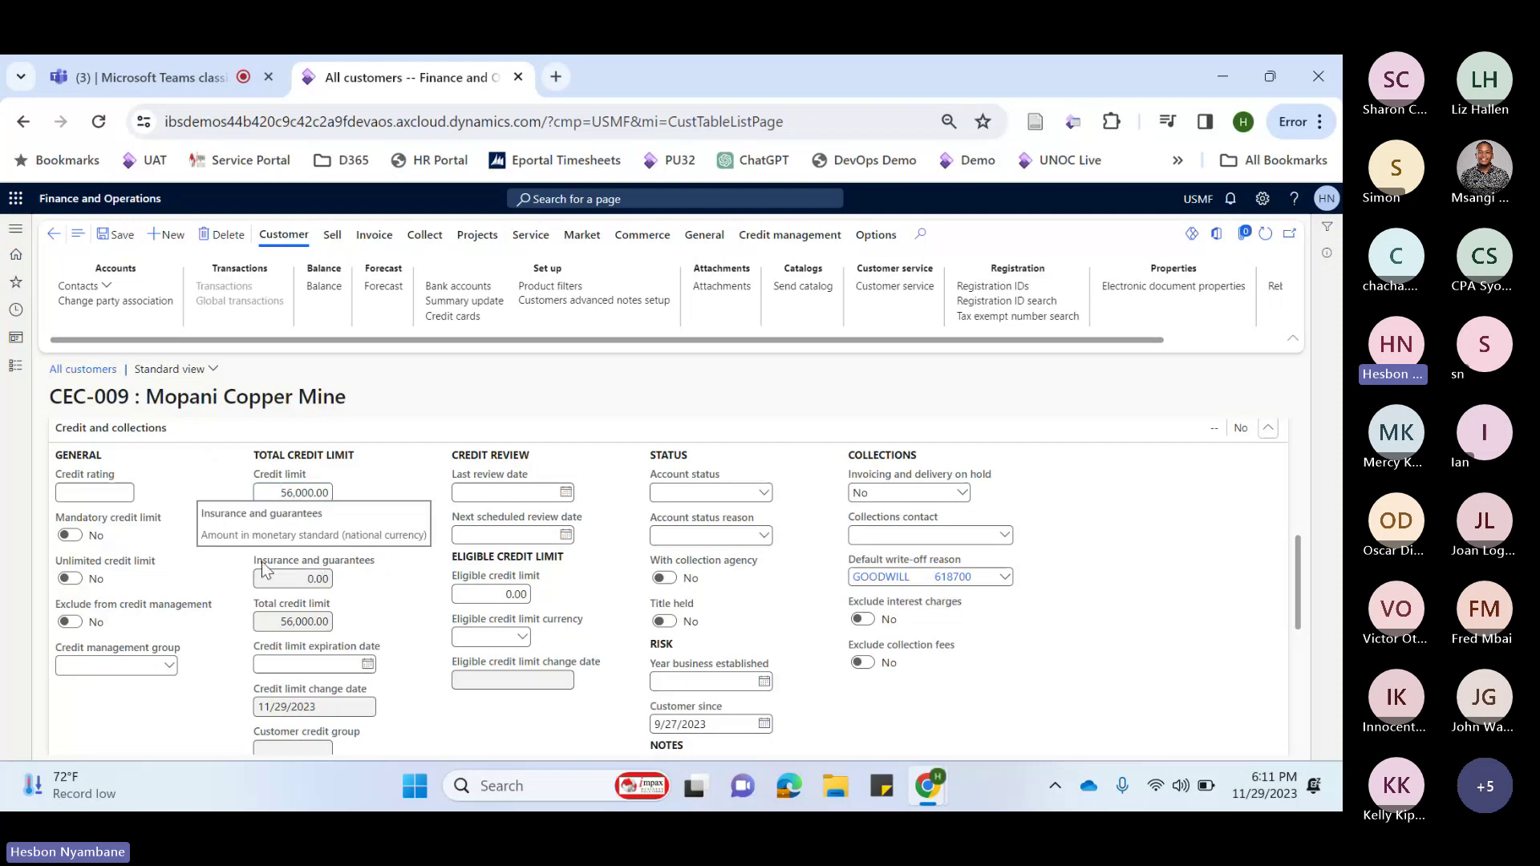
drag(263, 561, 386, 566)
click(383, 559)
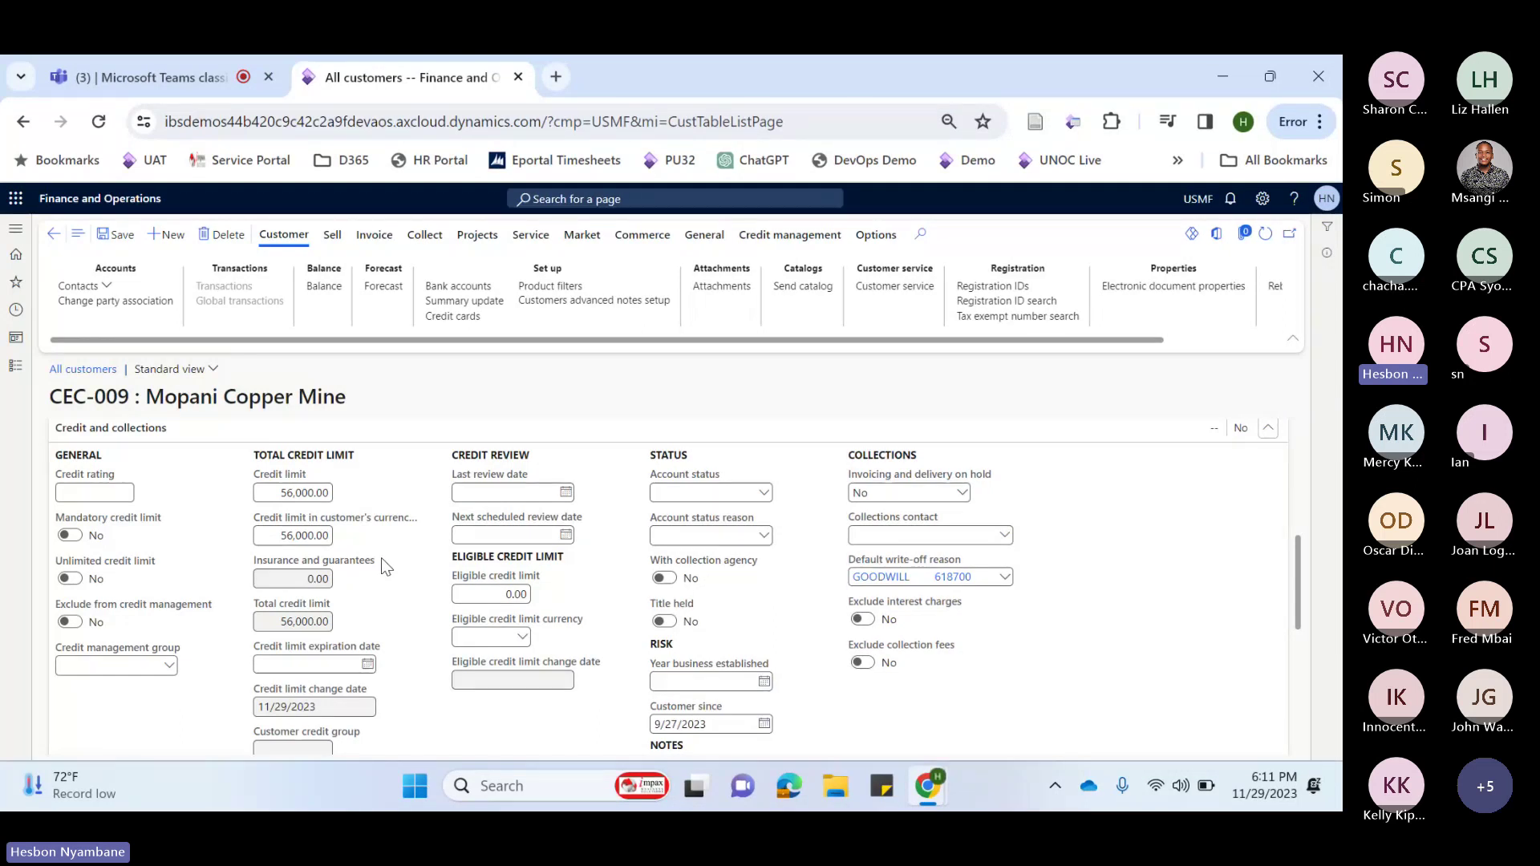
mouse_move(263, 566)
drag(263, 567, 356, 564)
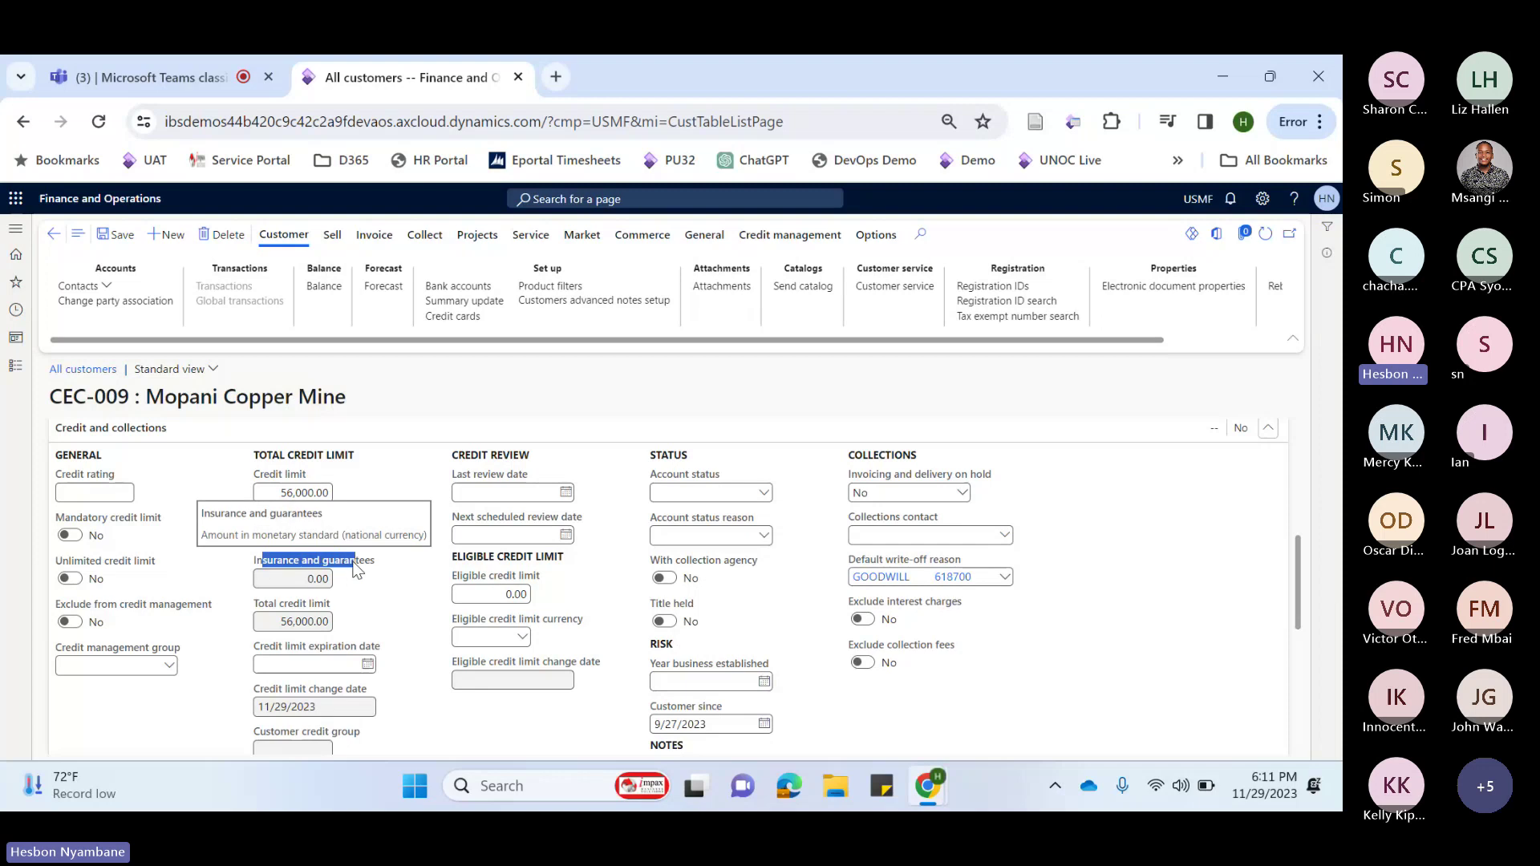
click(371, 570)
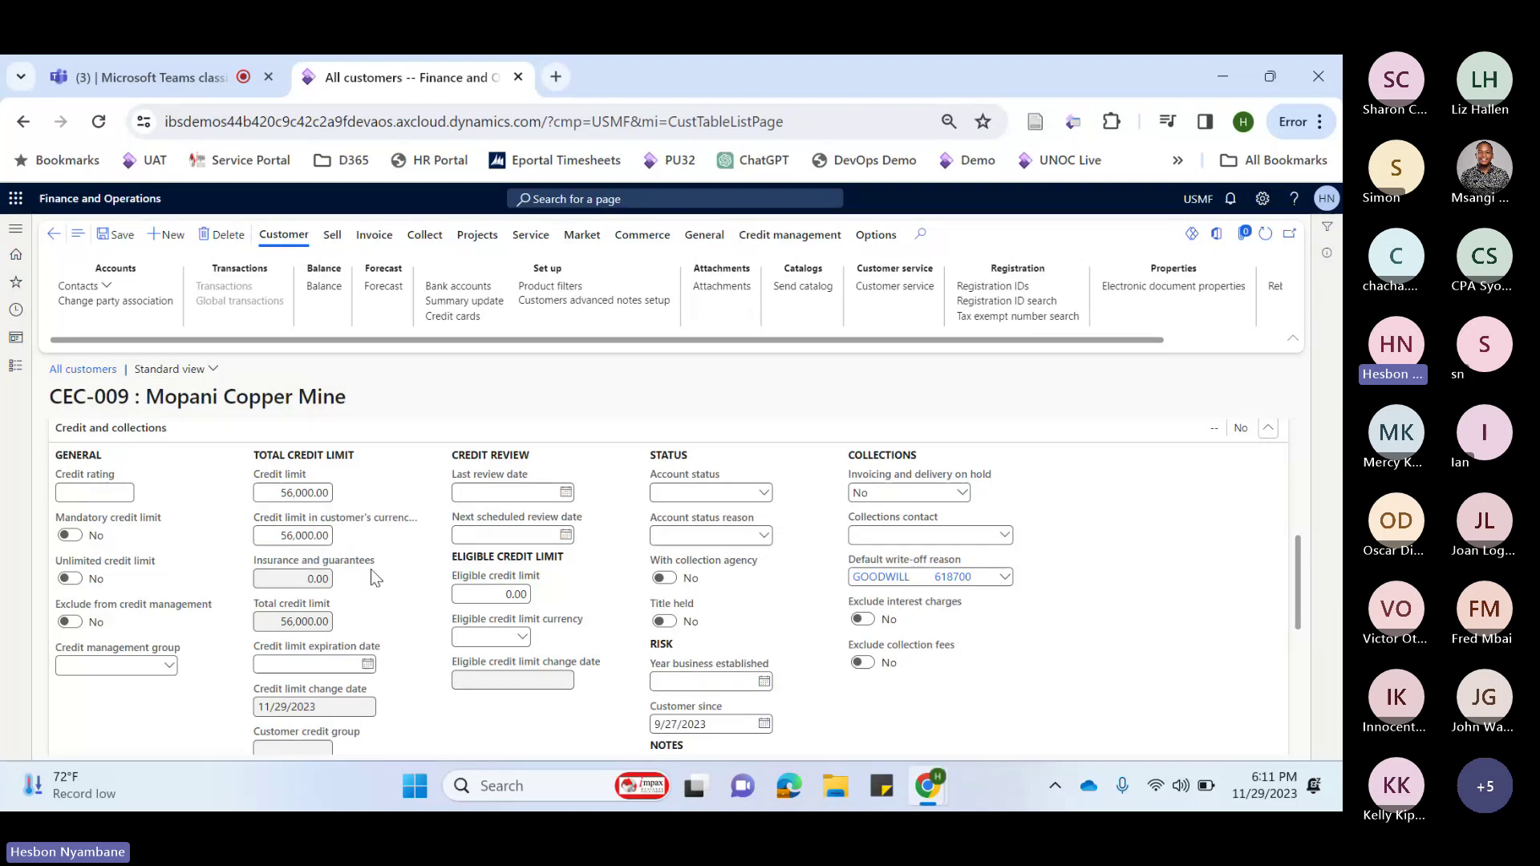
scroll(371, 569, down, 1)
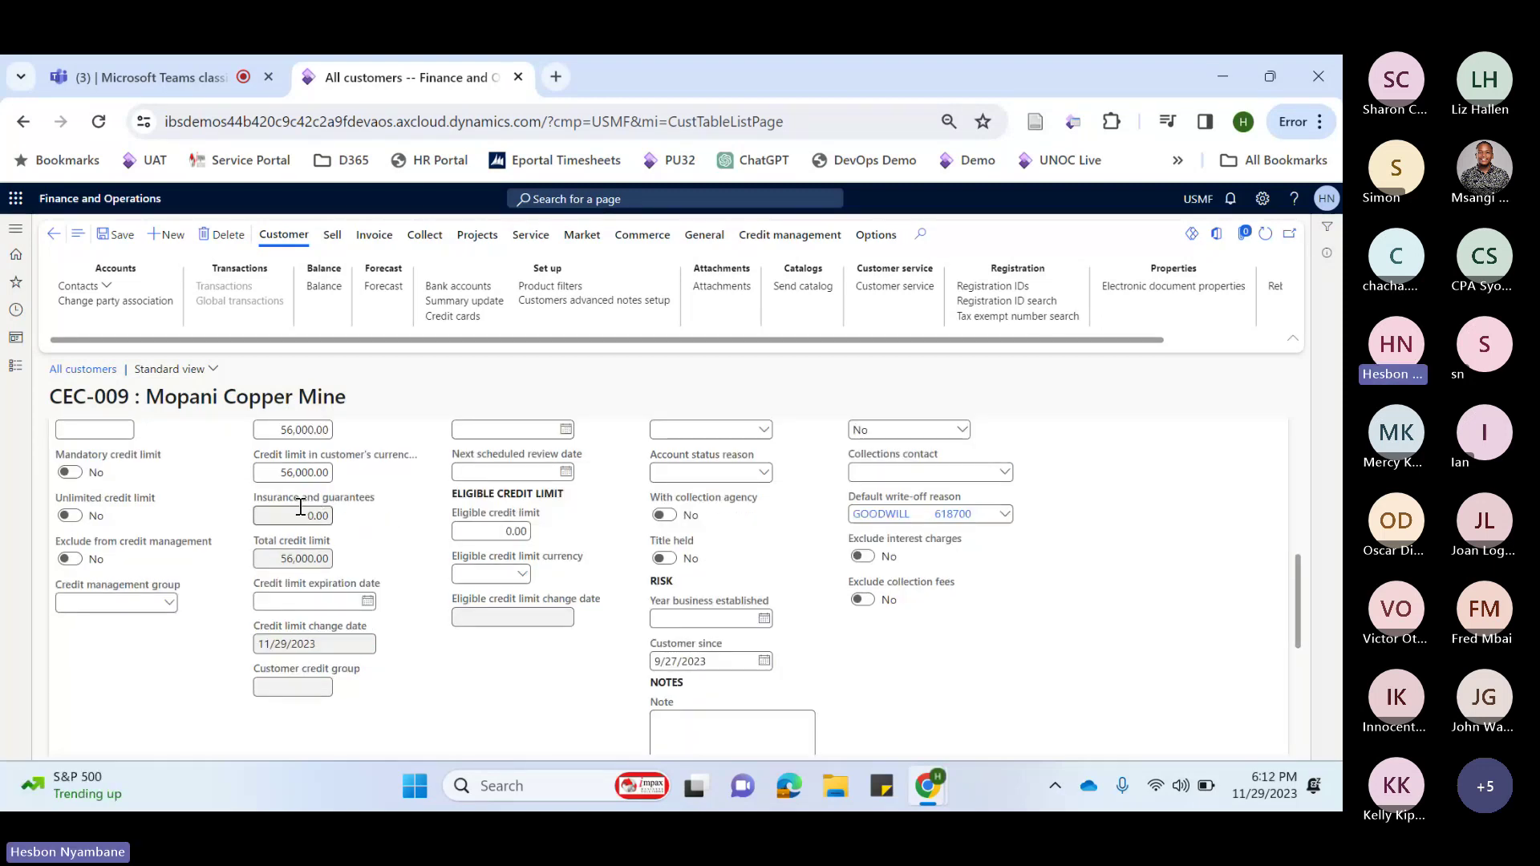
scroll(388, 584, down, 1)
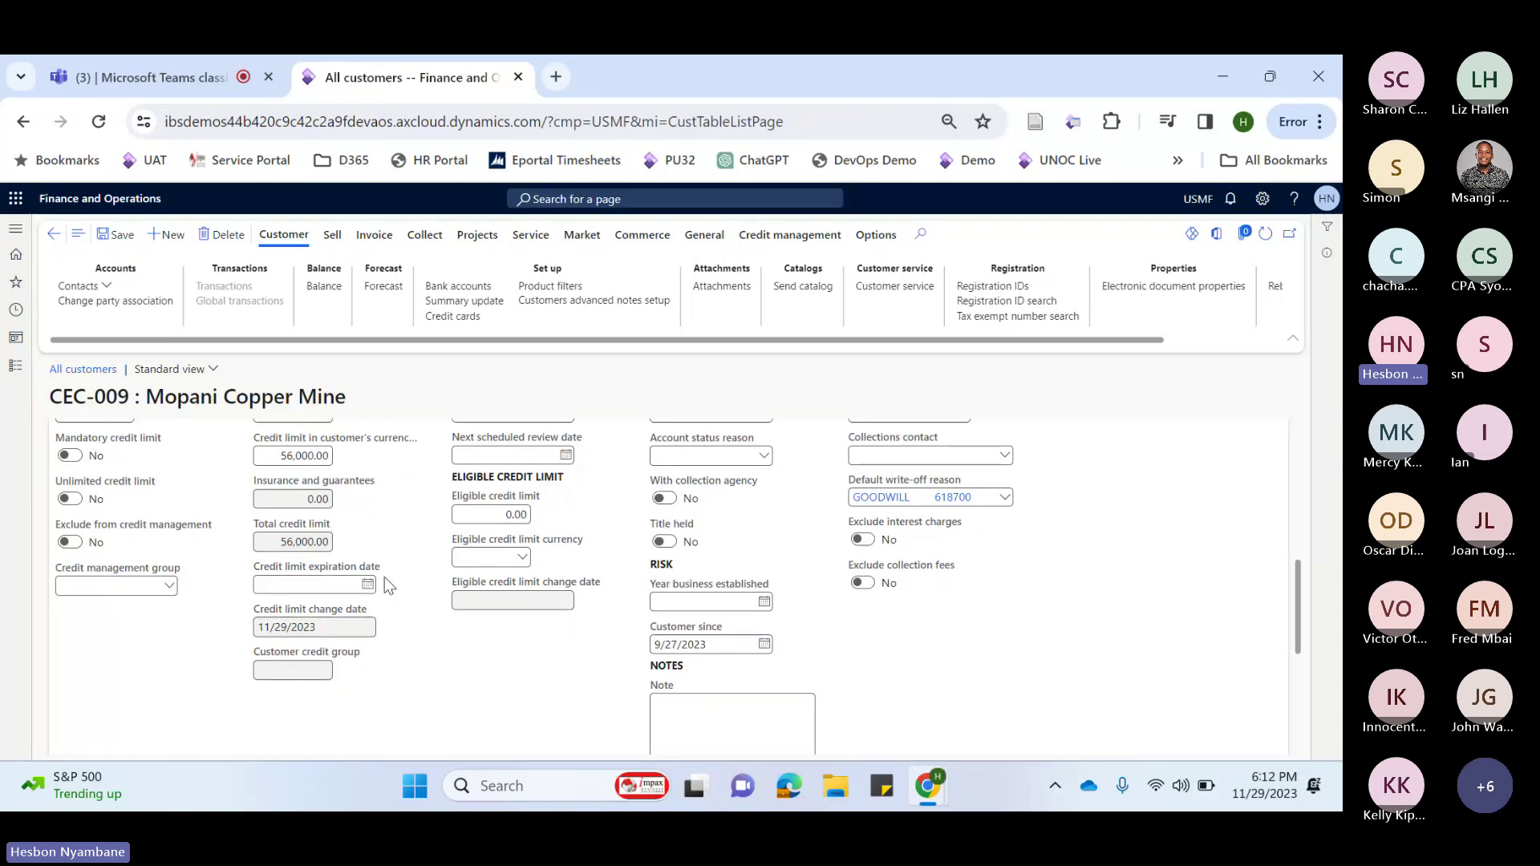
scroll(385, 578, up, 1)
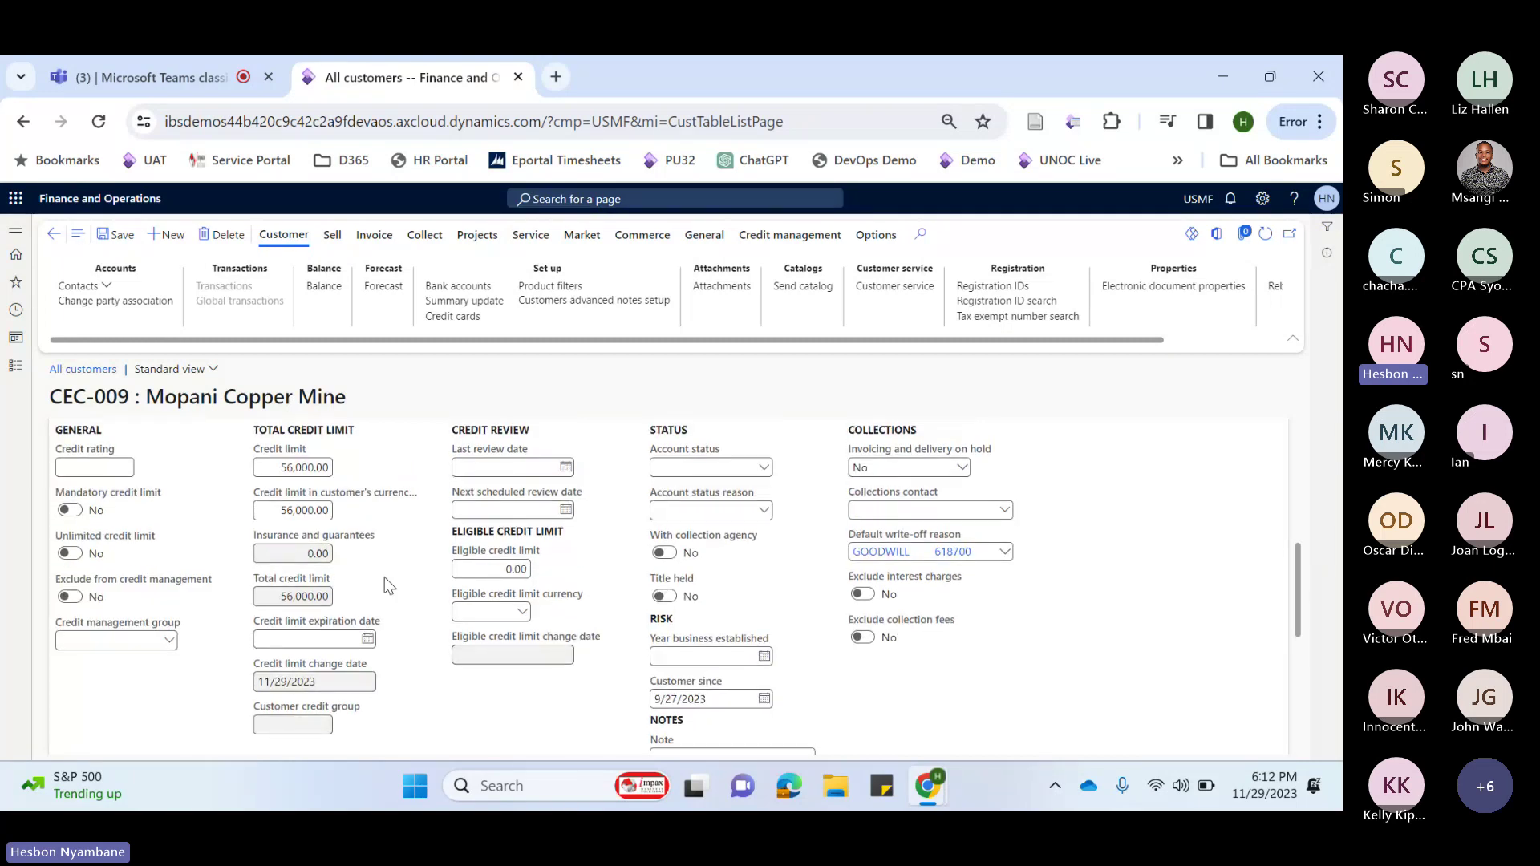
scroll(384, 576, up, 1)
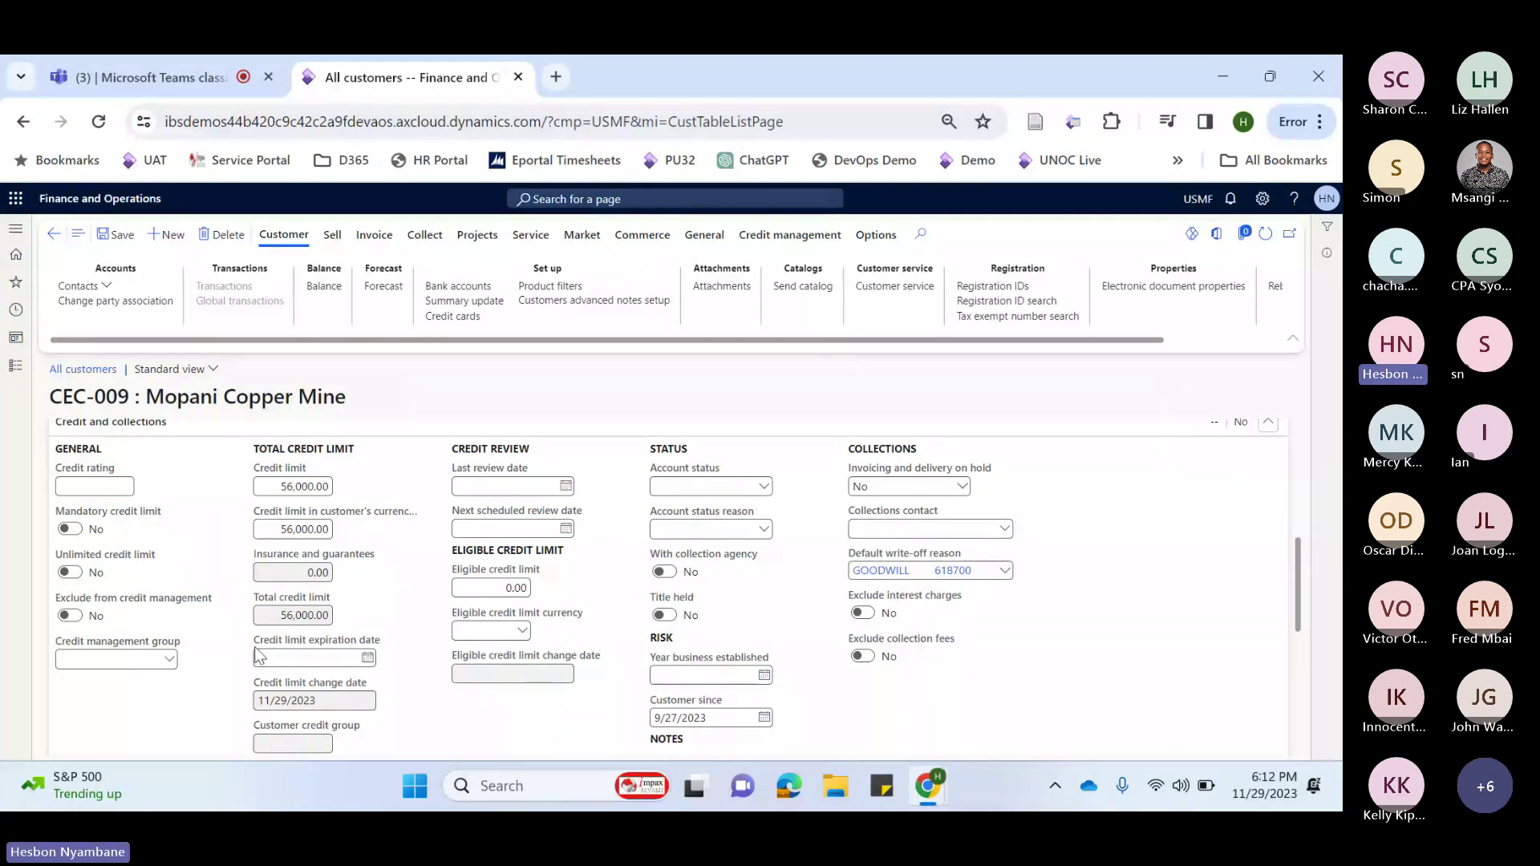
Examine the credit limit expiration date, eligible credit limit and account status reason fields in the customer's Credit and collections section
drag(258, 656, 384, 647)
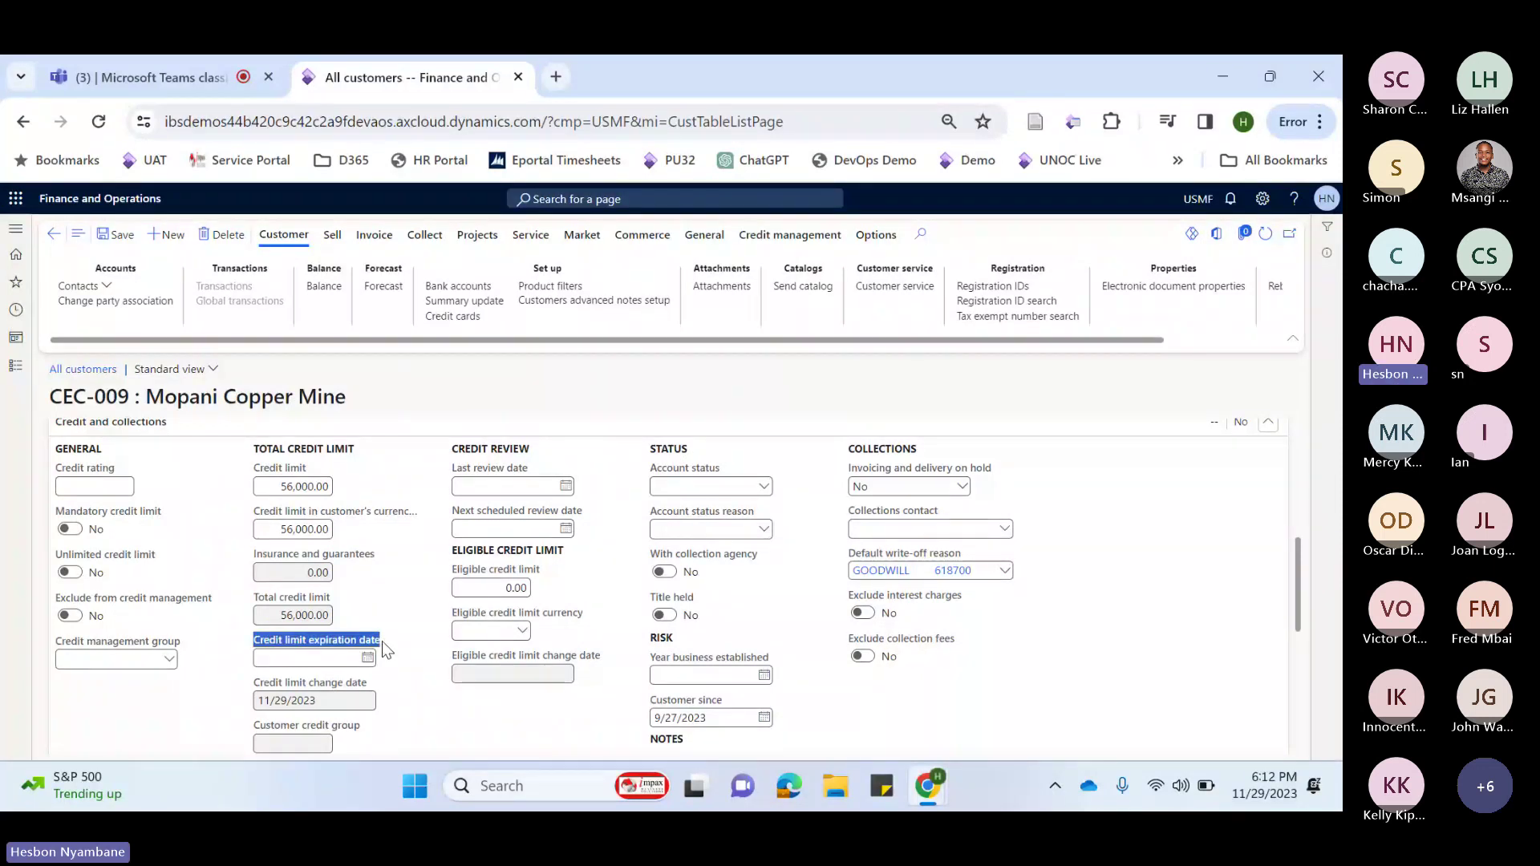
scroll(382, 641, down, 1)
scroll(484, 493, up, 1)
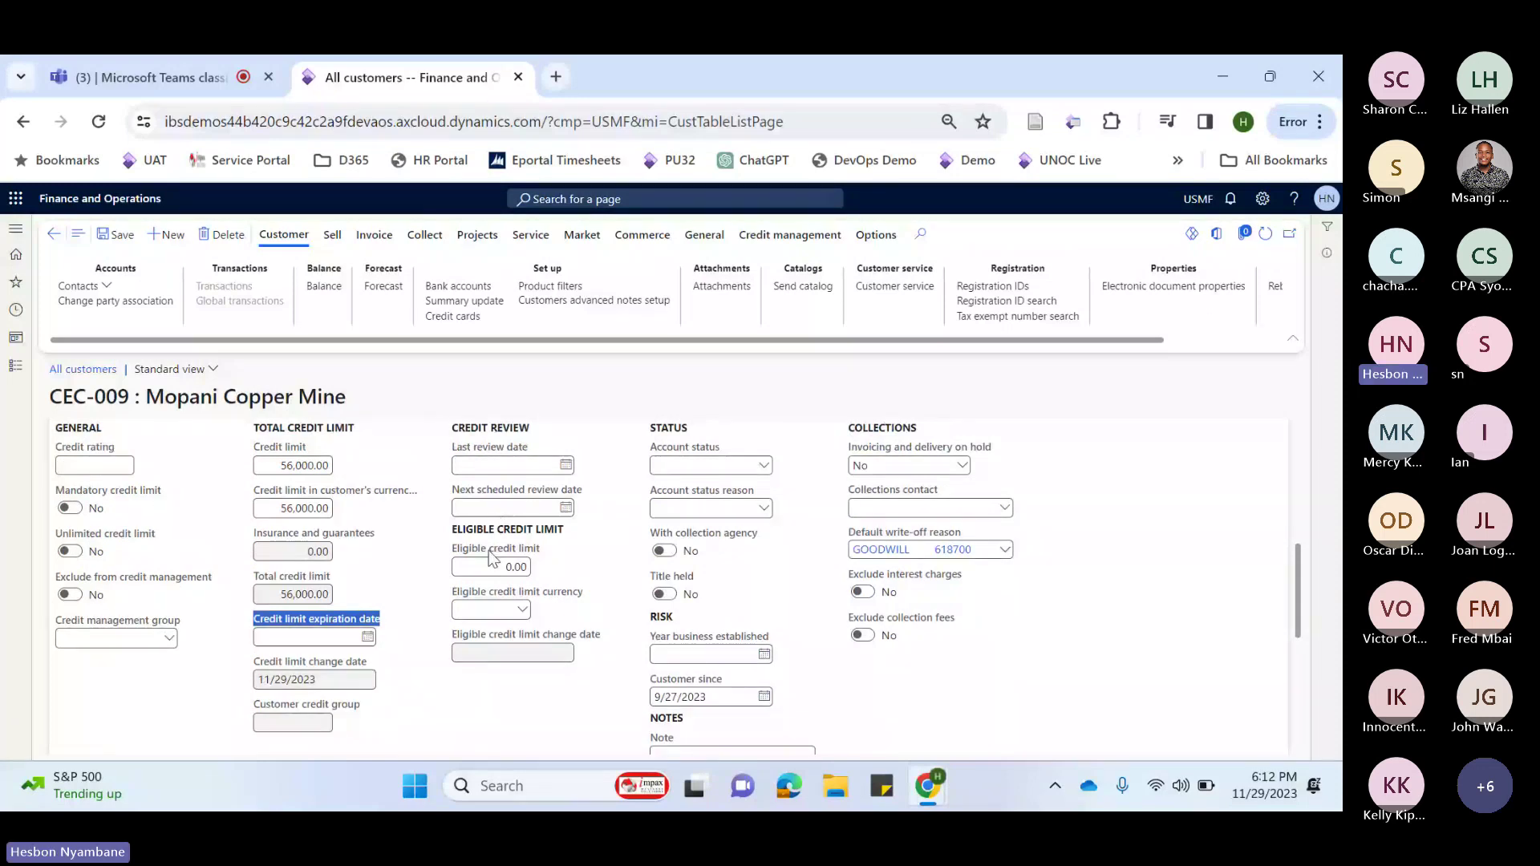
drag(491, 557, 530, 561)
click(569, 558)
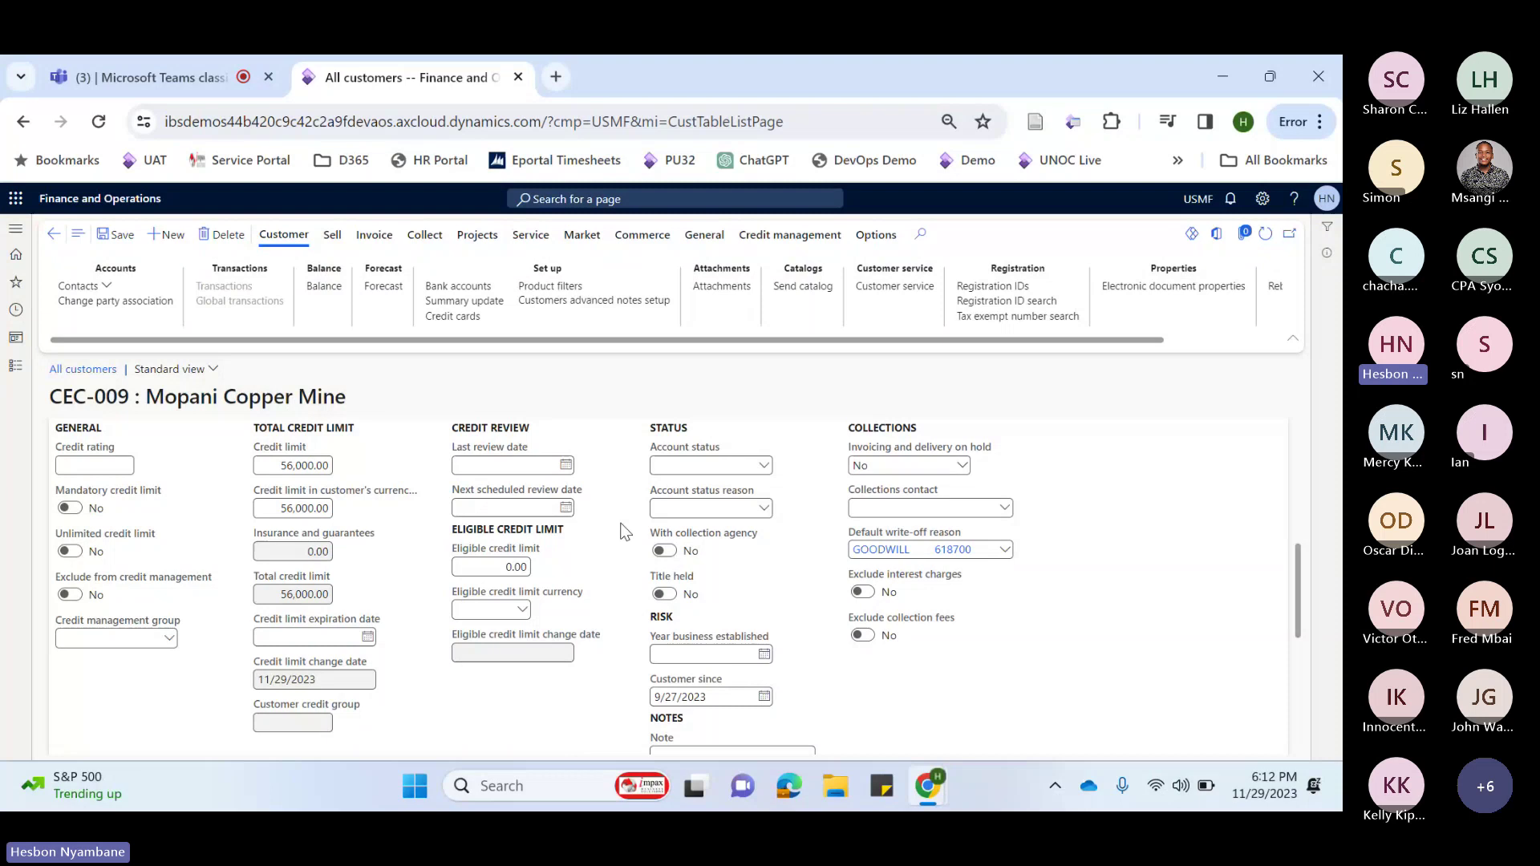
drag(654, 490, 760, 492)
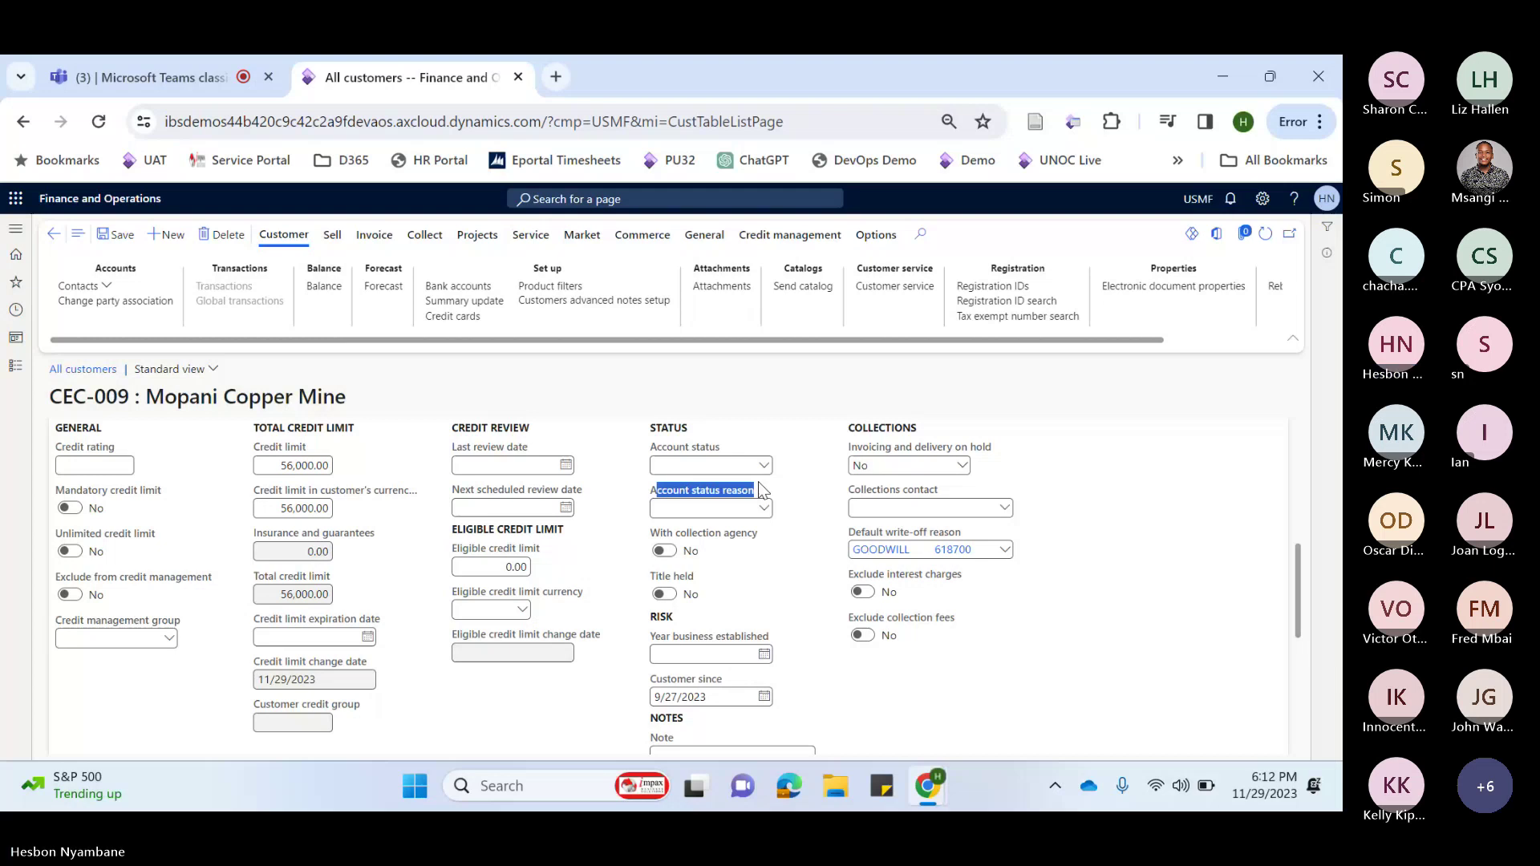
scroll(761, 489, down, 3)
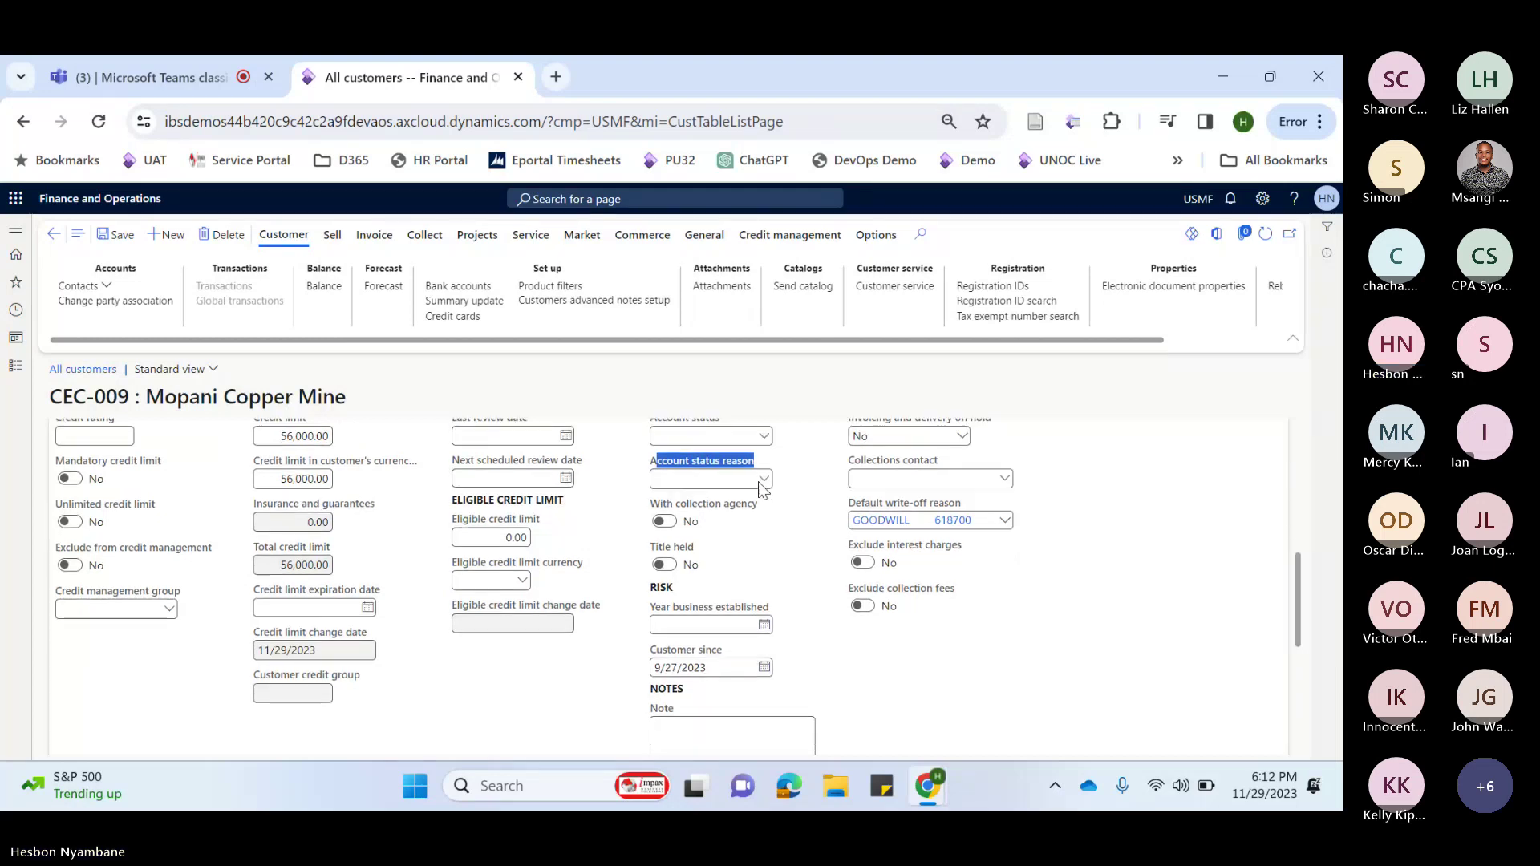
scroll(758, 482, up, 1)
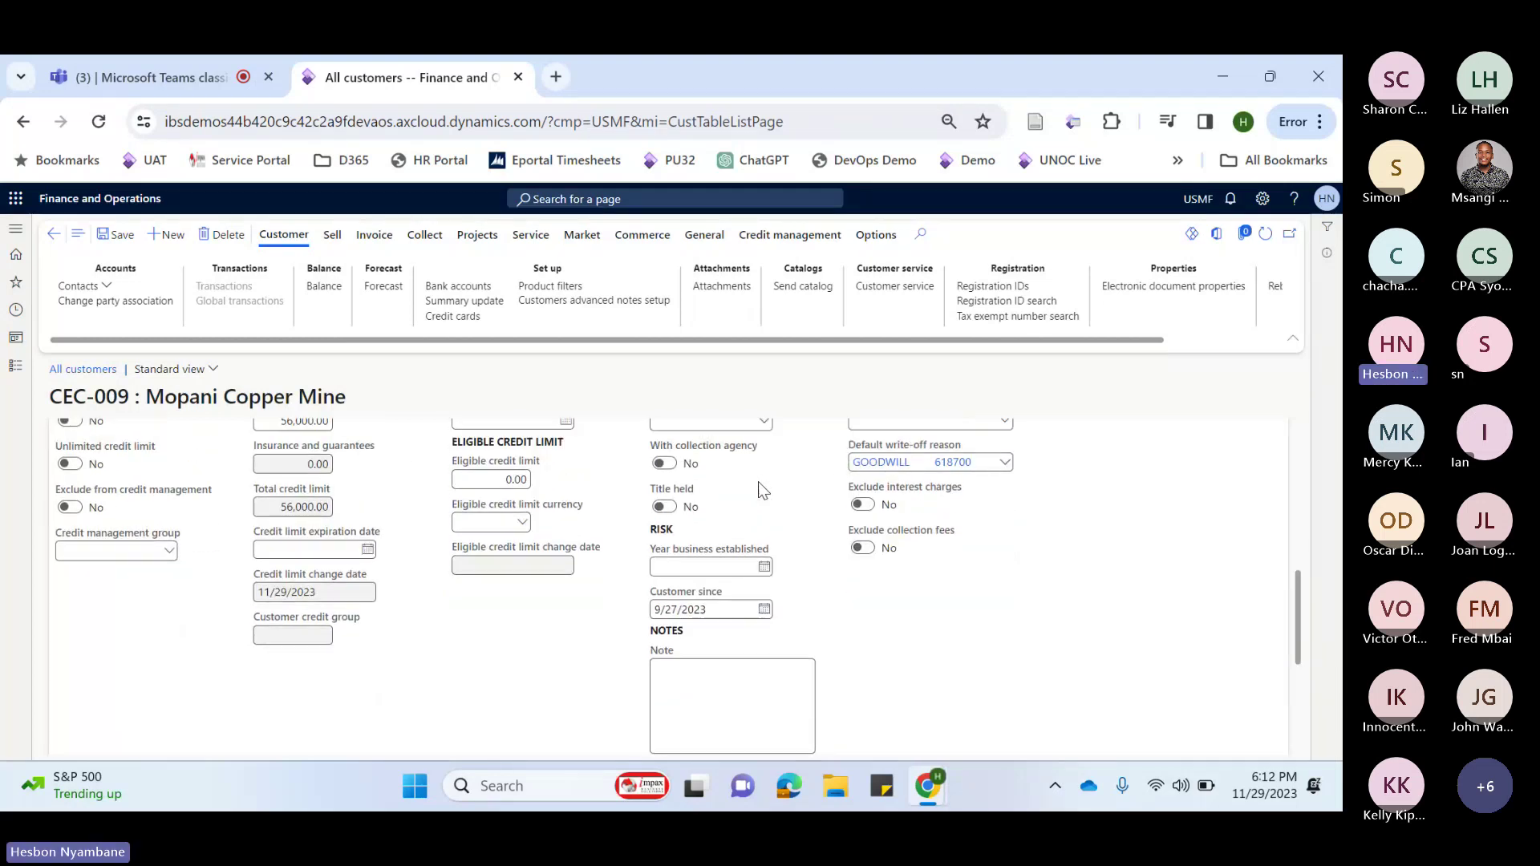
scroll(758, 481, up, 1)
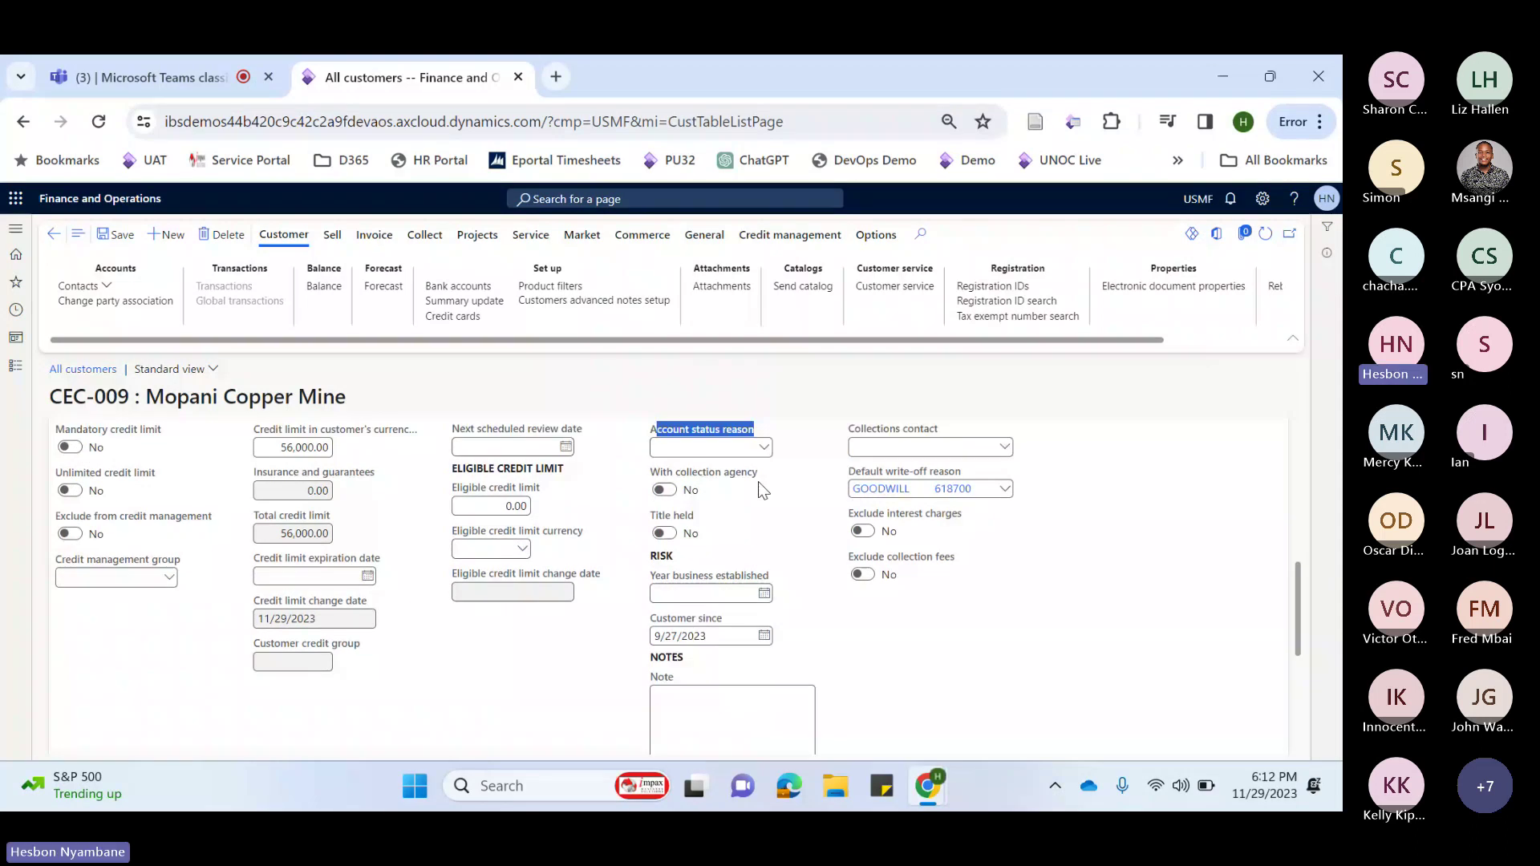
scroll(758, 481, up, 1)
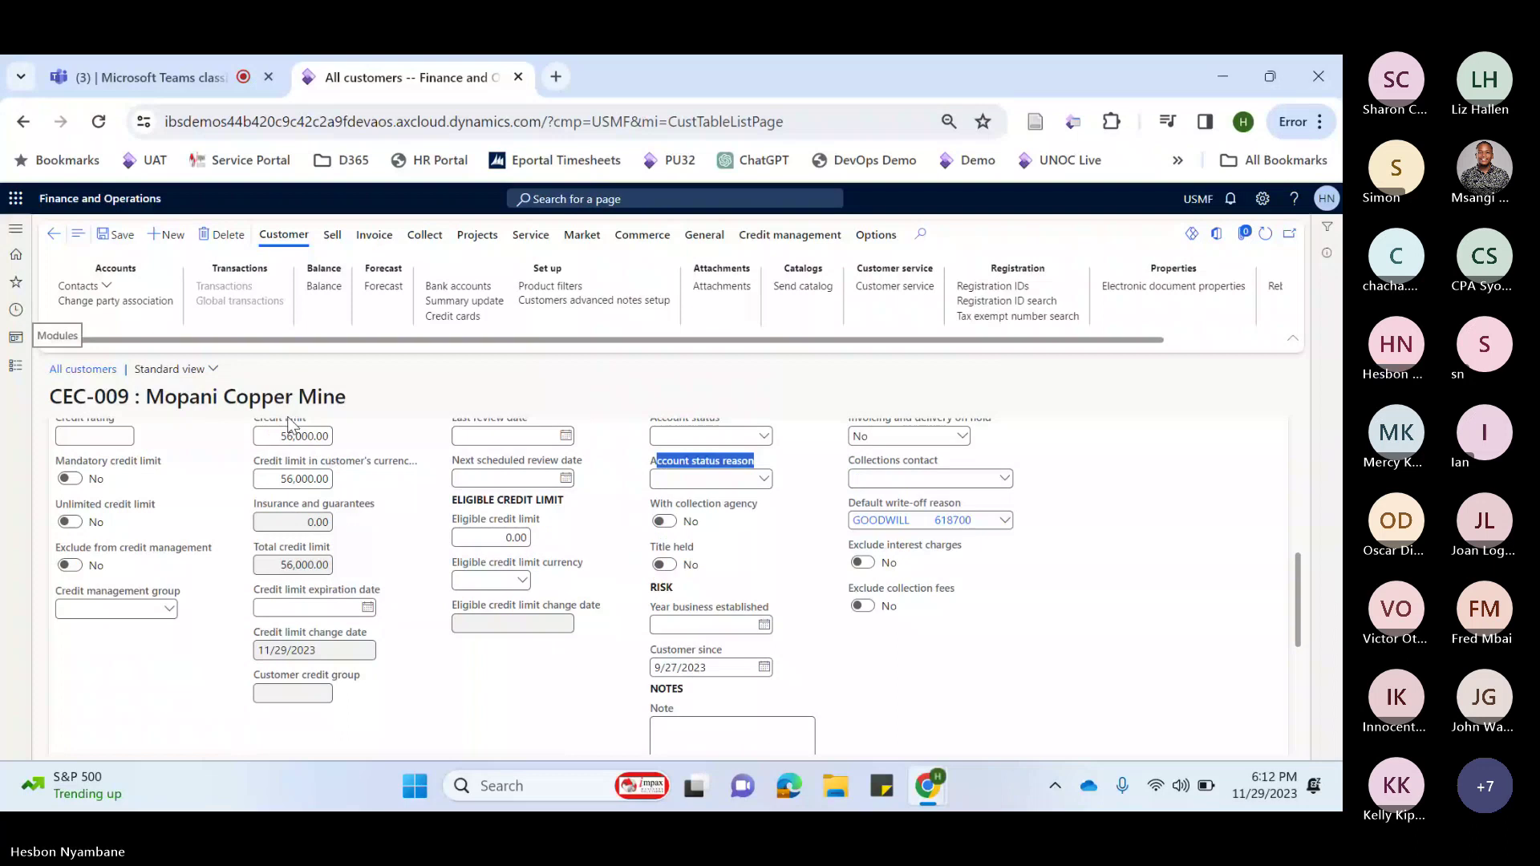
scroll(526, 478, up, 2)
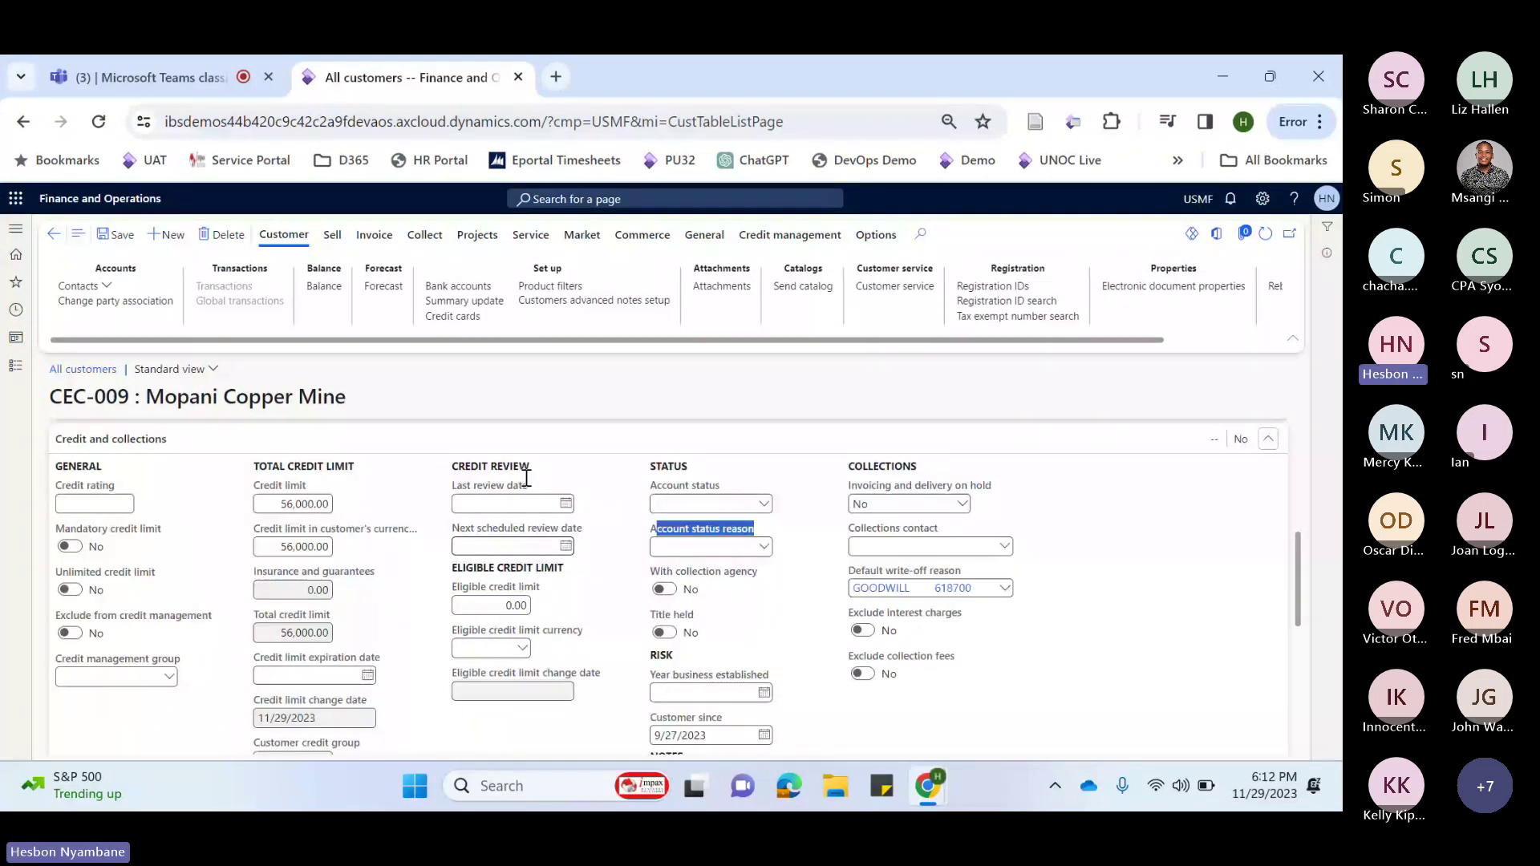
scroll(526, 478, down, 1)
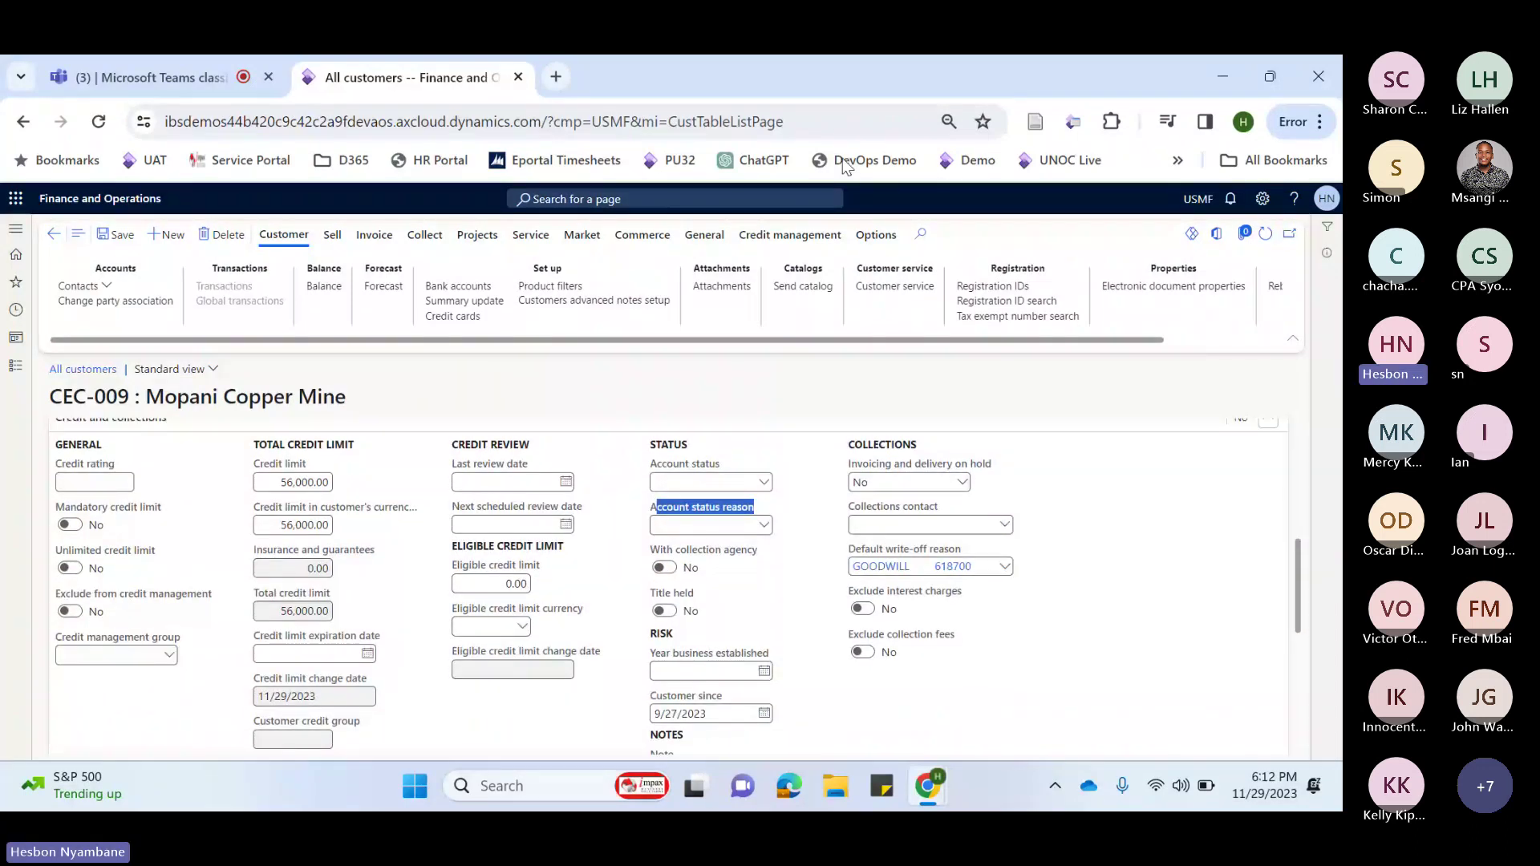
View the insurance and guarantees page from the customer's credit management options and return to the Mopani Copper Mine record
click(747, 238)
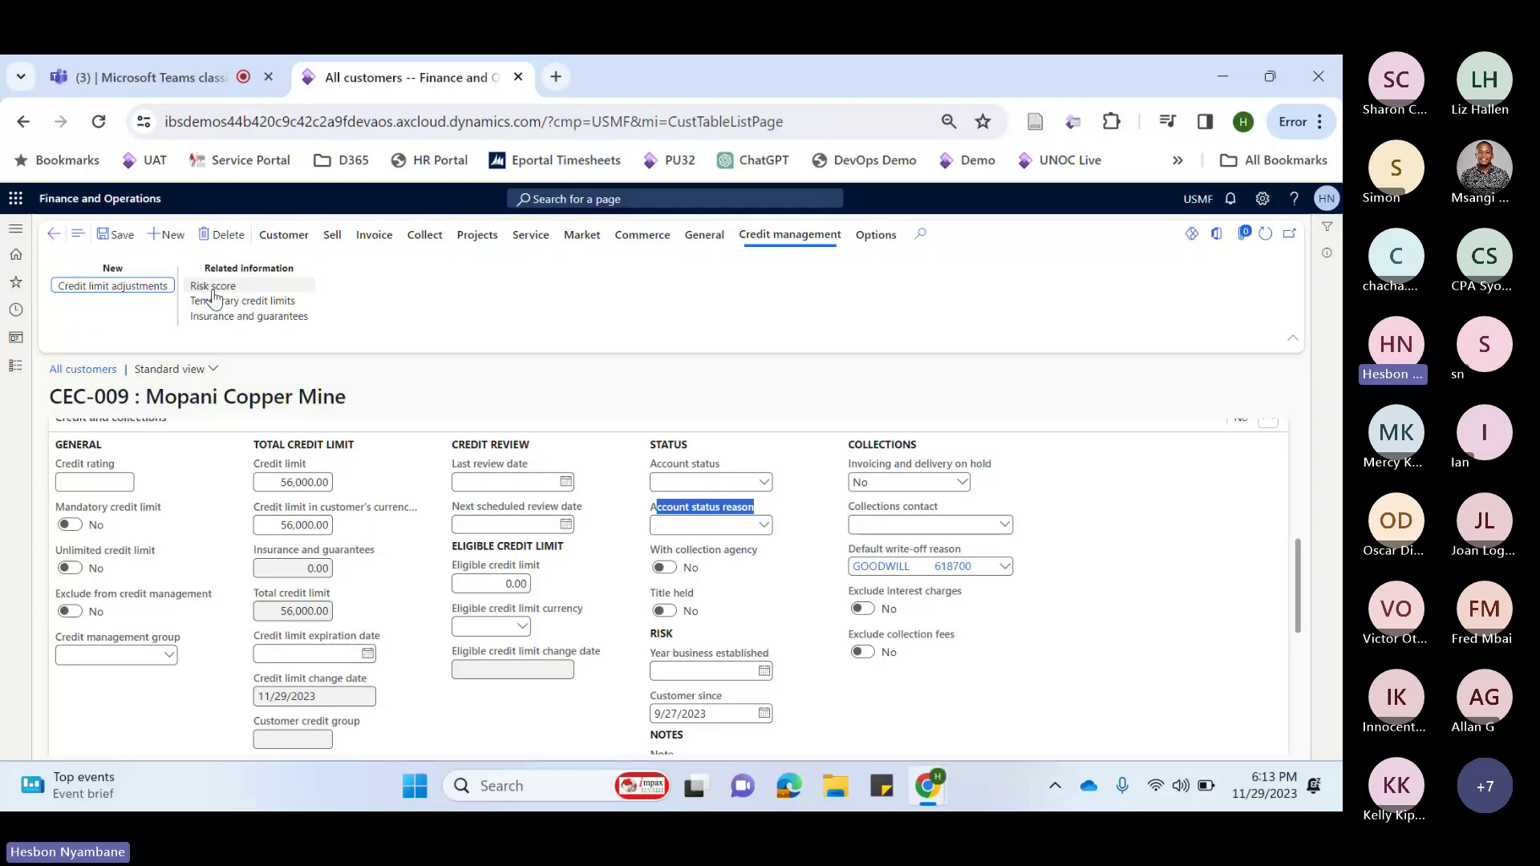
click(329, 482)
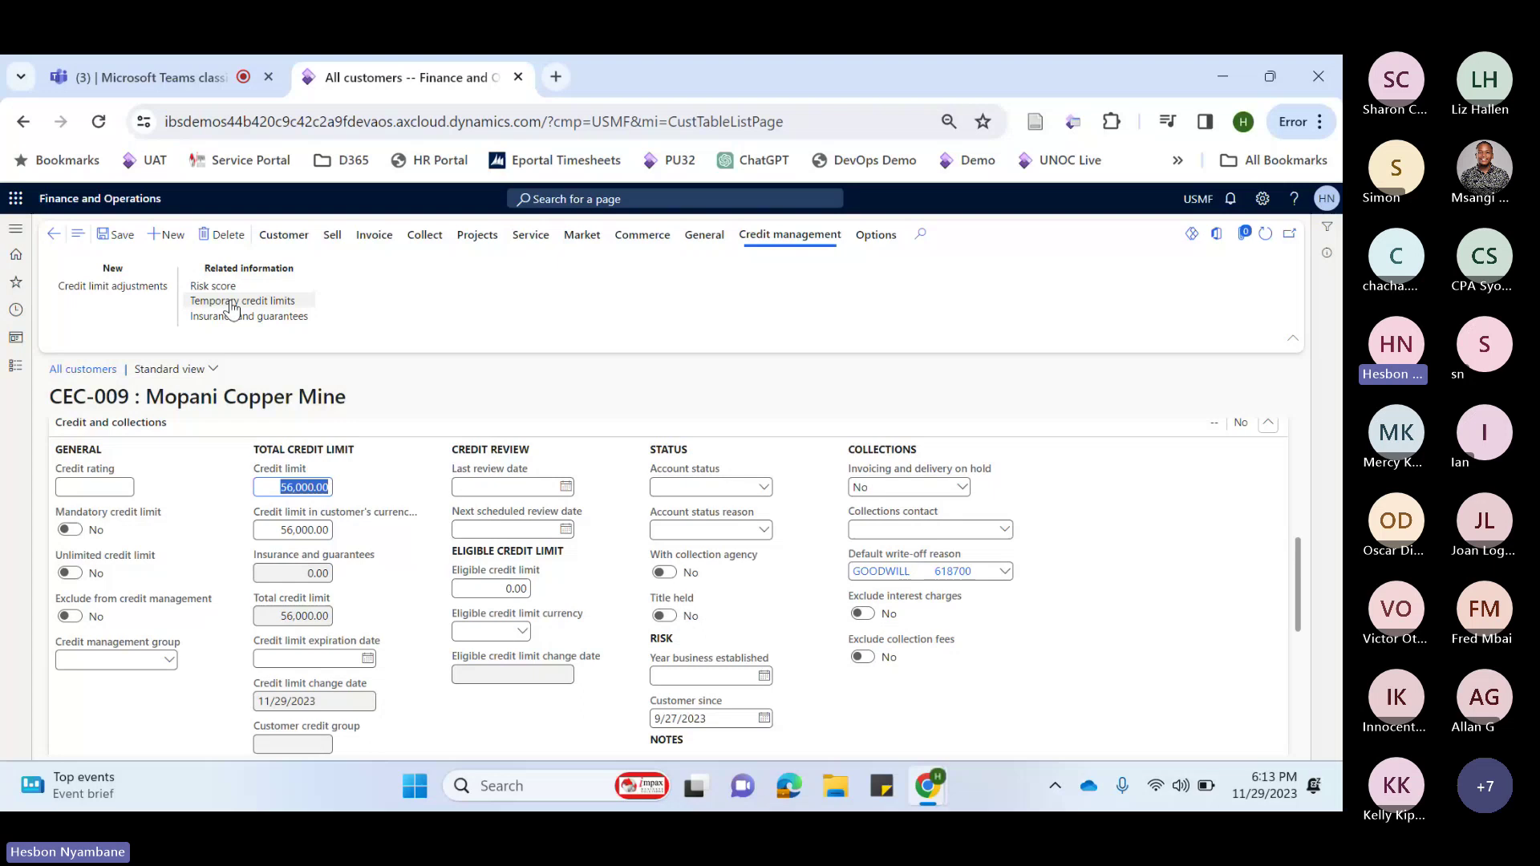
click(271, 308)
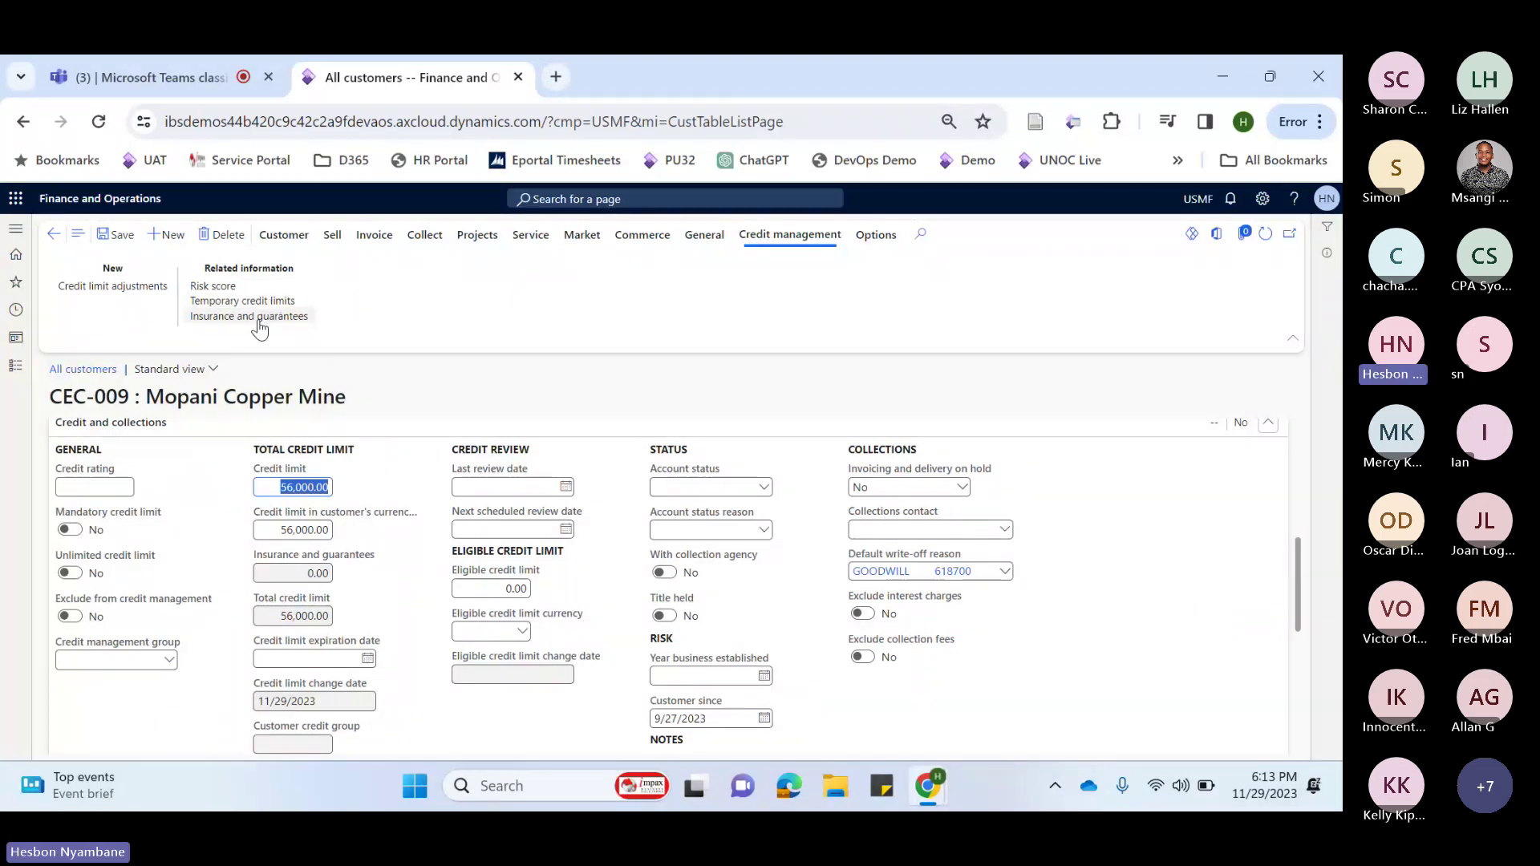
click(259, 322)
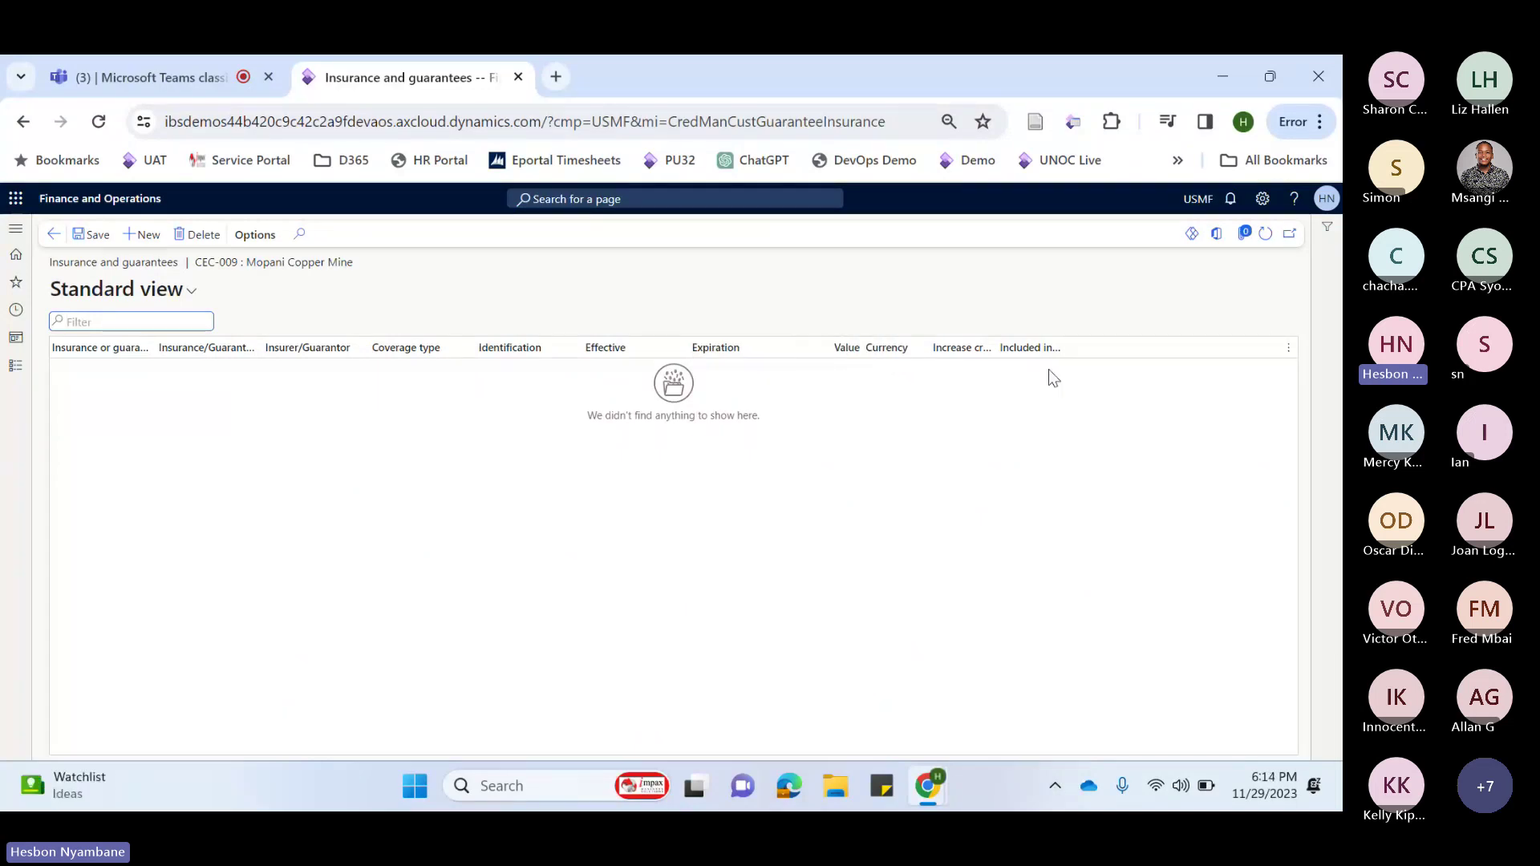
click(50, 236)
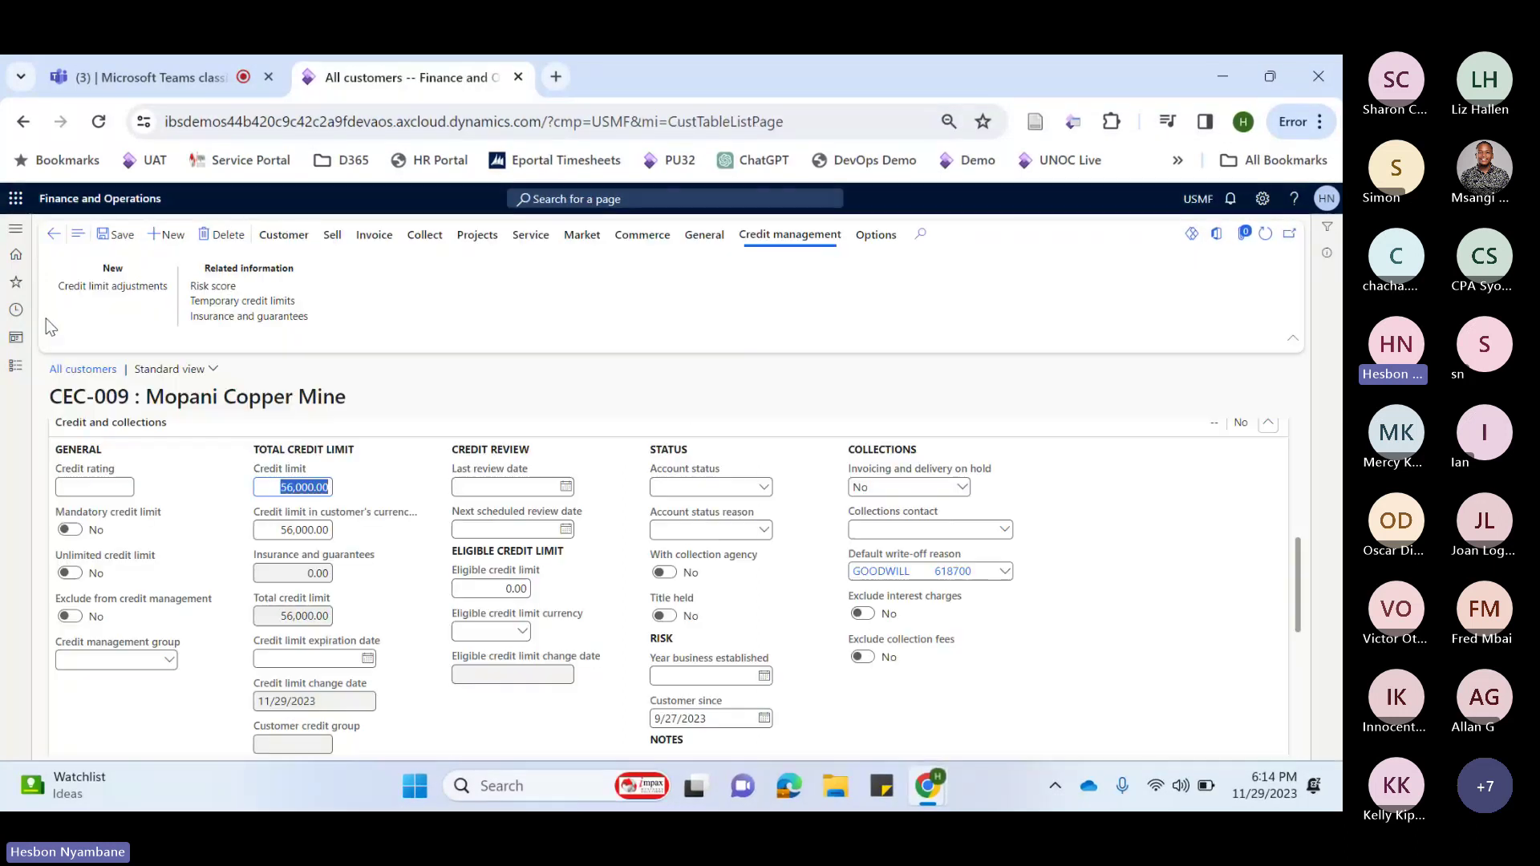
Find the Blocking rules page among all expanded Credit and collections module entries by searching for "blockin", and open it
click(14, 368)
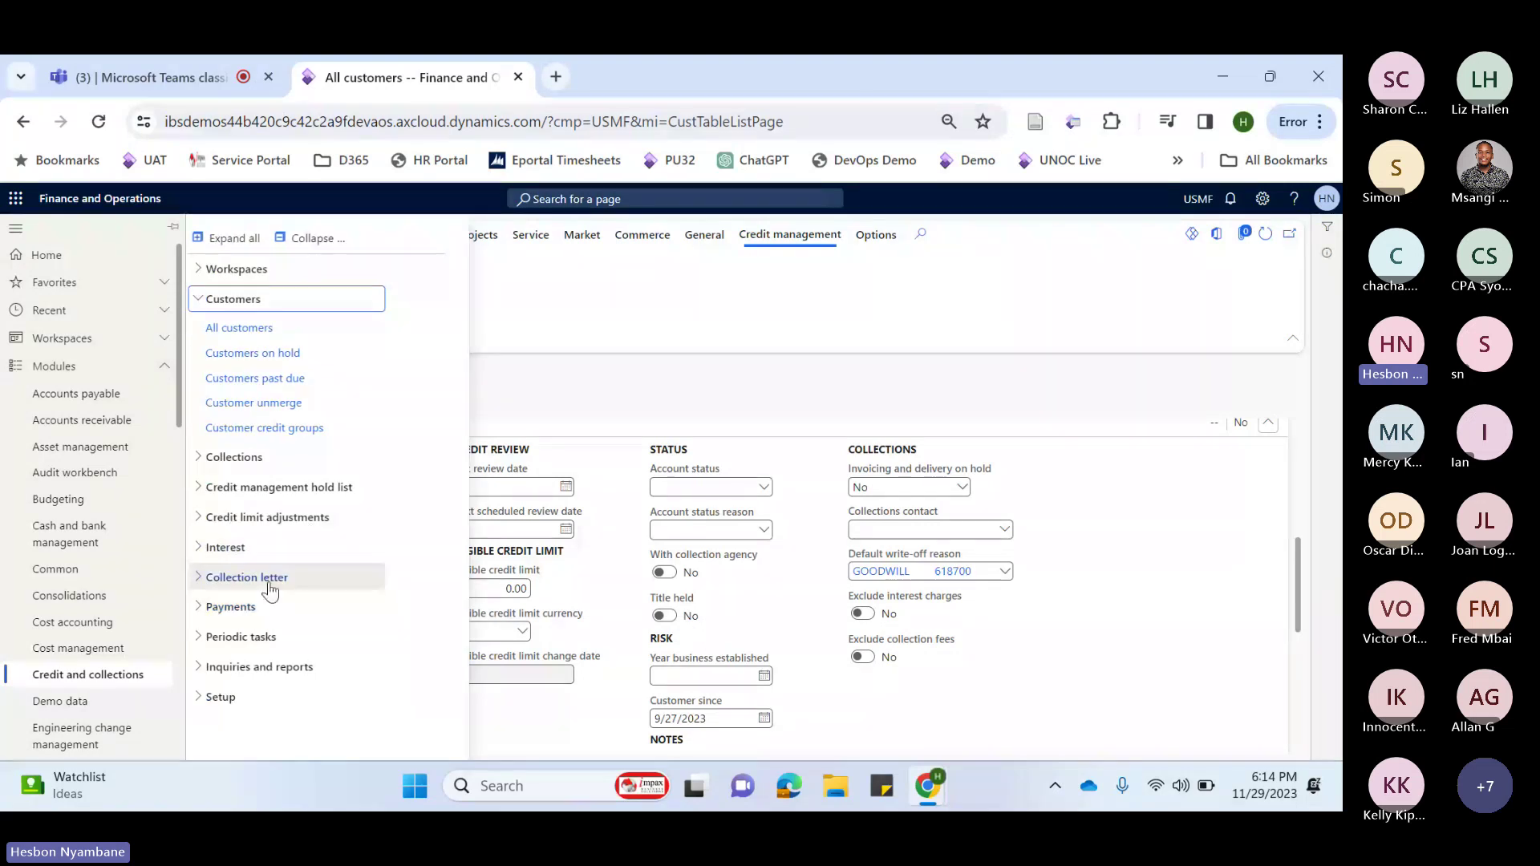
click(250, 696)
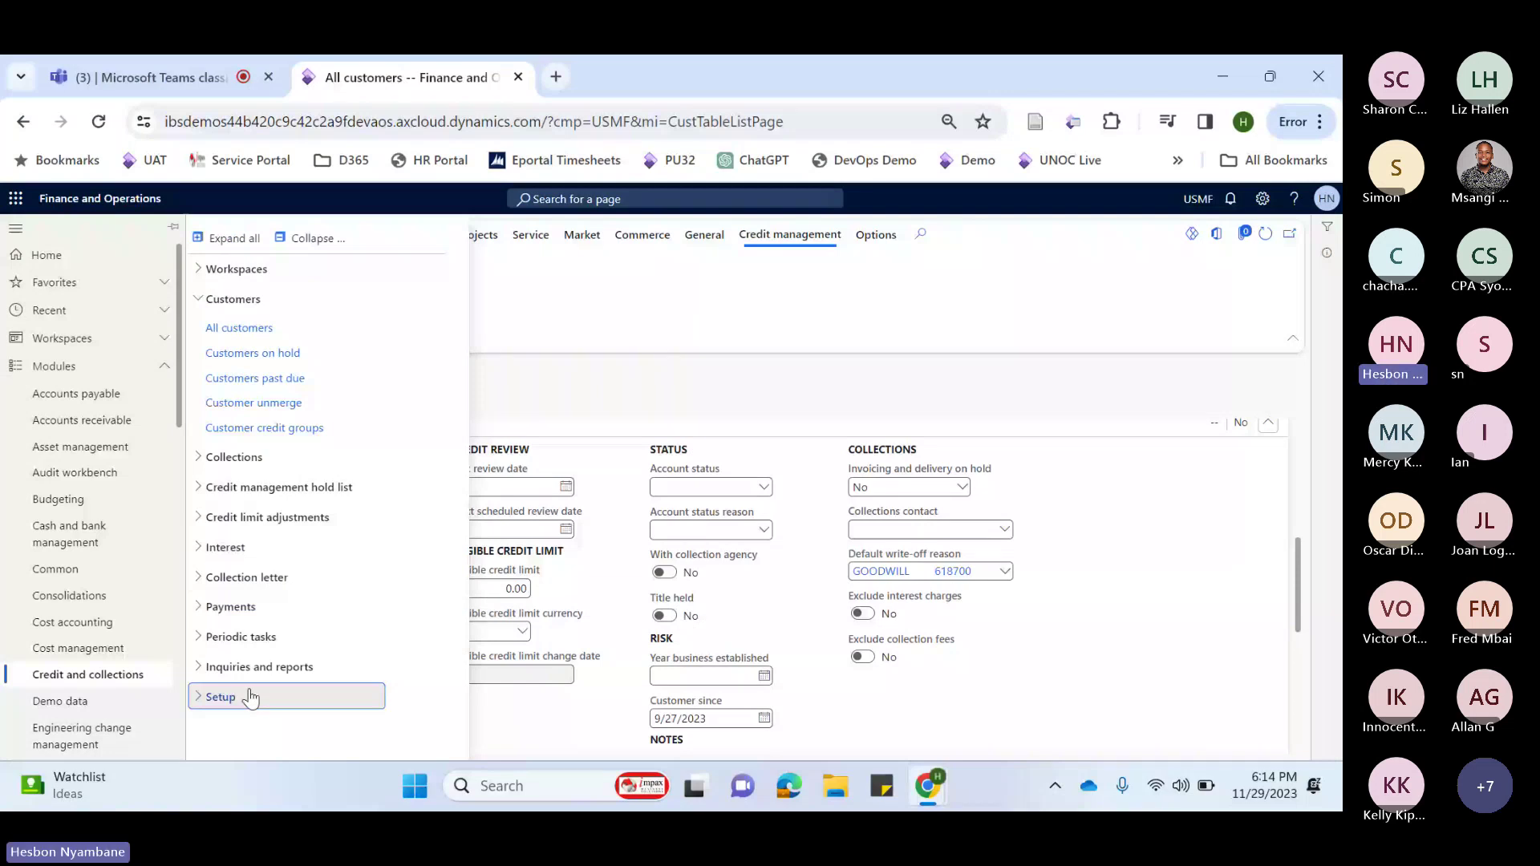
click(251, 696)
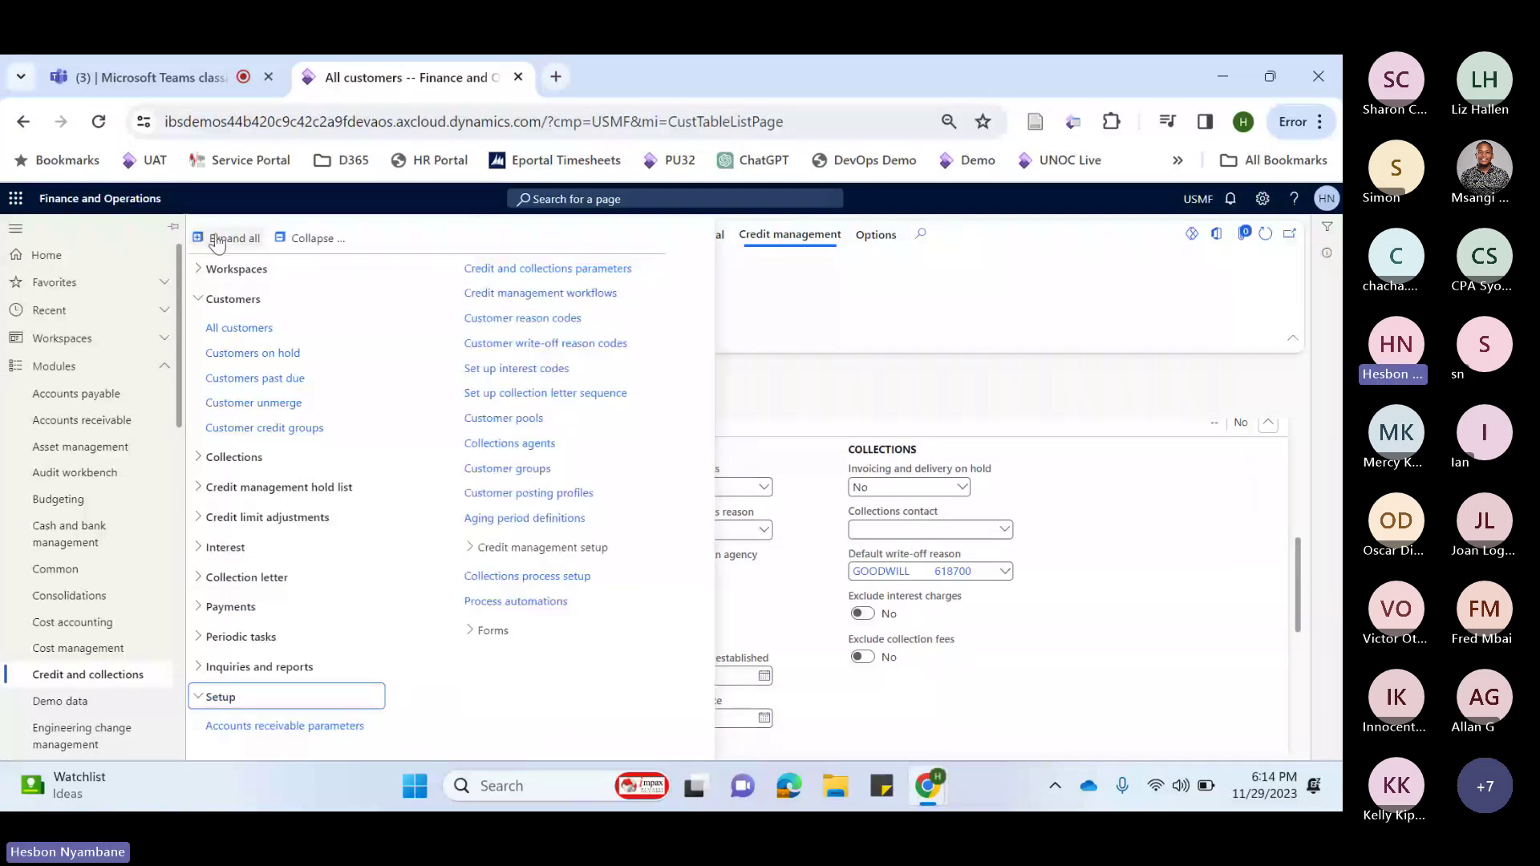
click(232, 238)
key(ctrl+f)
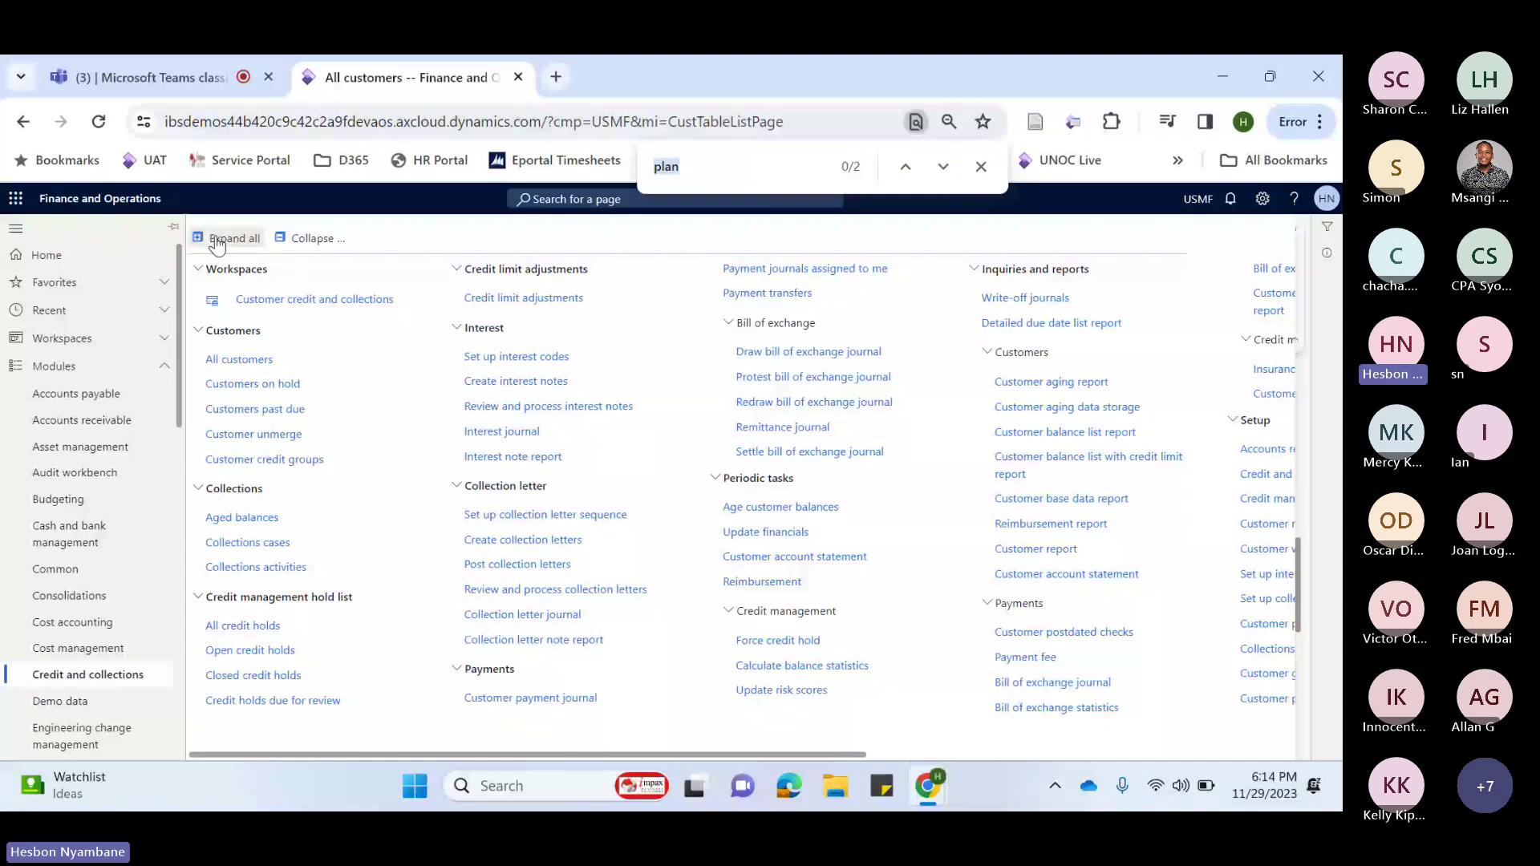
text(block)
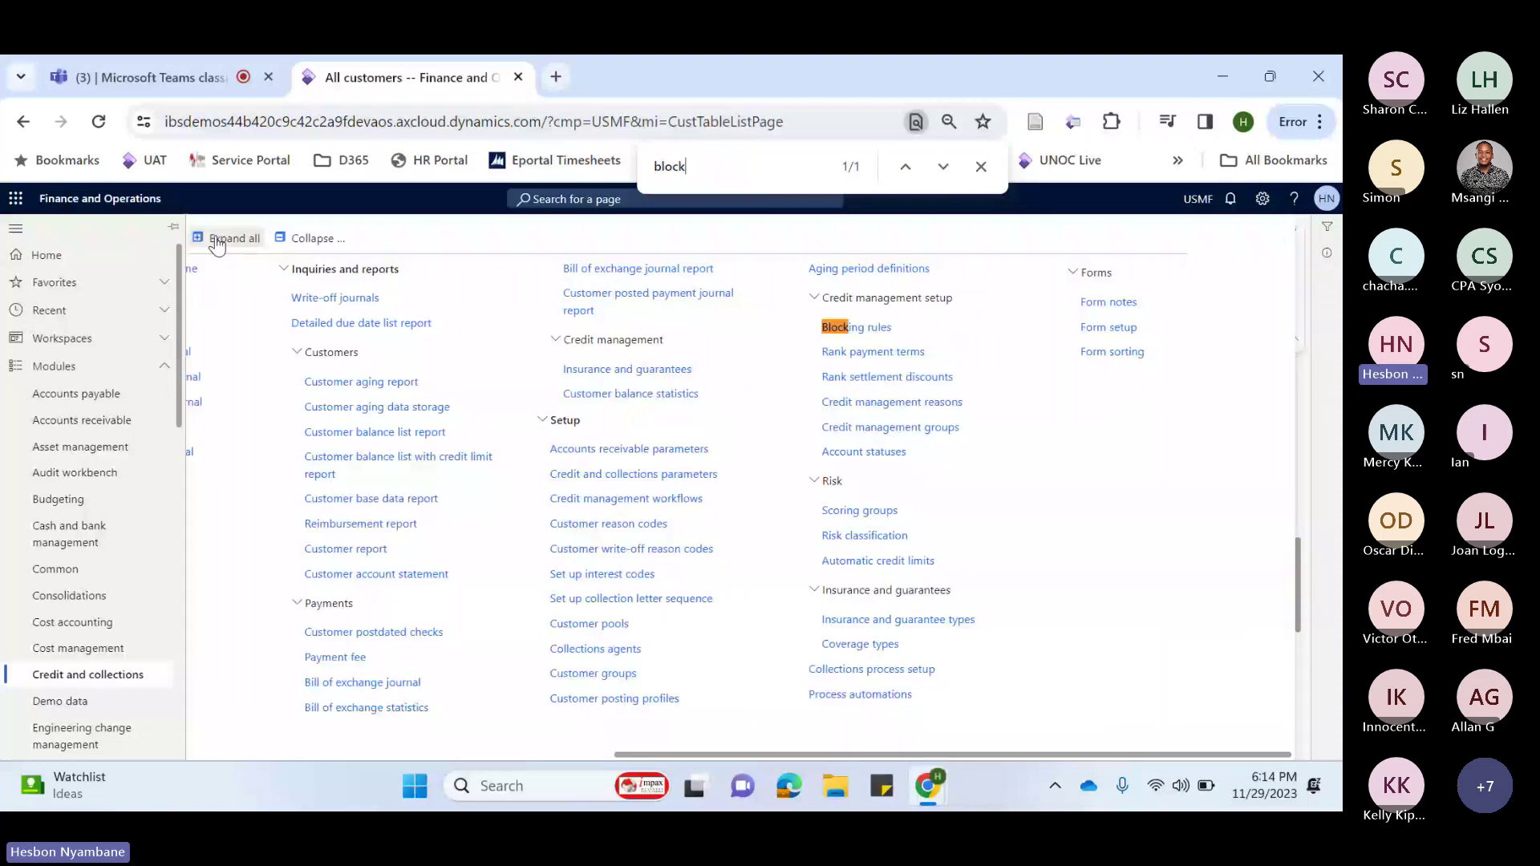
text(in)
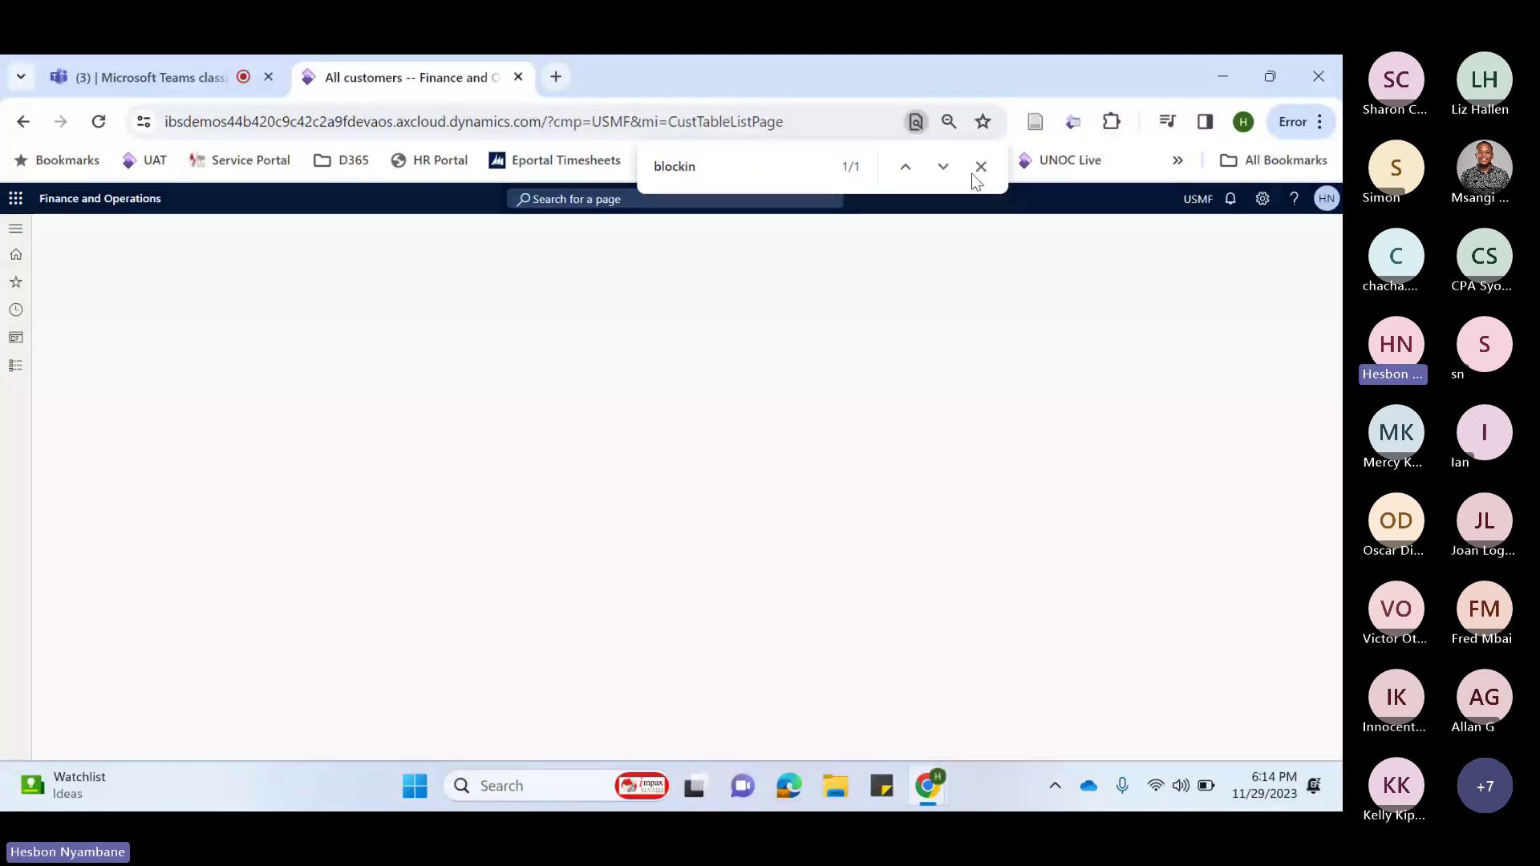
click(973, 174)
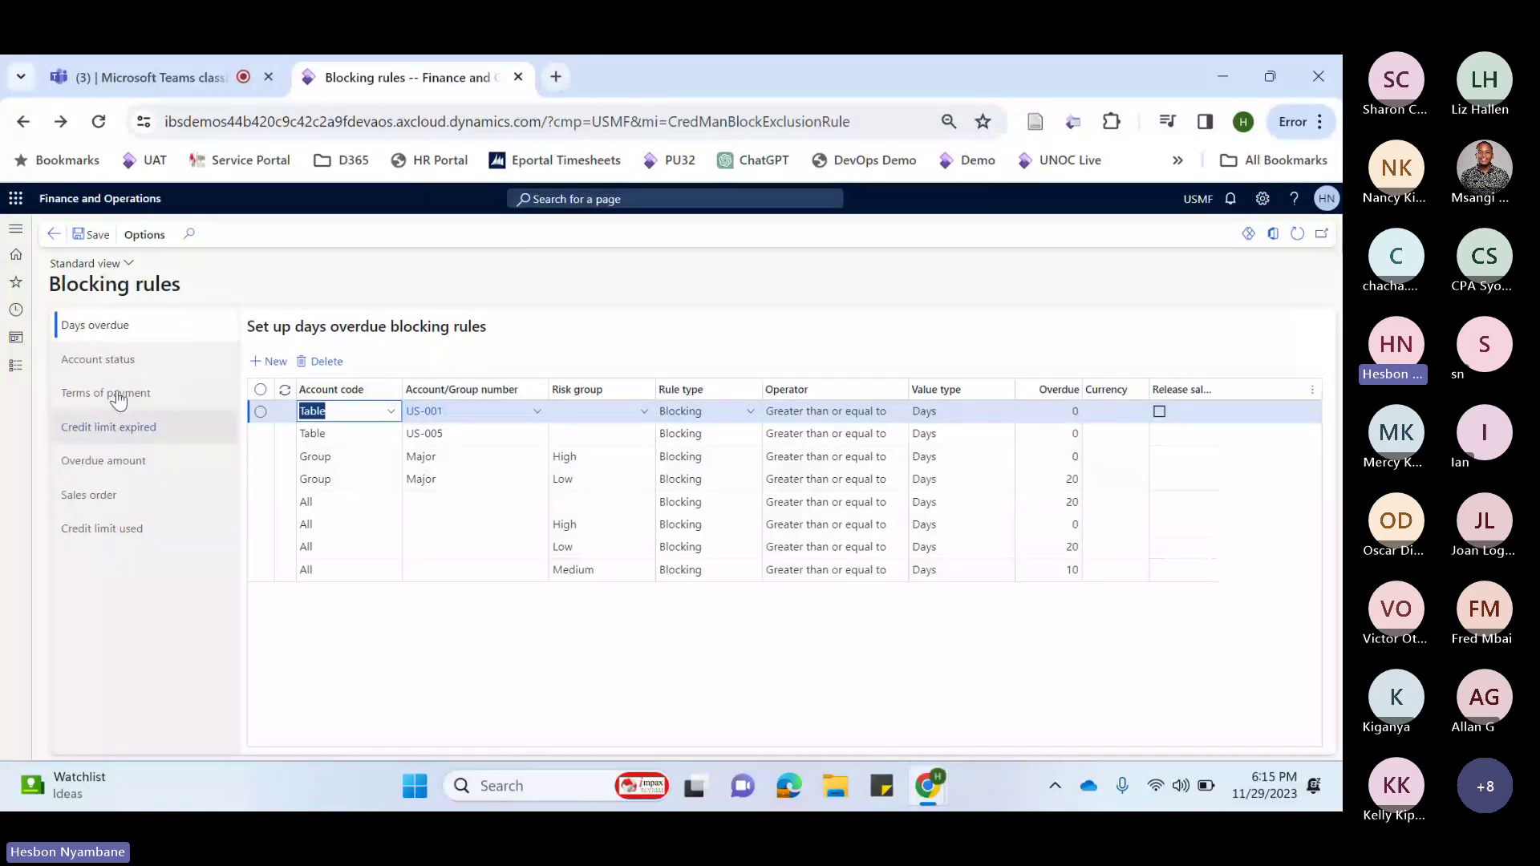
Review the blocking rules for days overdue, account status and terms of payment
click(172, 334)
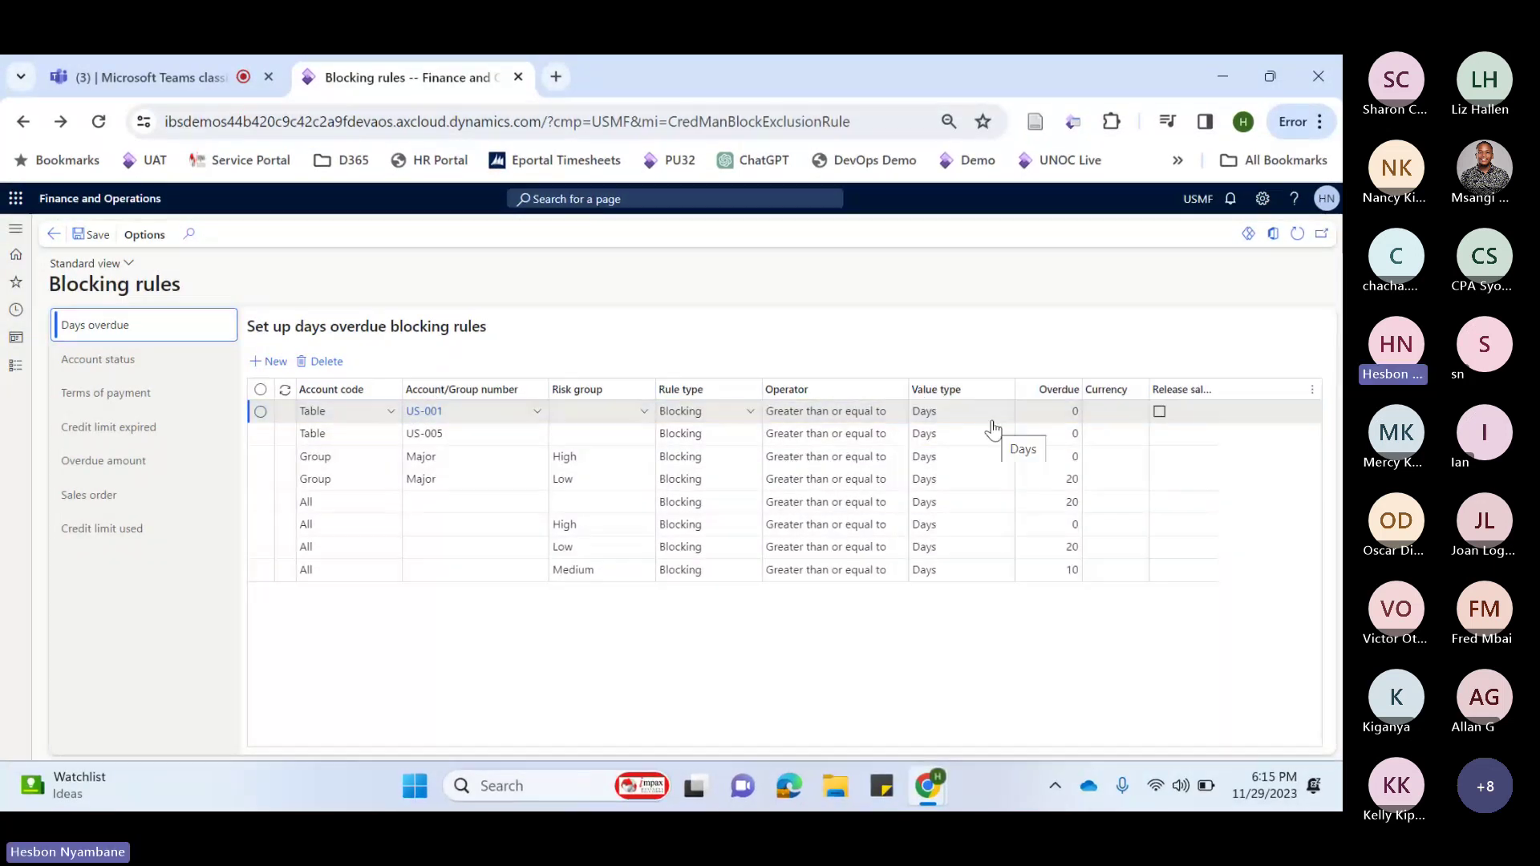
click(1040, 411)
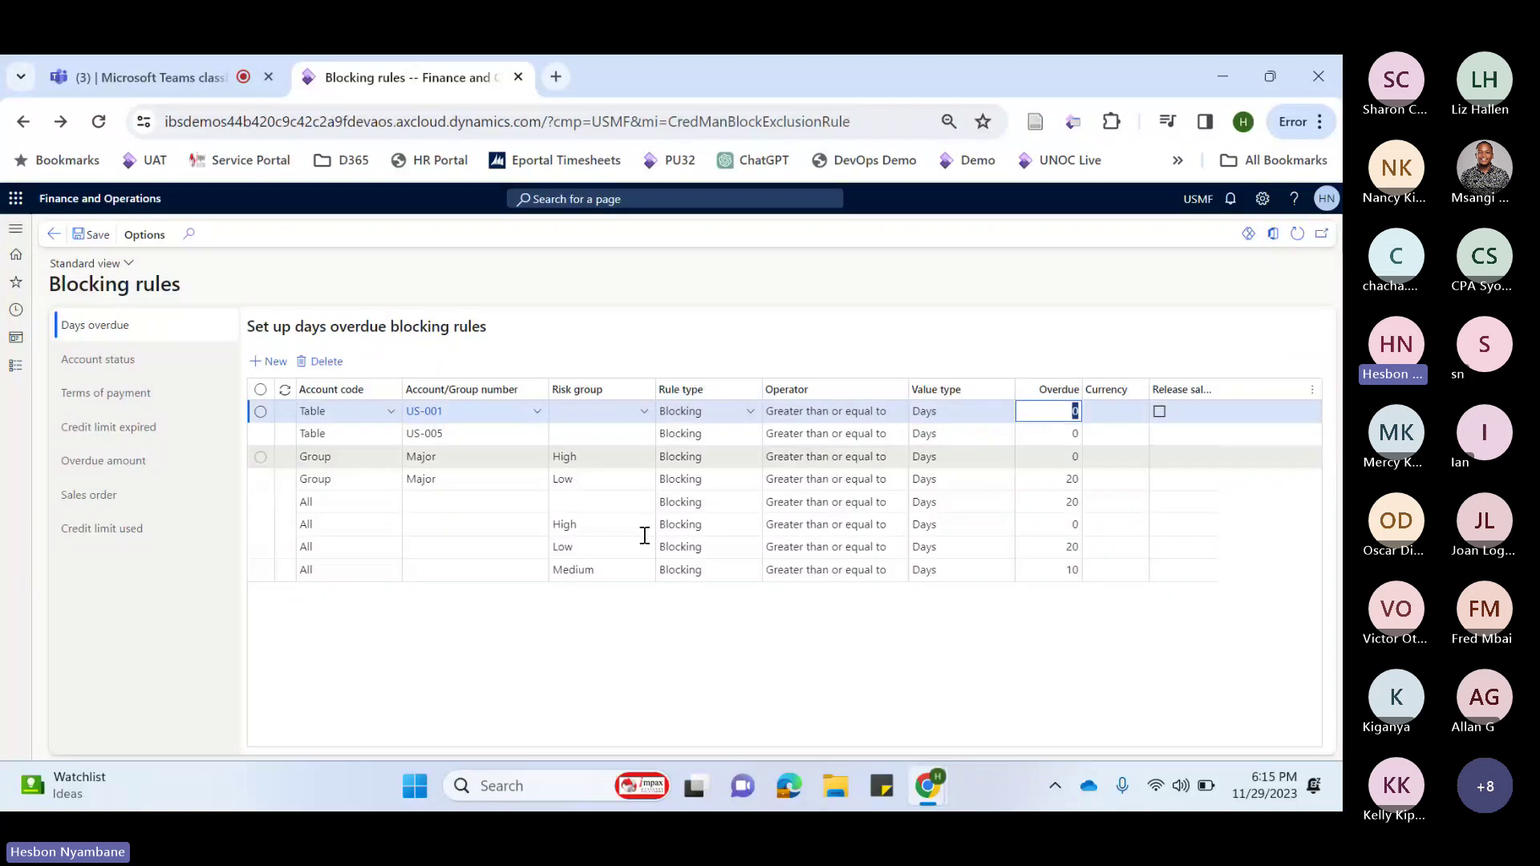
click(121, 361)
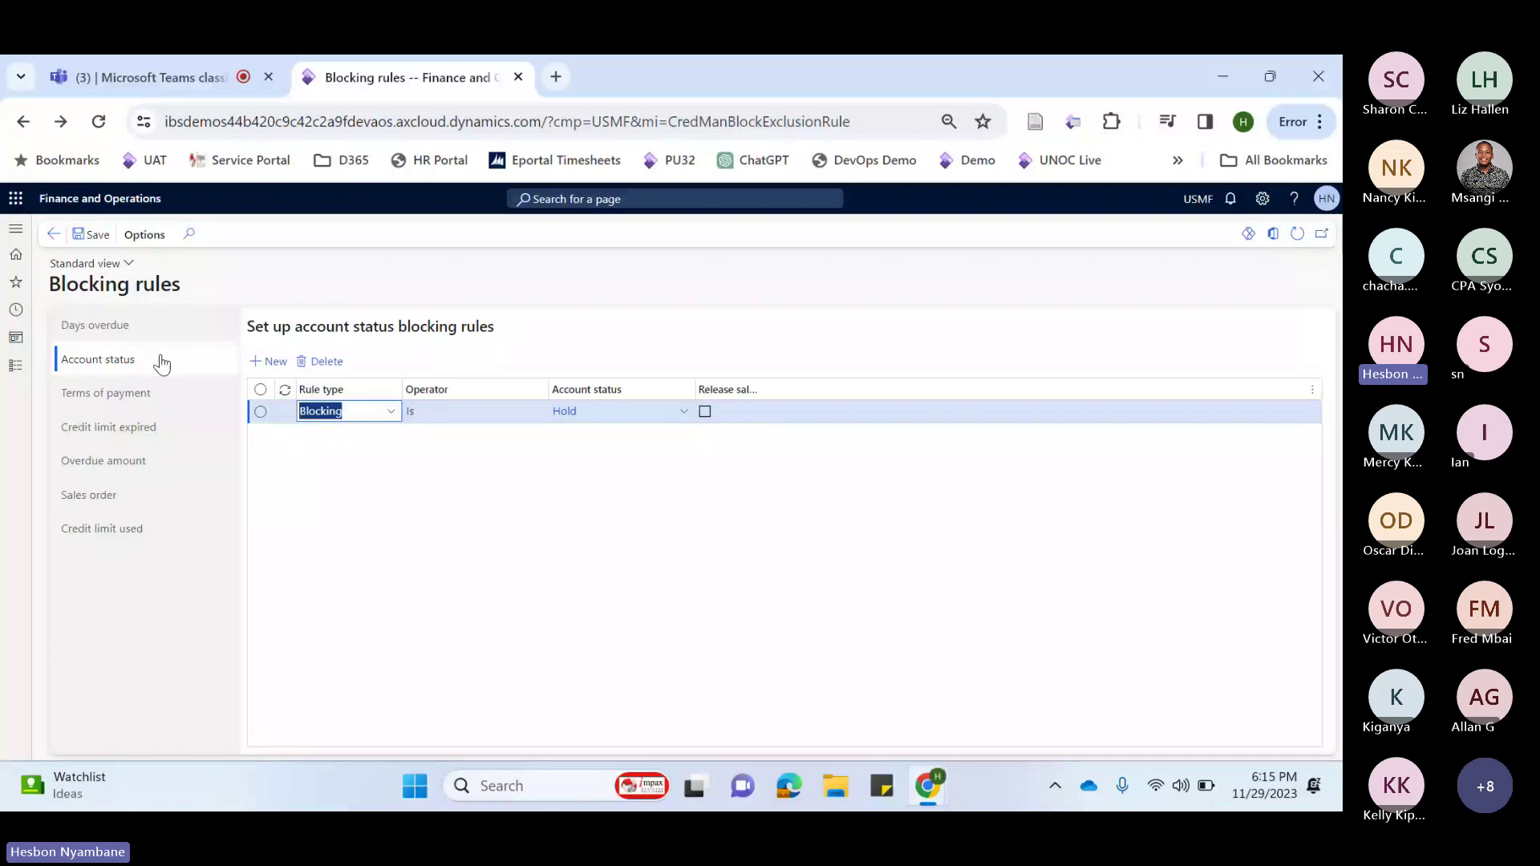
click(137, 393)
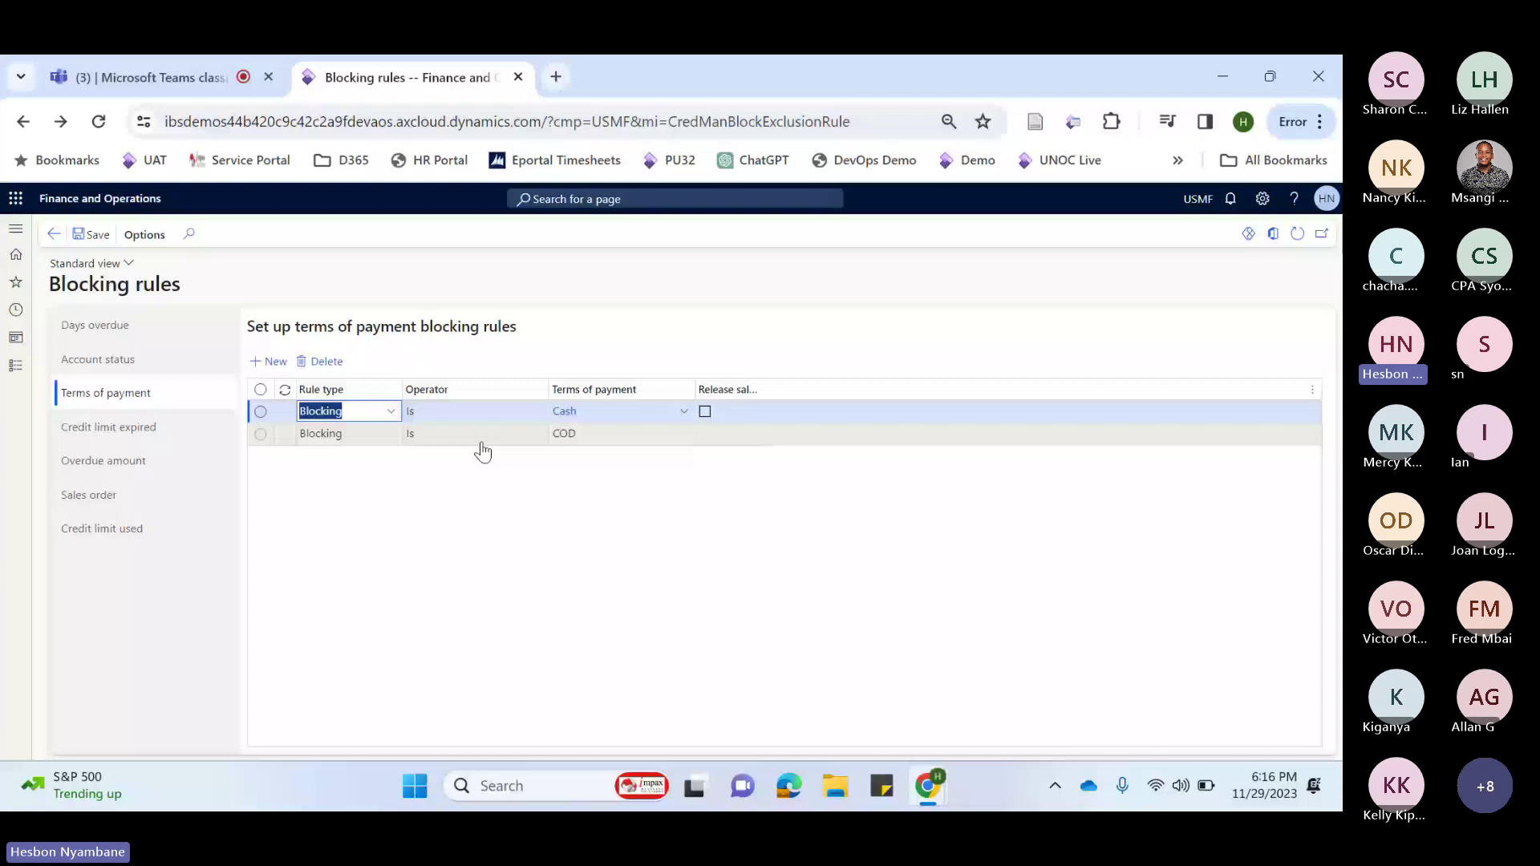
Review the credit limit expired blocking rules, widening the days column so its full heading can be read
click(156, 433)
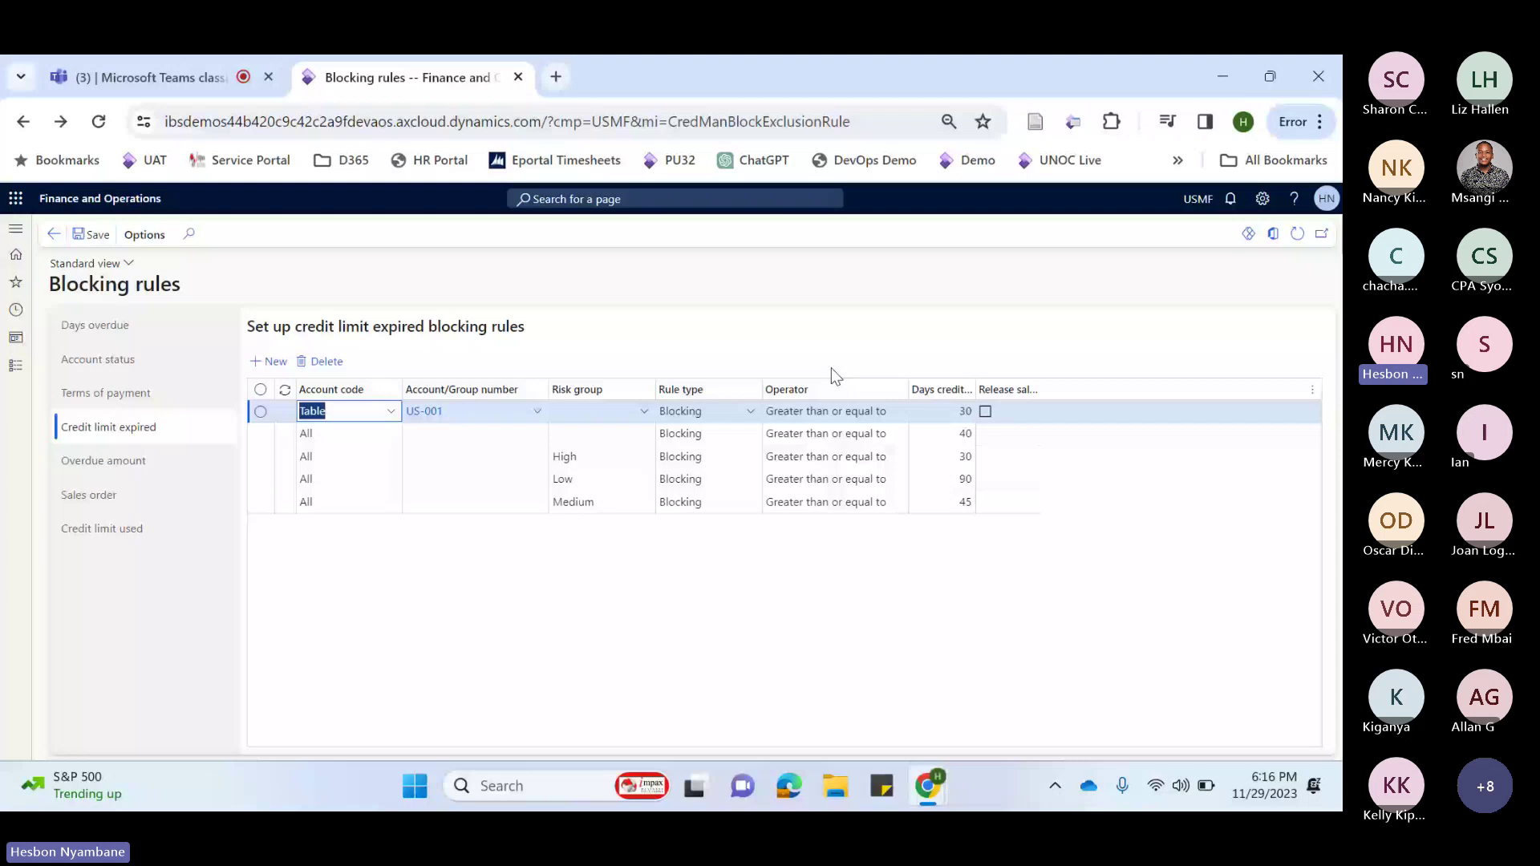
drag(1036, 393, 1038, 393)
click(954, 410)
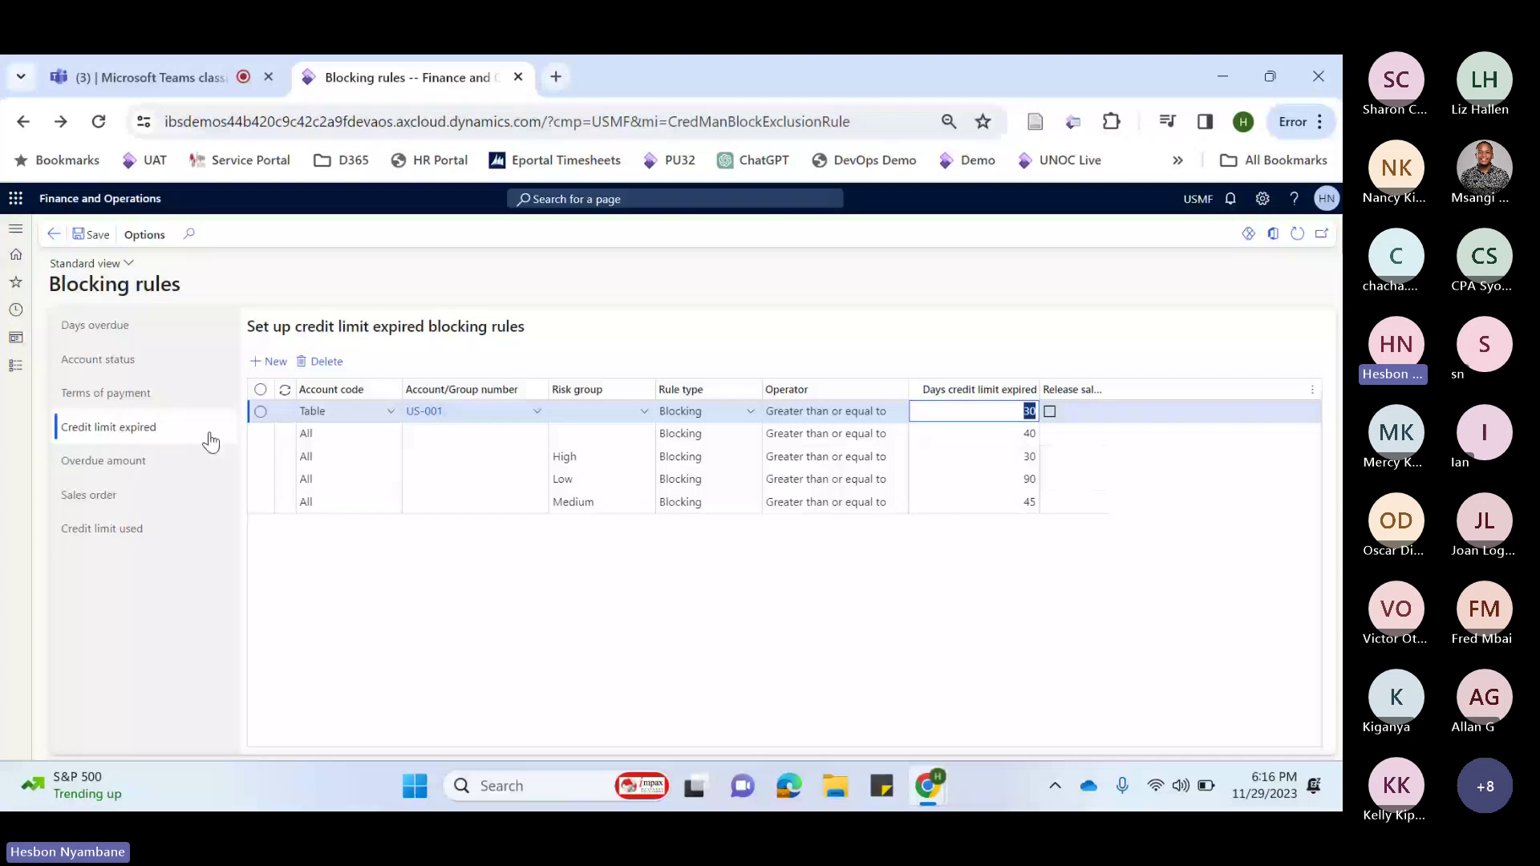
Review the blocking rules for overdue amount, sales order and credit limit used, including the credit limit used threshold
click(181, 462)
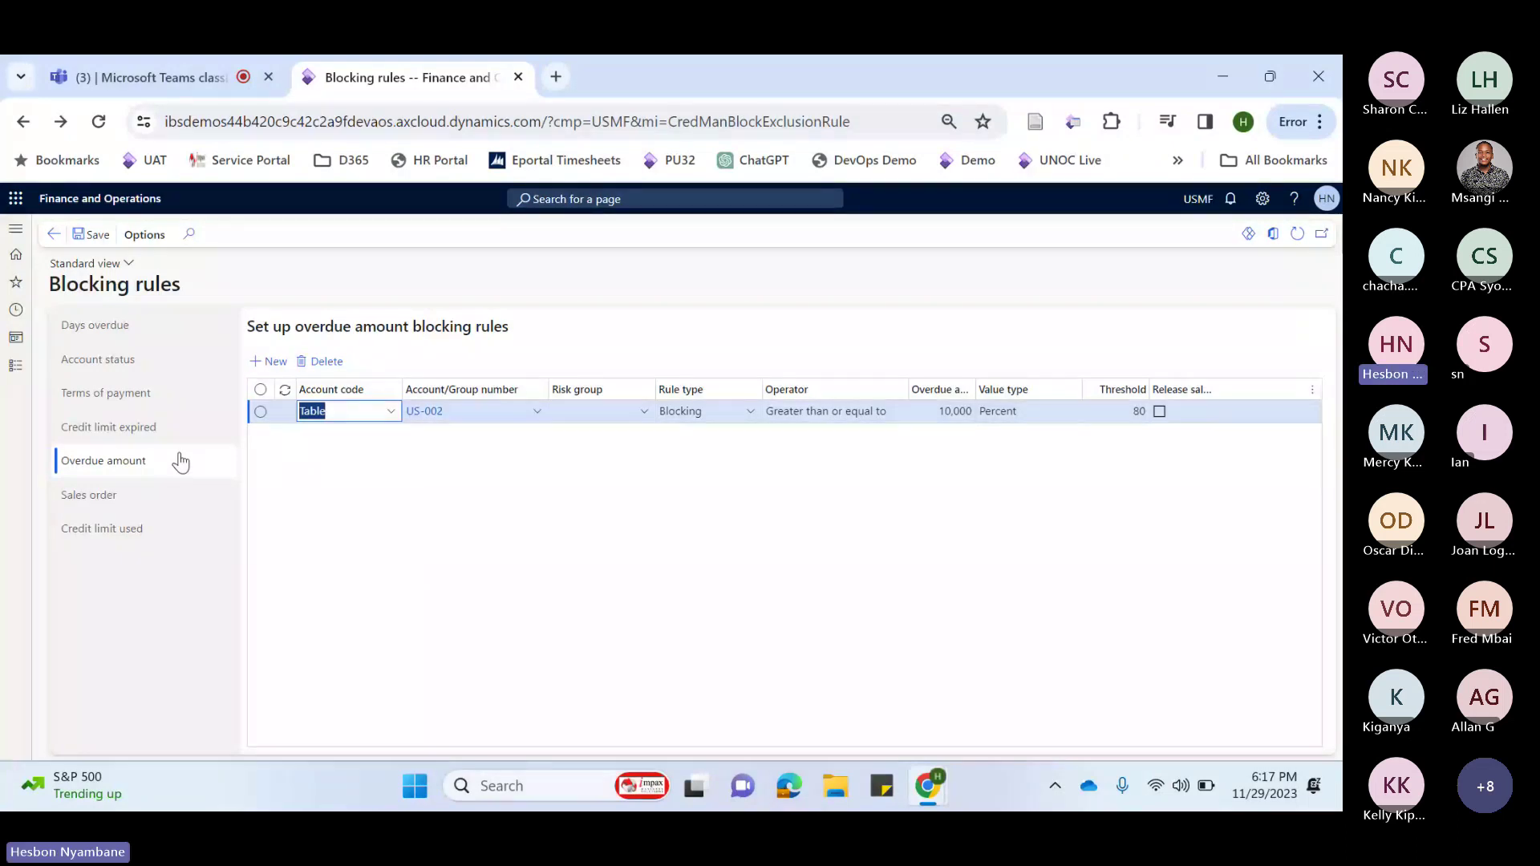
click(115, 503)
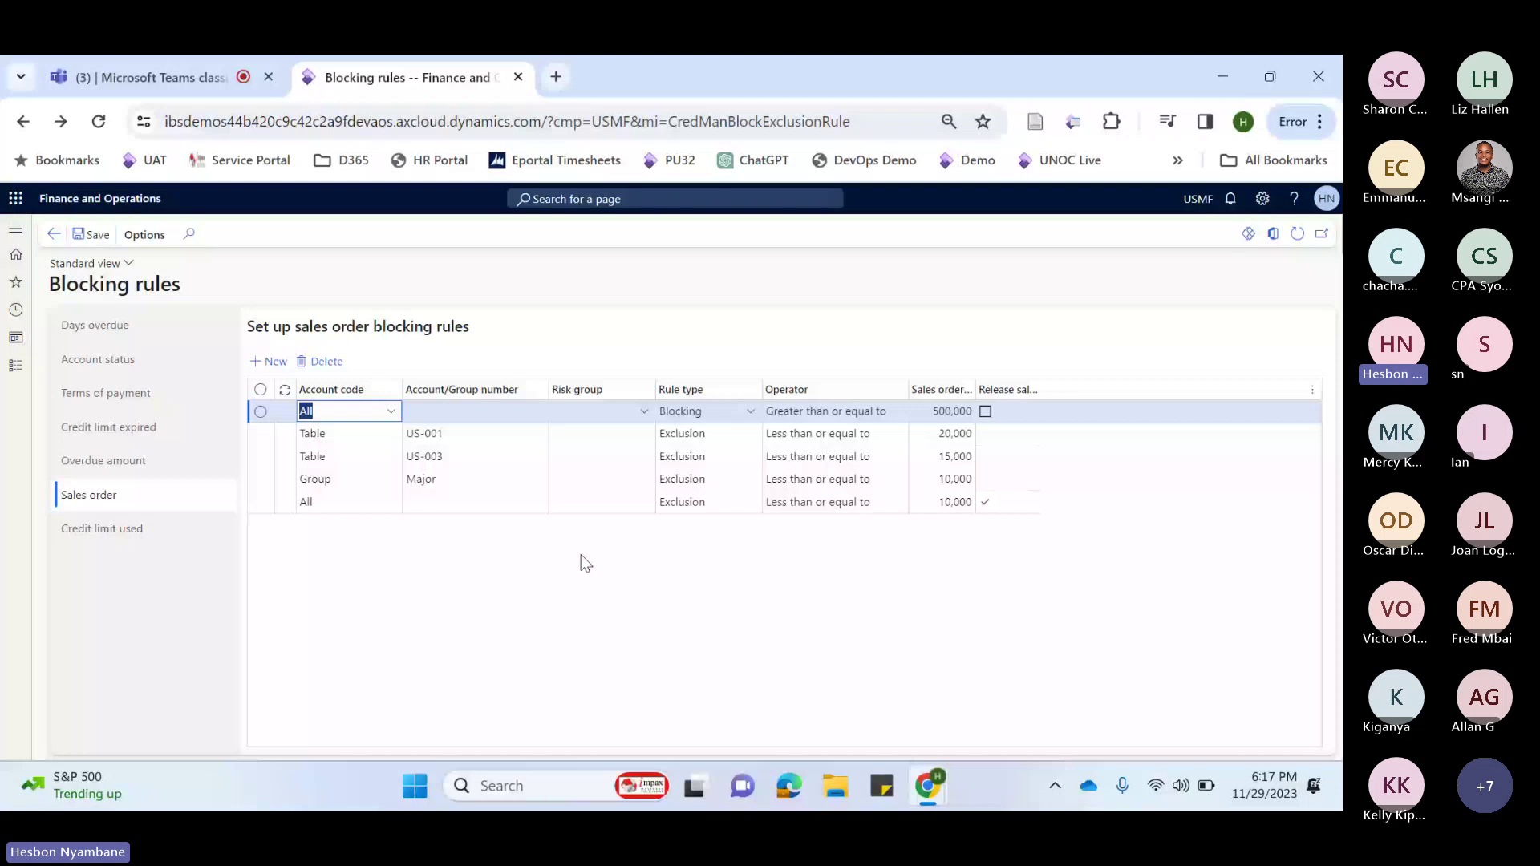
click(120, 529)
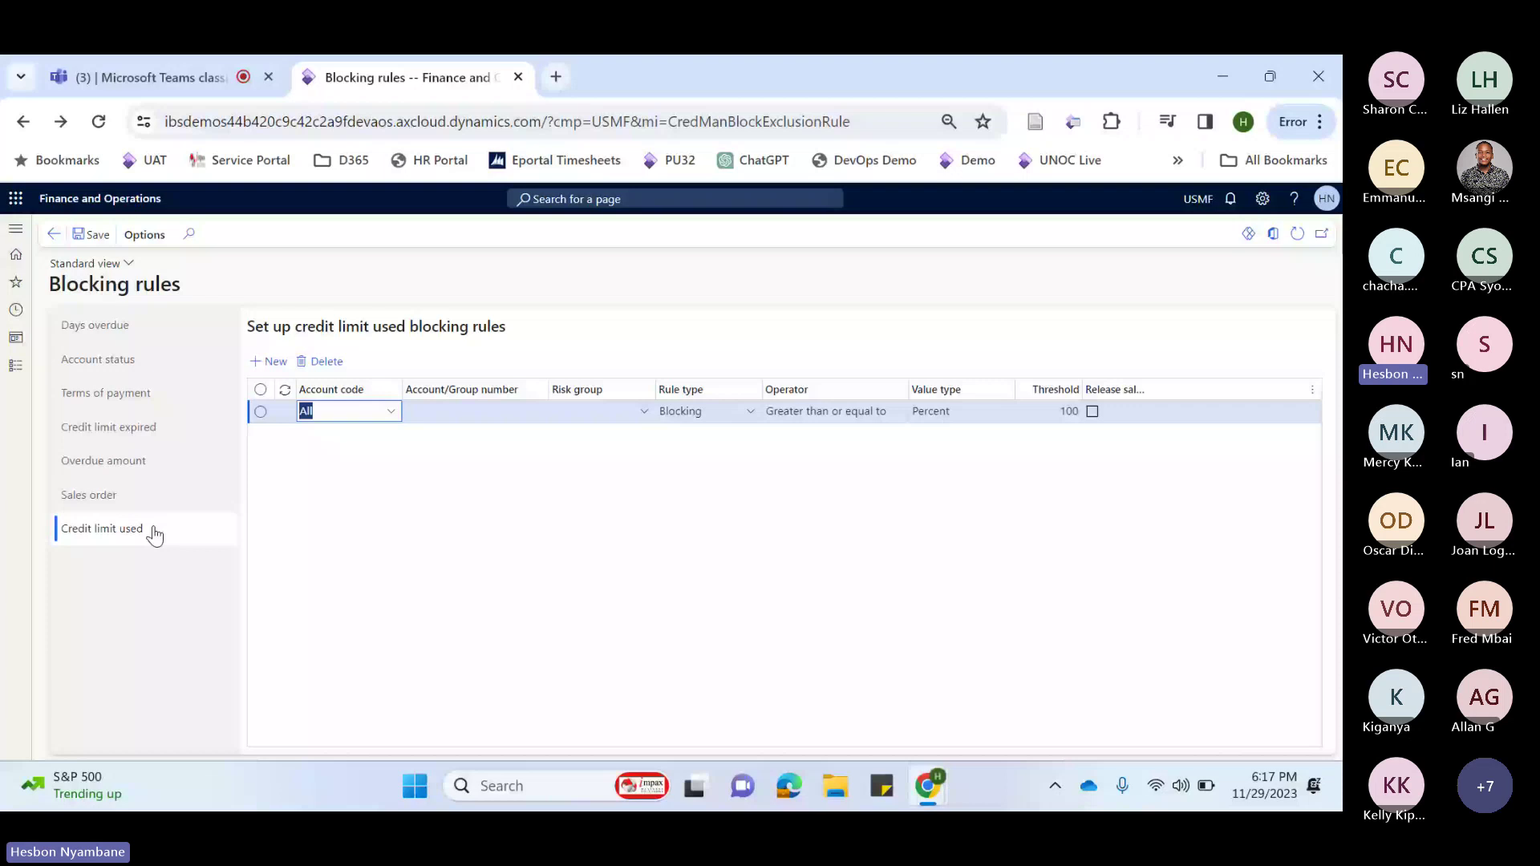
click(1043, 408)
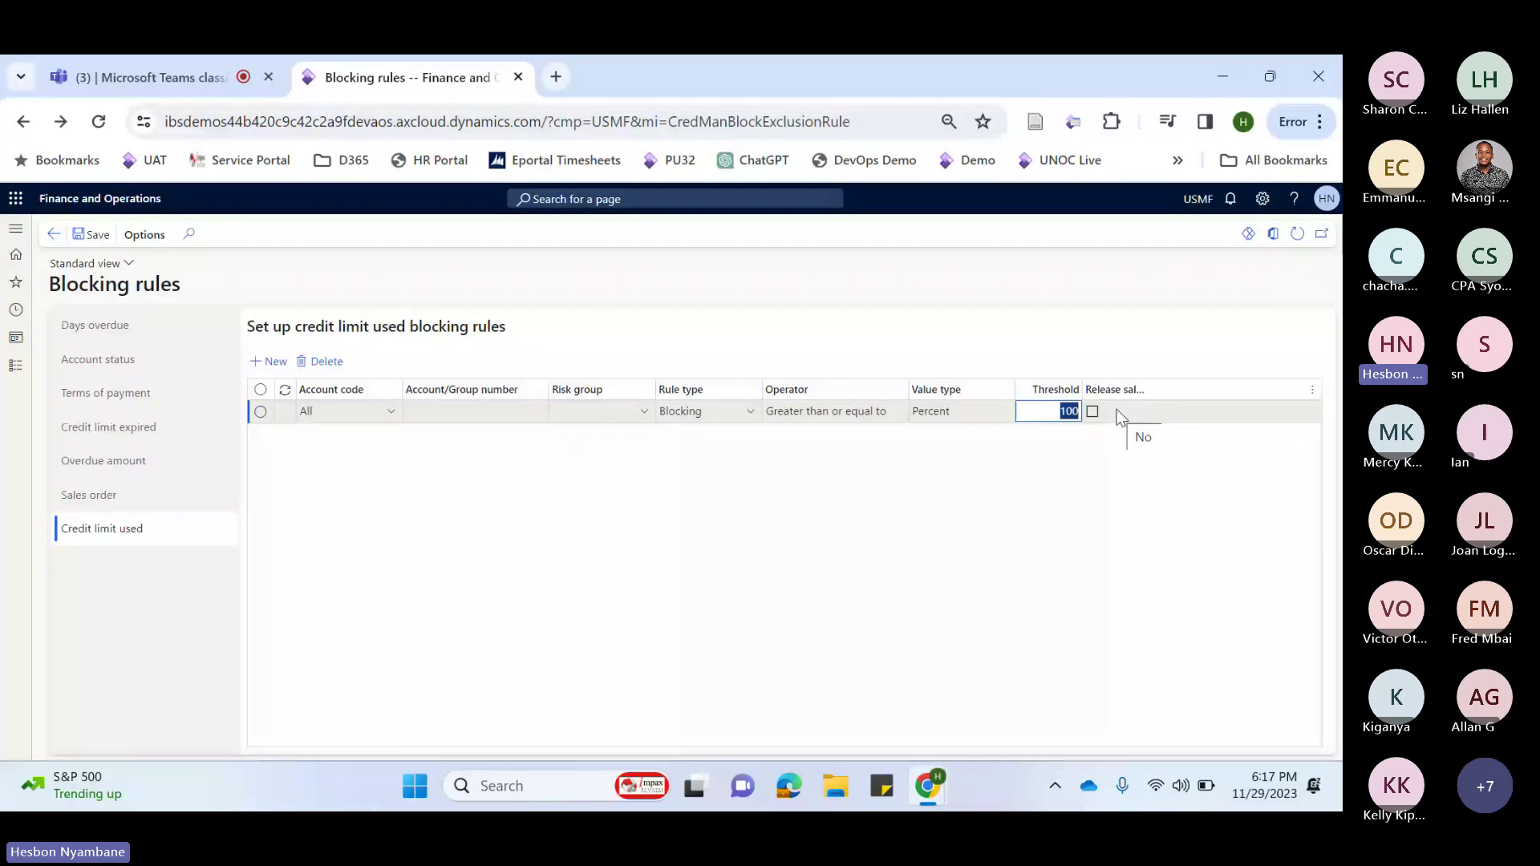
Display the Credit and collections module's setup entries and look over the Risk and the Insurance and guarantees groups
click(12, 383)
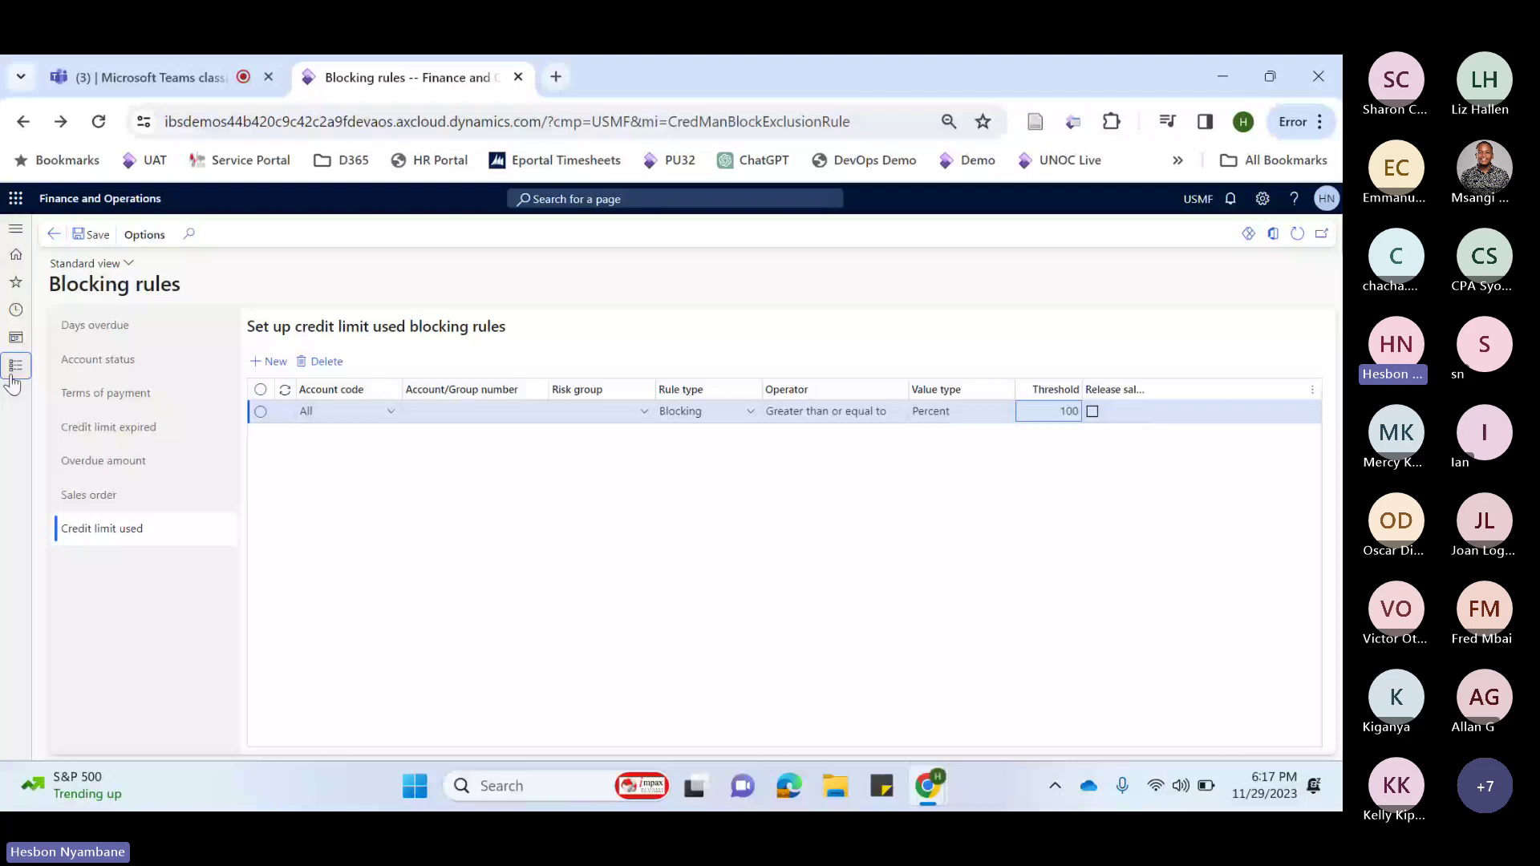
click(14, 371)
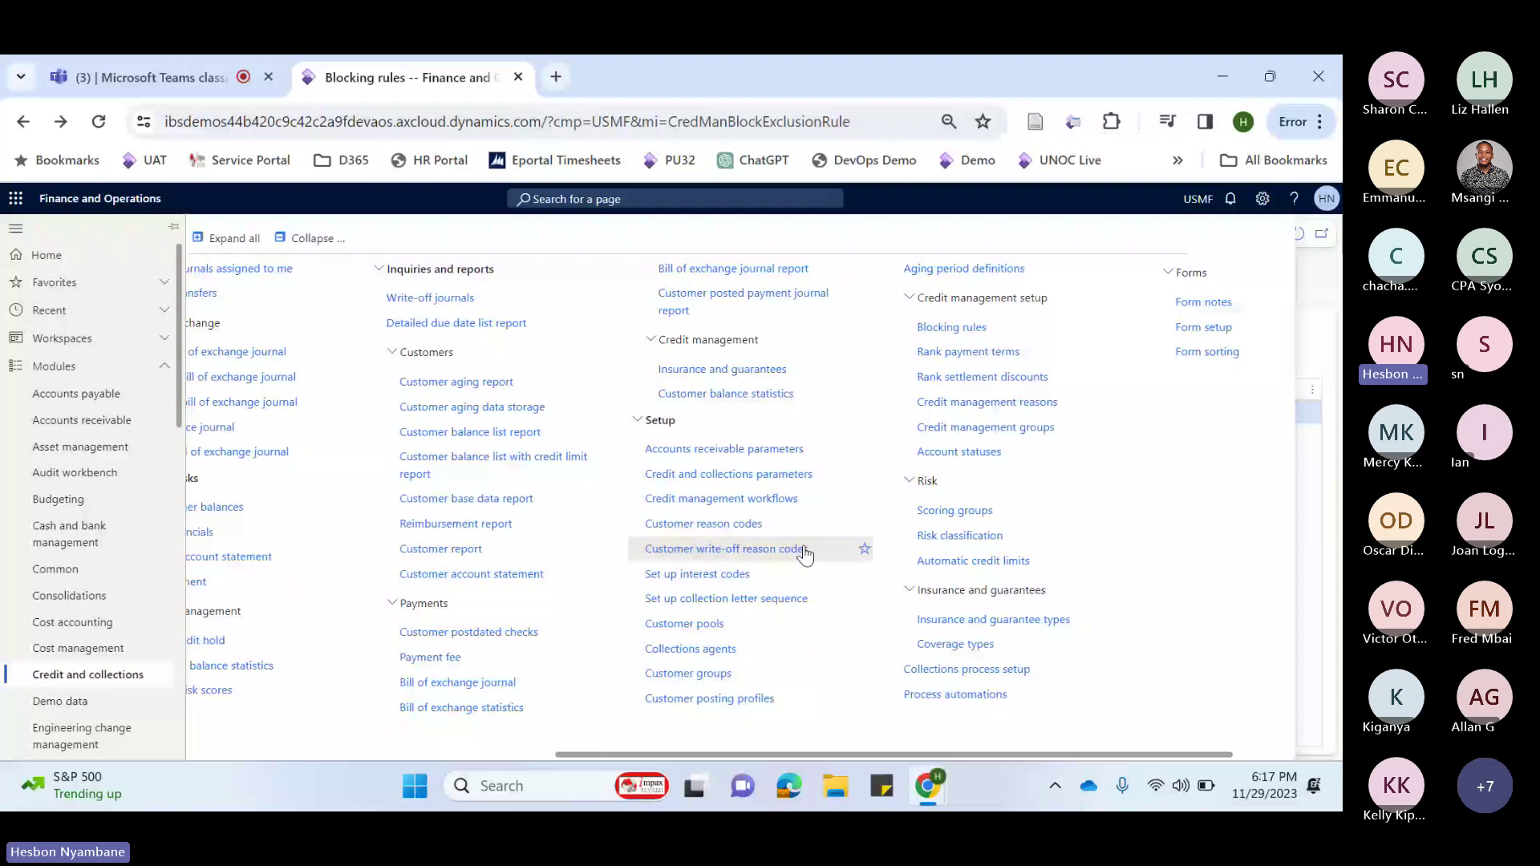
click(934, 538)
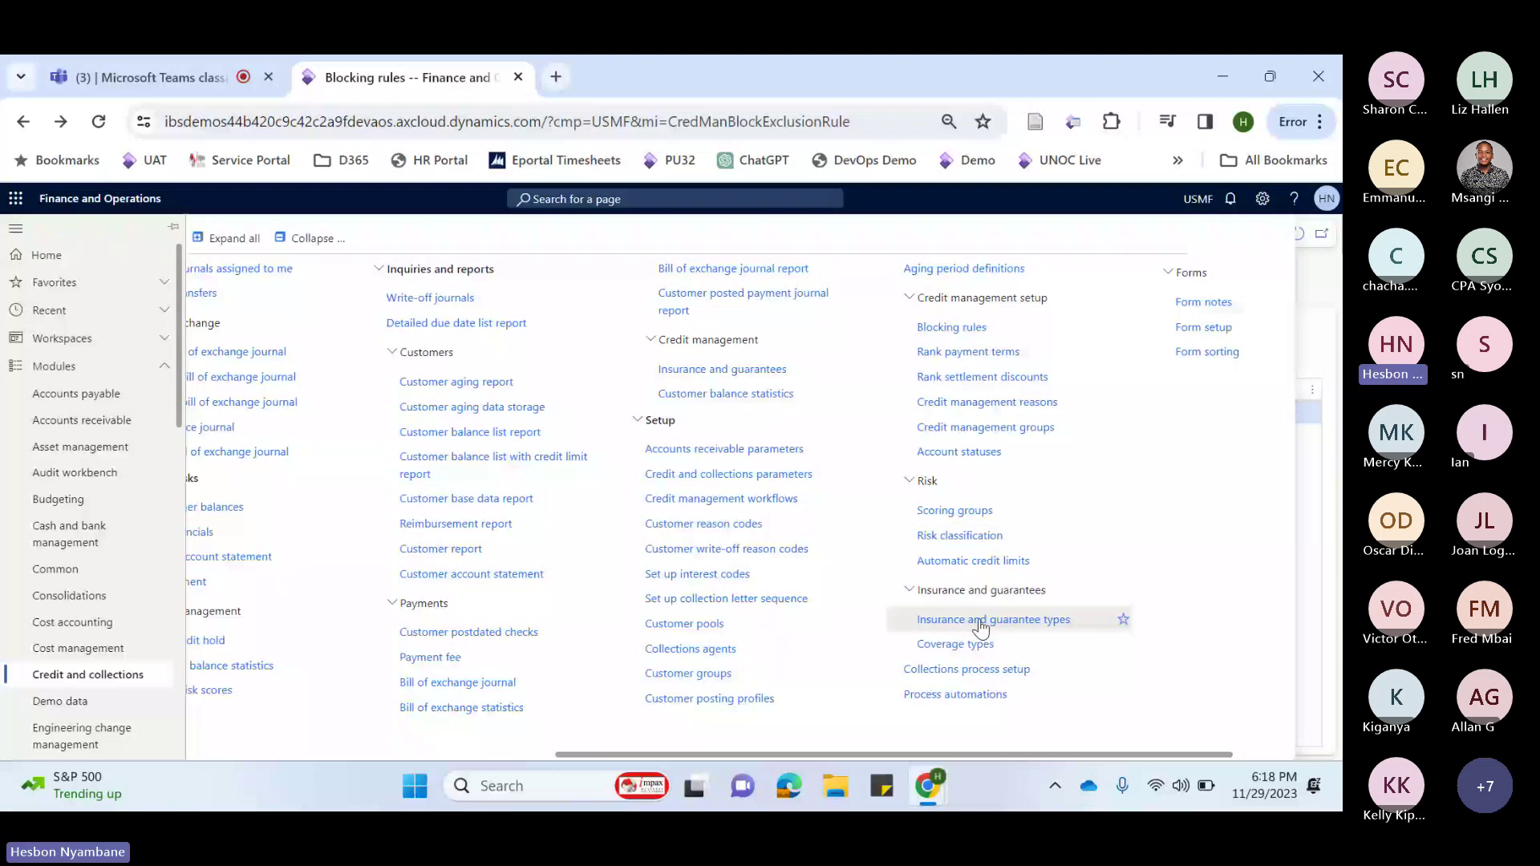
Open the list of all credit holds from the Credit management hold list group
scroll(980, 628, left, 7)
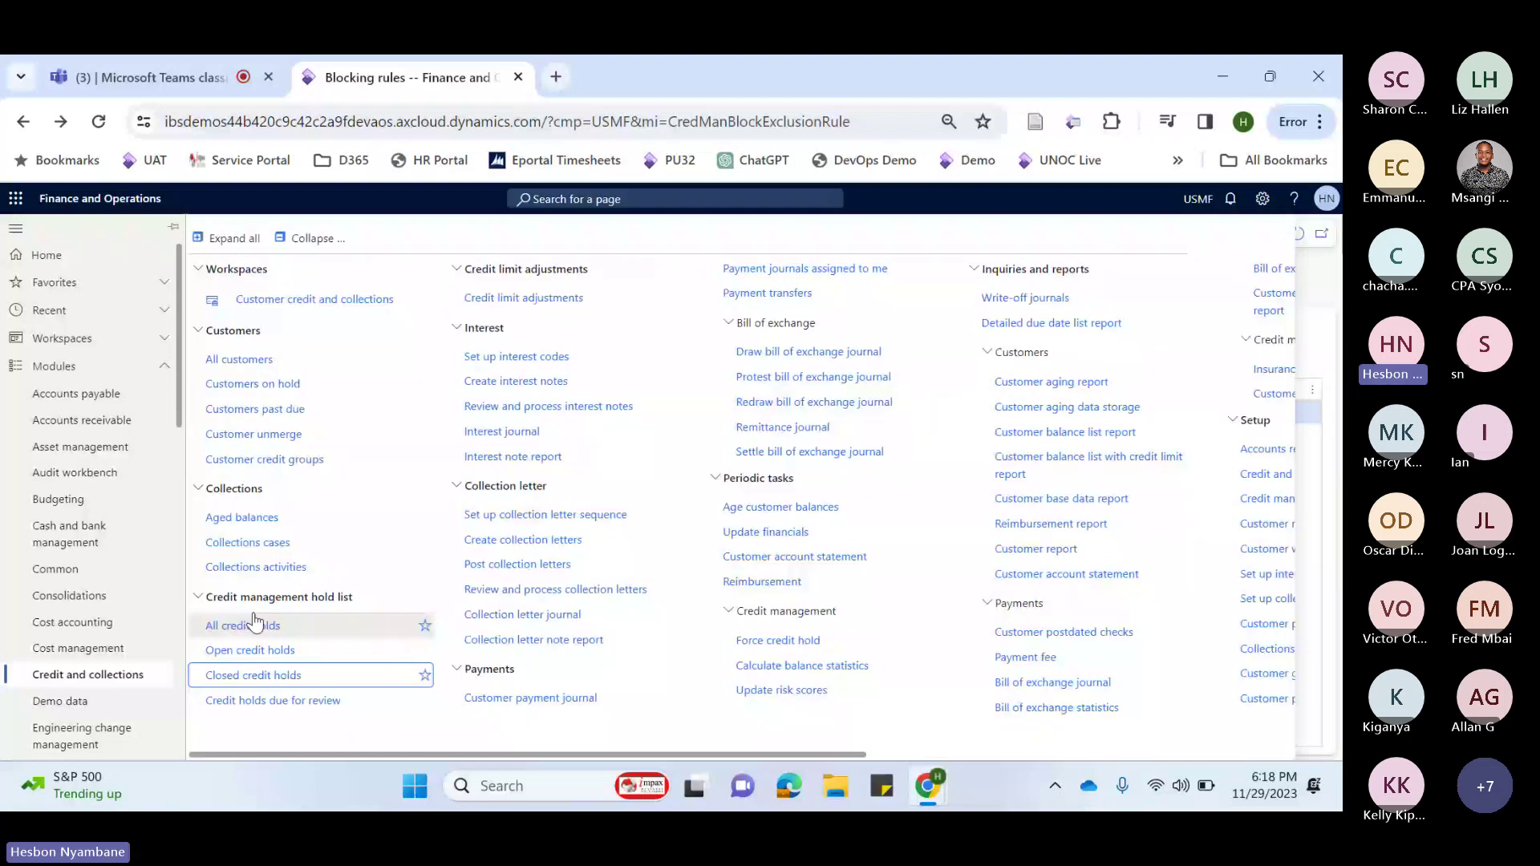
click(270, 627)
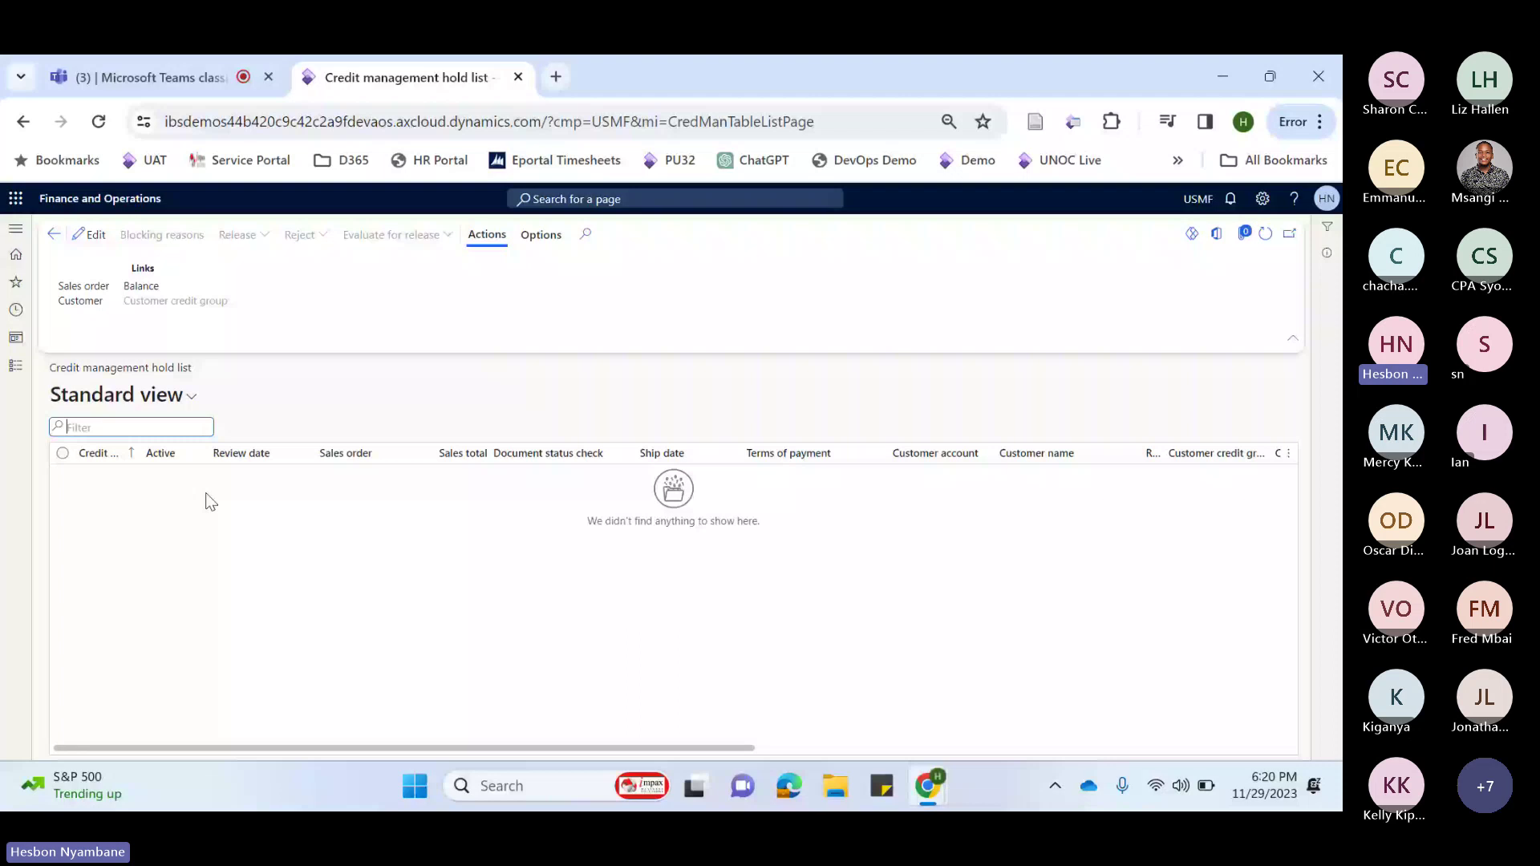
Display the Asset management module's entries with its Assets group expanded
click(13, 367)
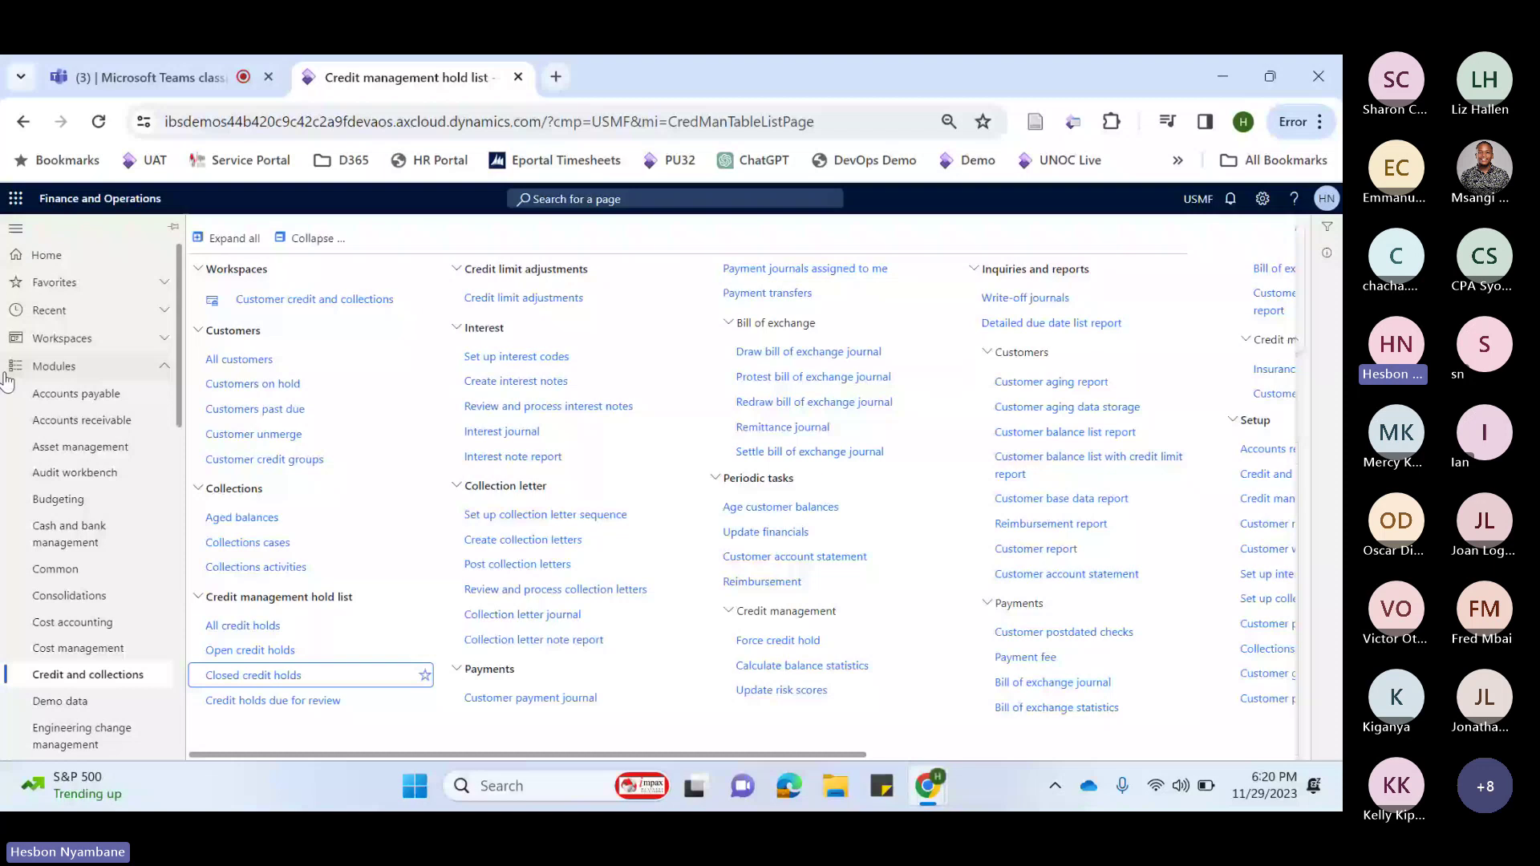
click(95, 448)
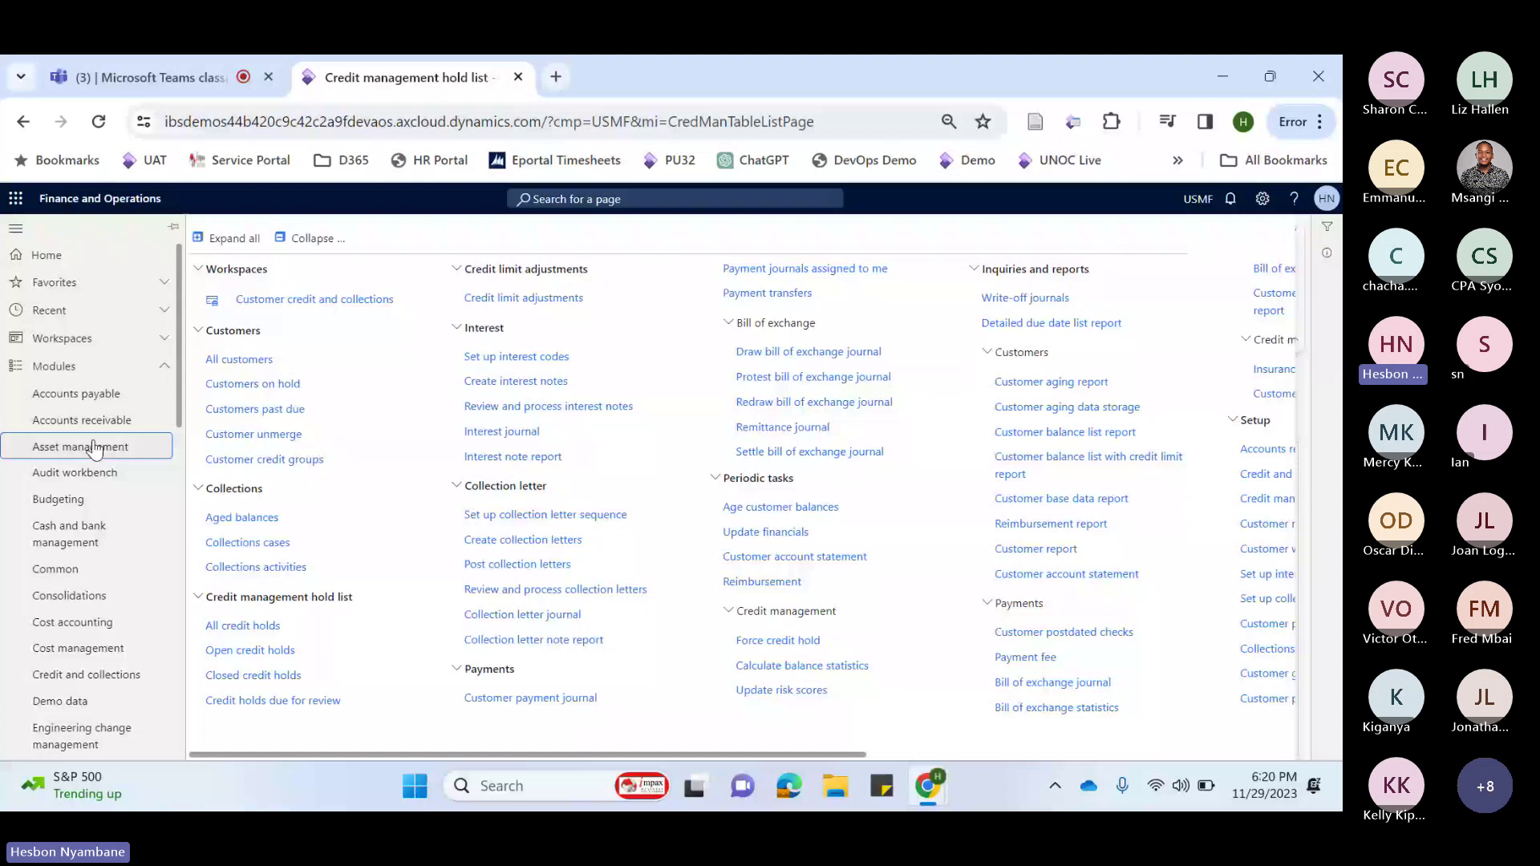
click(95, 447)
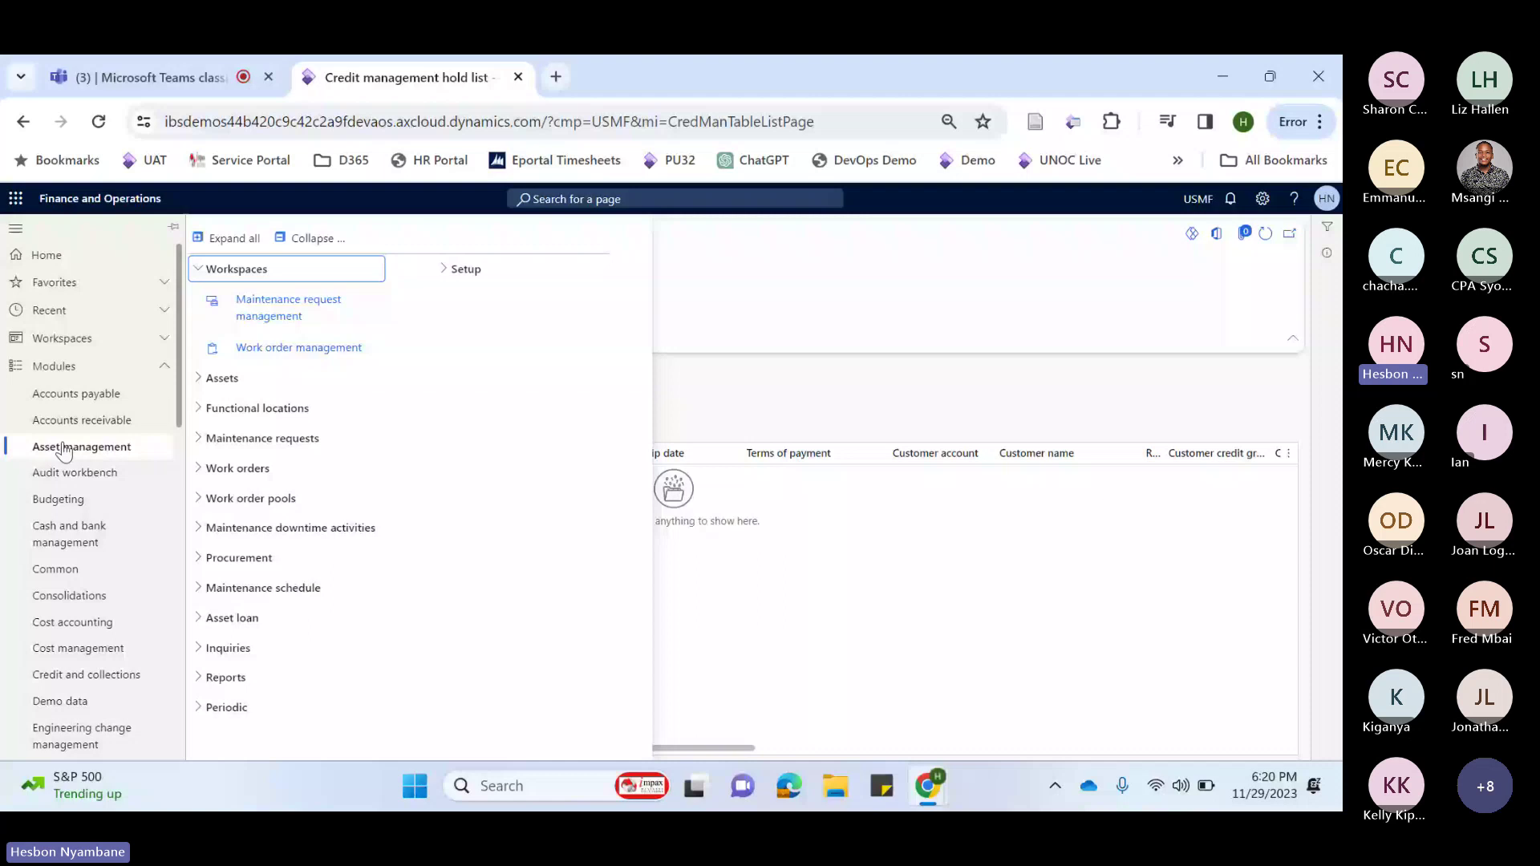
click(98, 450)
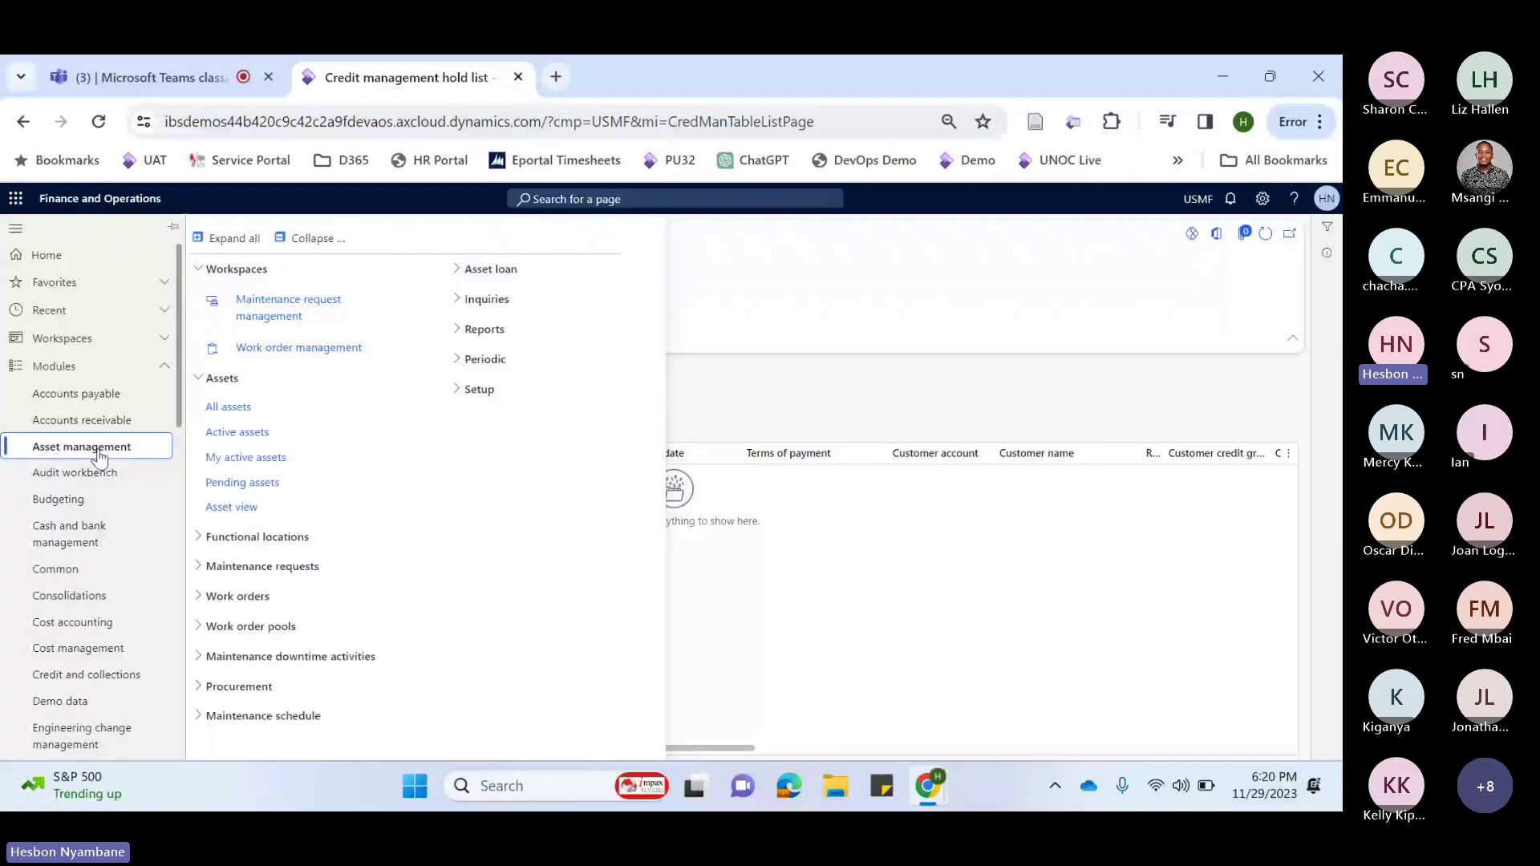
Display the Fixed assets module with all its groups expanded and look over its entries
scroll(93, 481, down, 3)
click(85, 515)
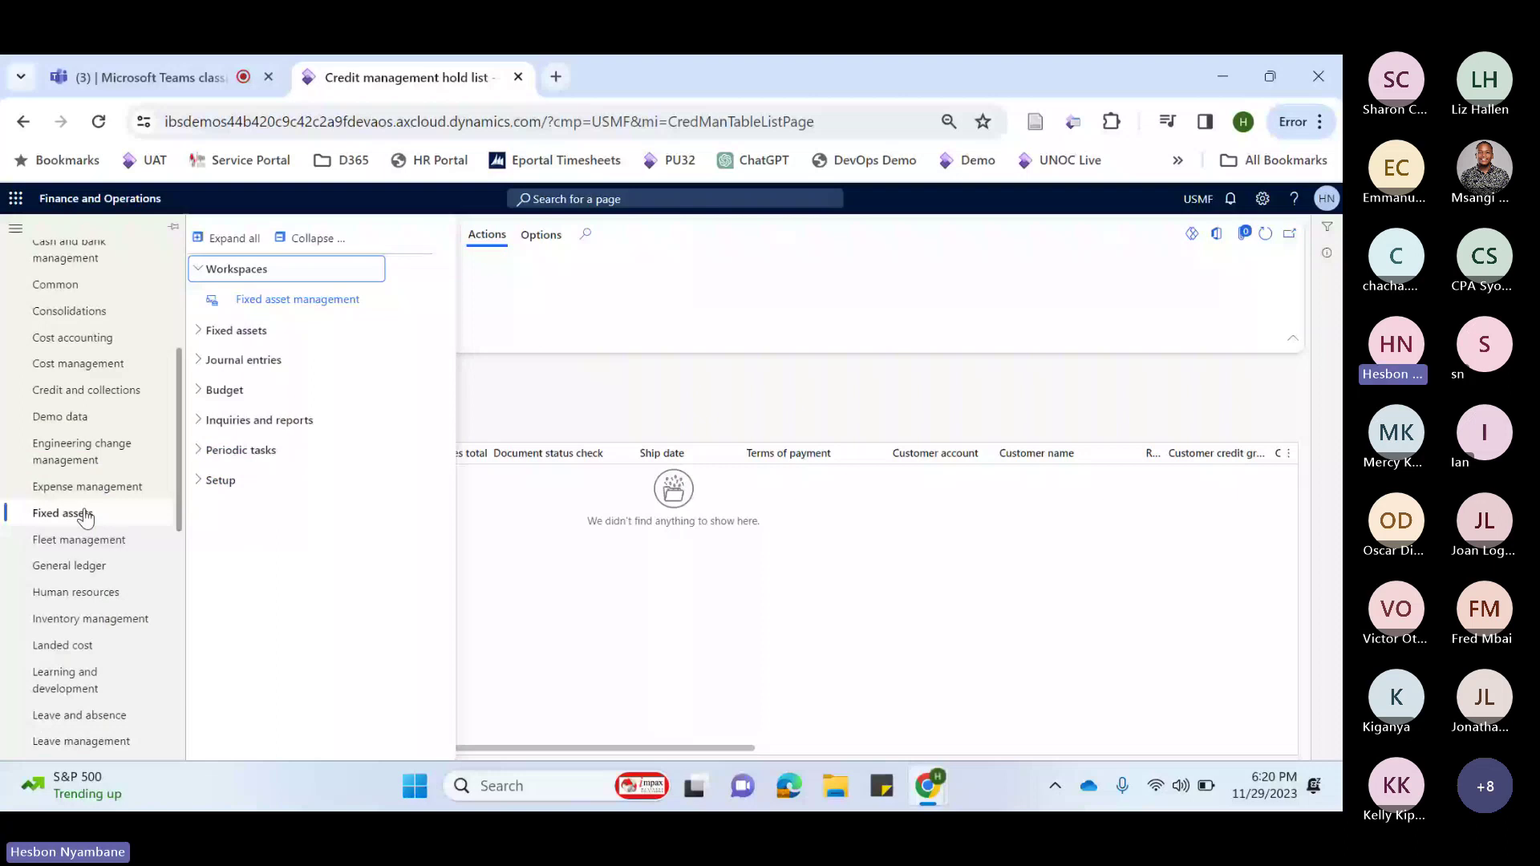
scroll(88, 519, up, 1)
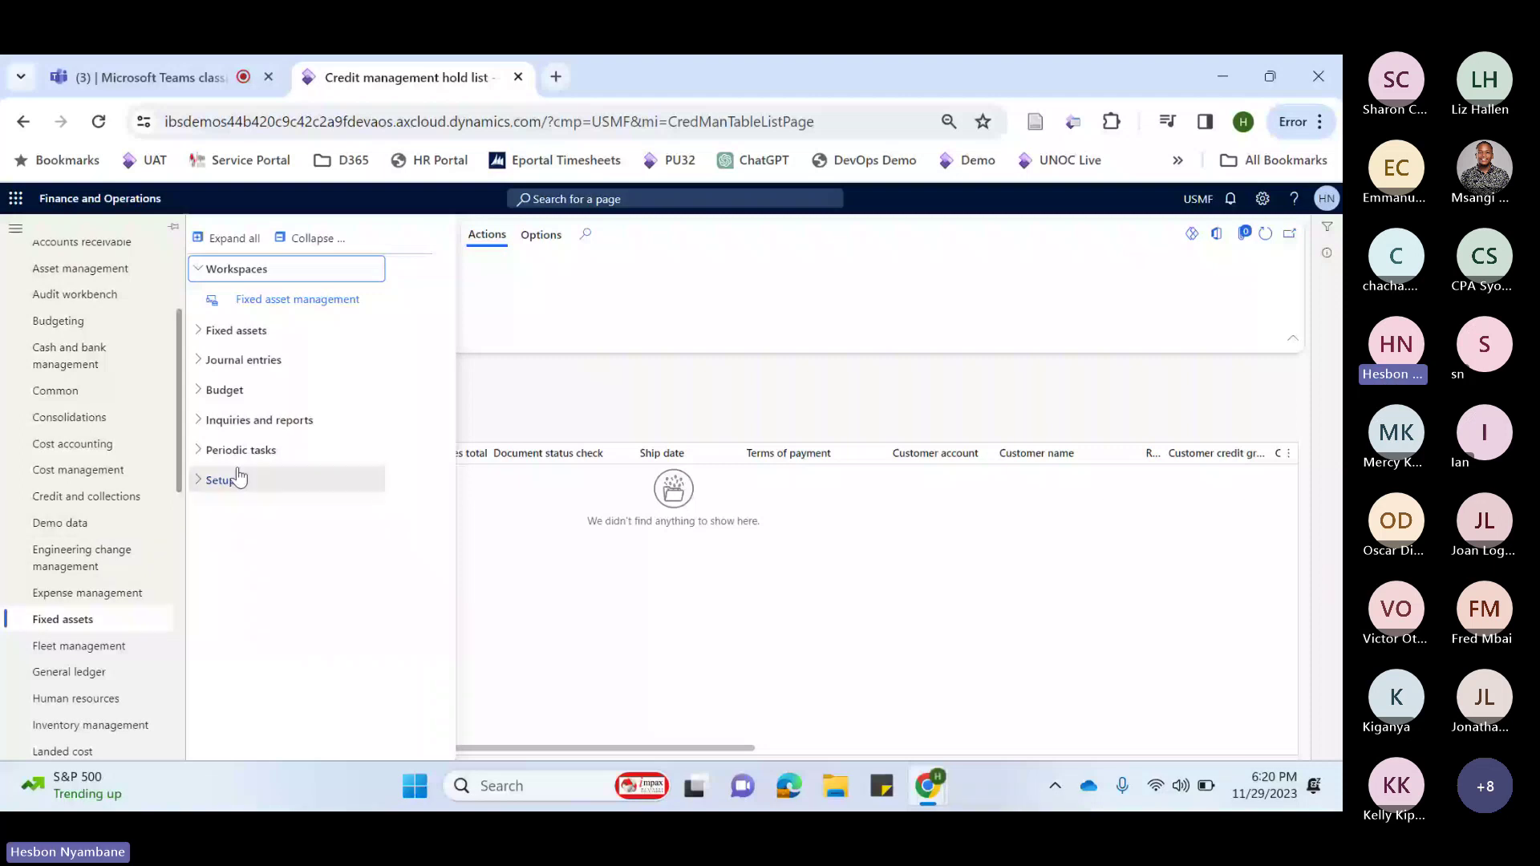
click(234, 239)
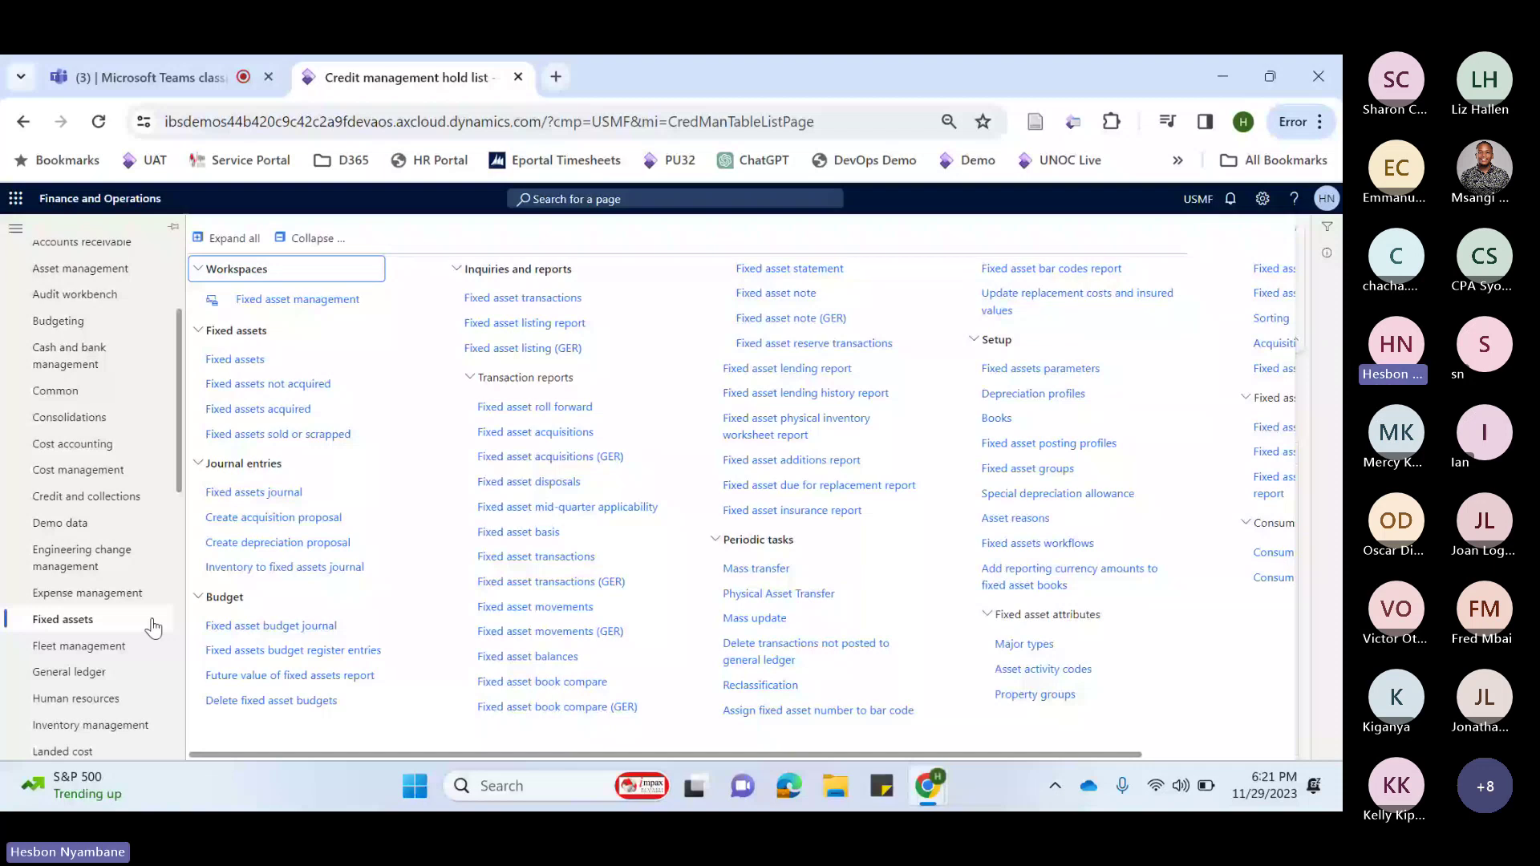
Return to the Asset management module and look over its functional locations, maintenance requests and work orders groups
scroll(97, 482, up, 2)
click(91, 447)
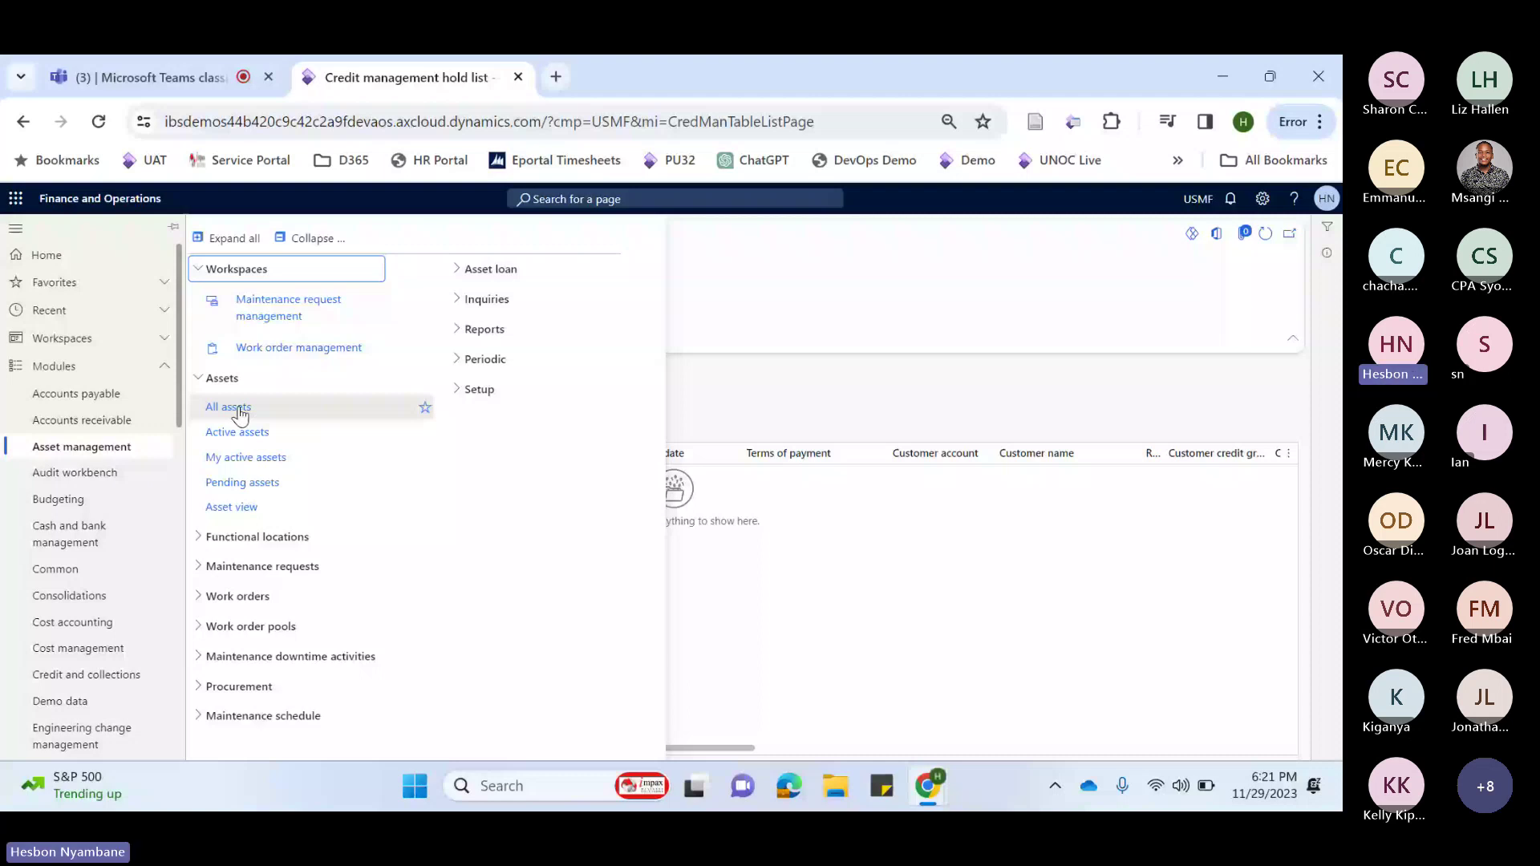
click(257, 538)
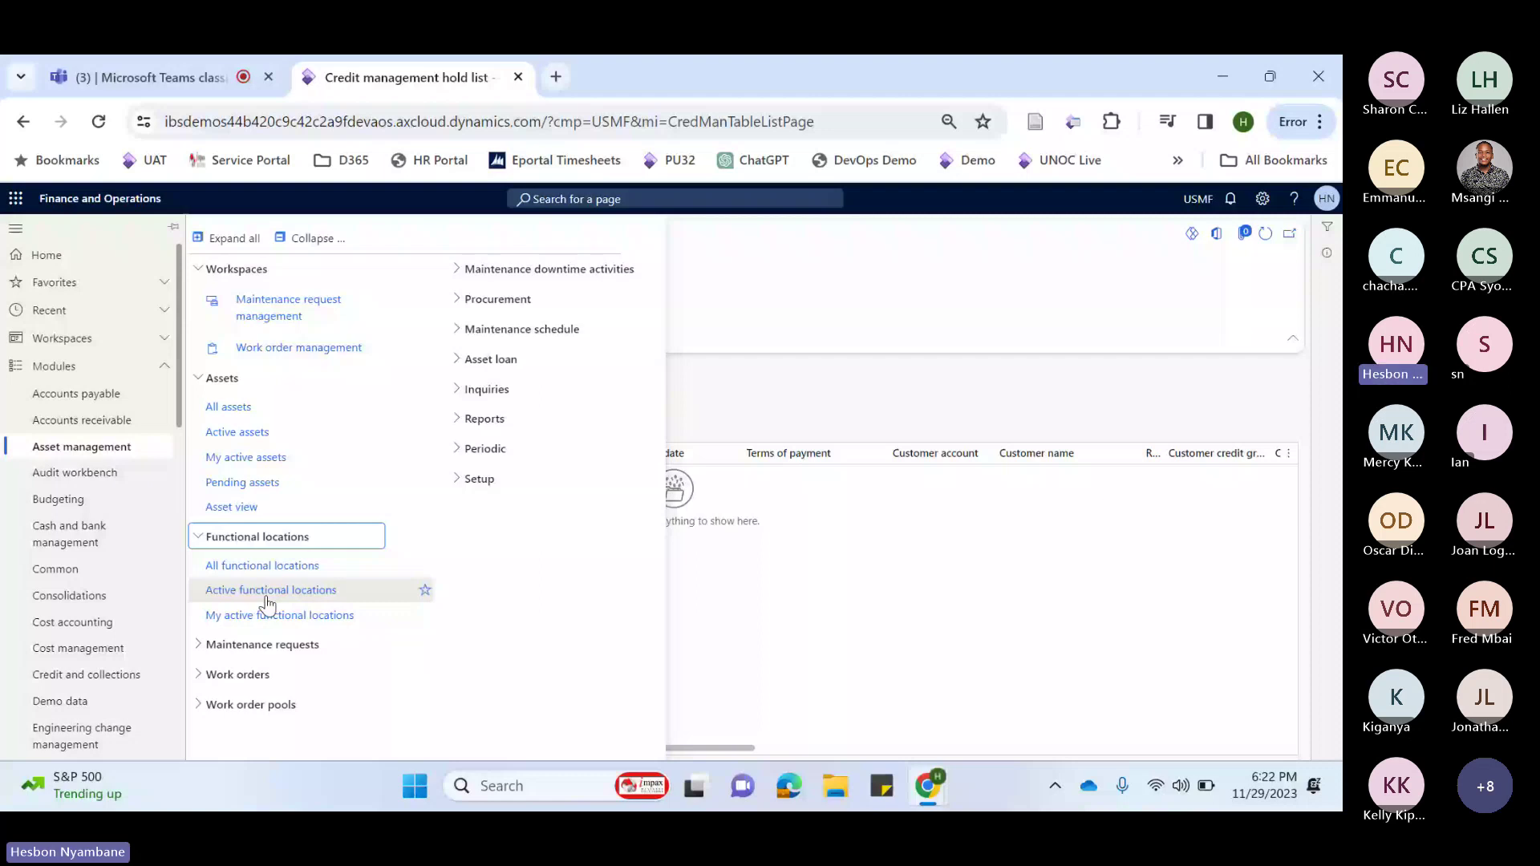
click(360, 635)
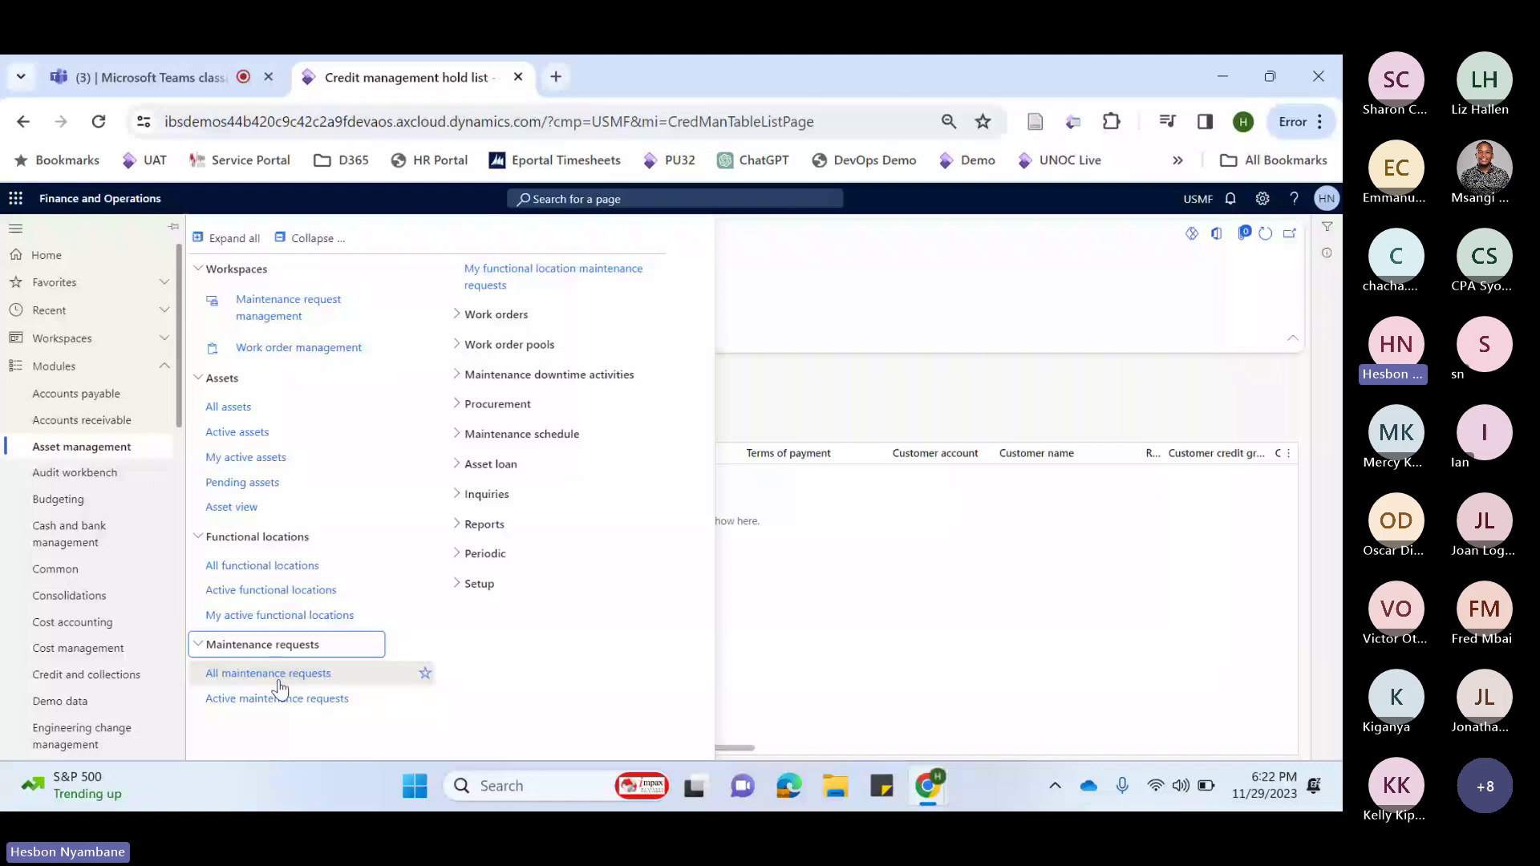
click(530, 317)
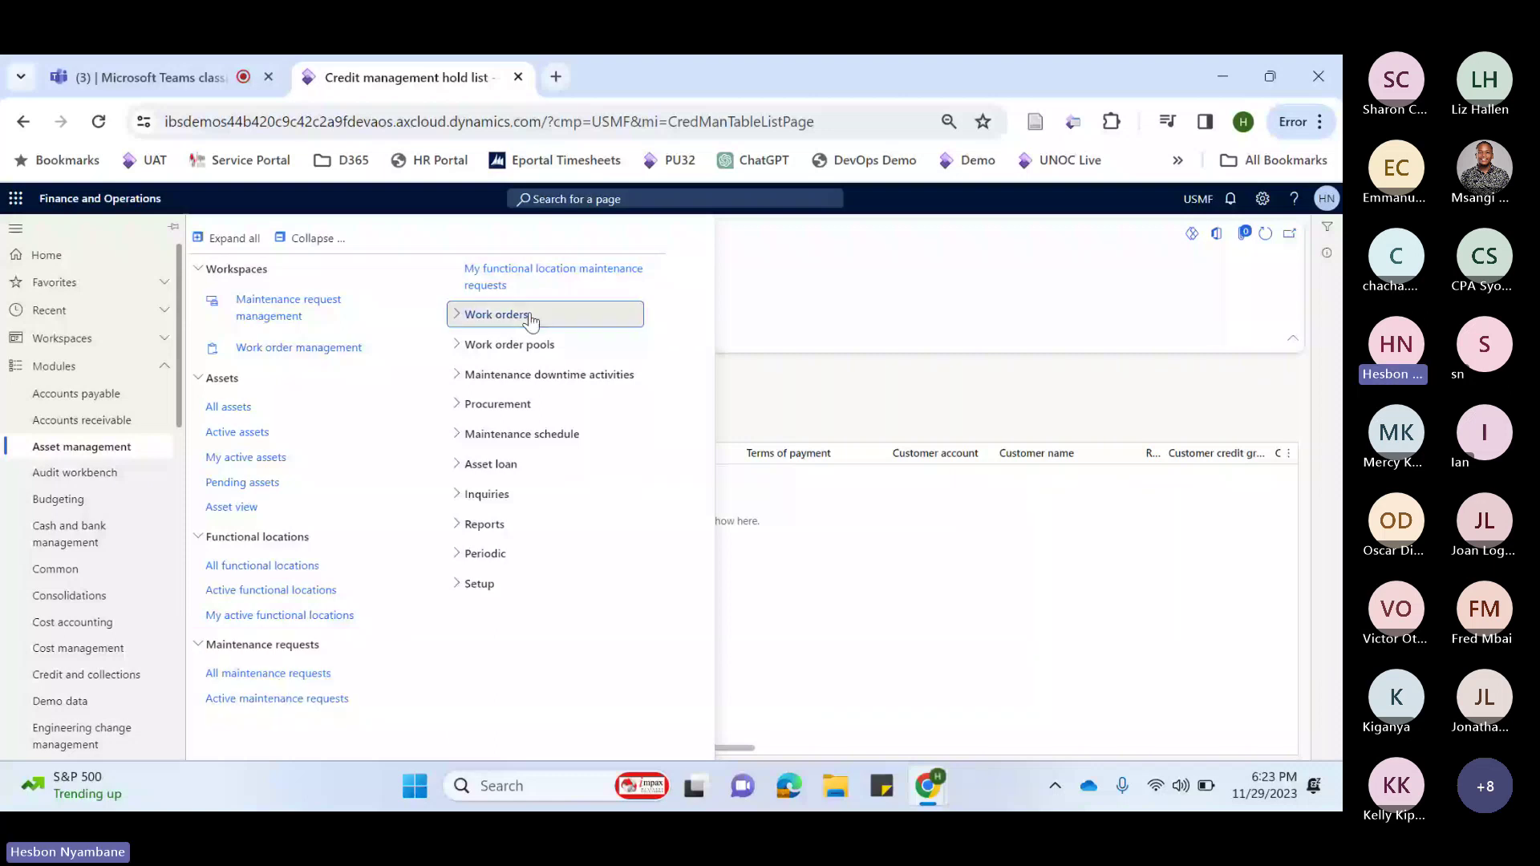
click(530, 318)
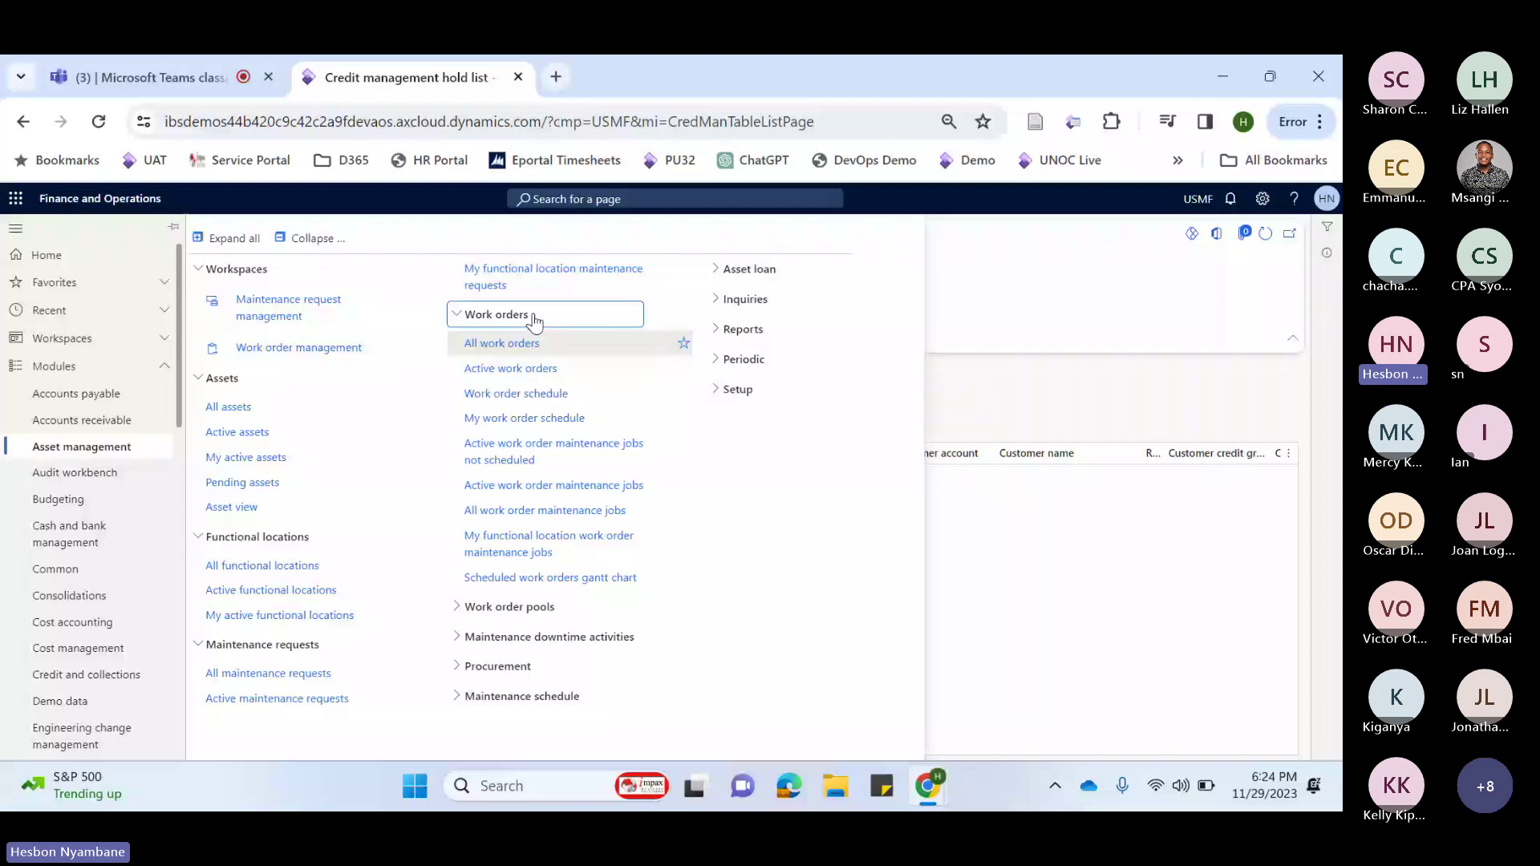
click(522, 315)
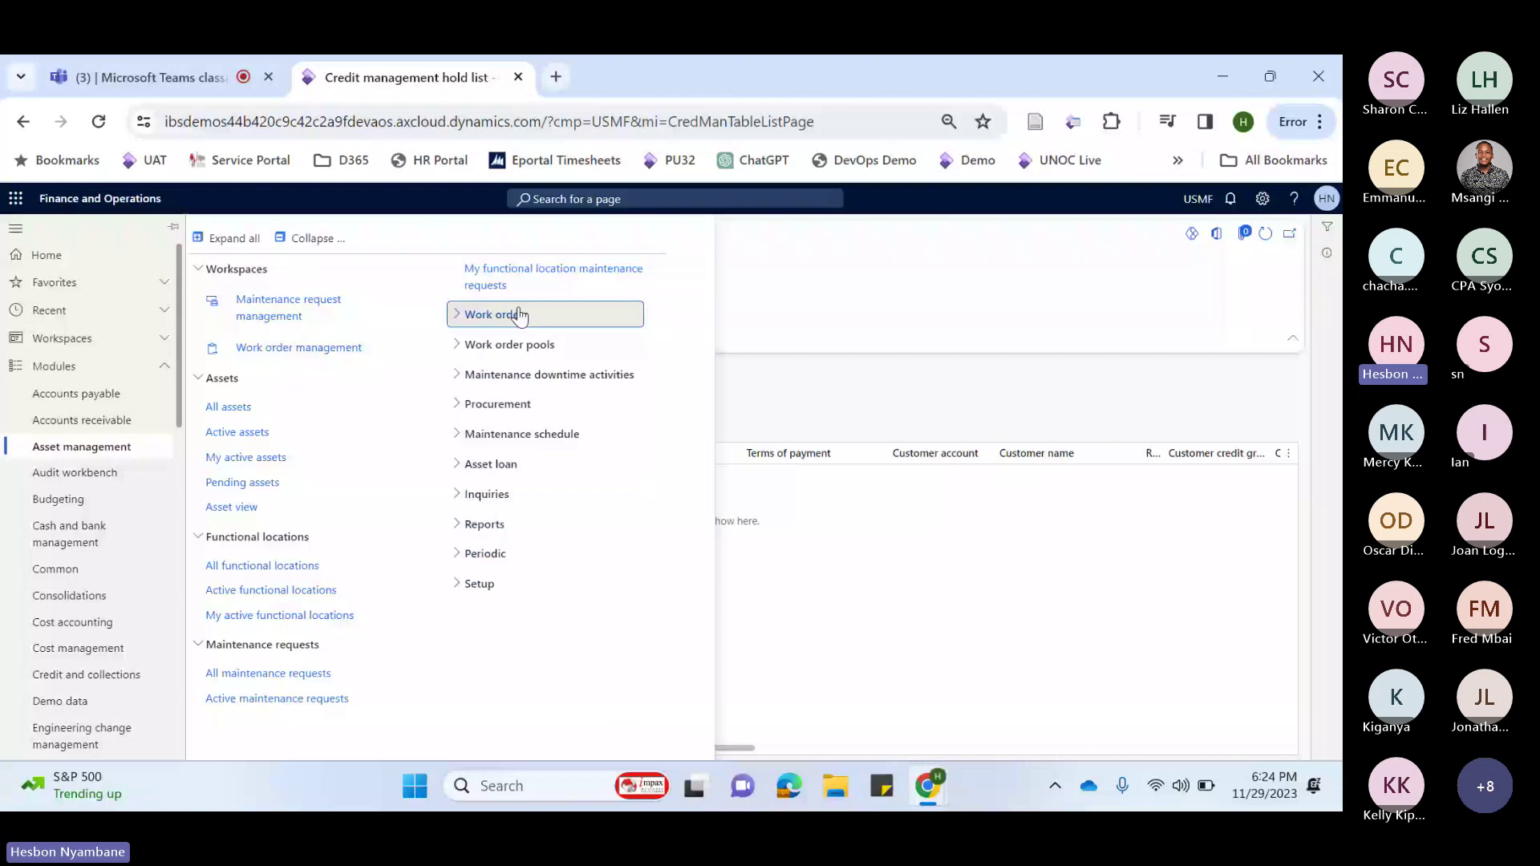
Expand all Asset management groups, find "prevent" on the page and examine the preventive maintenance entries under Periodic and Setup
click(230, 240)
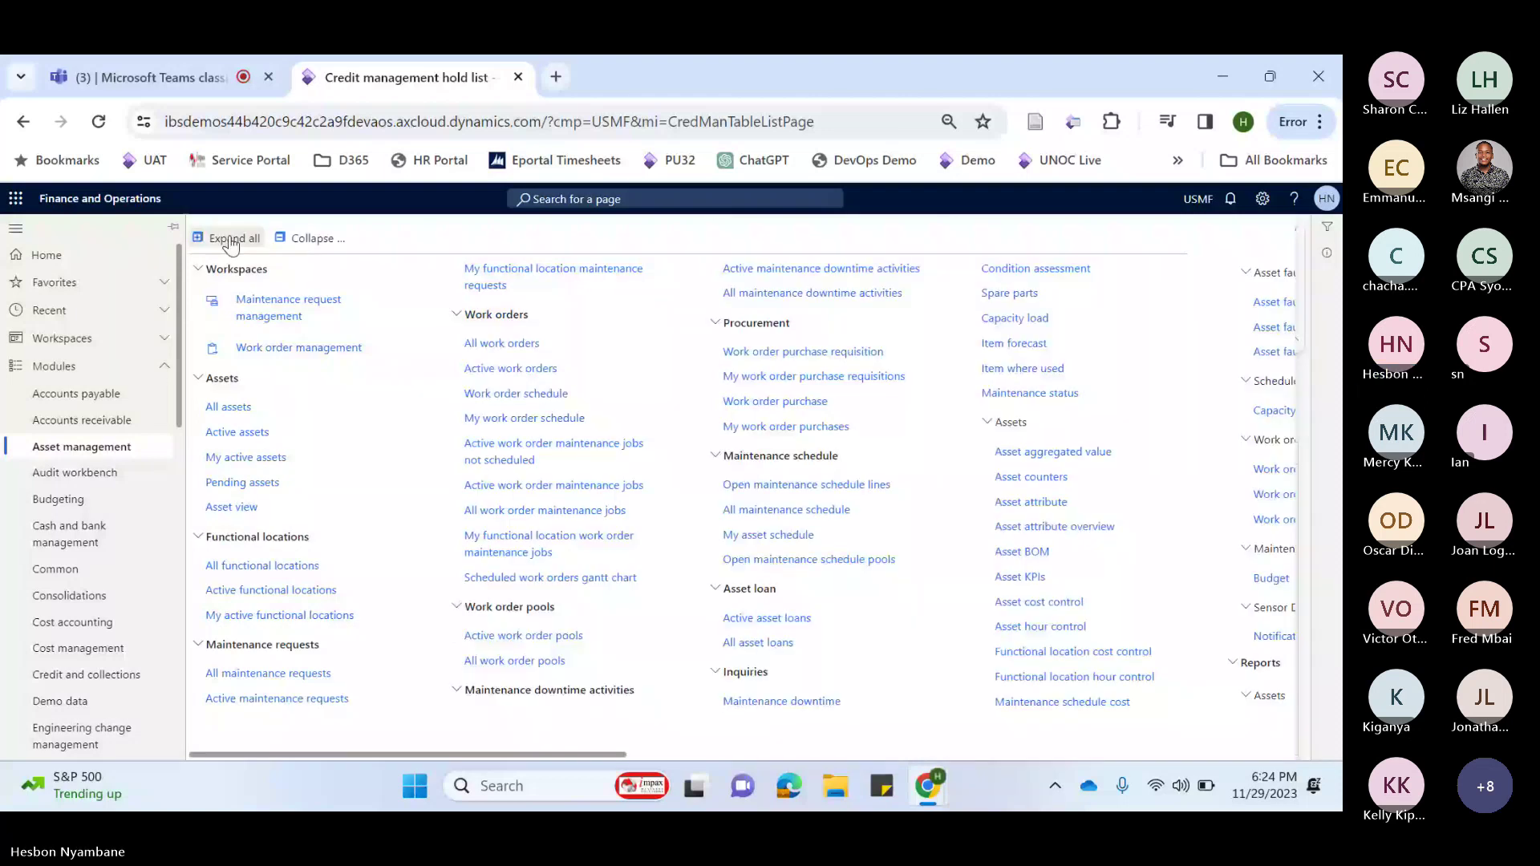
key(ctrl+f)
text(pr)
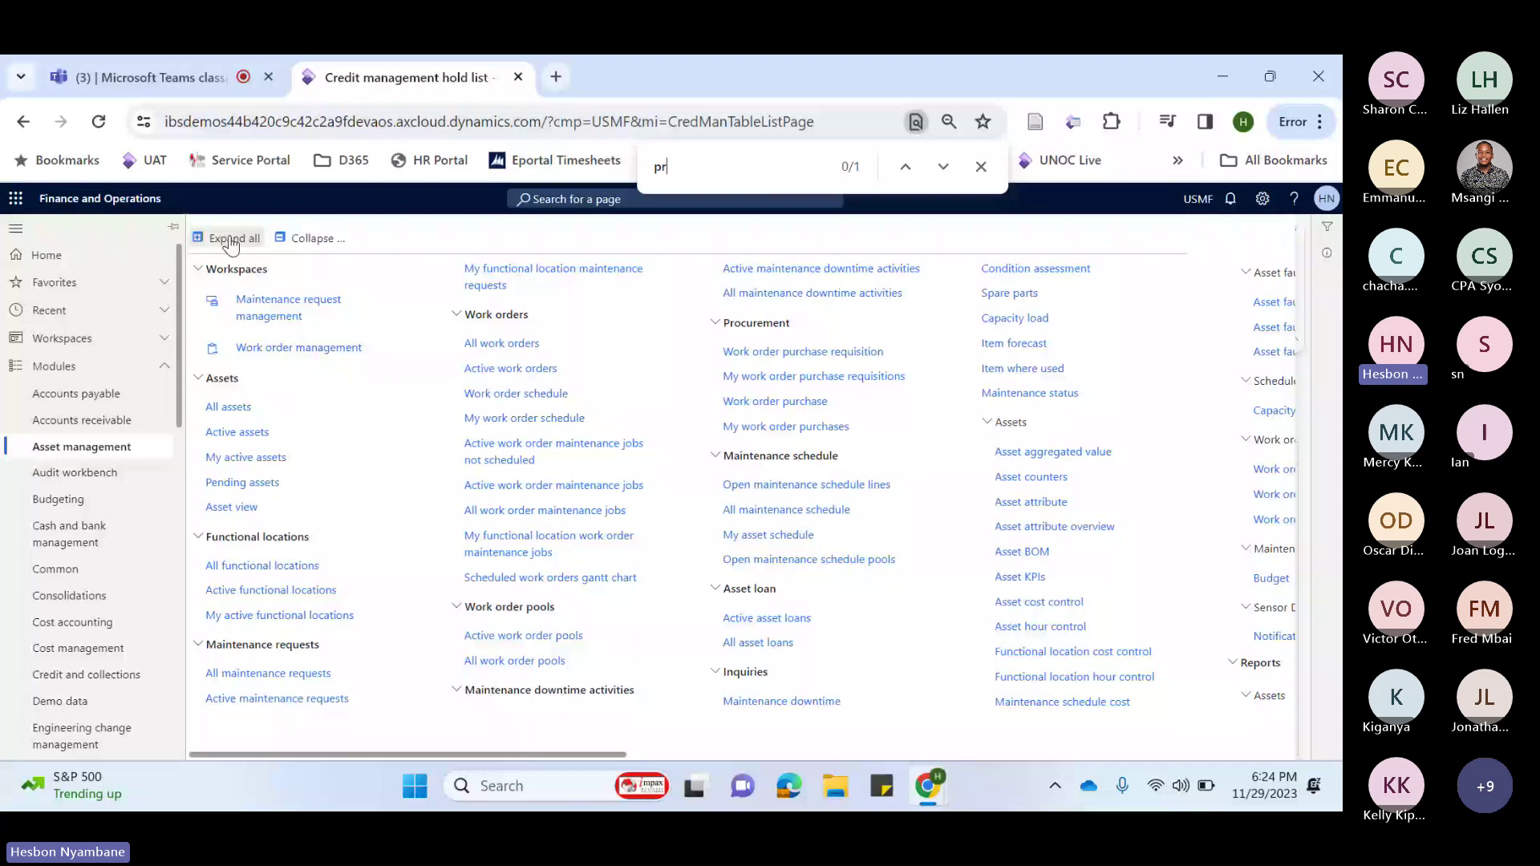
text(event)
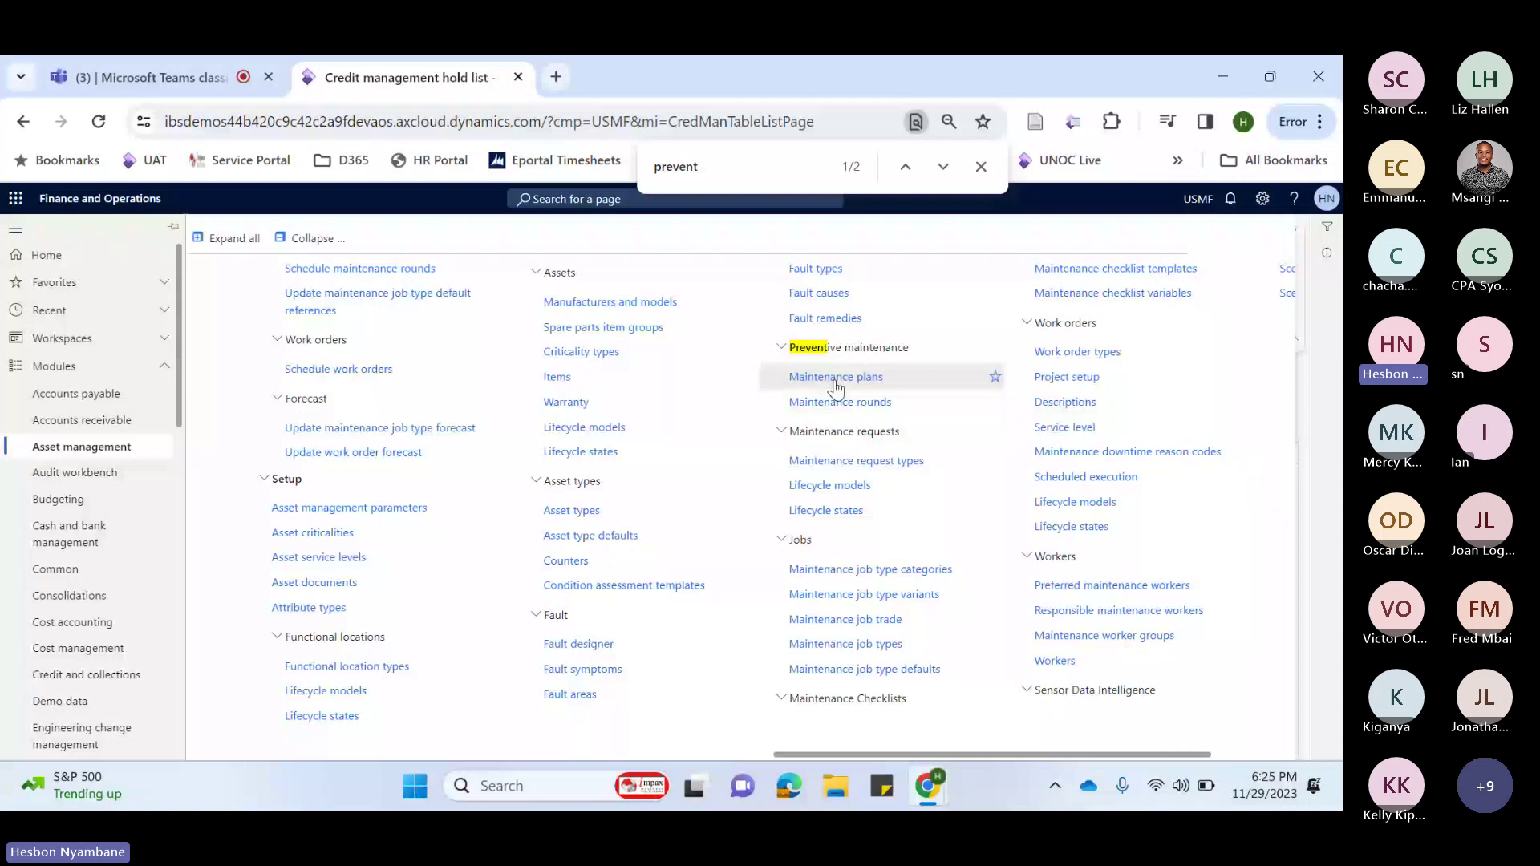
scroll(550, 455, left, 10)
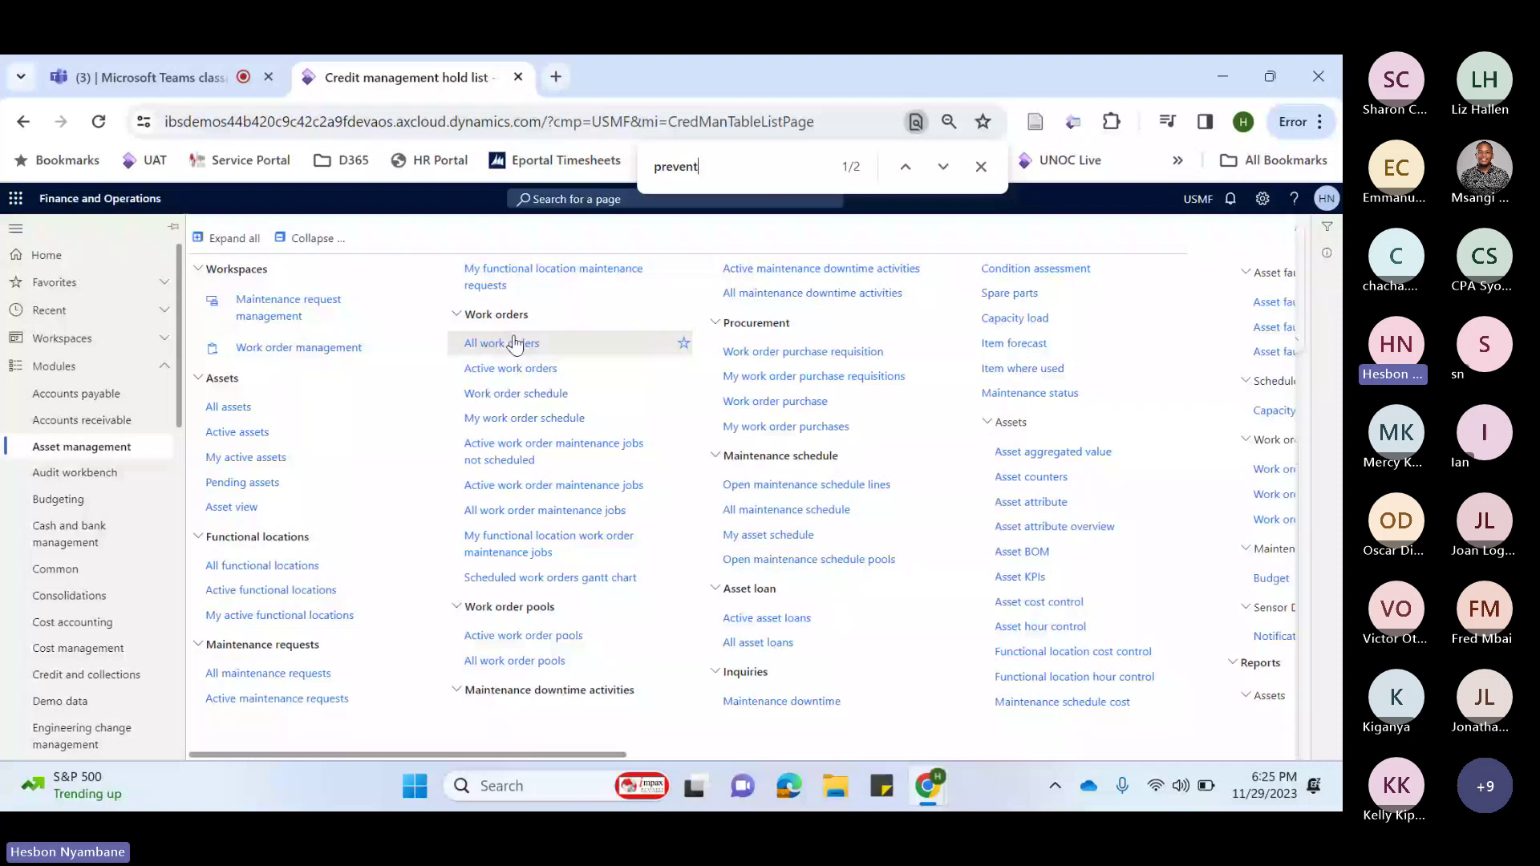
scroll(516, 345, right, 8)
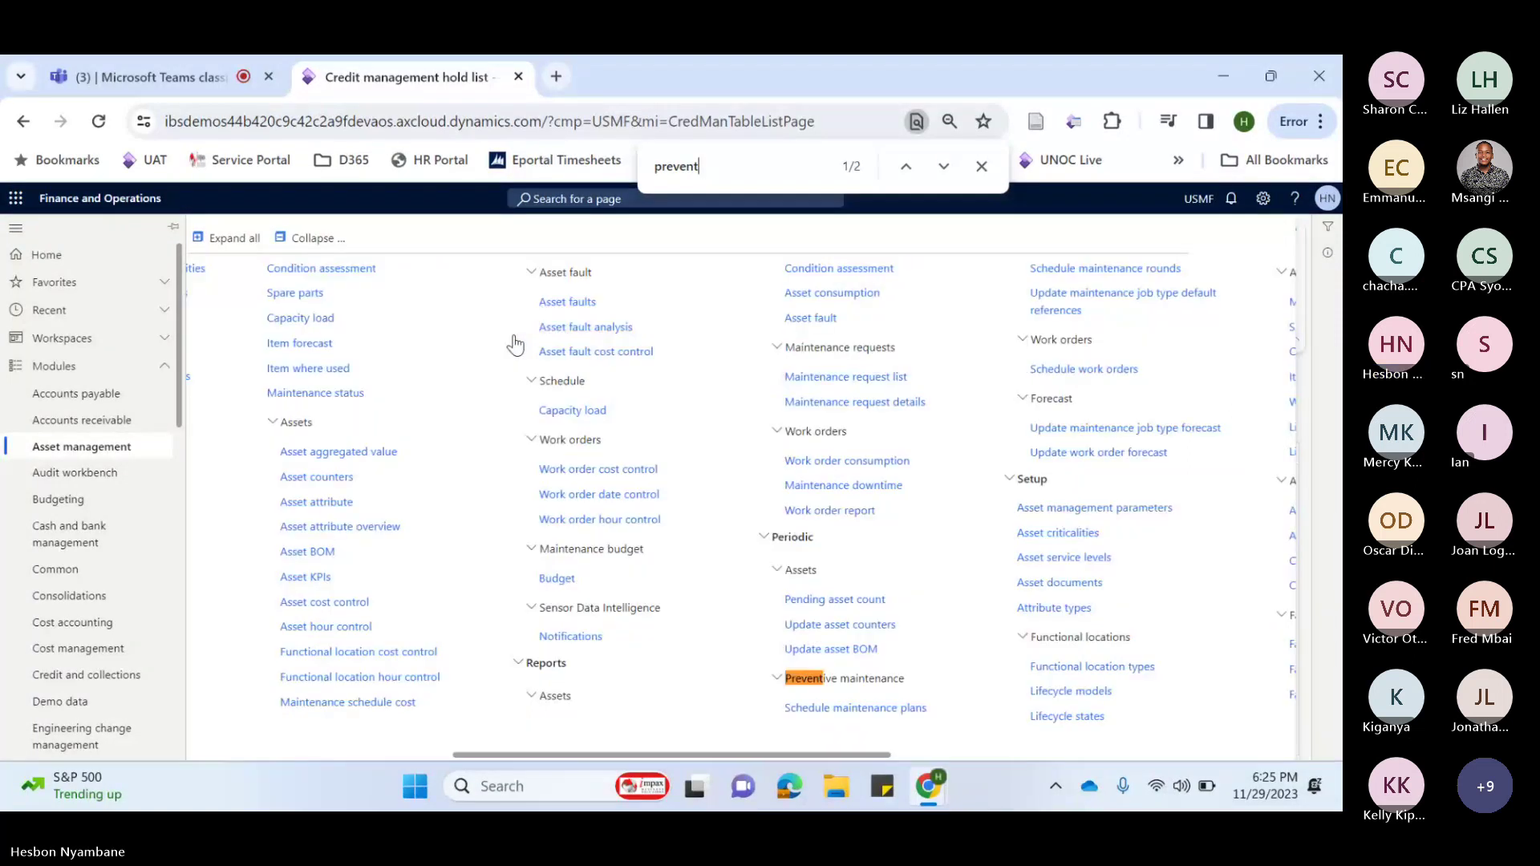
scroll(516, 345, right, 10)
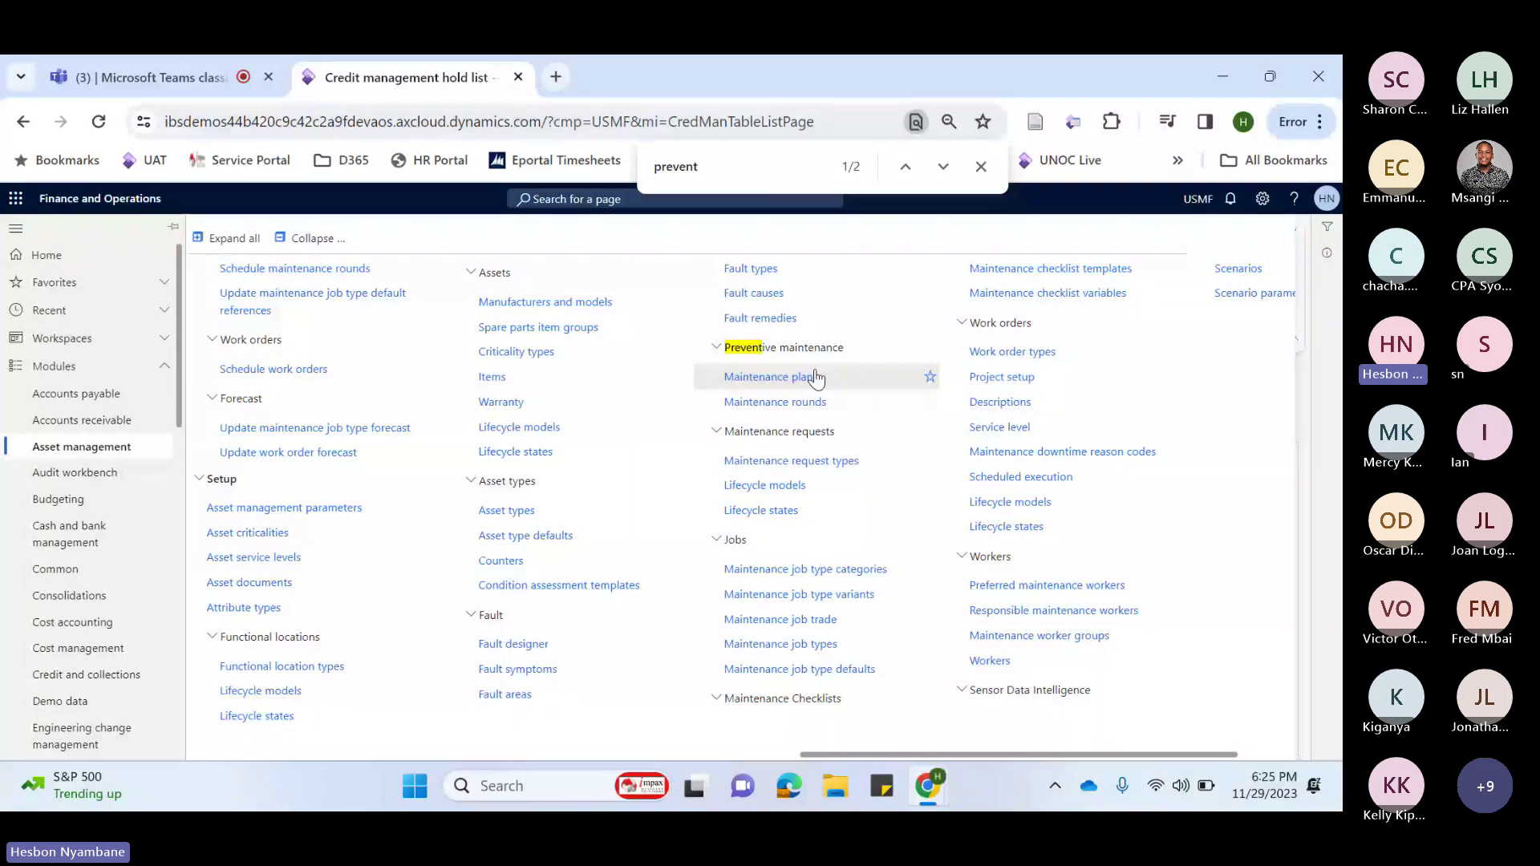
scroll(526, 540, left, 5)
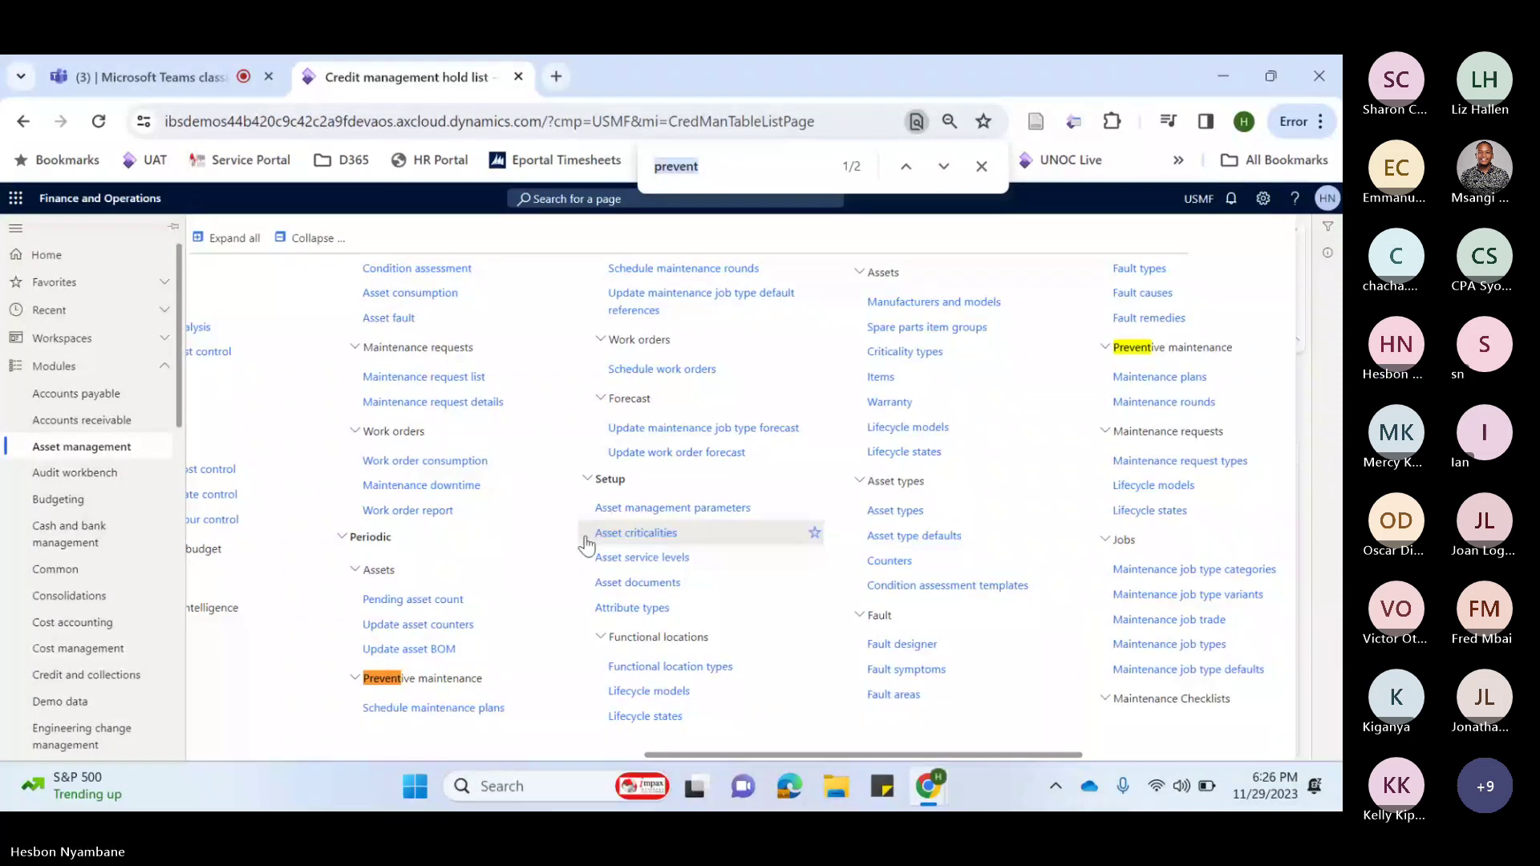
Find "fault" on the page and look over the fault entries among Asset management's inquiries, reports and setup
text(f)
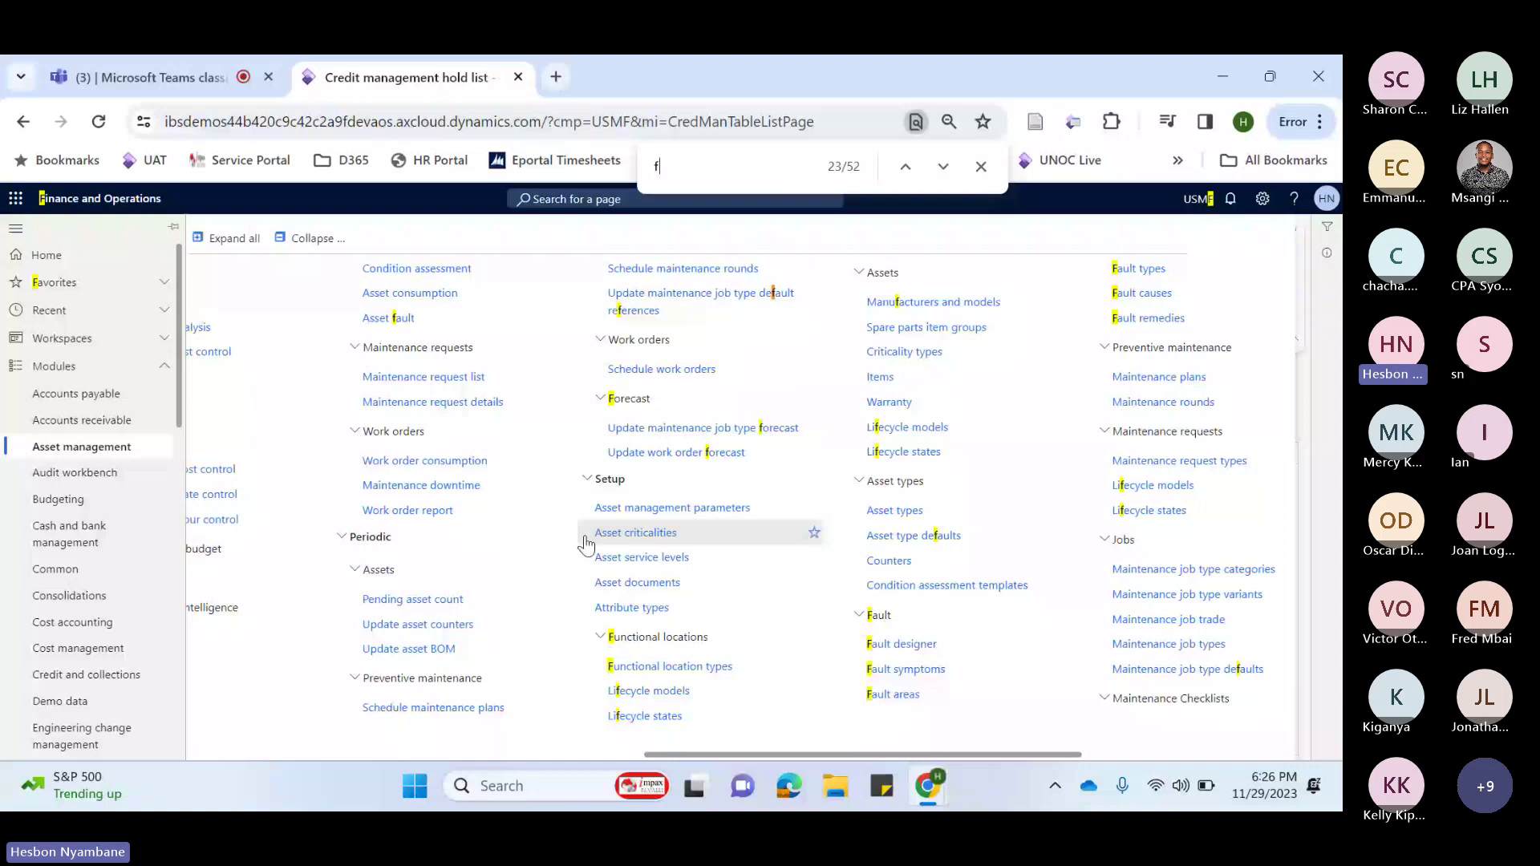
text(ault)
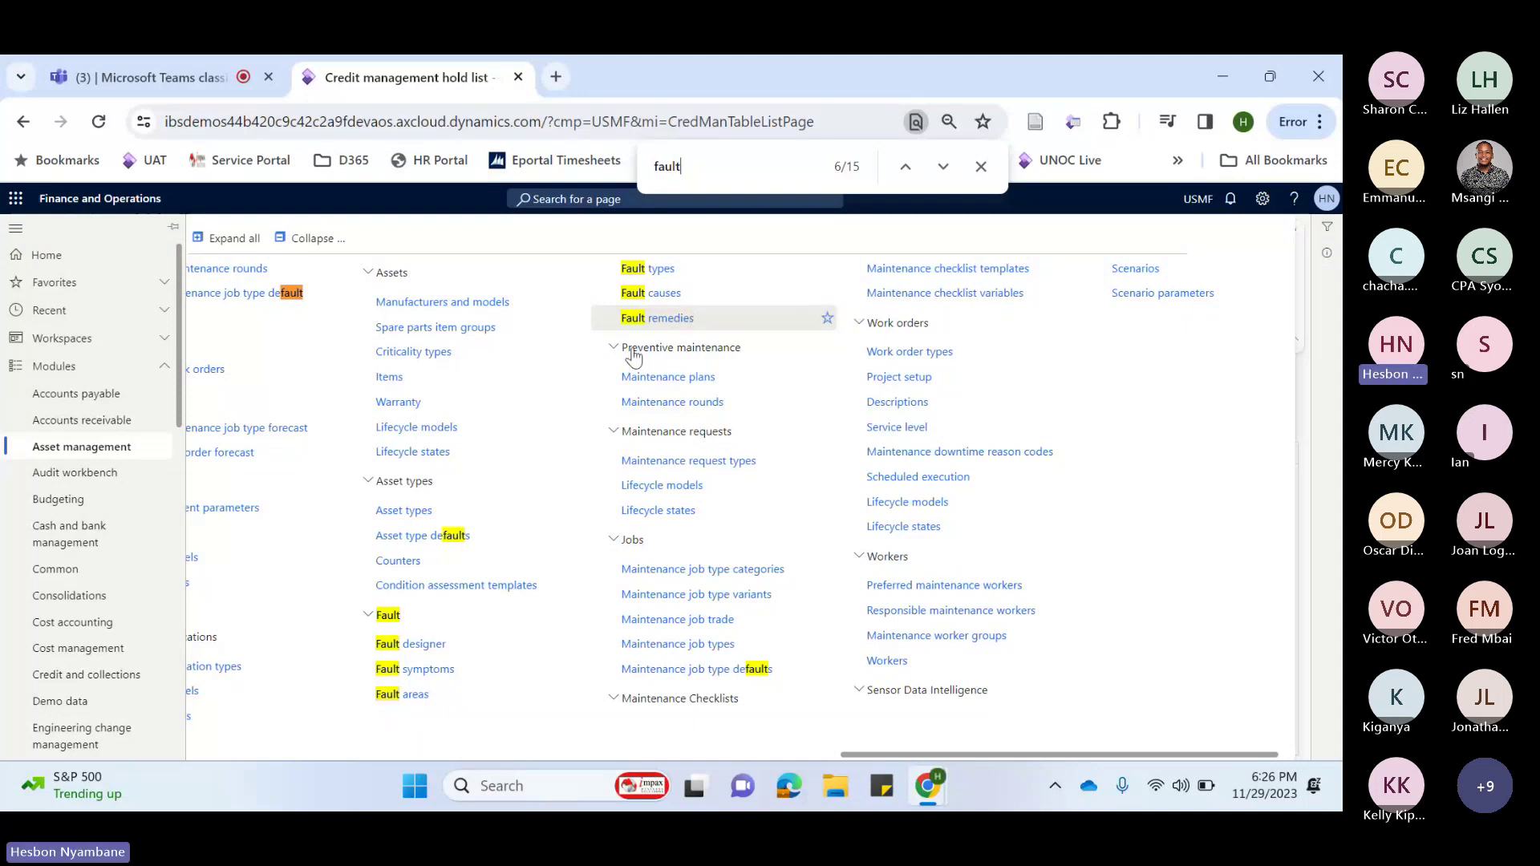
scroll(449, 518, left, 1)
scroll(449, 517, left, 10)
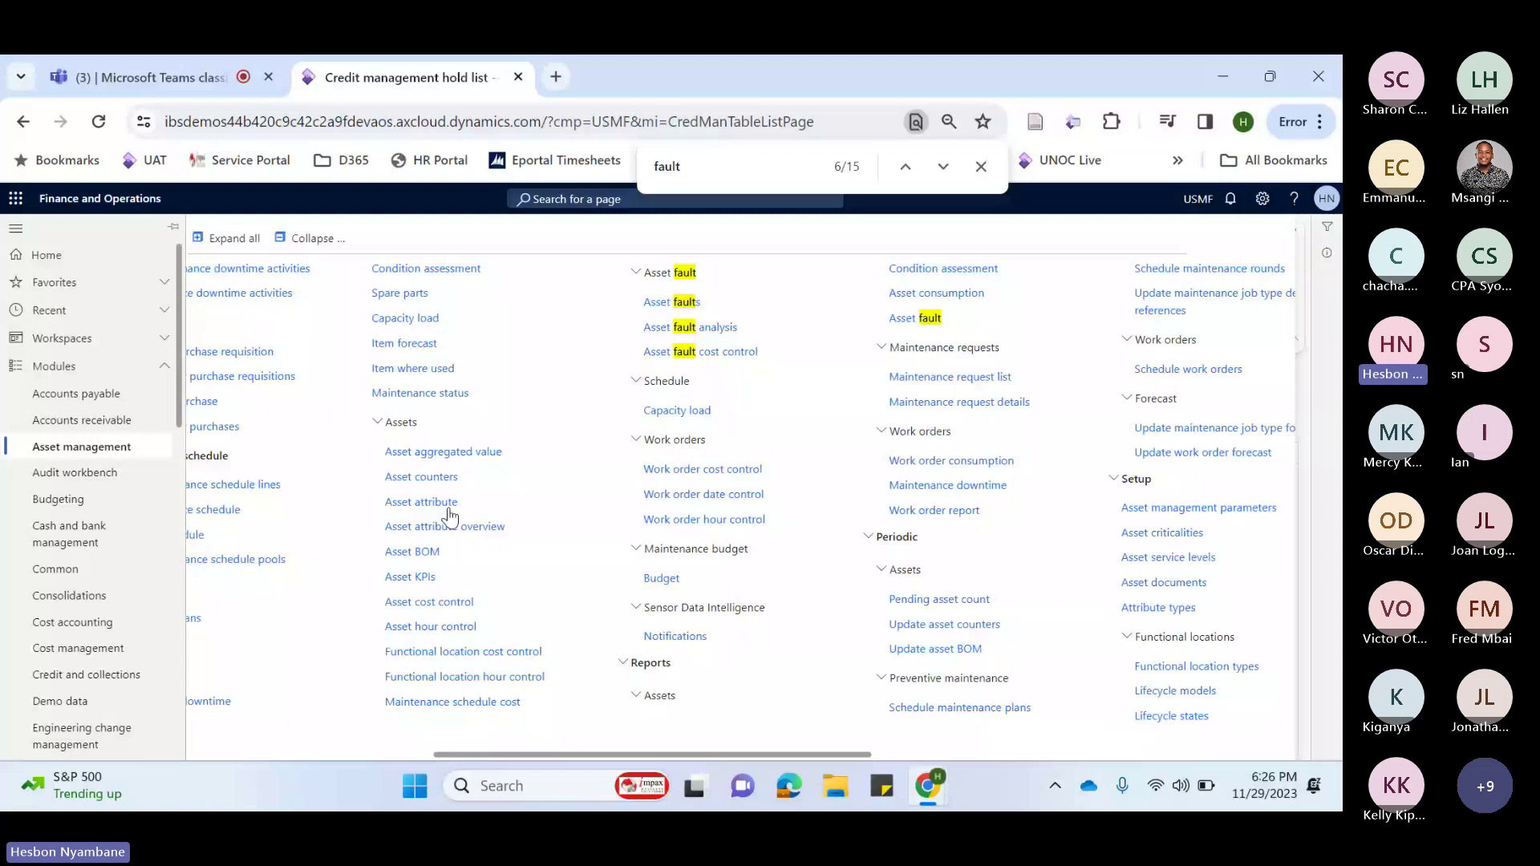
scroll(449, 518, right, 10)
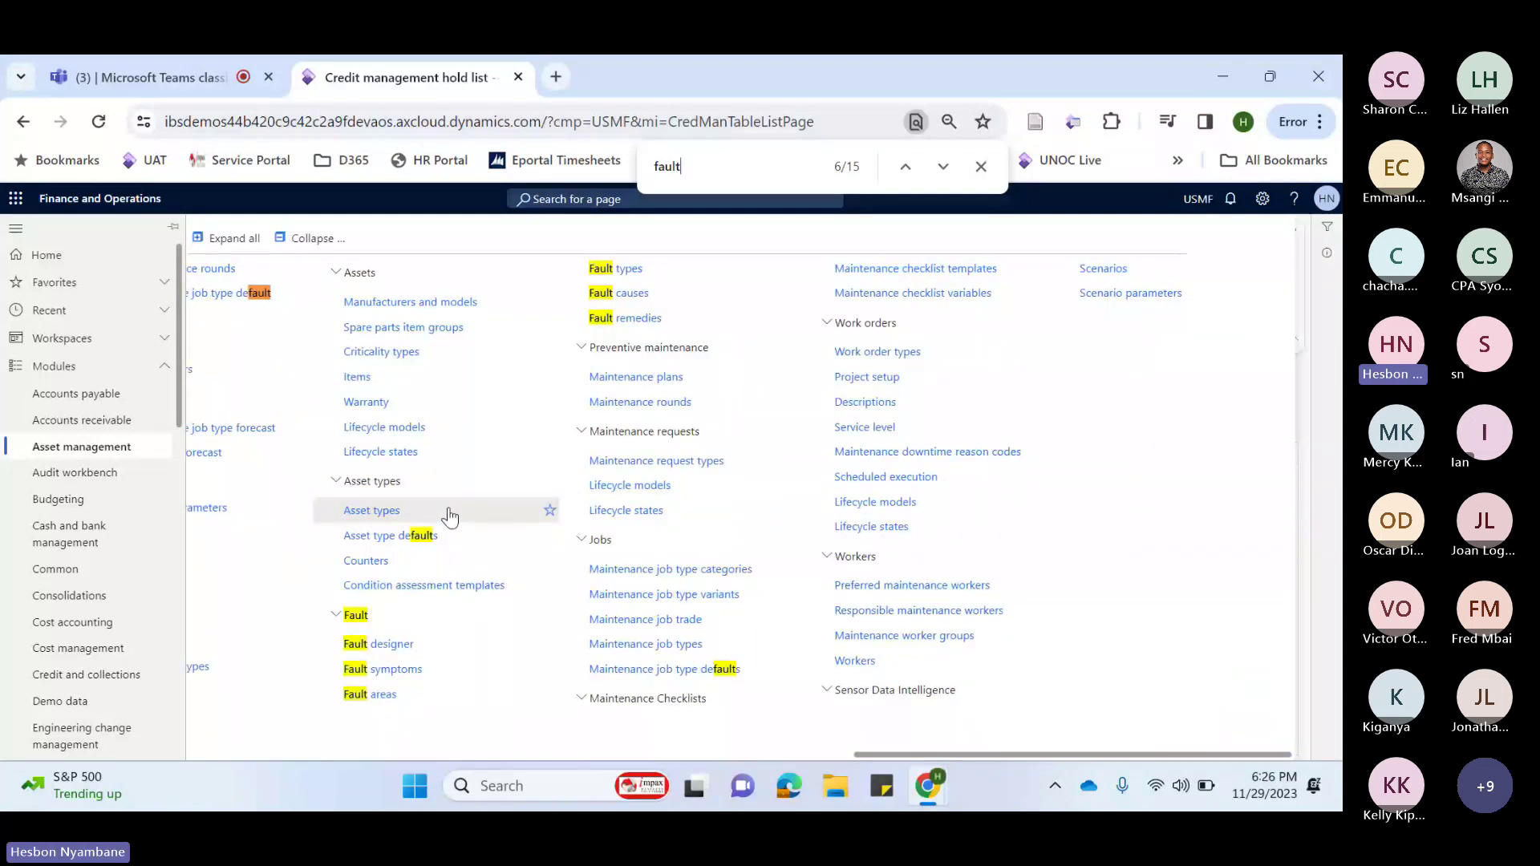
scroll(449, 517, left, 3)
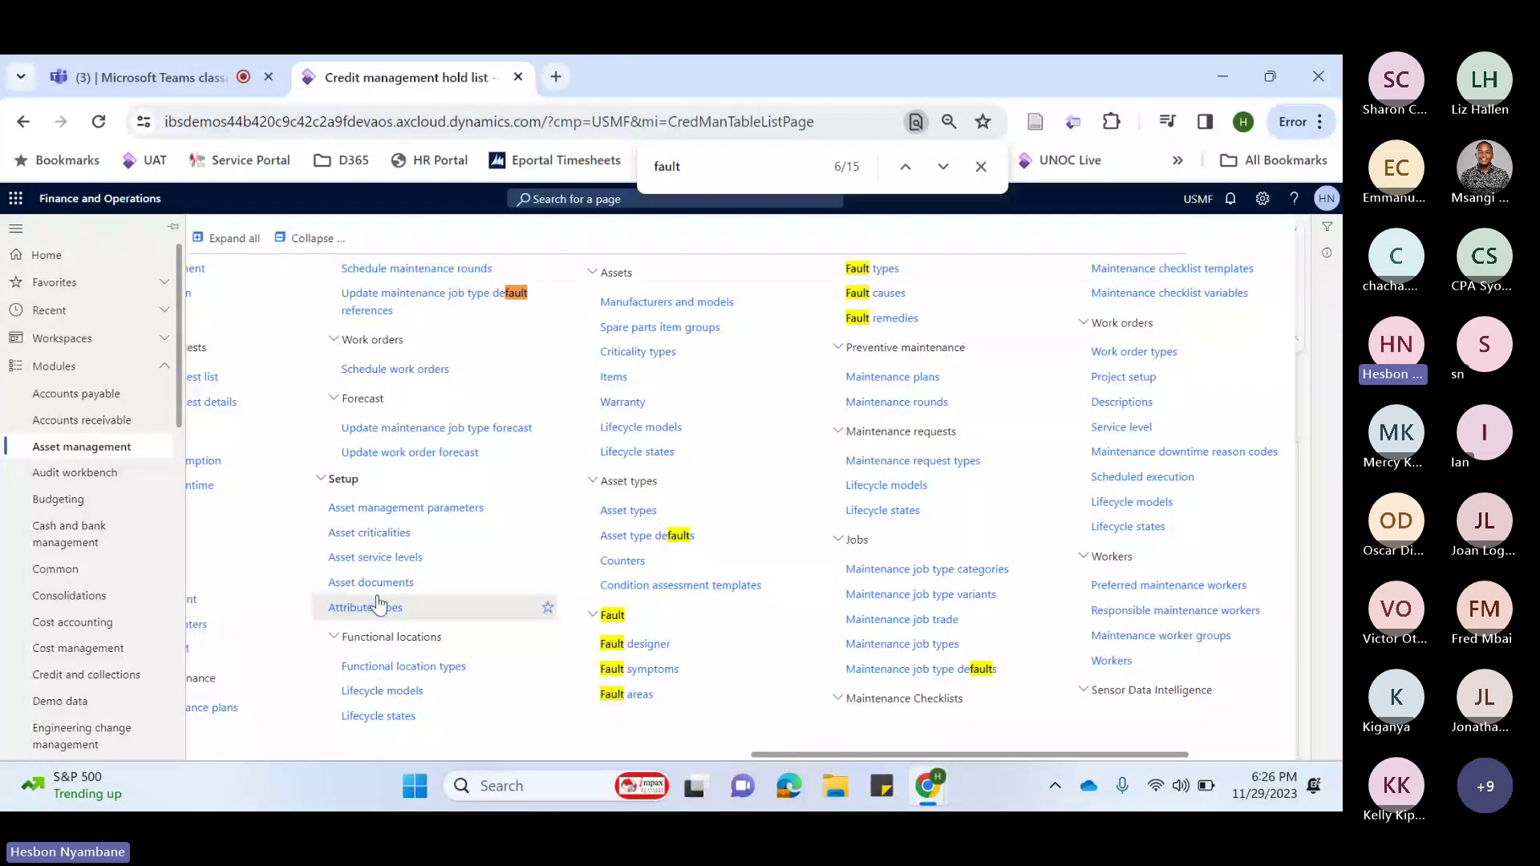
scroll(711, 515, left, 3)
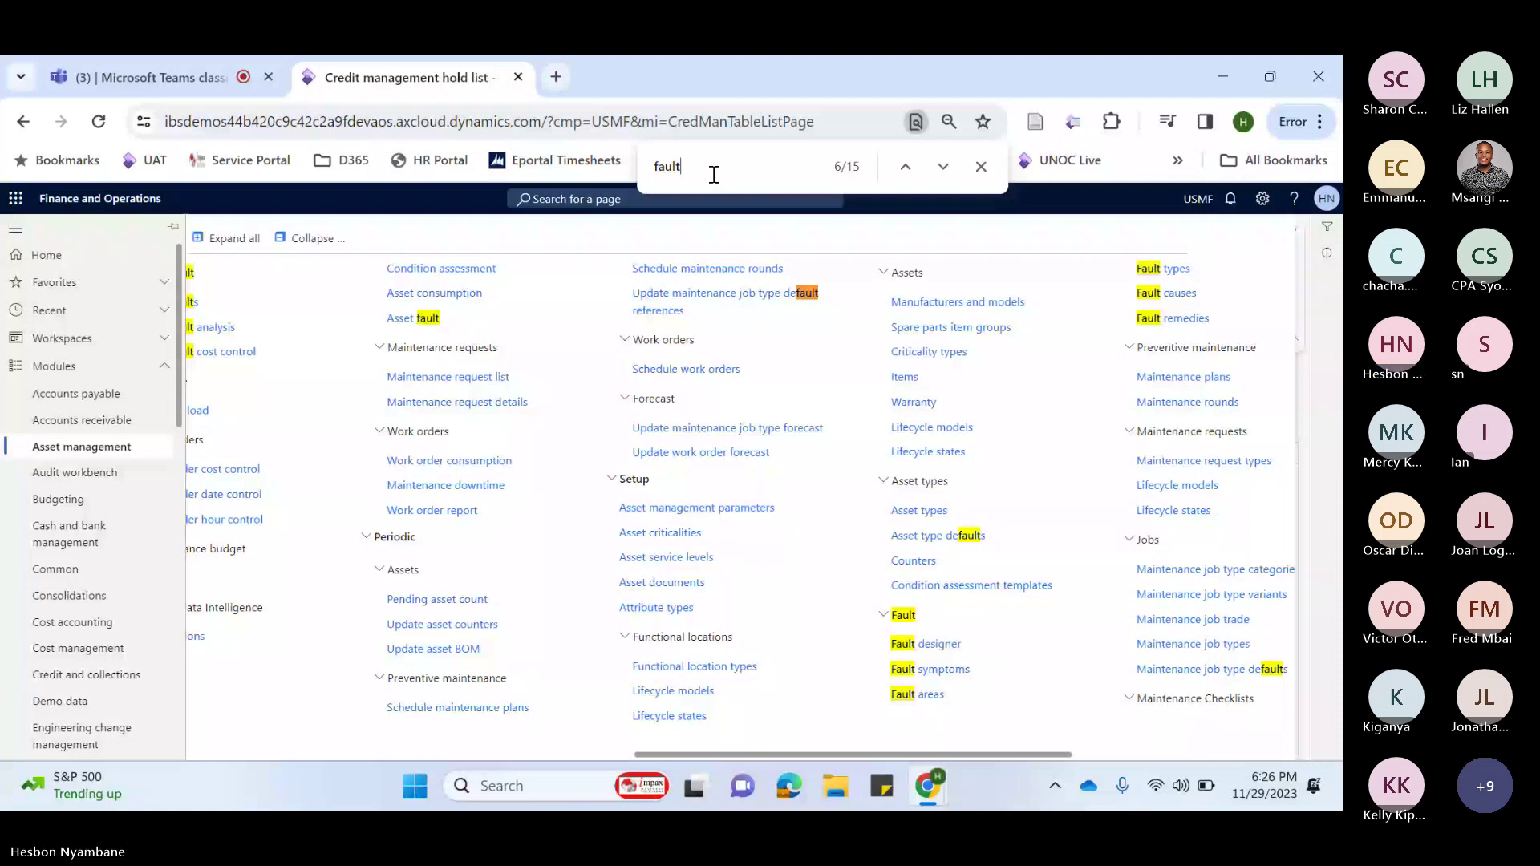
Find "spare" on the page, look over the spare parts and asset inquiry entries, and close the page search
key(ctrl+a)
text(spare con)
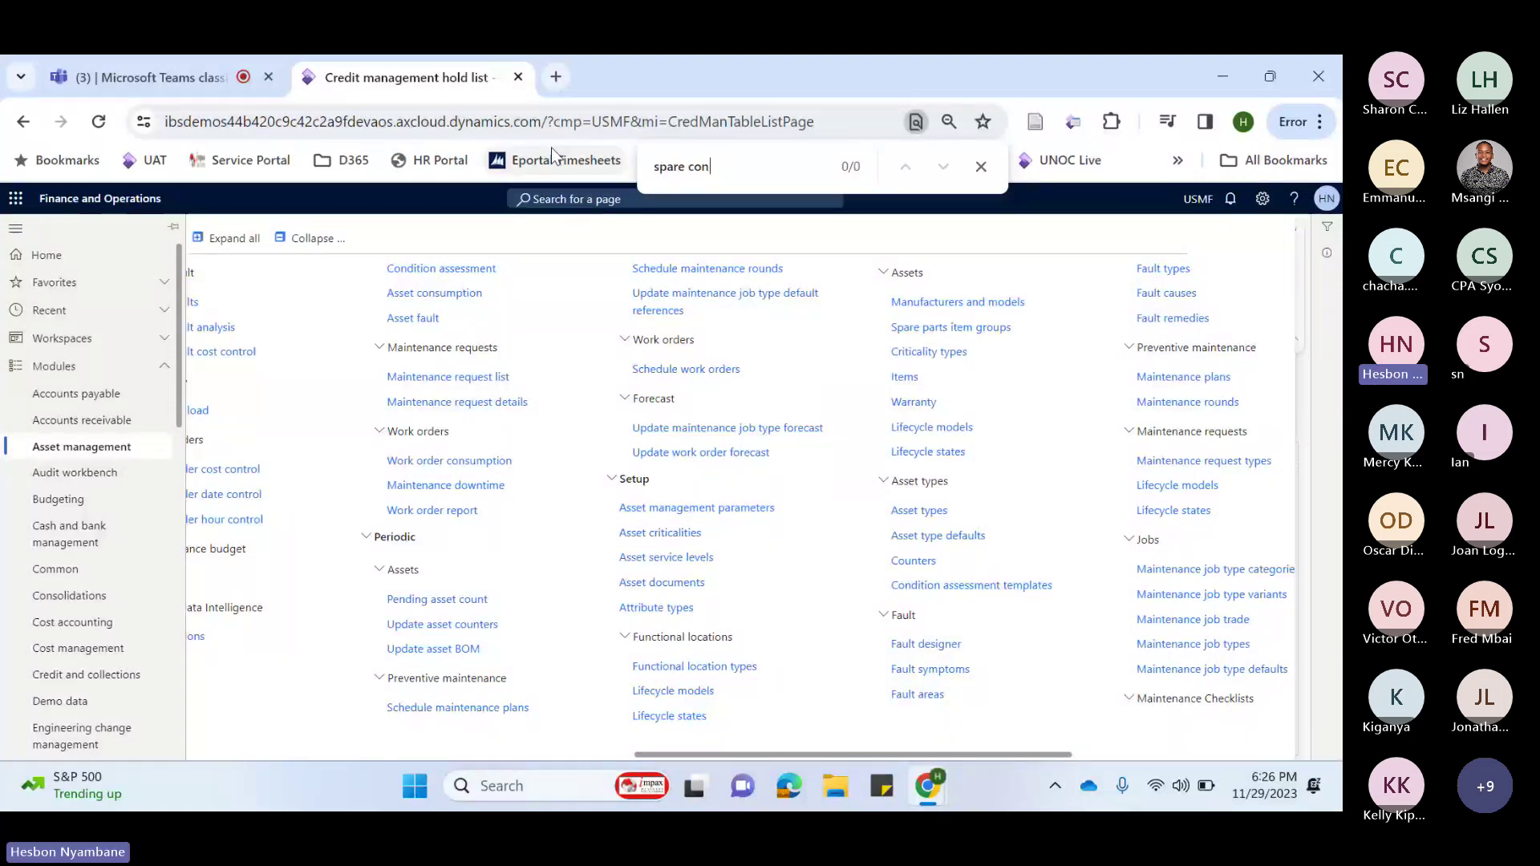
key(BackSpace)
key(BackSpace)
key(BackSpace)
key(BackSpace)
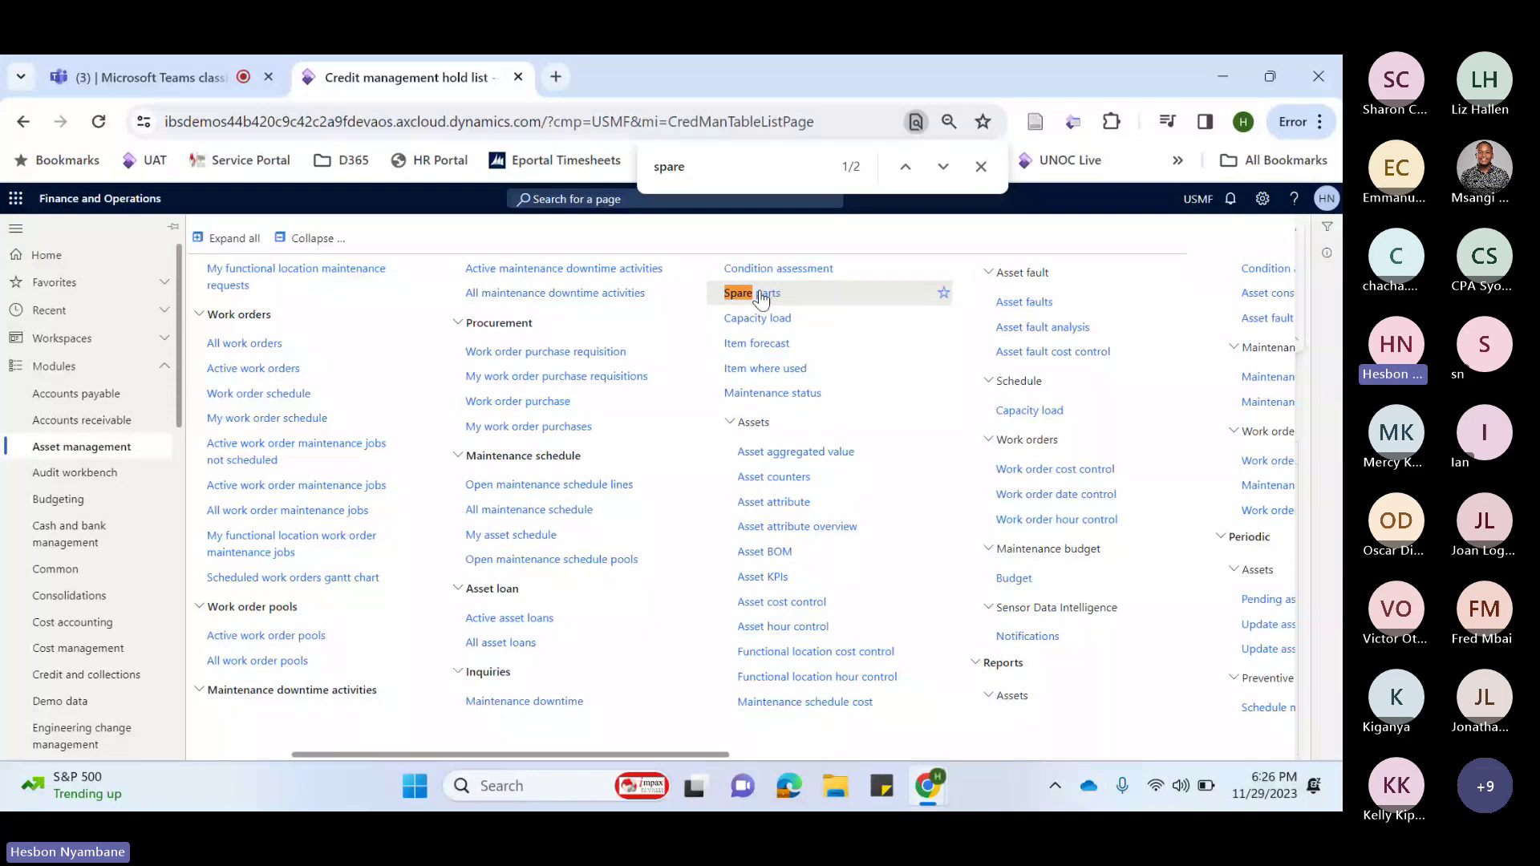
scroll(761, 299, right, 3)
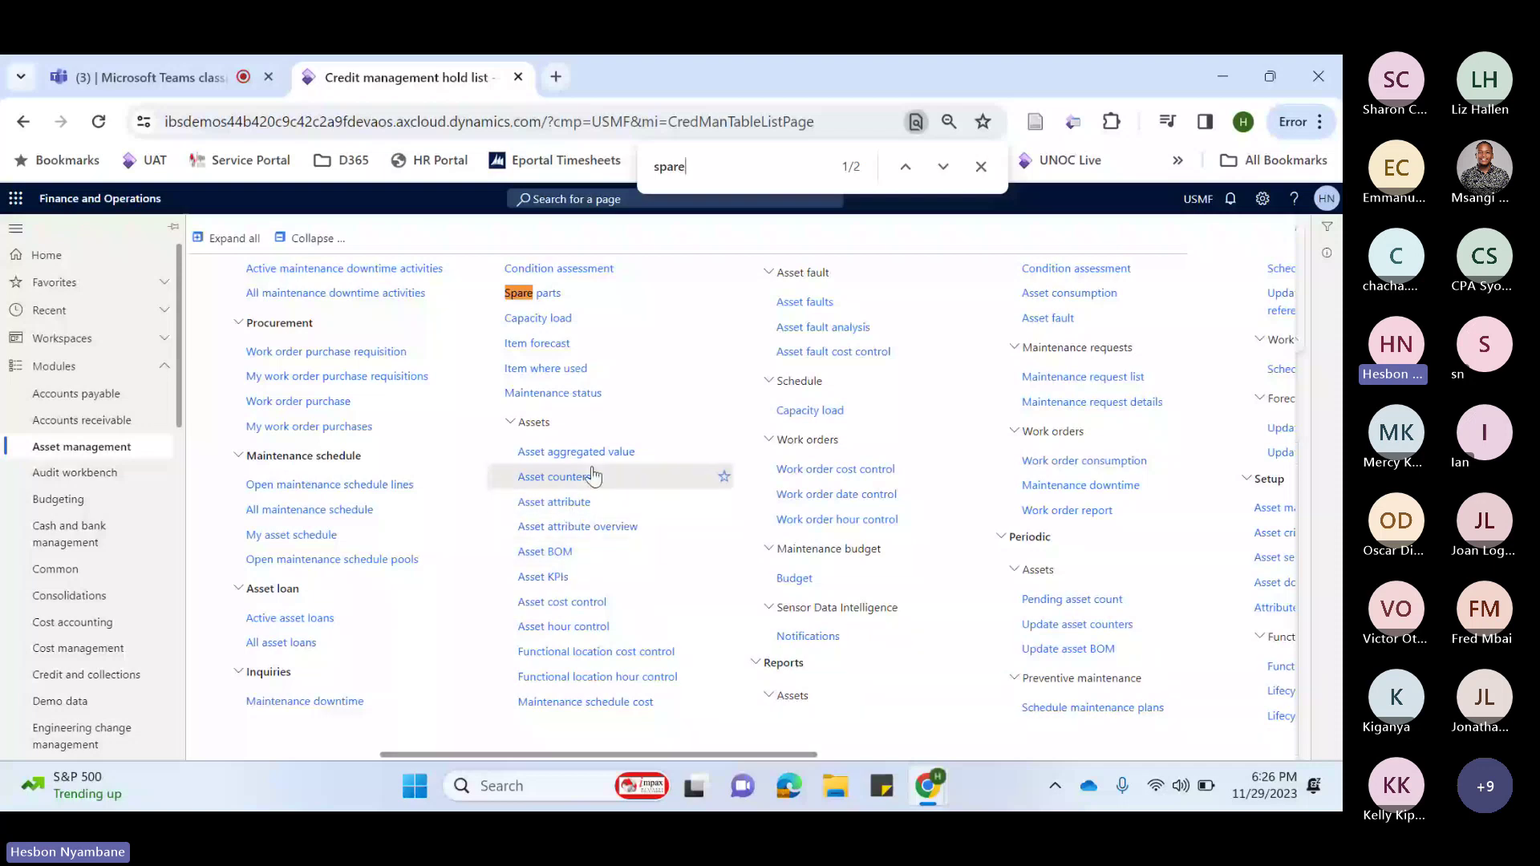
click(981, 167)
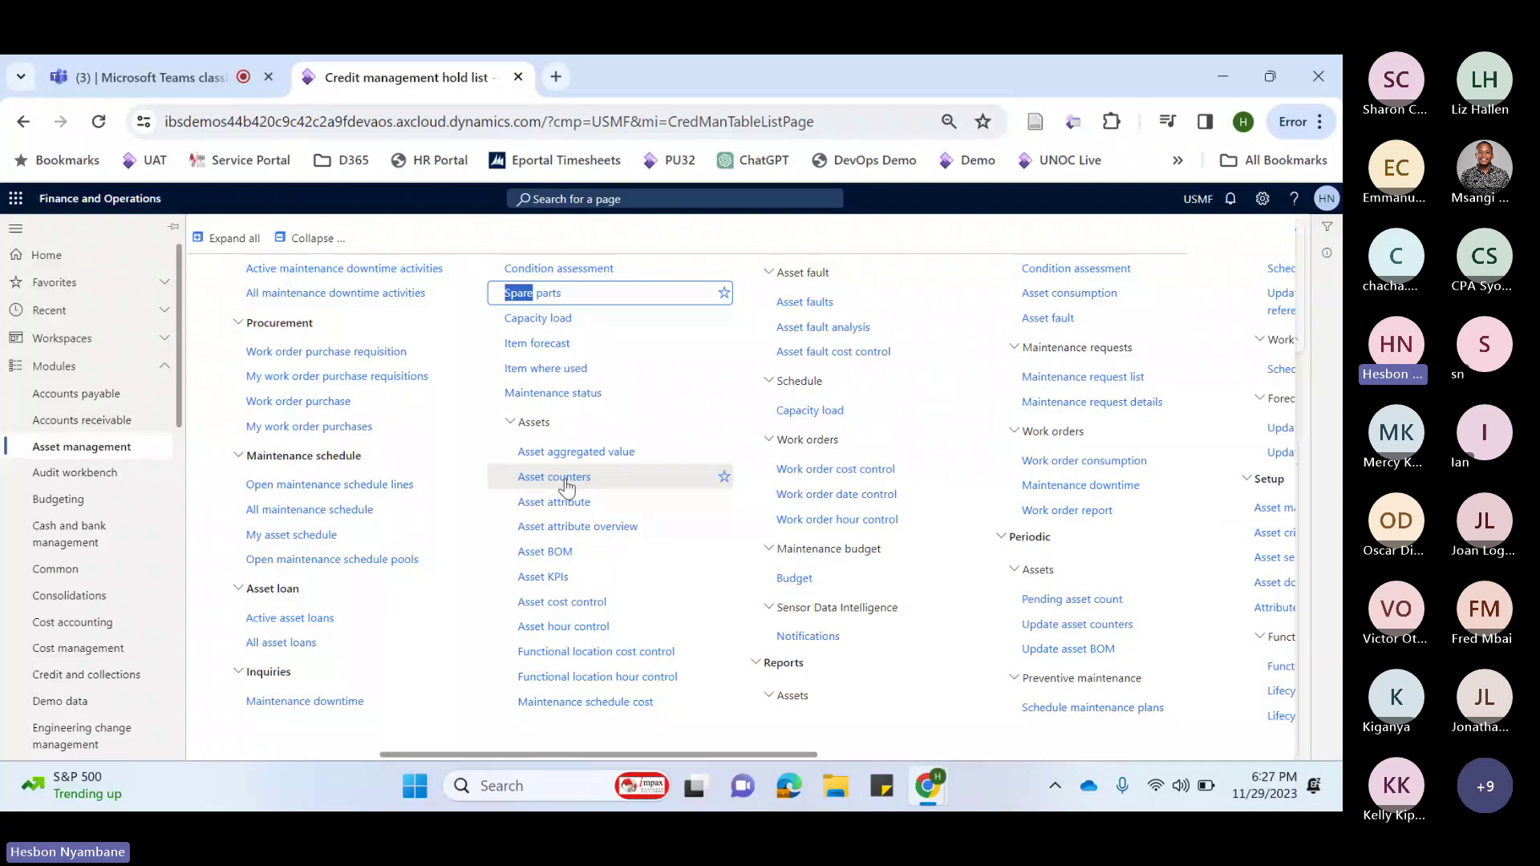
Display the Expense management module with all its groups expanded
scroll(525, 499, left, 5)
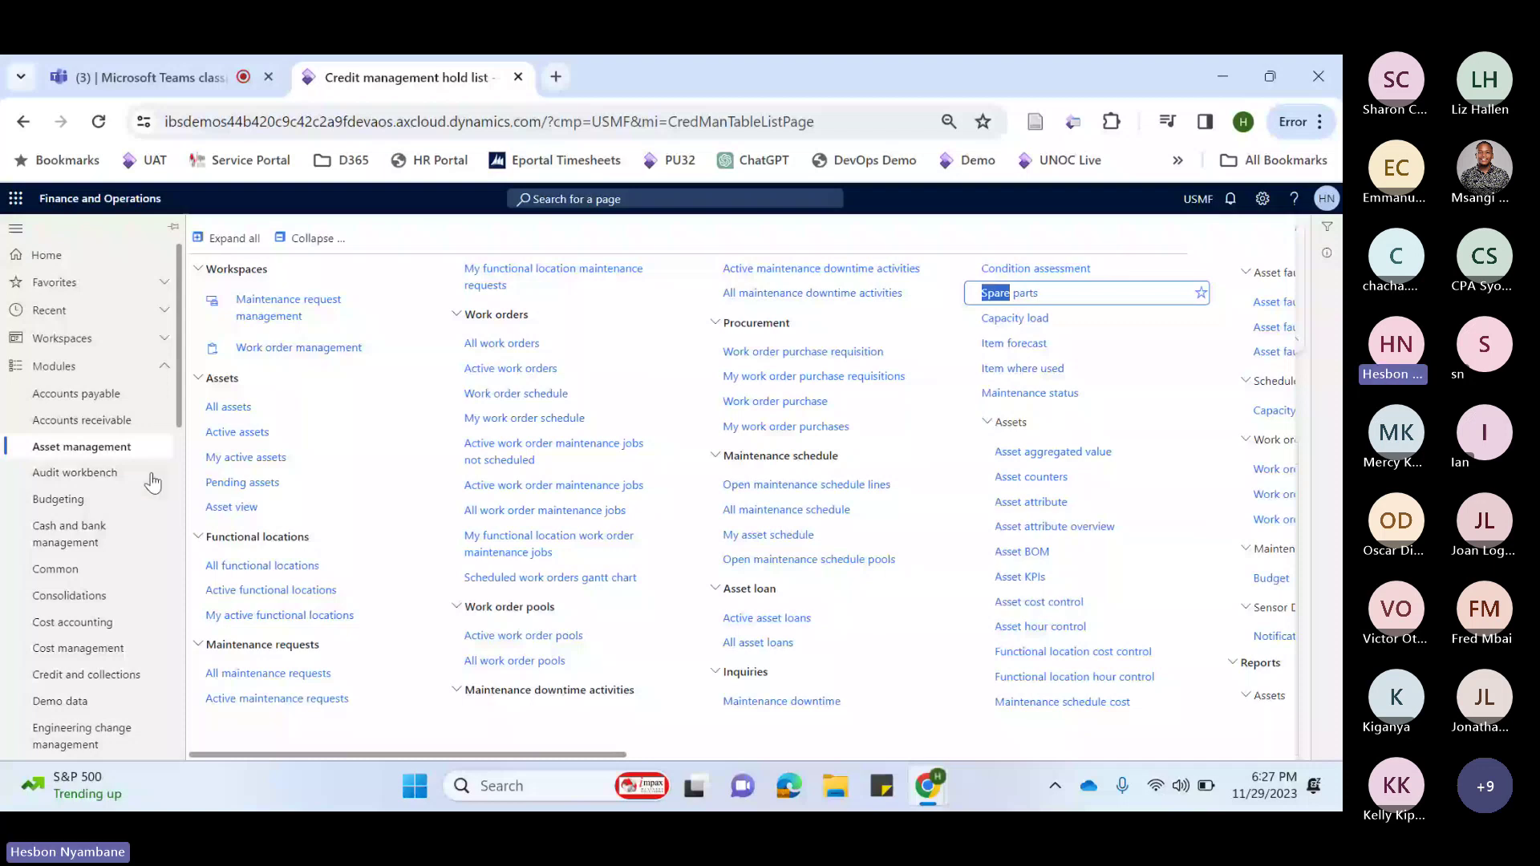
scroll(132, 562, down, 2)
click(118, 638)
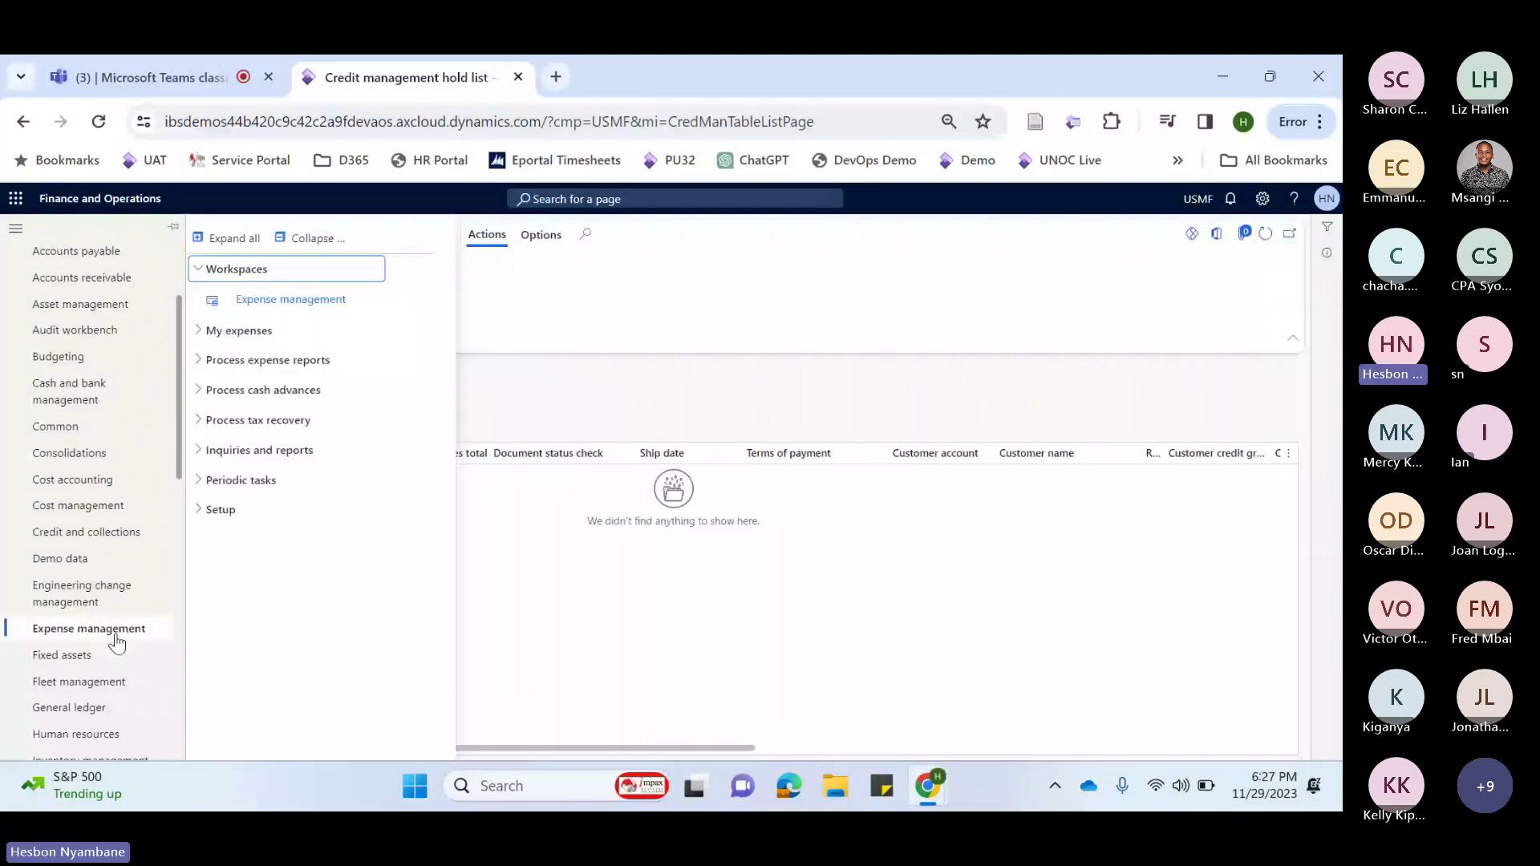
click(234, 240)
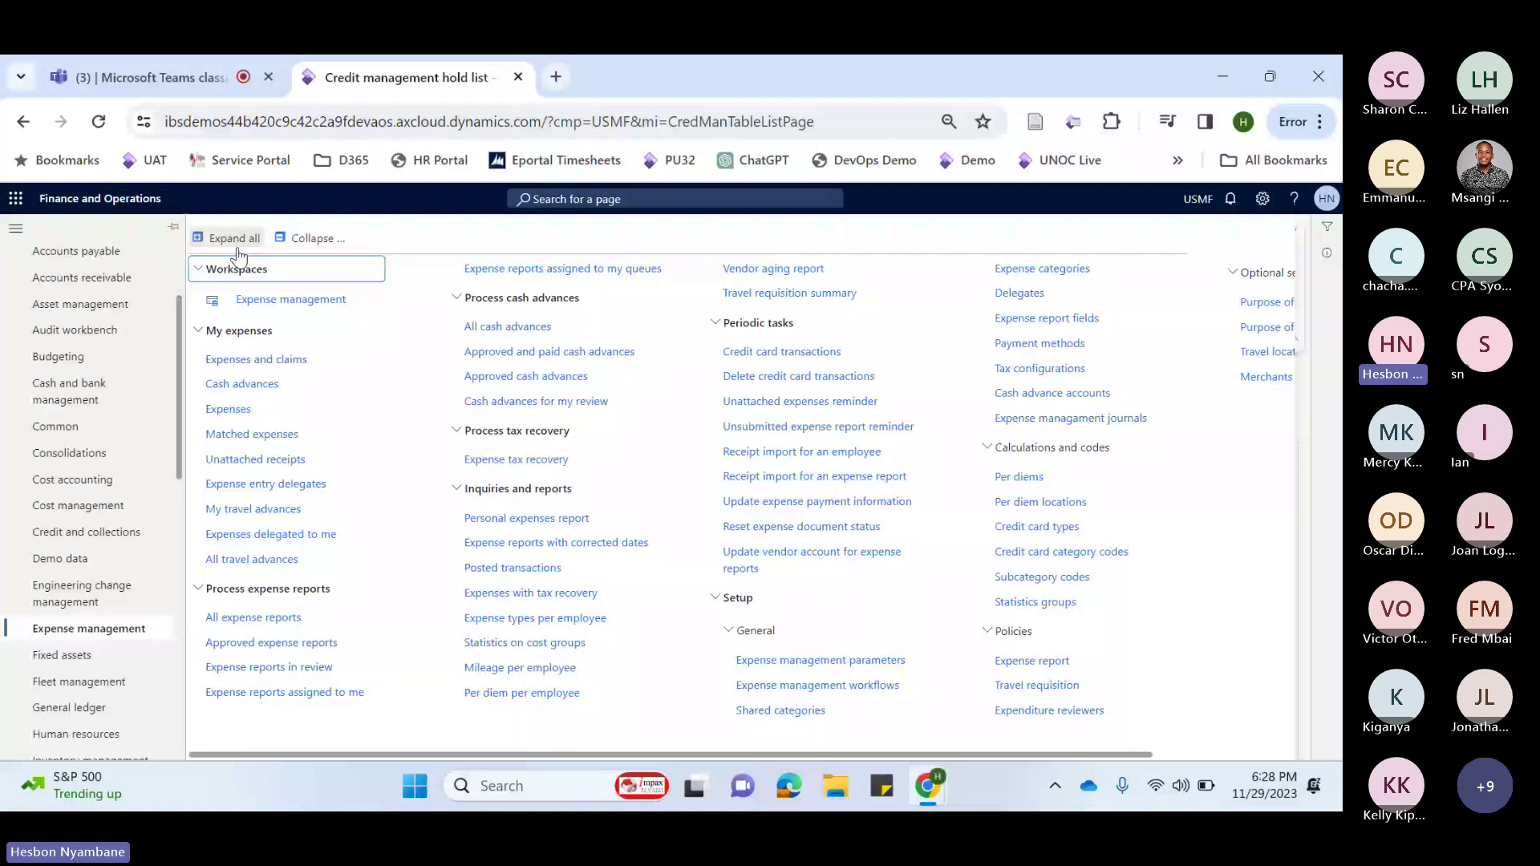
Look over the Expense management entries, from My expenses and Process expense reports to Periodic tasks, Setup and Optional setup
click(222, 390)
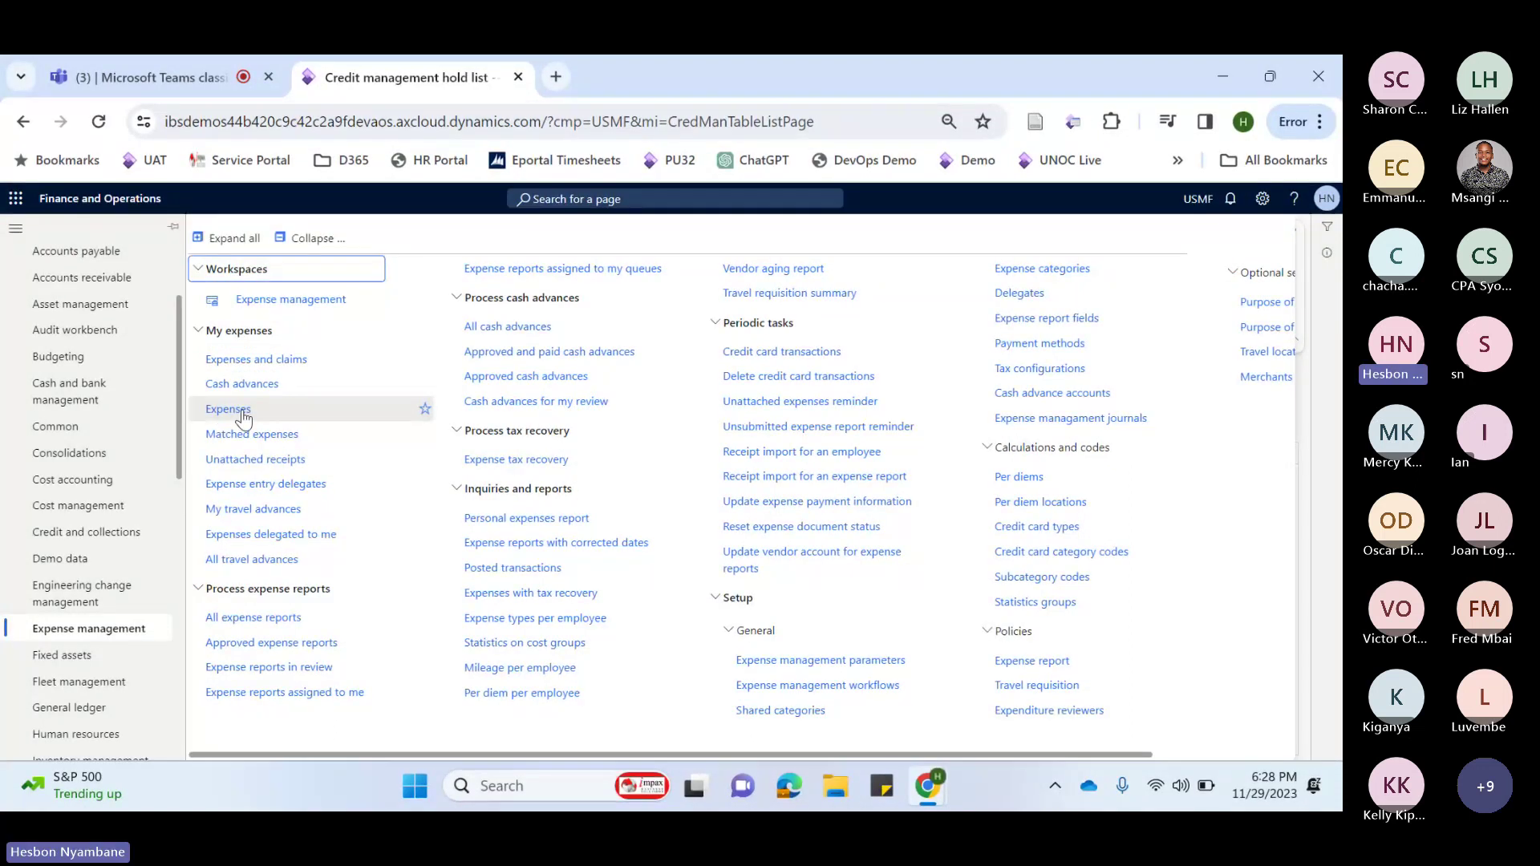
click(209, 511)
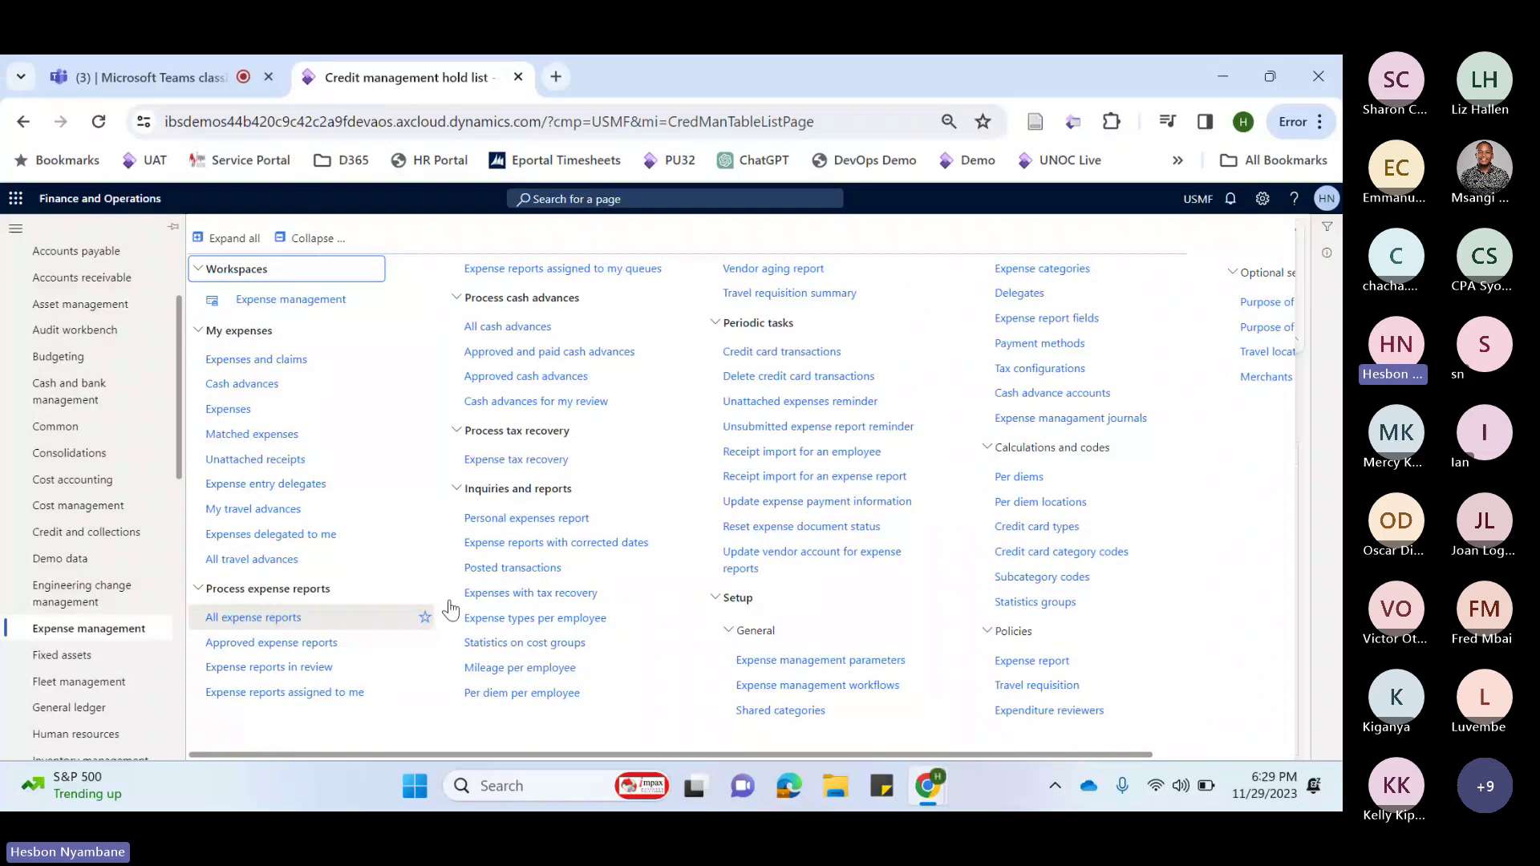
click(757, 363)
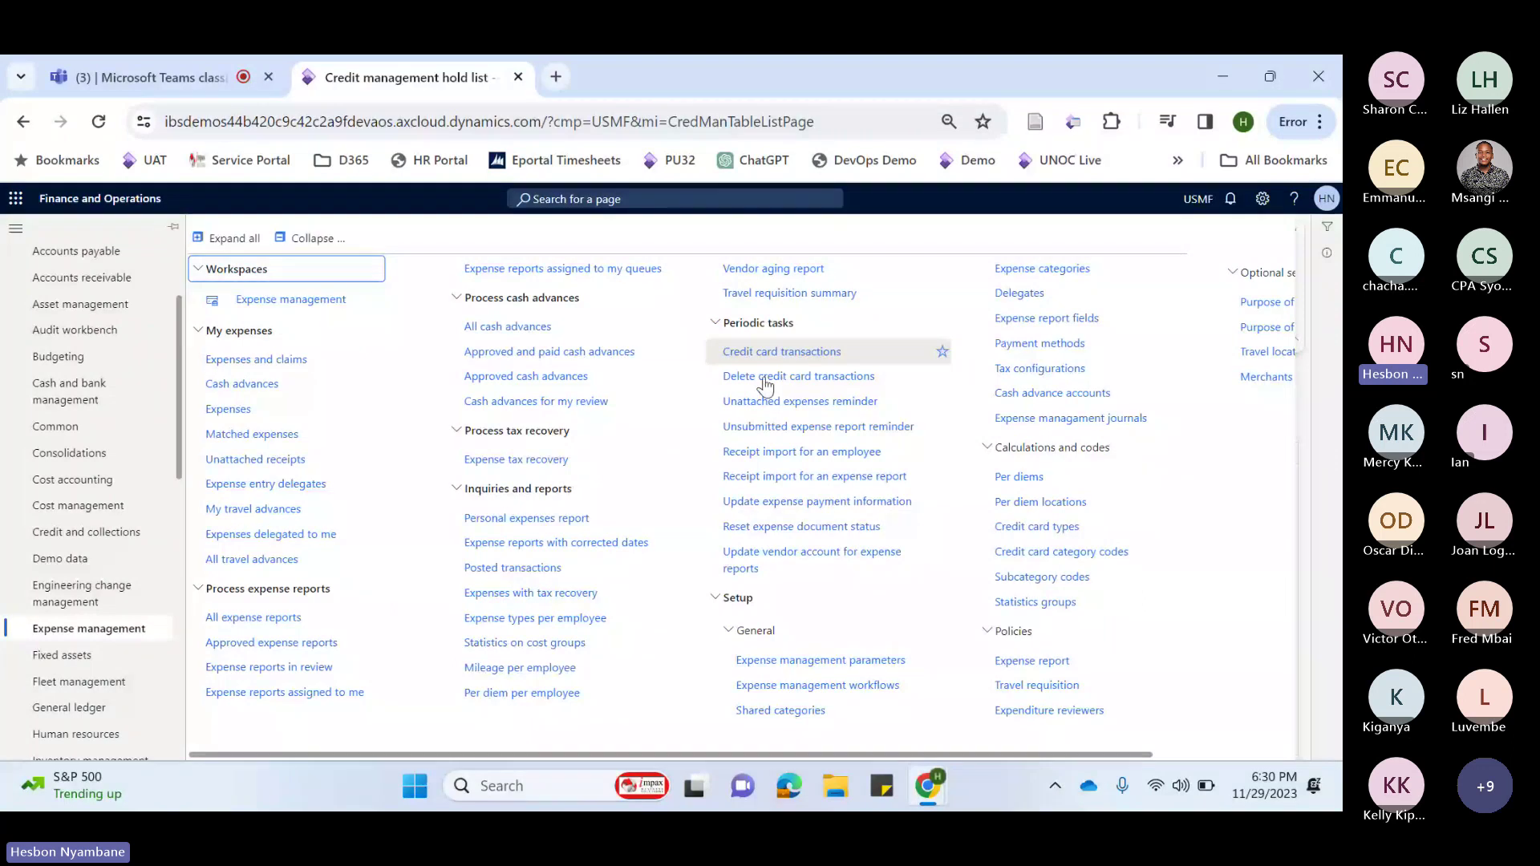
scroll(770, 377, right, 1)
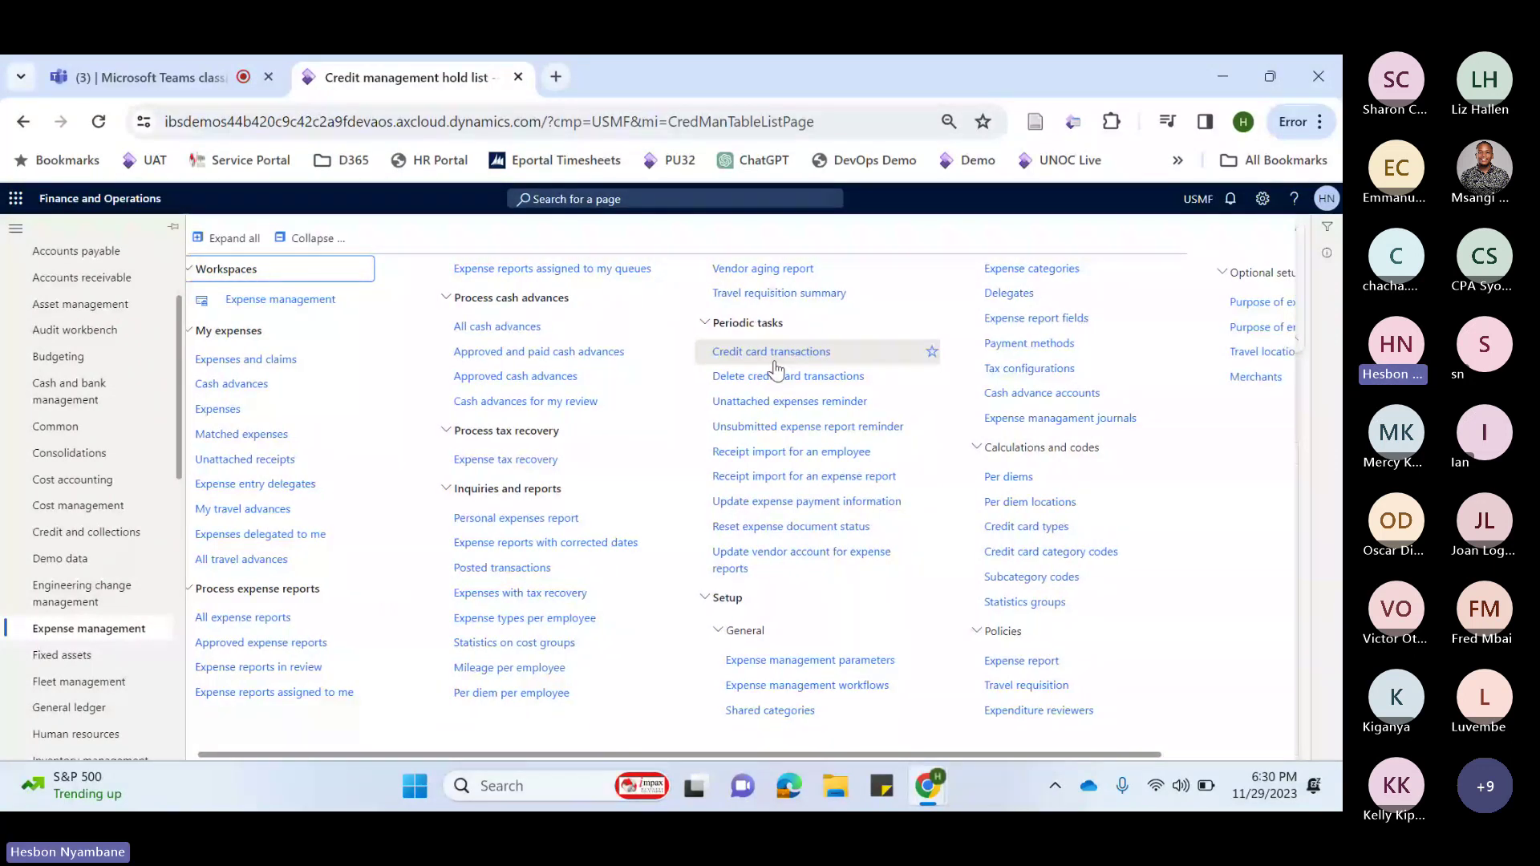
scroll(775, 369, right, 3)
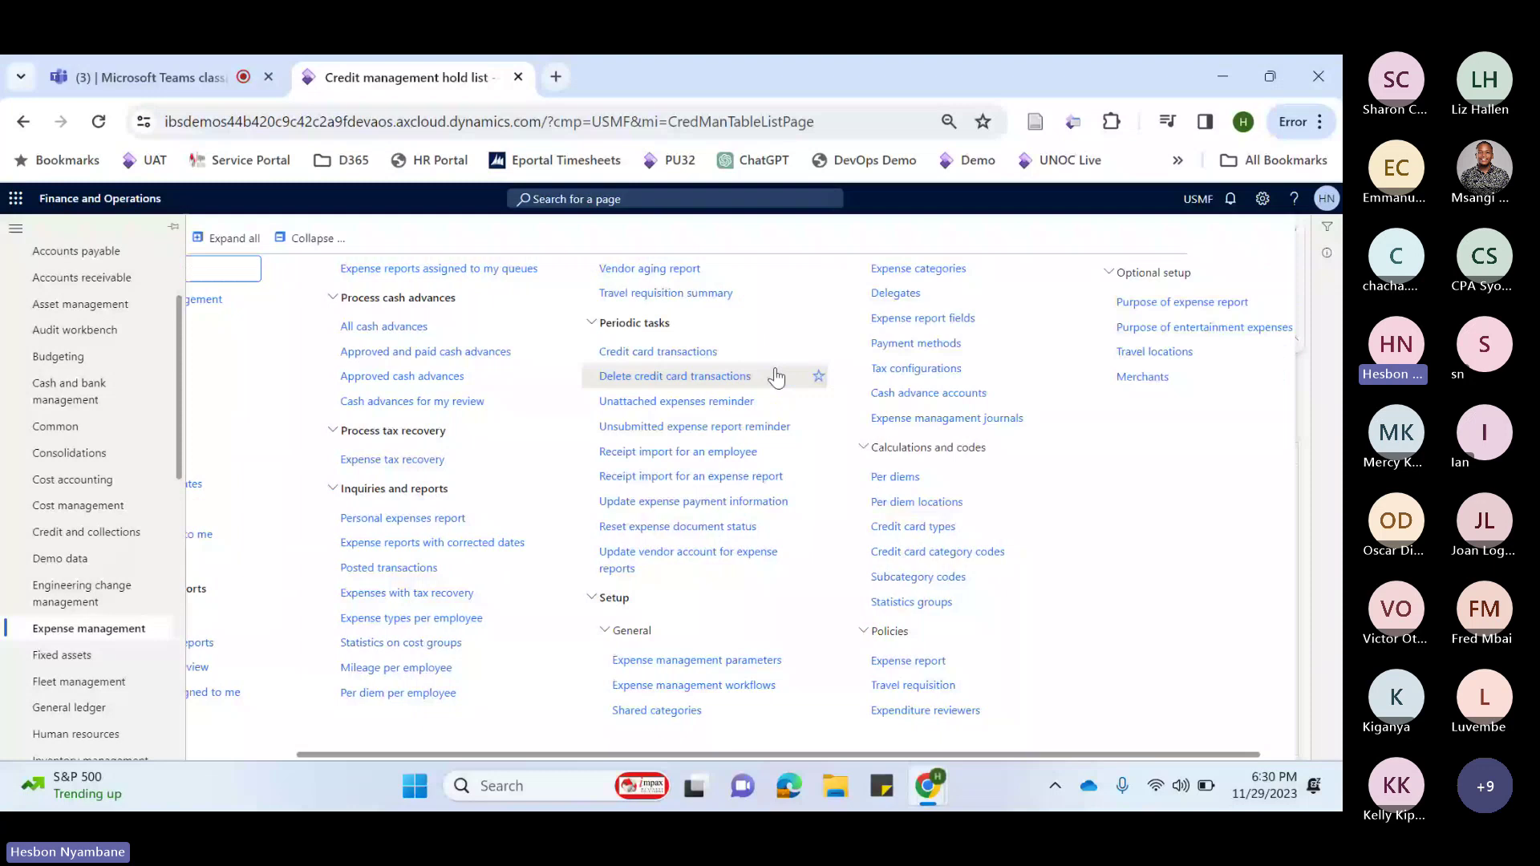
scroll(852, 495, right, 1)
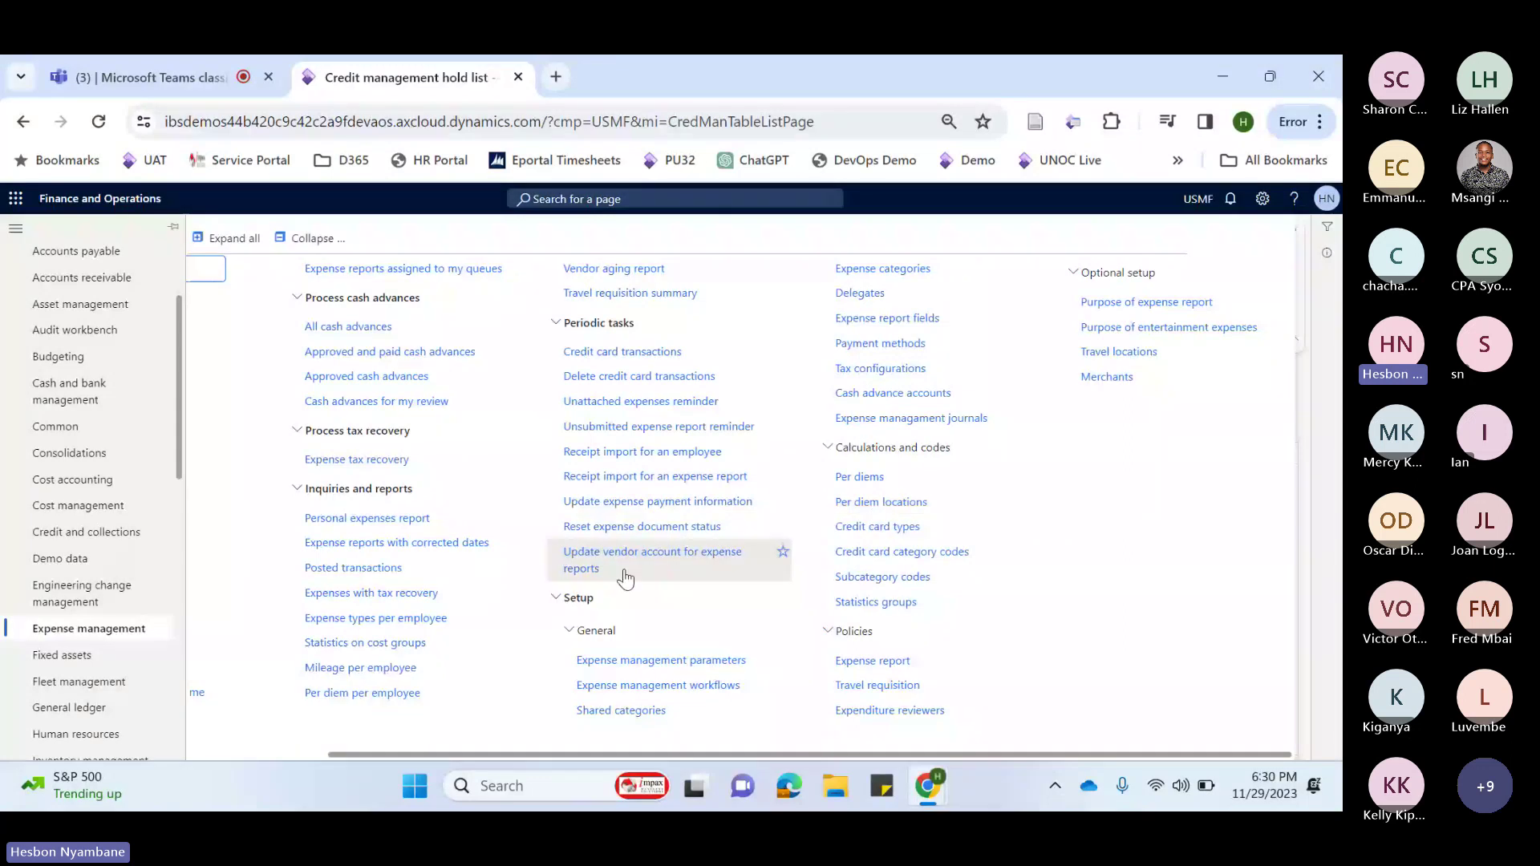
Display the Budgeting module with all its groups expanded and examine its periodic, basic budgeting, budget planning and budget control entries
click(100, 621)
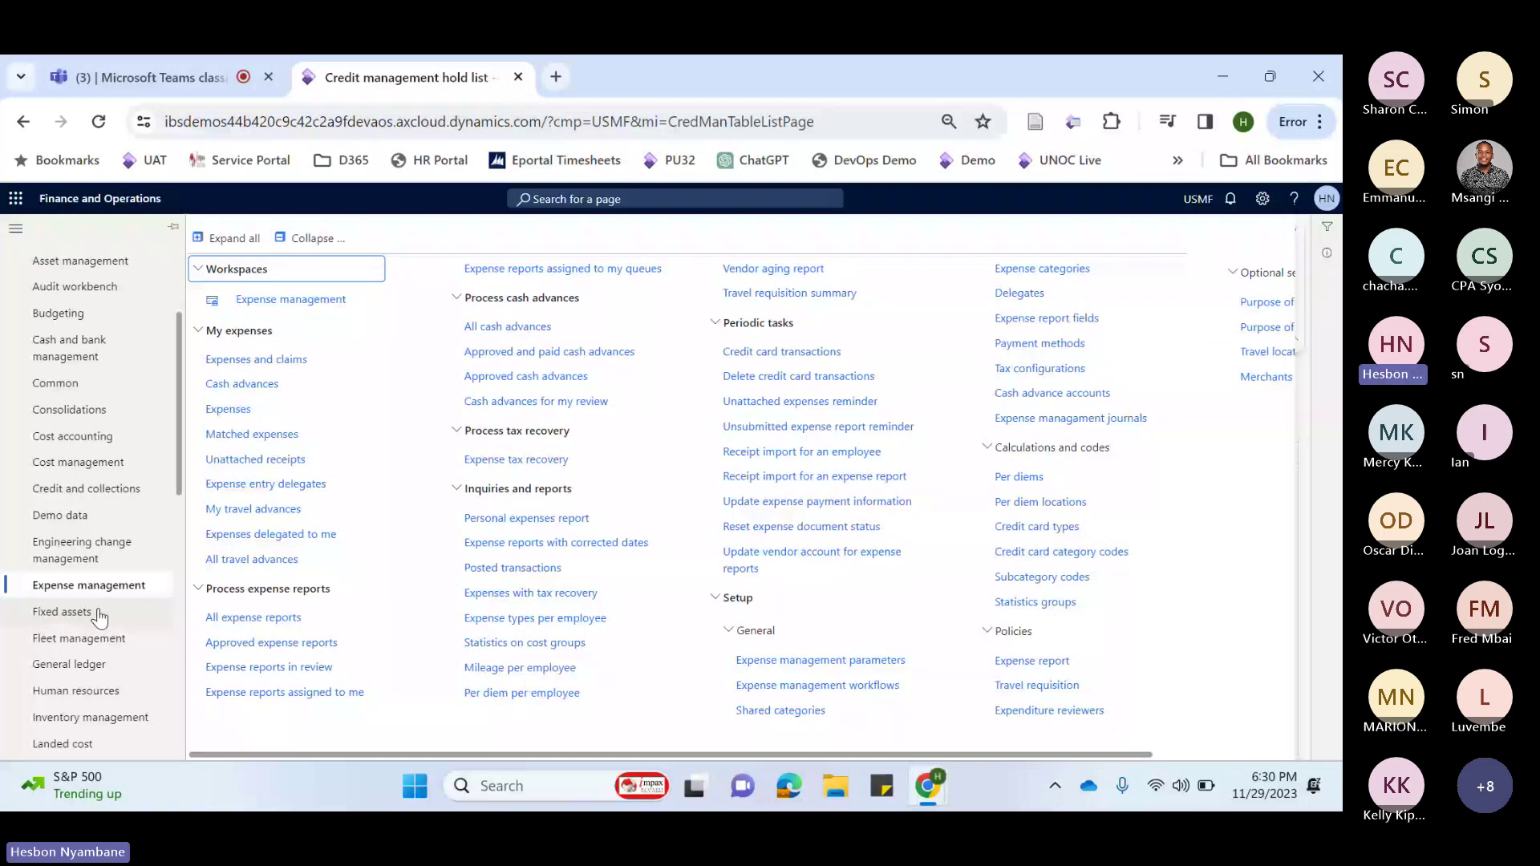
click(70, 319)
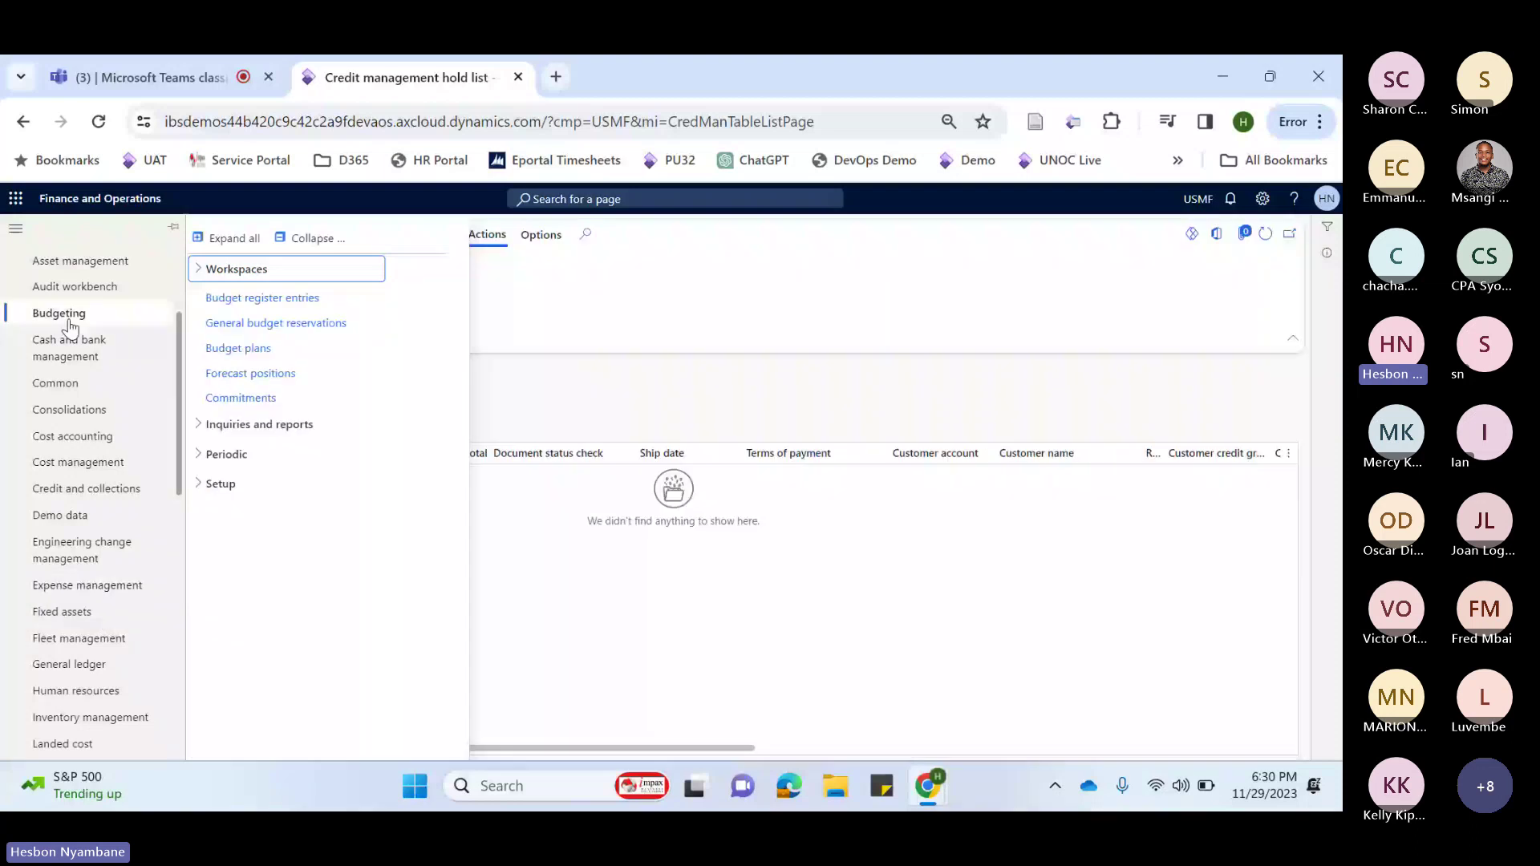
click(206, 241)
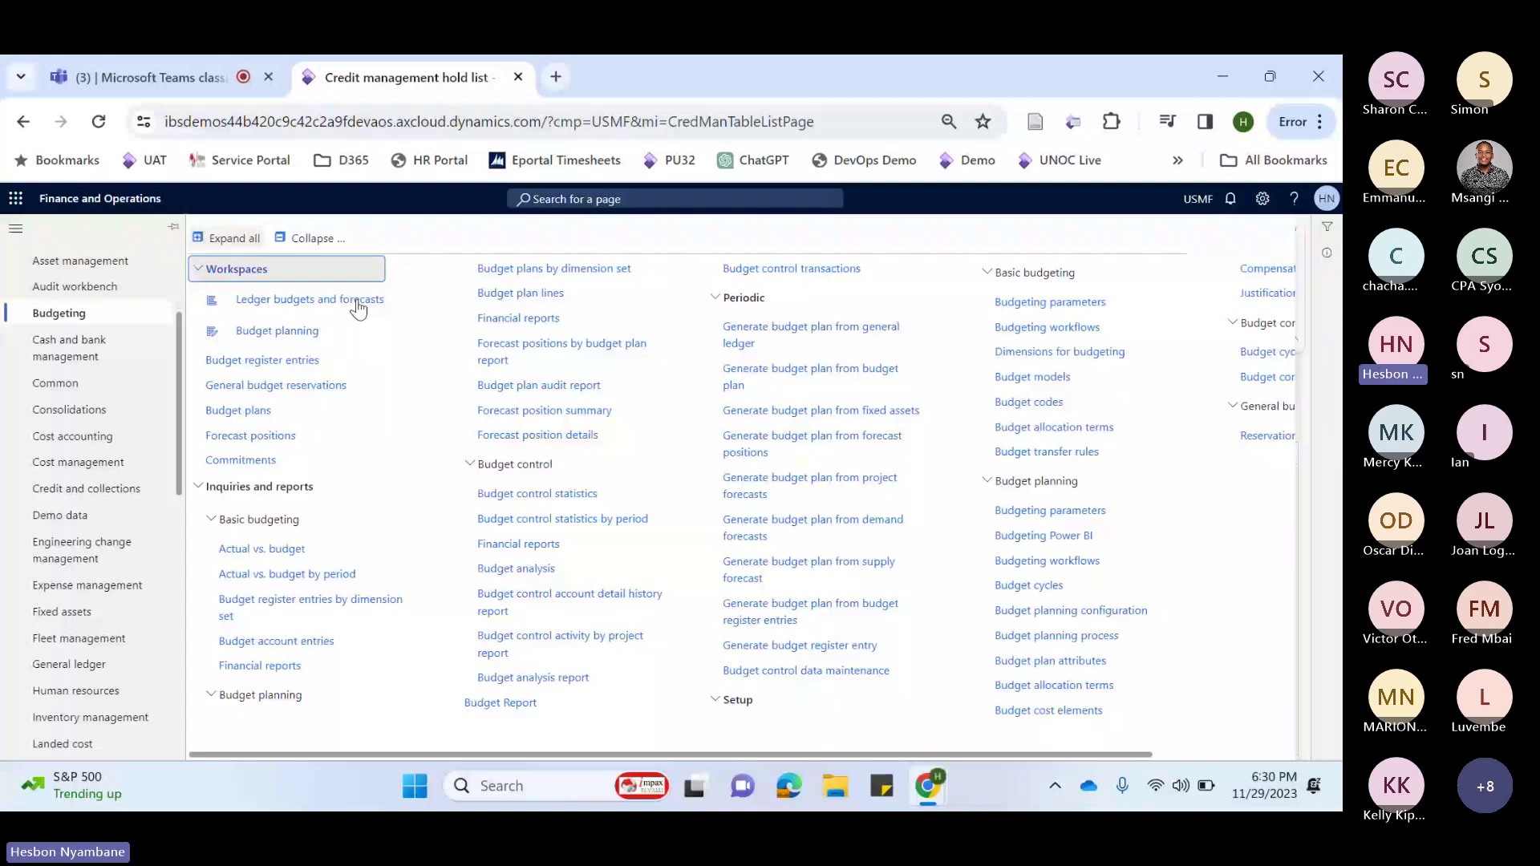
scroll(889, 333, right, 2)
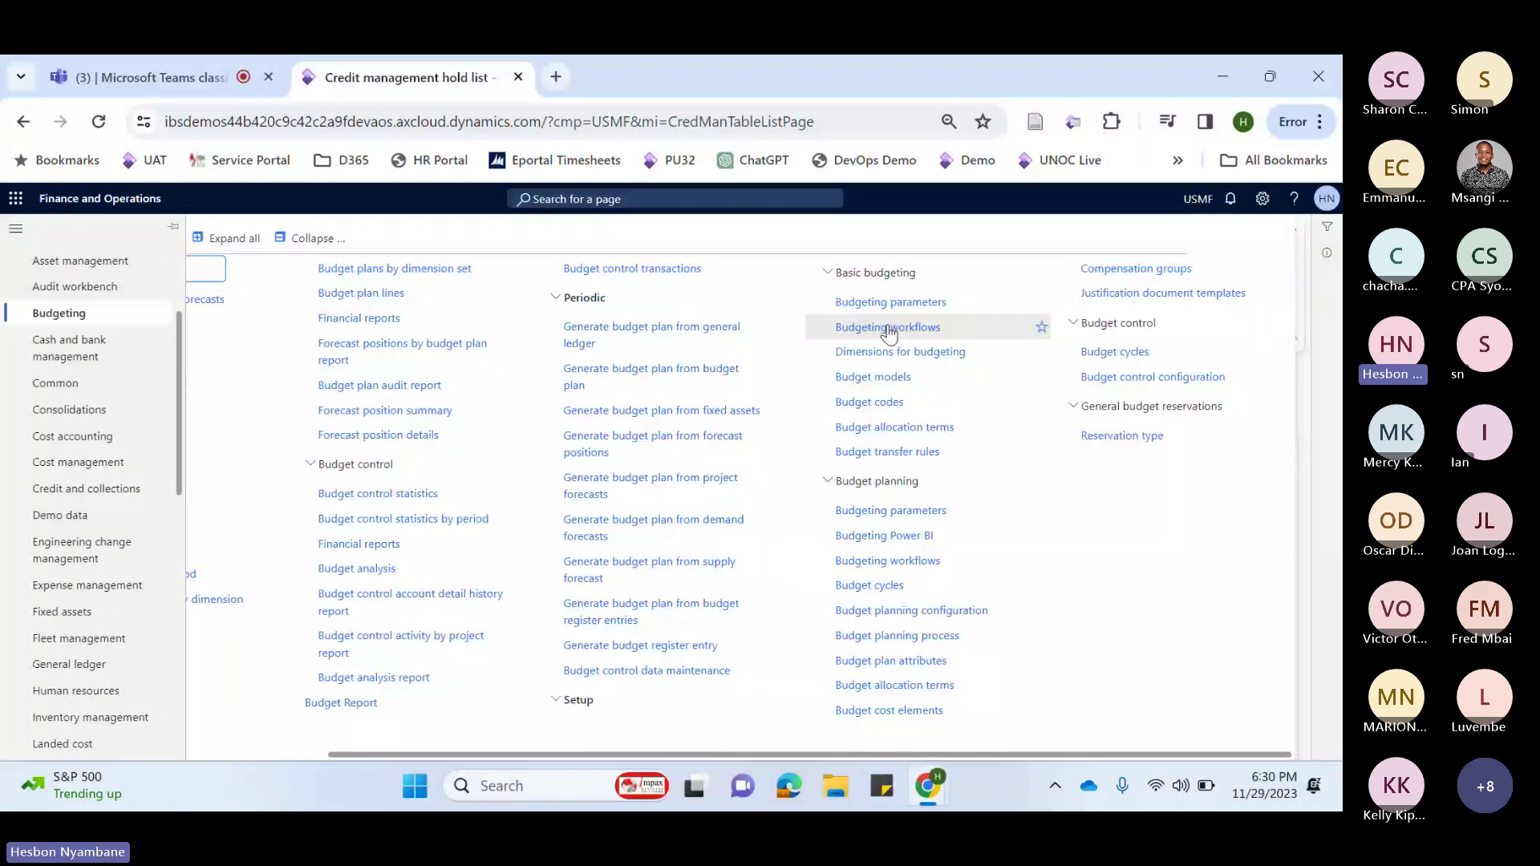
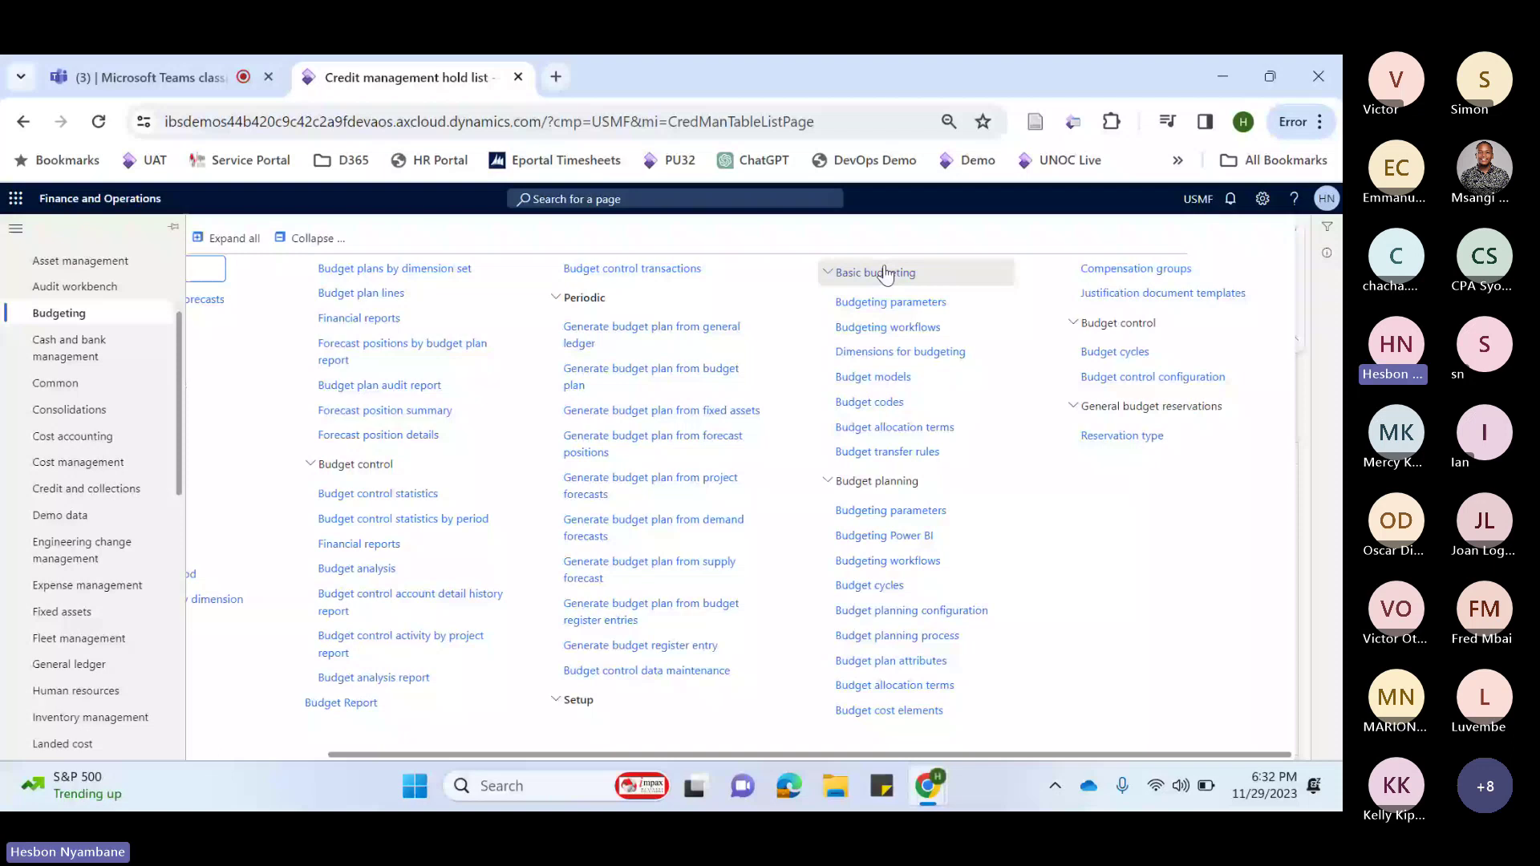
scroll(258, 434, left, 4)
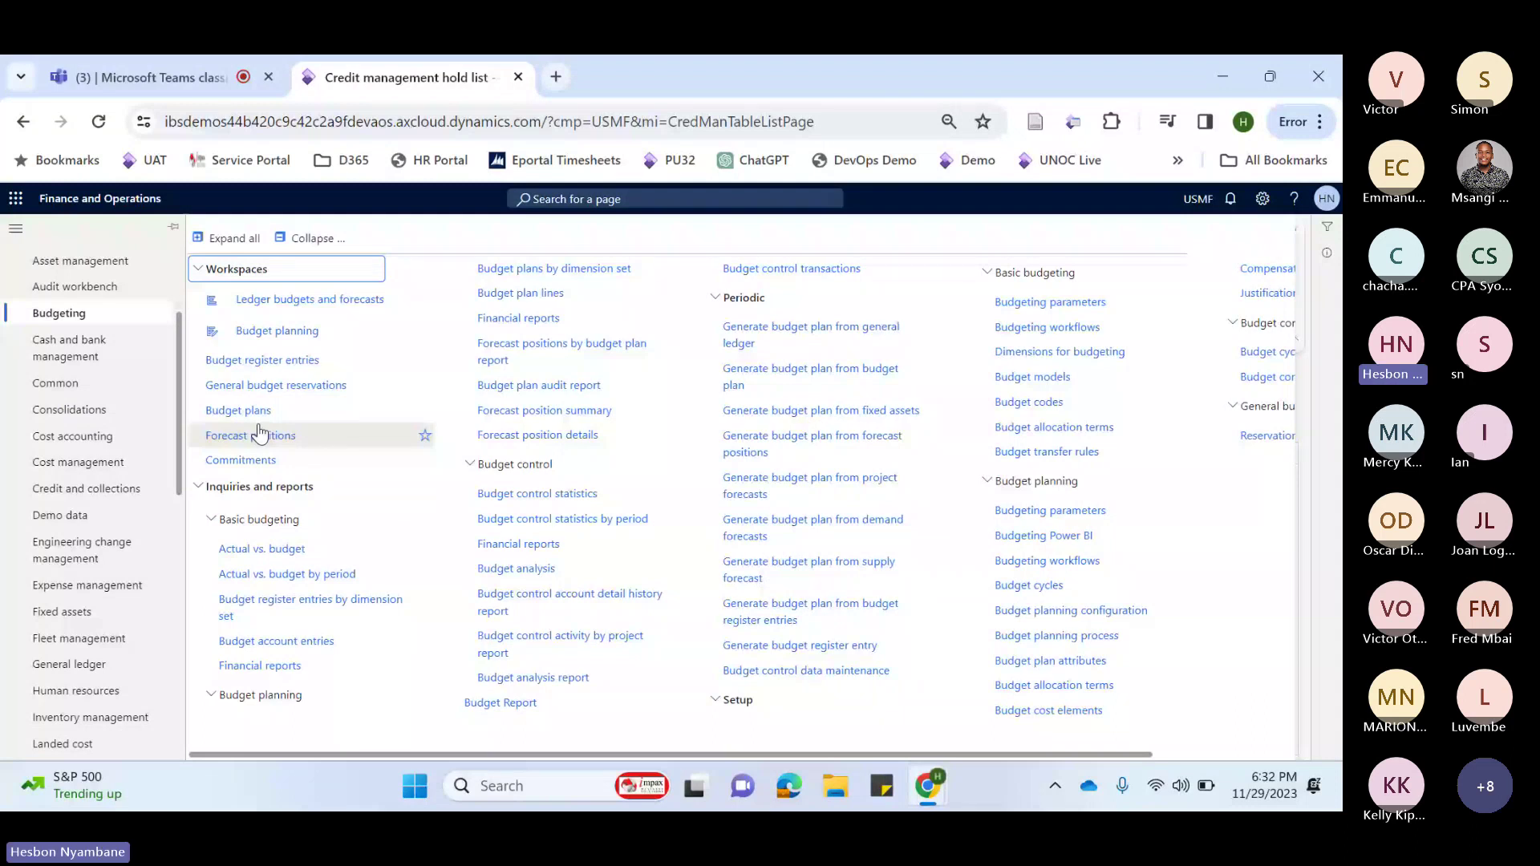
Display the budget register entries, view the last FY2017 original budget entry dated 12/31/2017 and return to the list
click(302, 361)
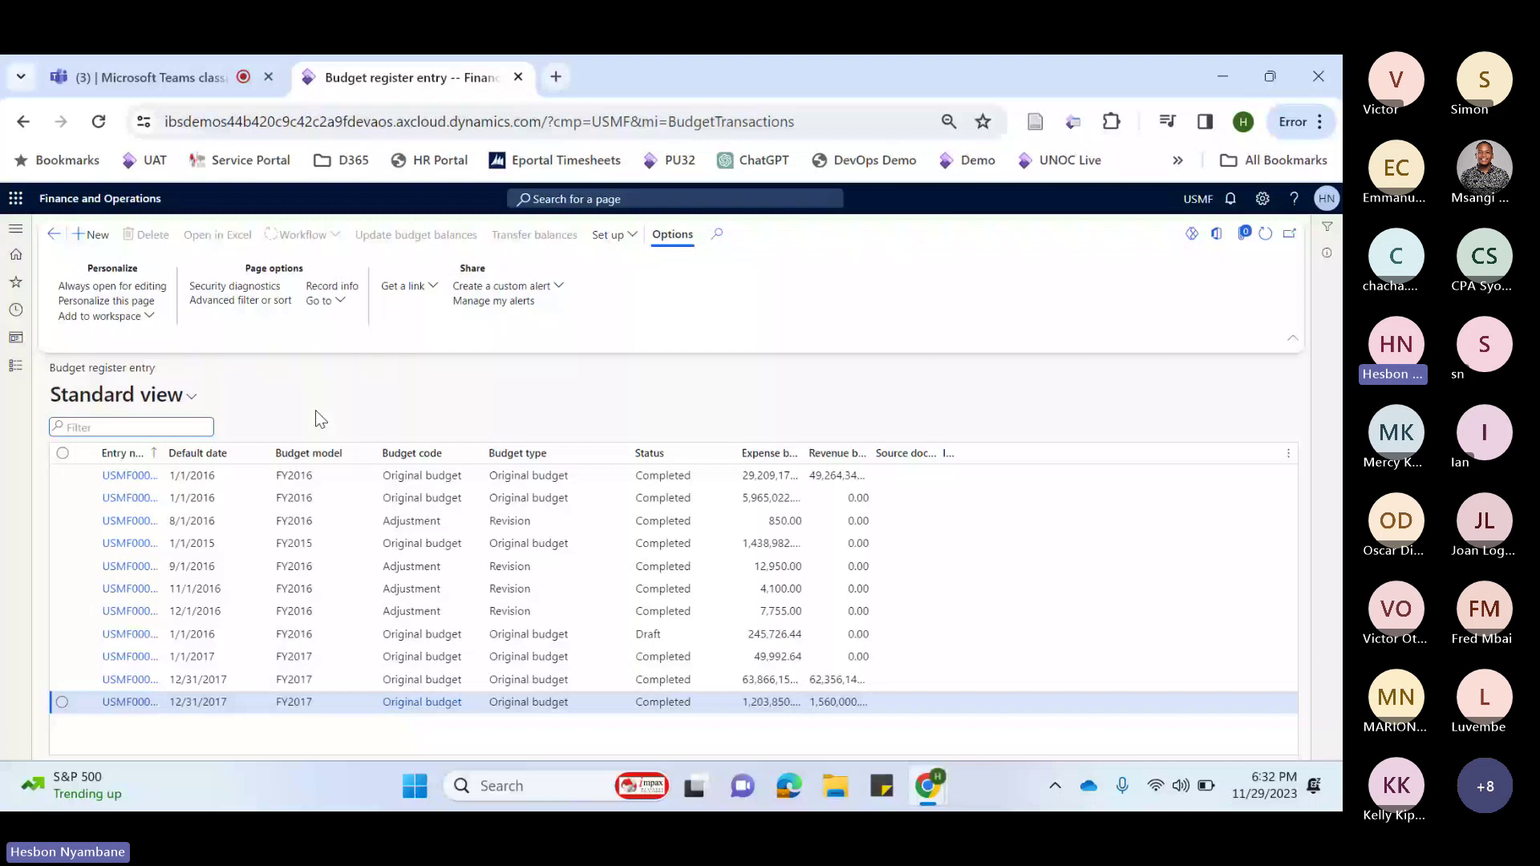
click(131, 702)
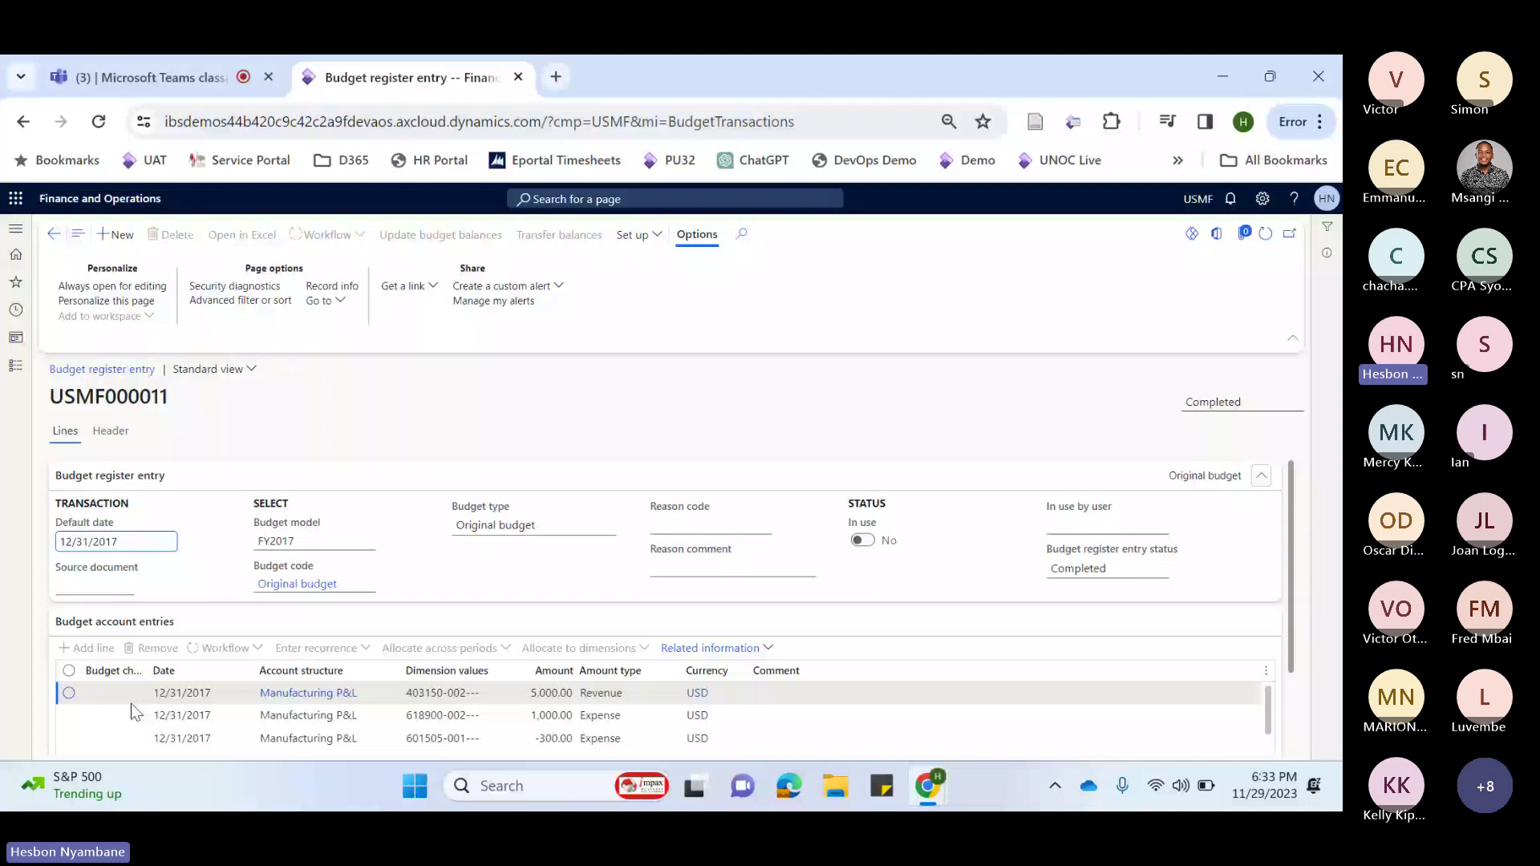
click(51, 236)
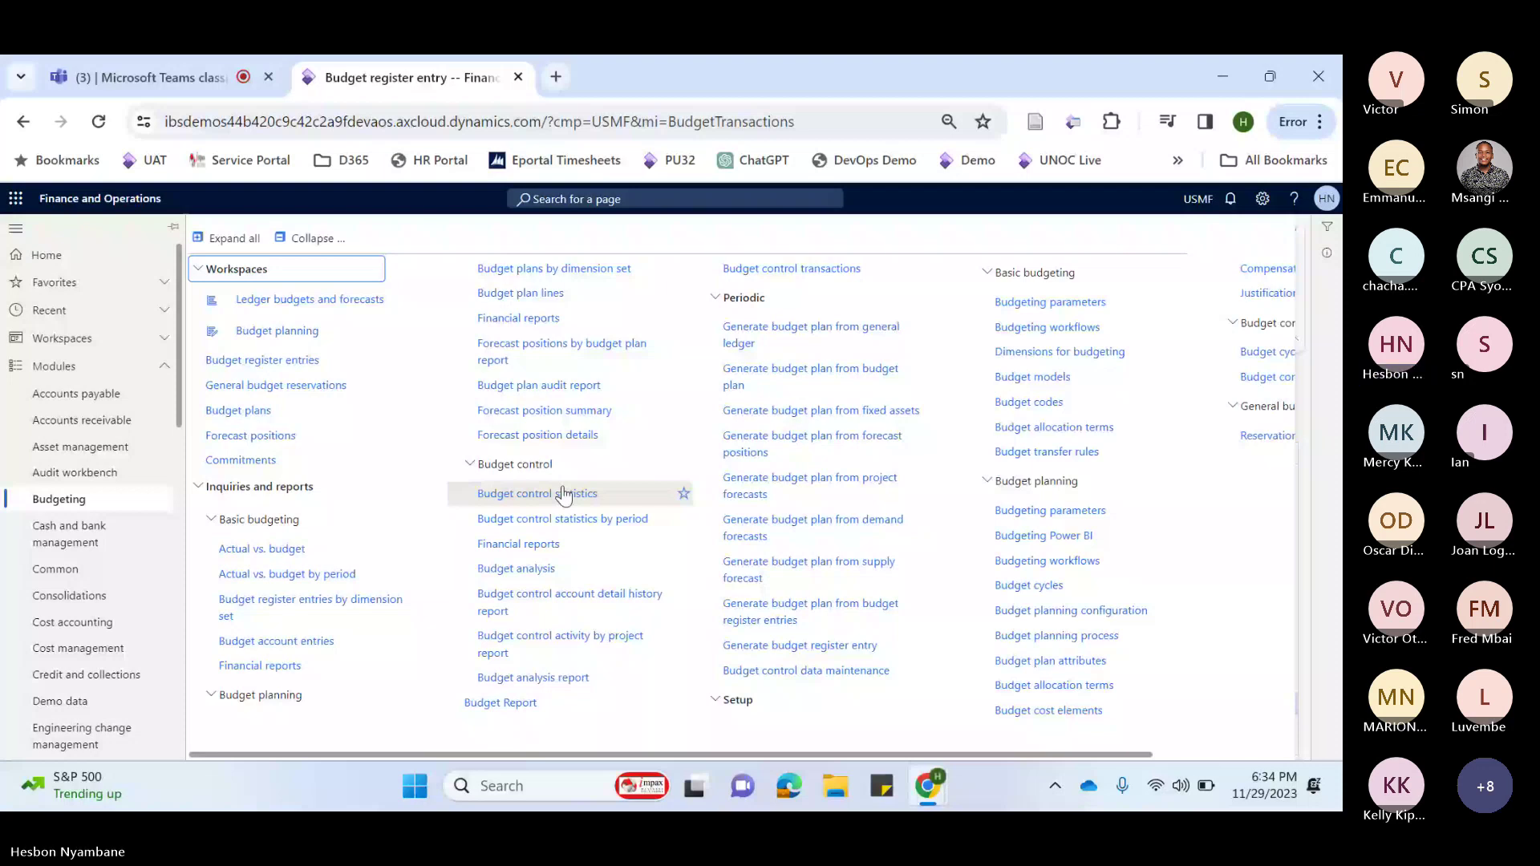
key(ctrl+1)
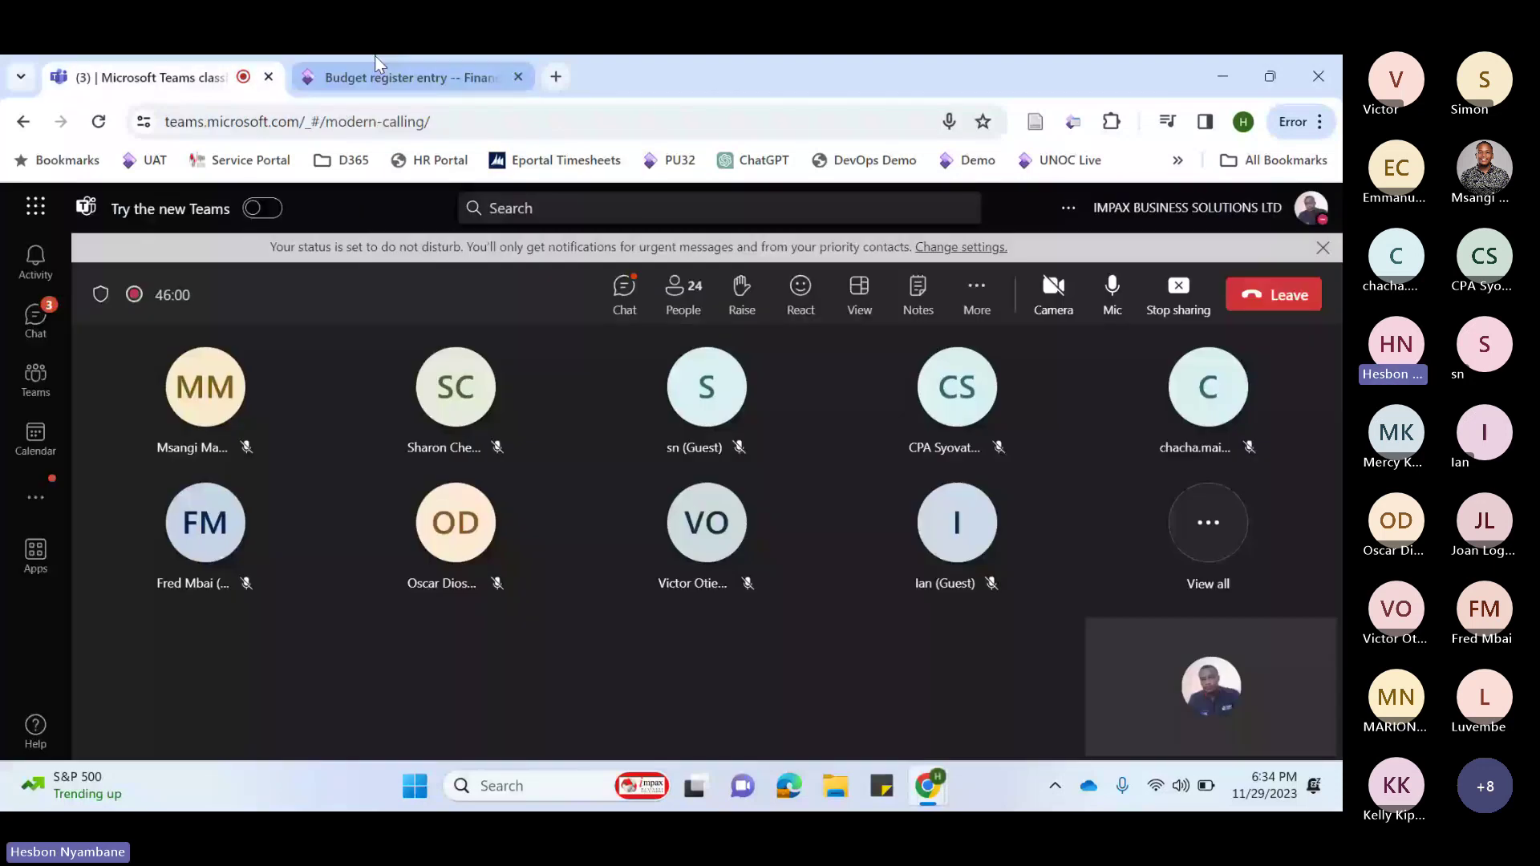
key(ctrl+2)
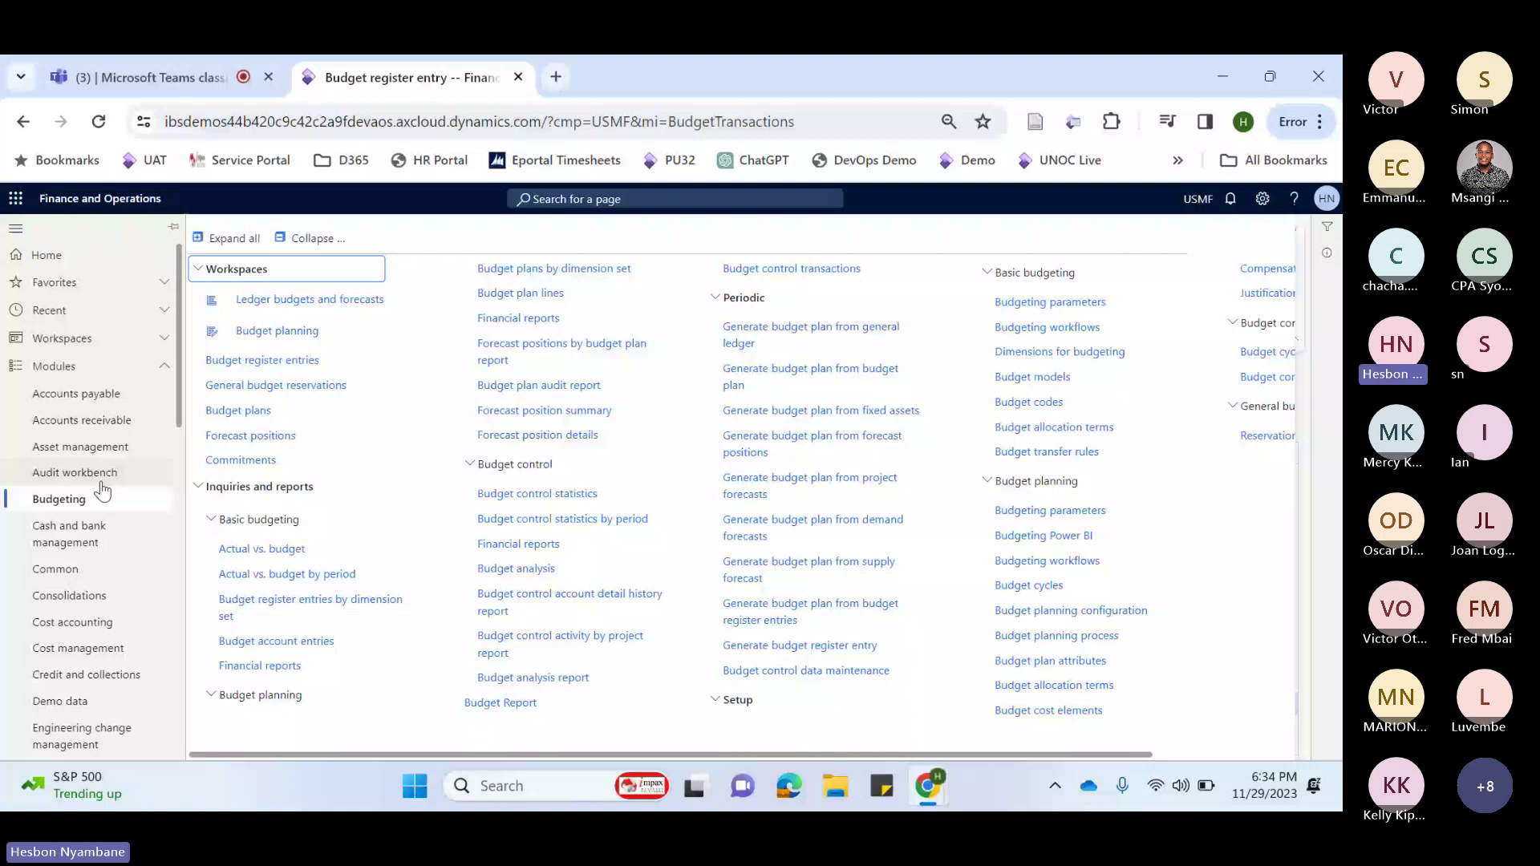
Display the All projects list of Project management and accounting, keeping the budget register entries open in a separate browser tab
scroll(96, 497, down, 8)
click(160, 609)
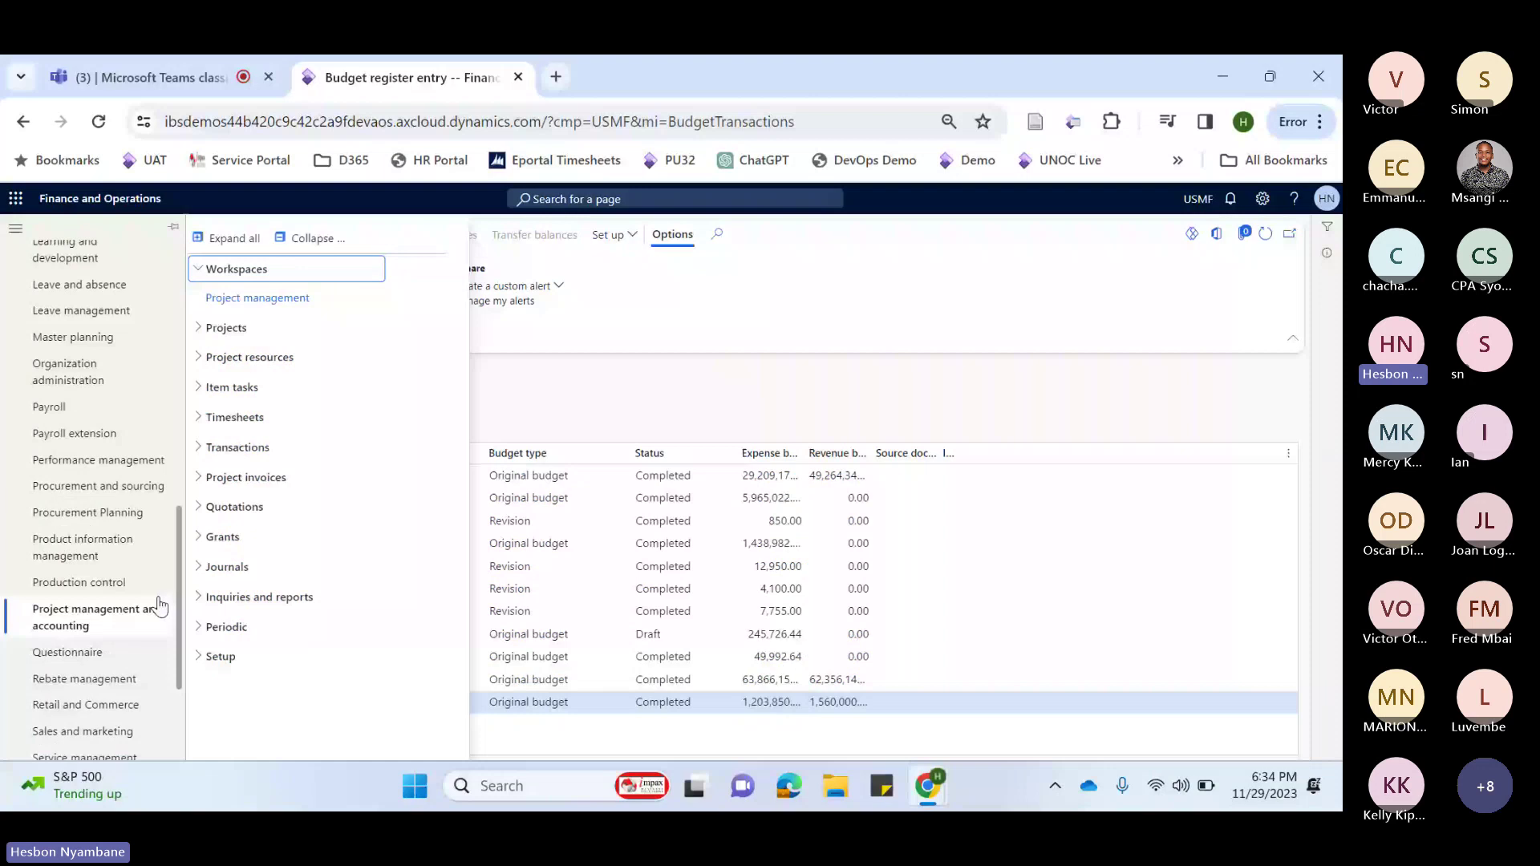
click(230, 332)
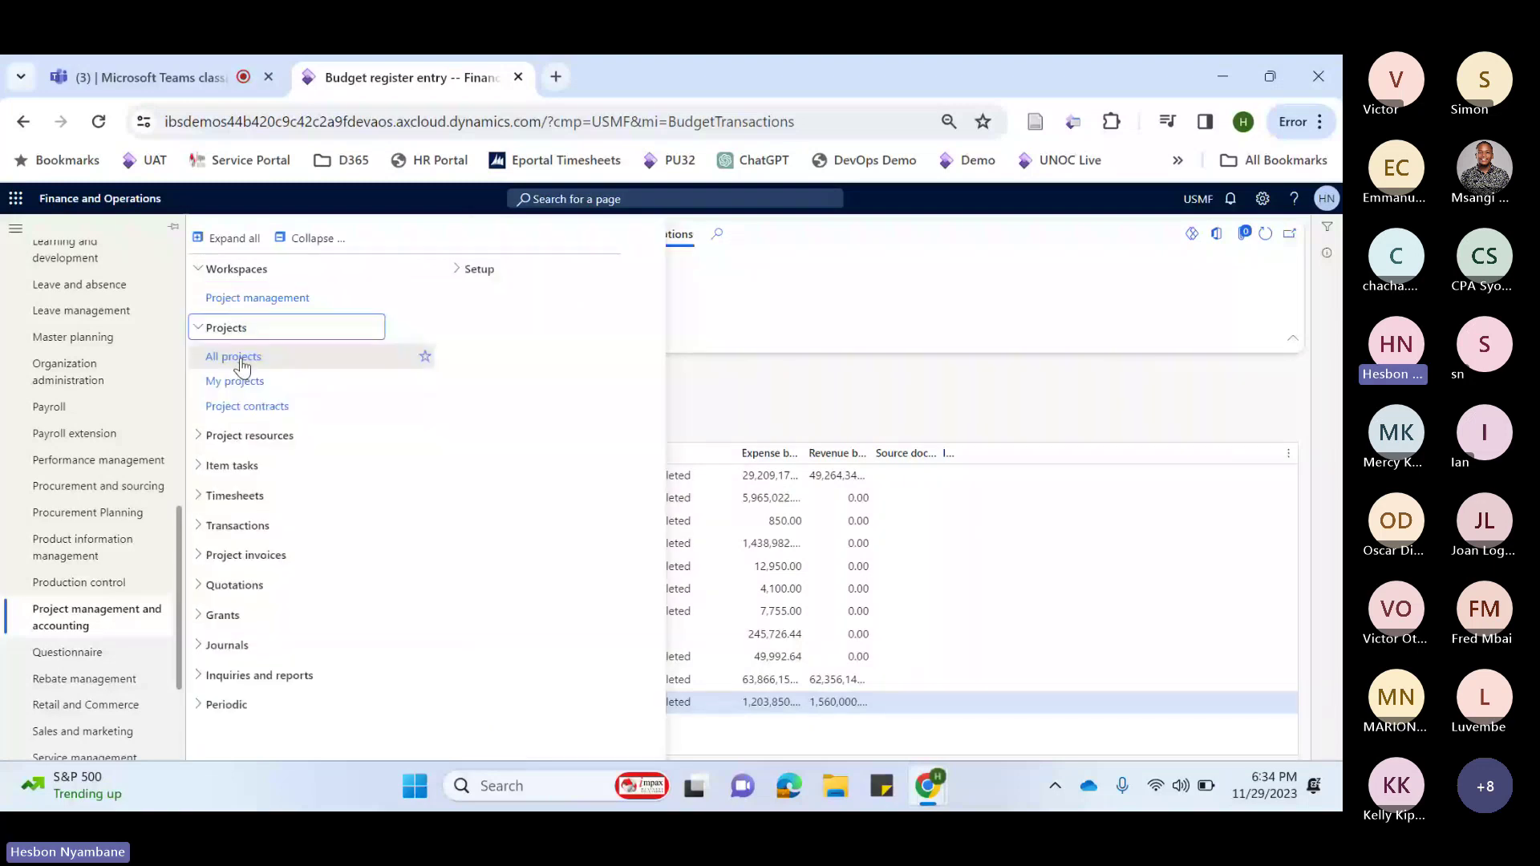
ctrl+click(241, 359)
click(577, 80)
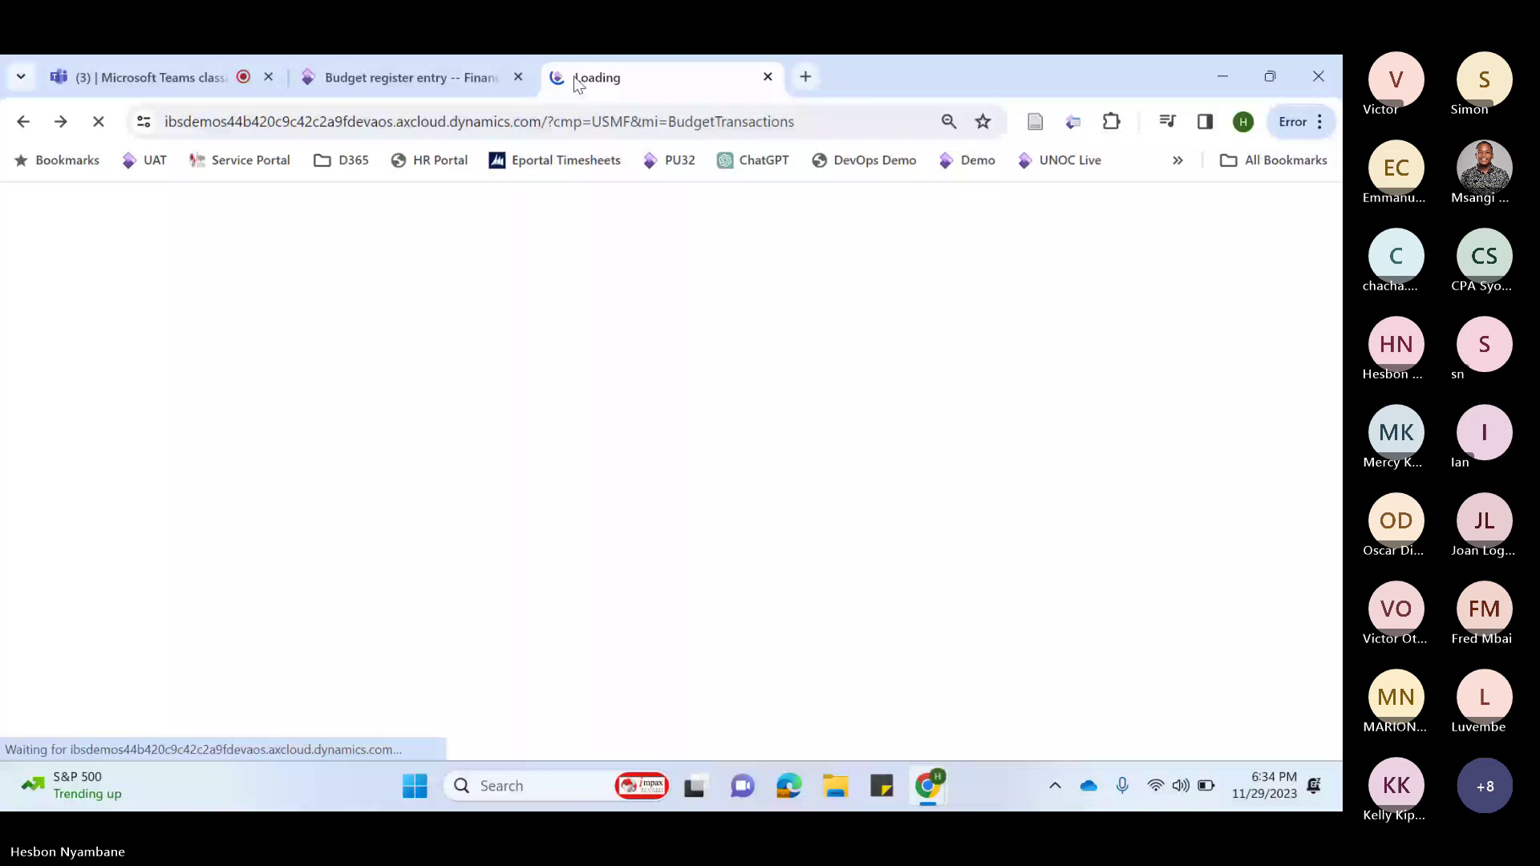
click(426, 66)
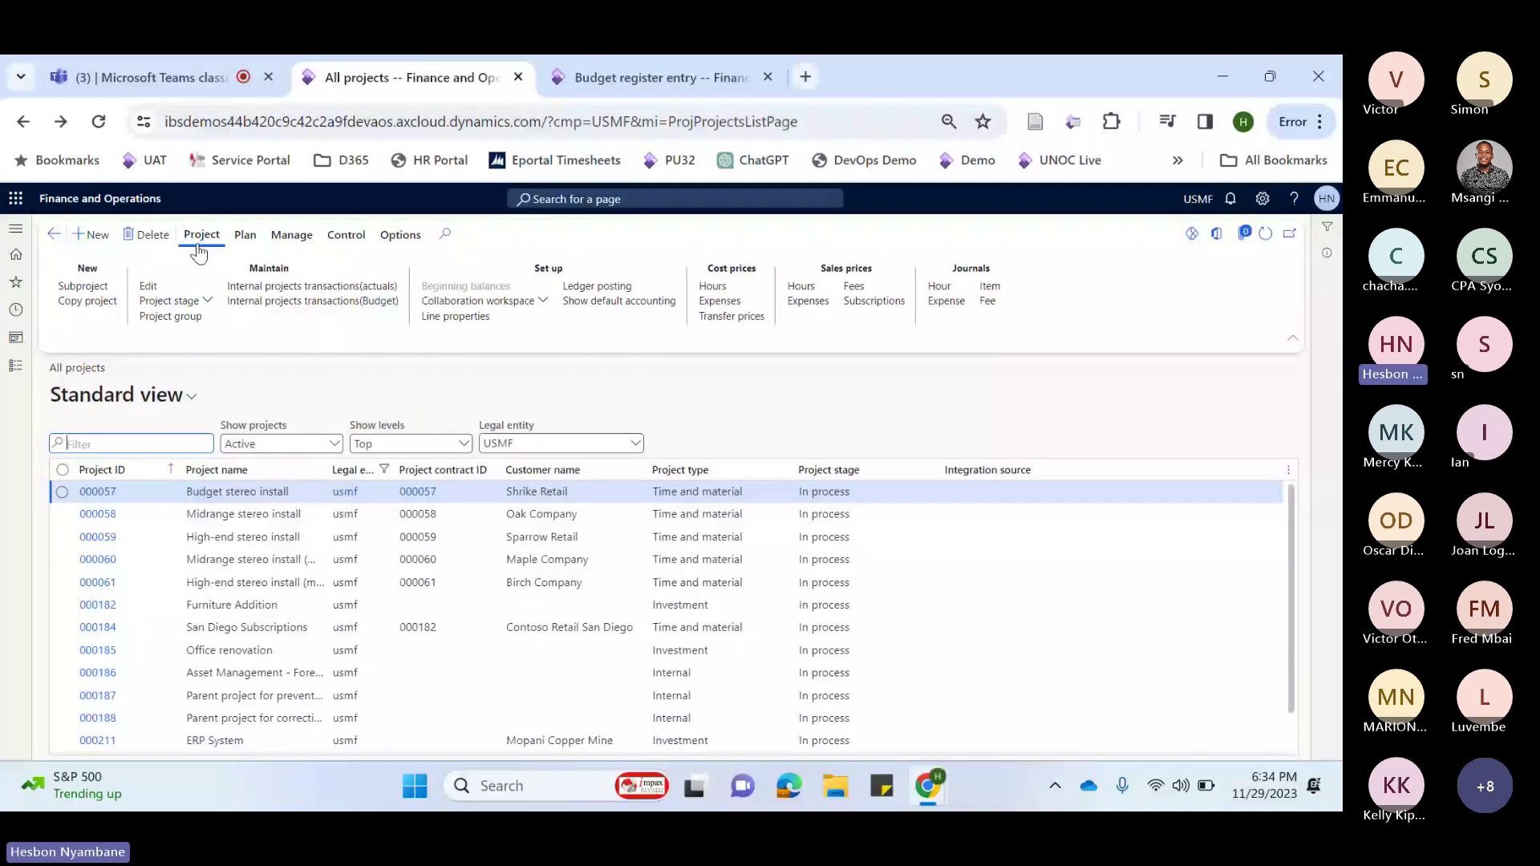
Examine the planning, management and control commands available for the projects in the All projects list
click(245, 235)
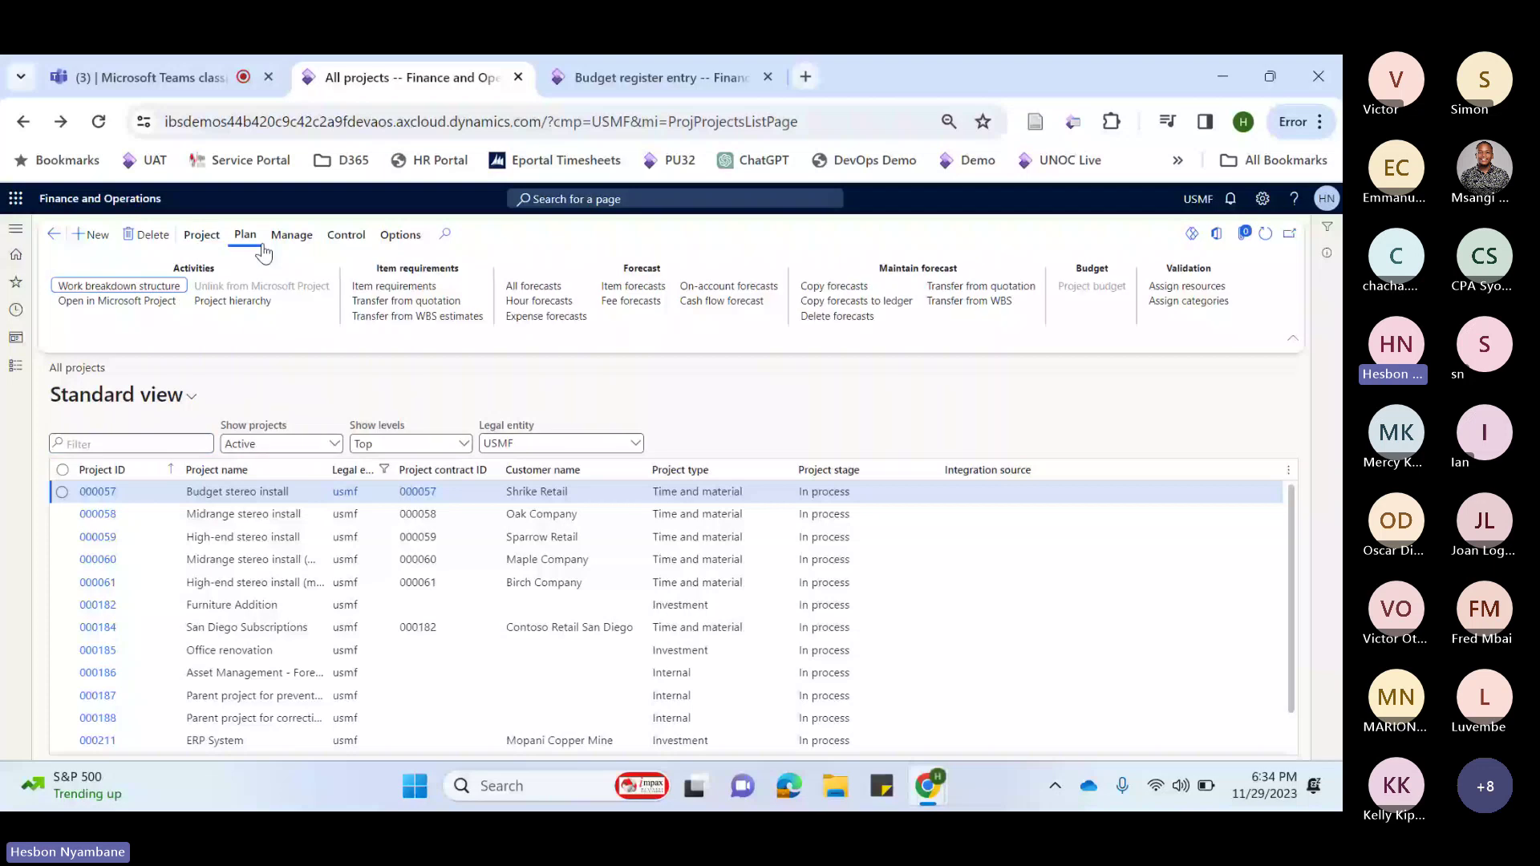
click(346, 234)
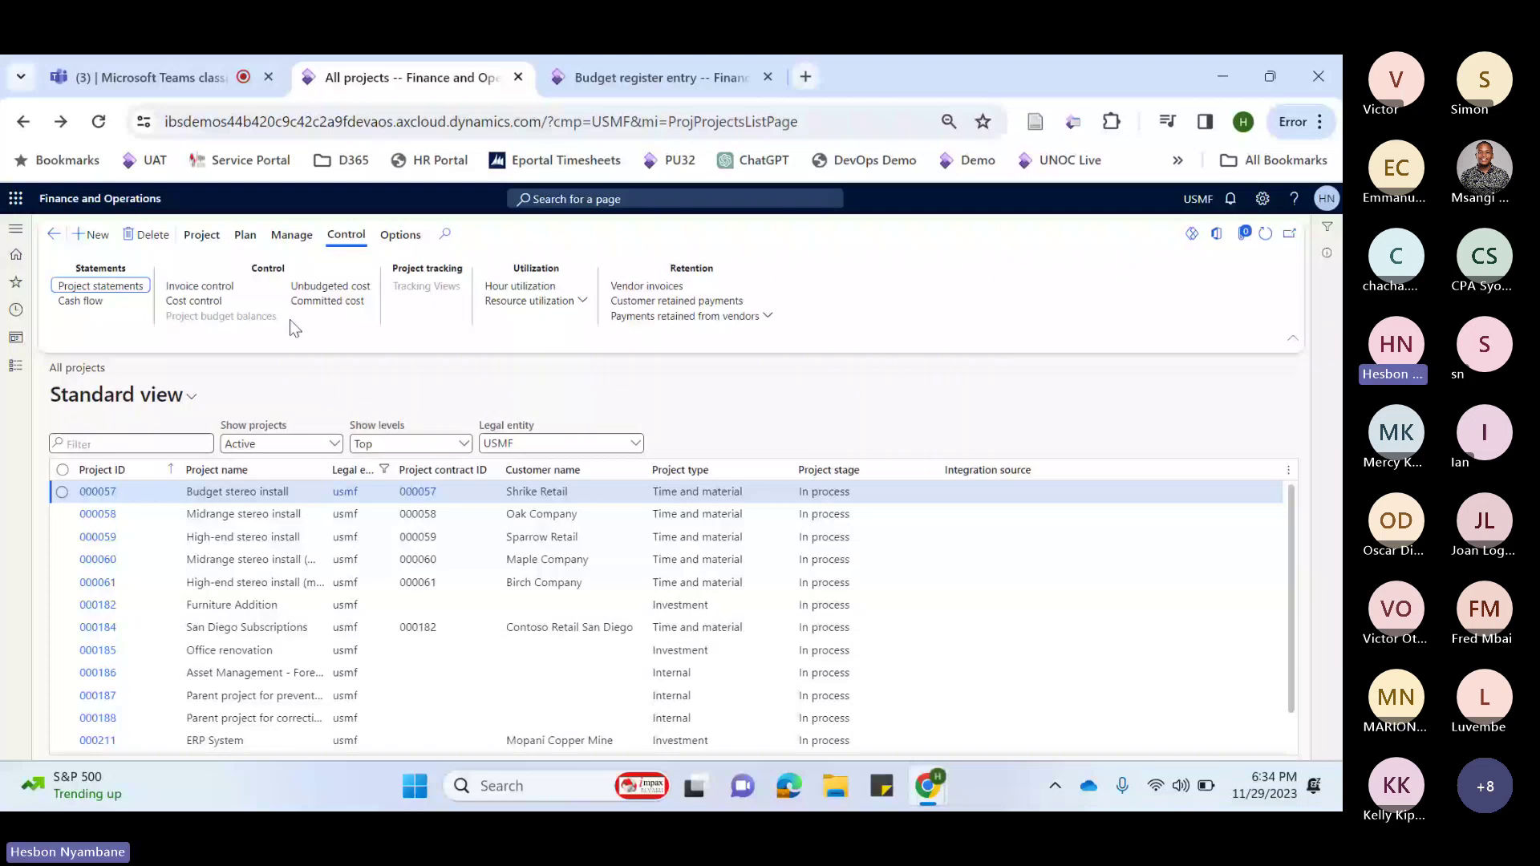
click(274, 235)
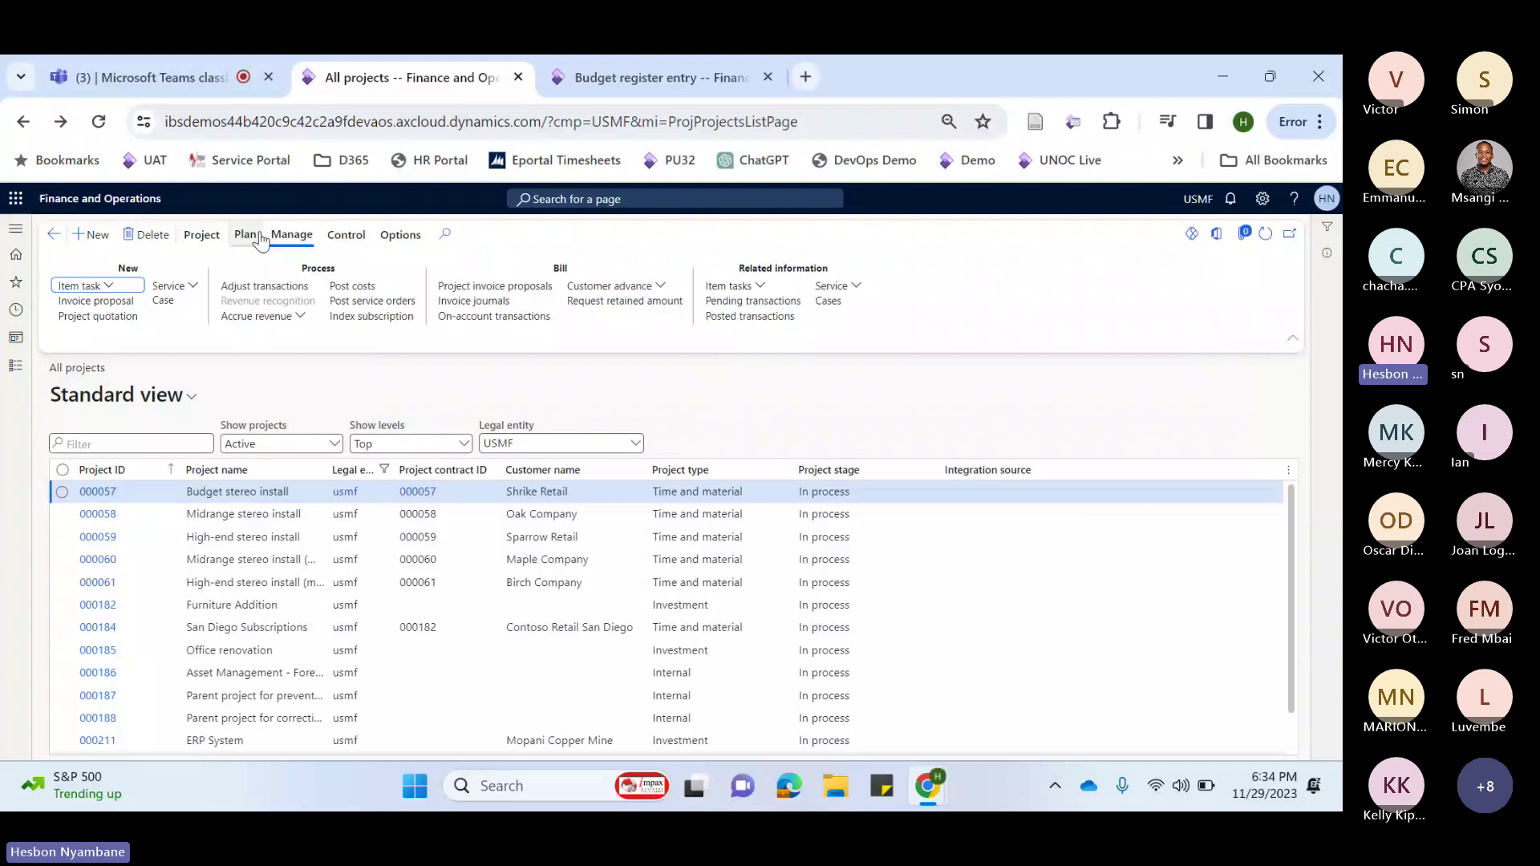
click(247, 236)
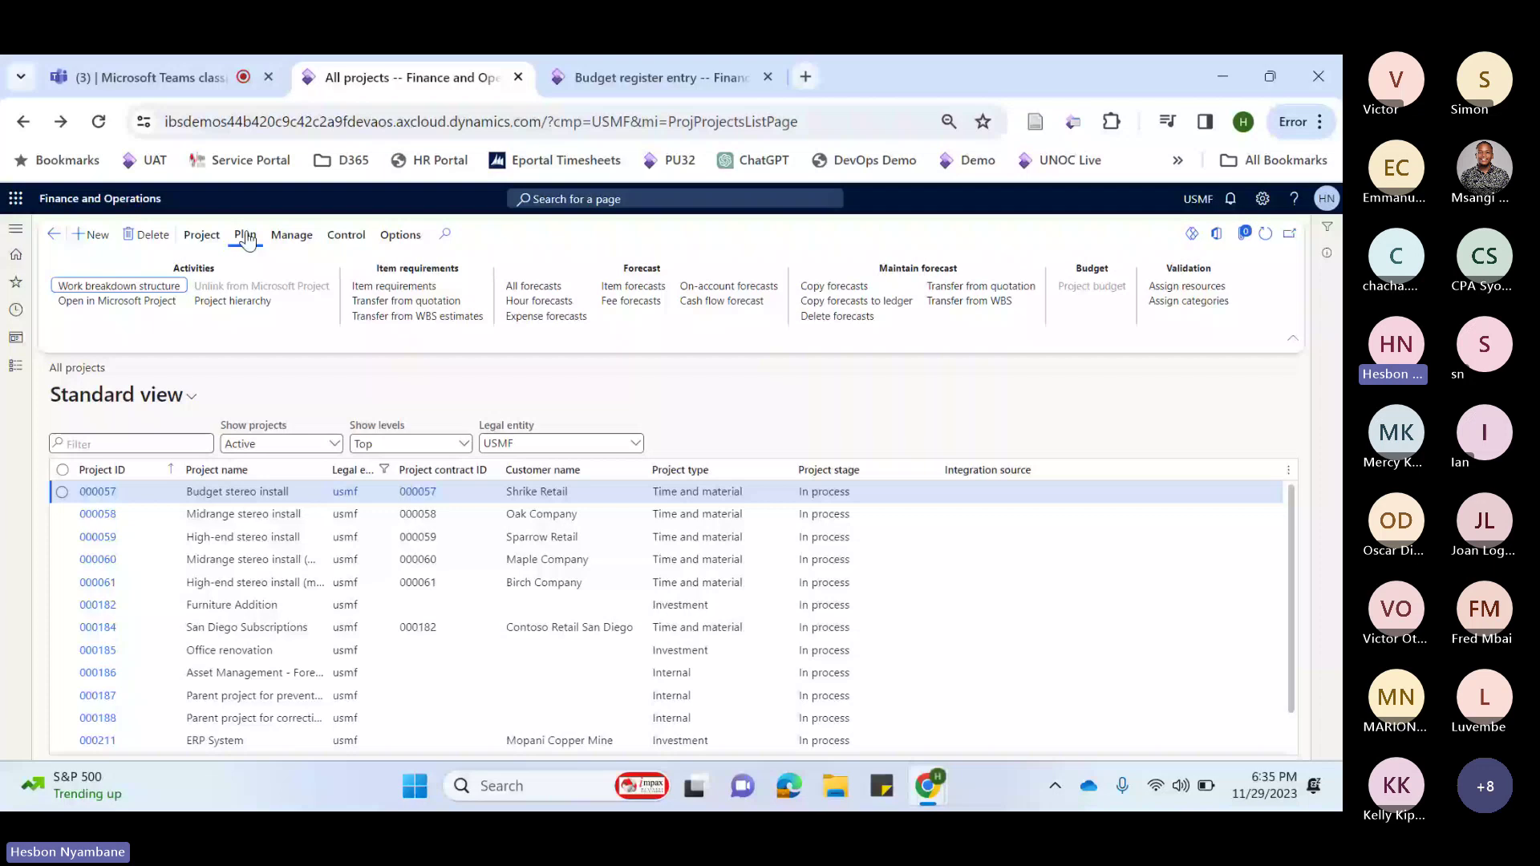
click(347, 237)
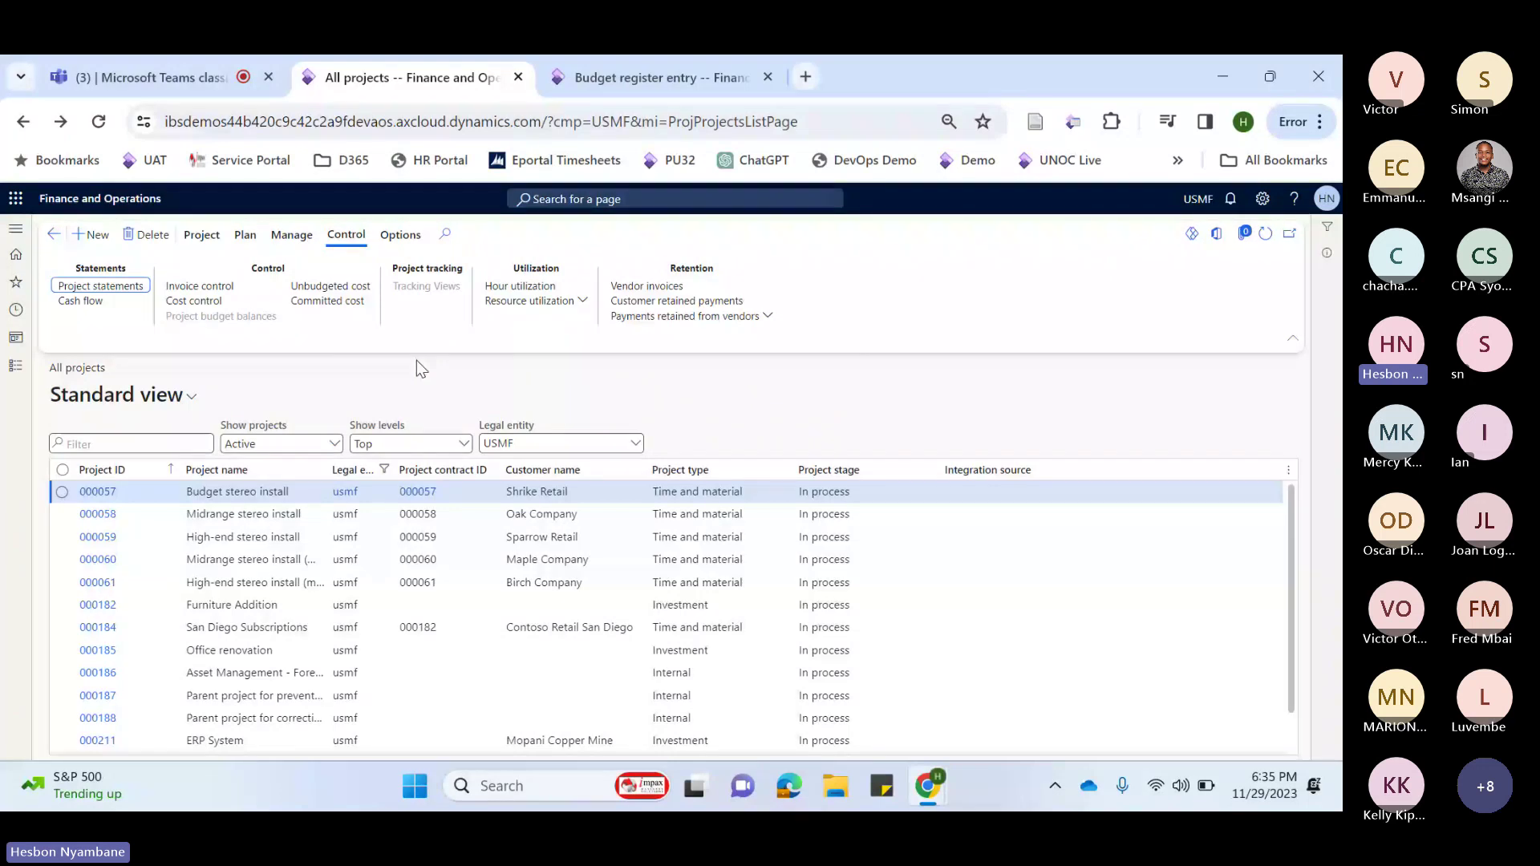
Switch to the budget register browser tab and display the Project management and accounting module with all its groups expanded
click(16, 369)
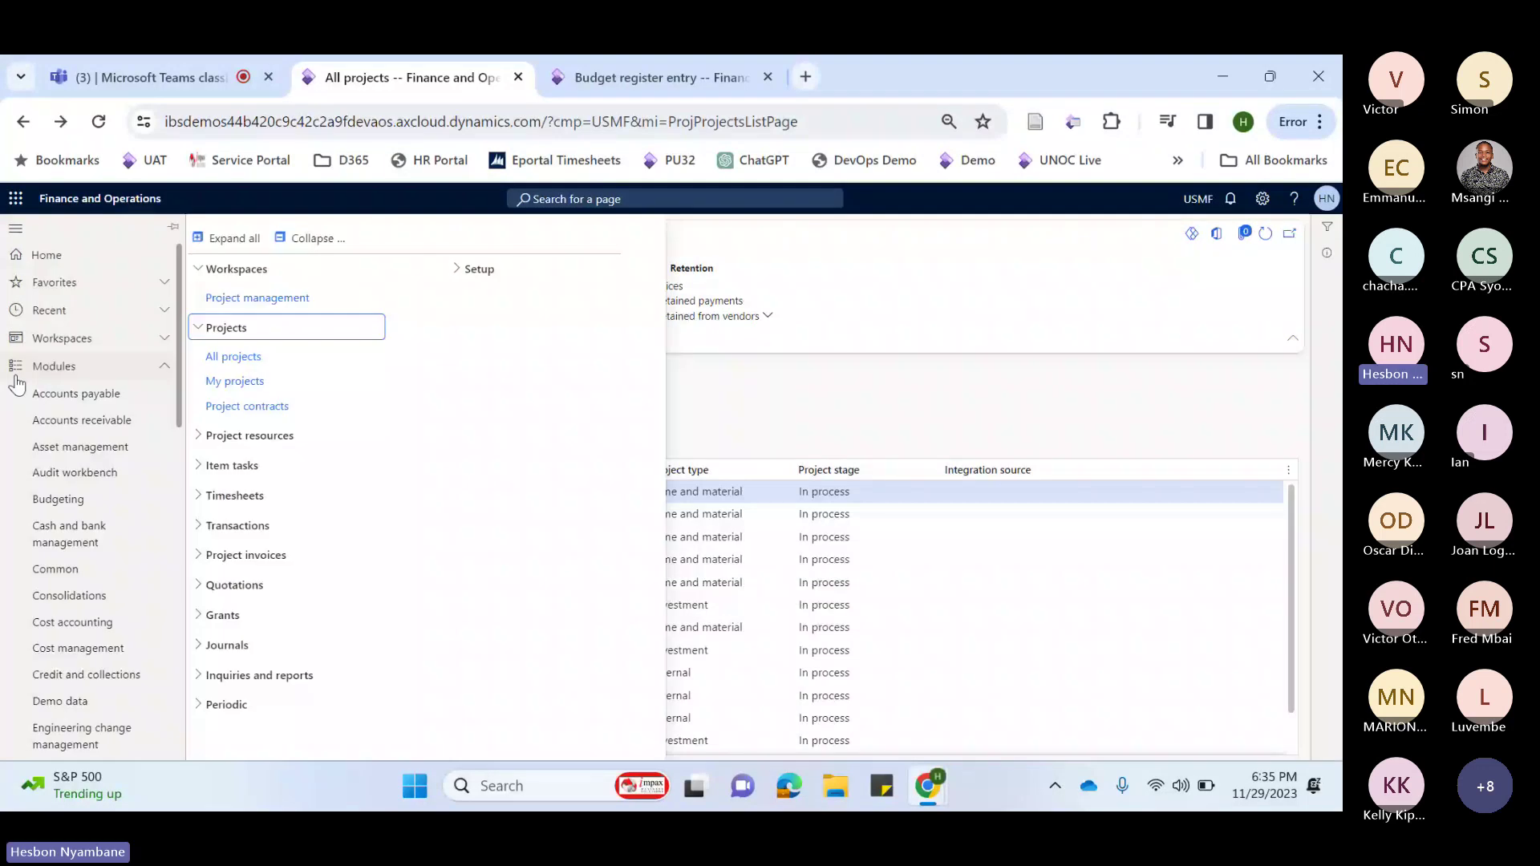
key(ctrl+Tab)
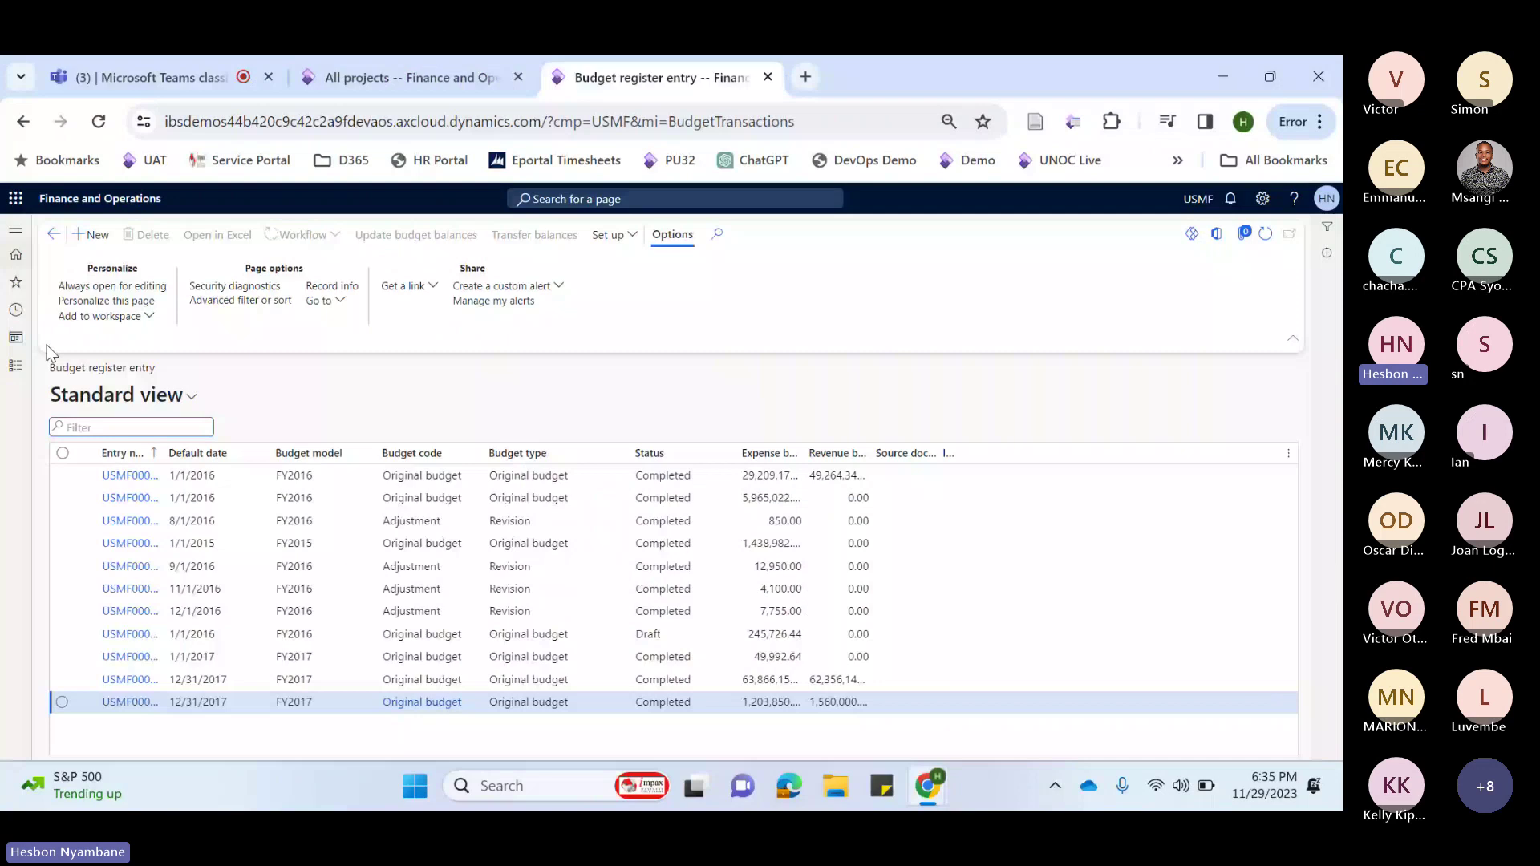
click(15, 365)
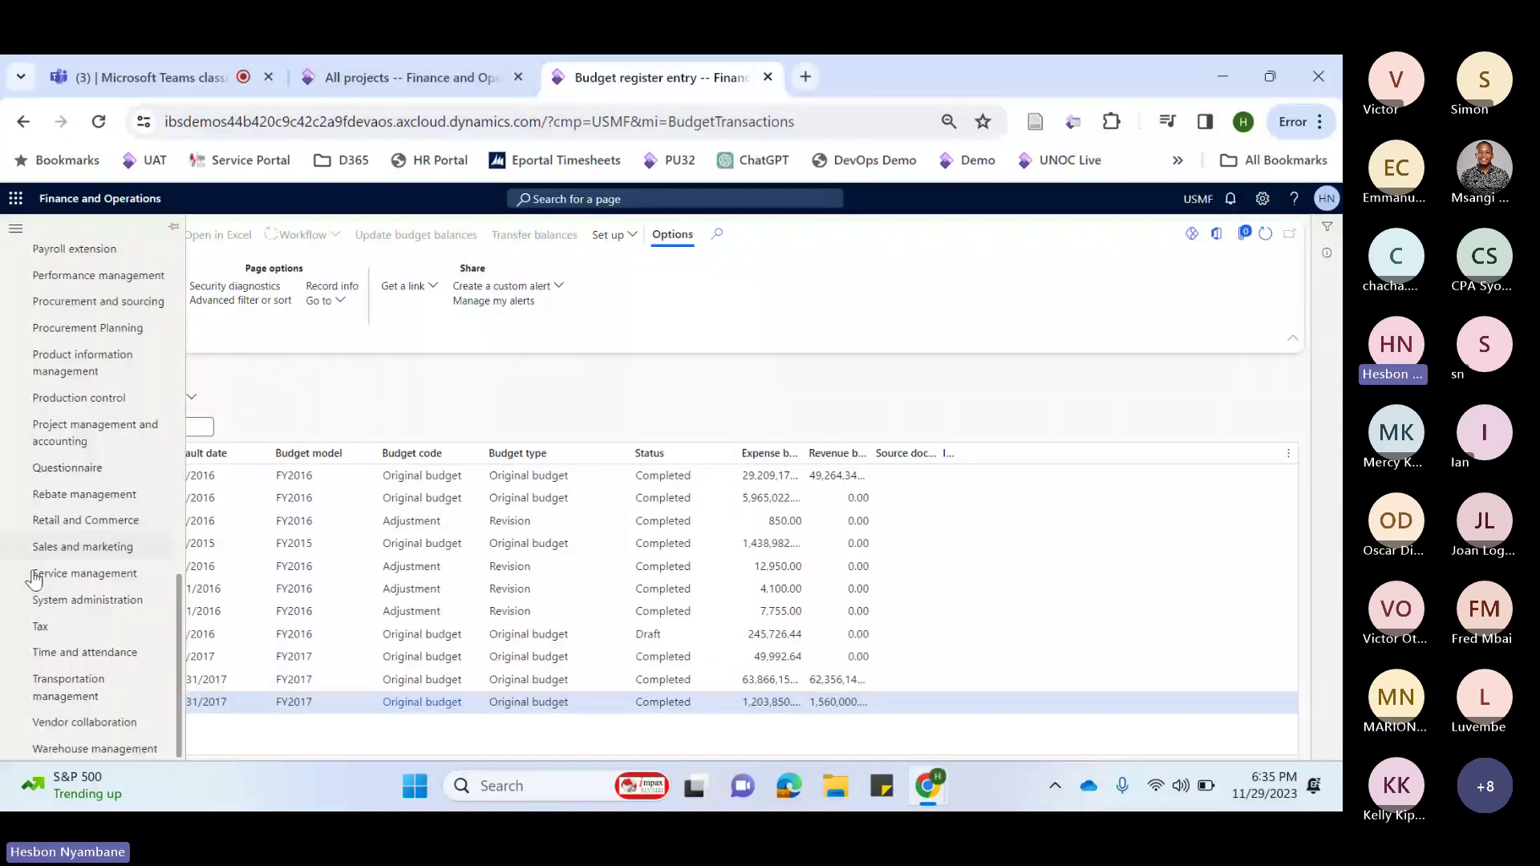
click(95, 432)
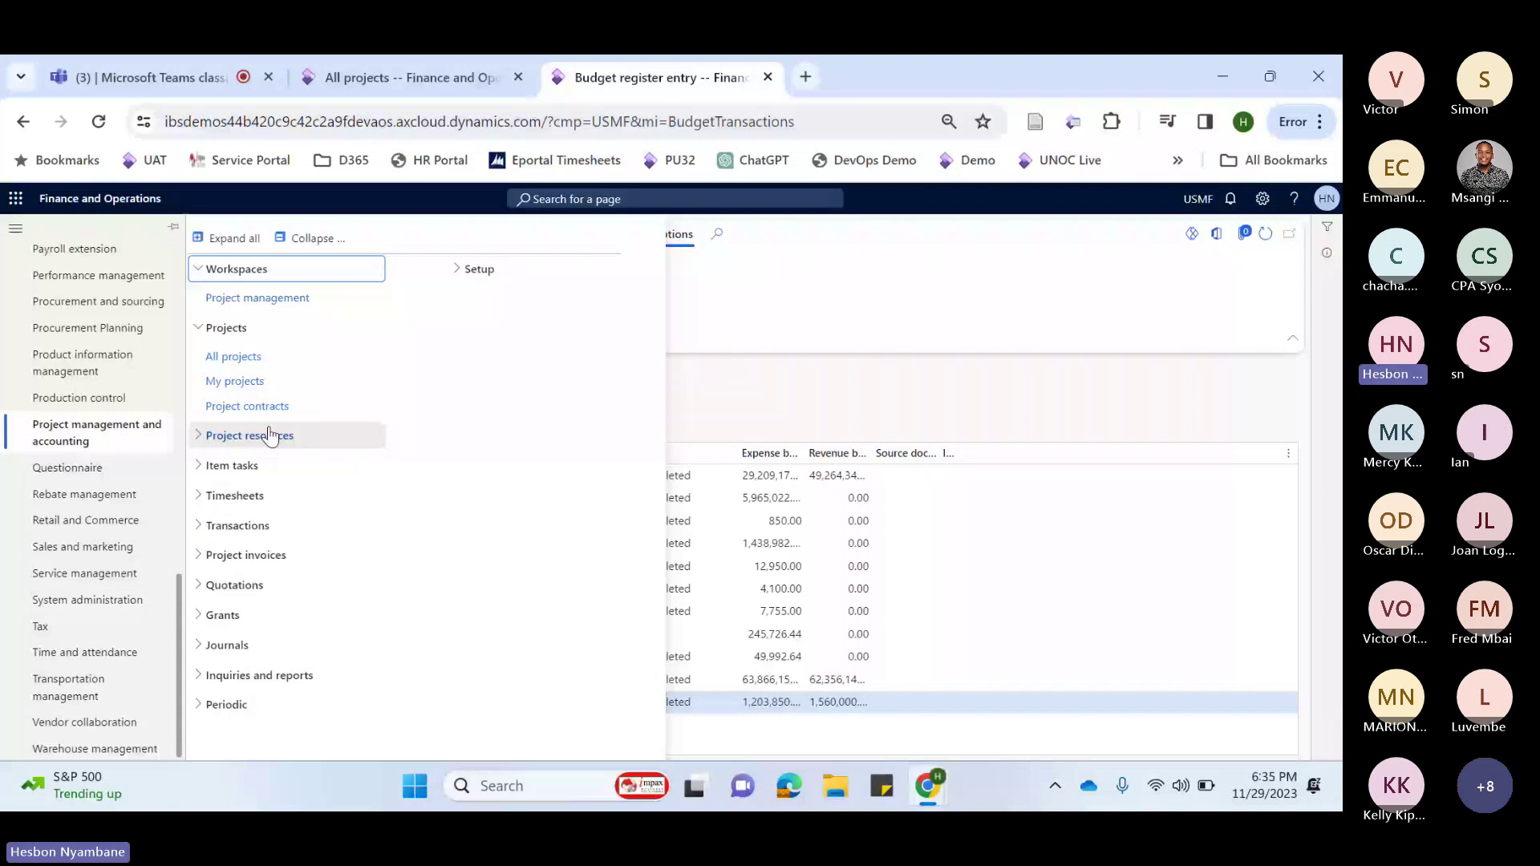
click(232, 238)
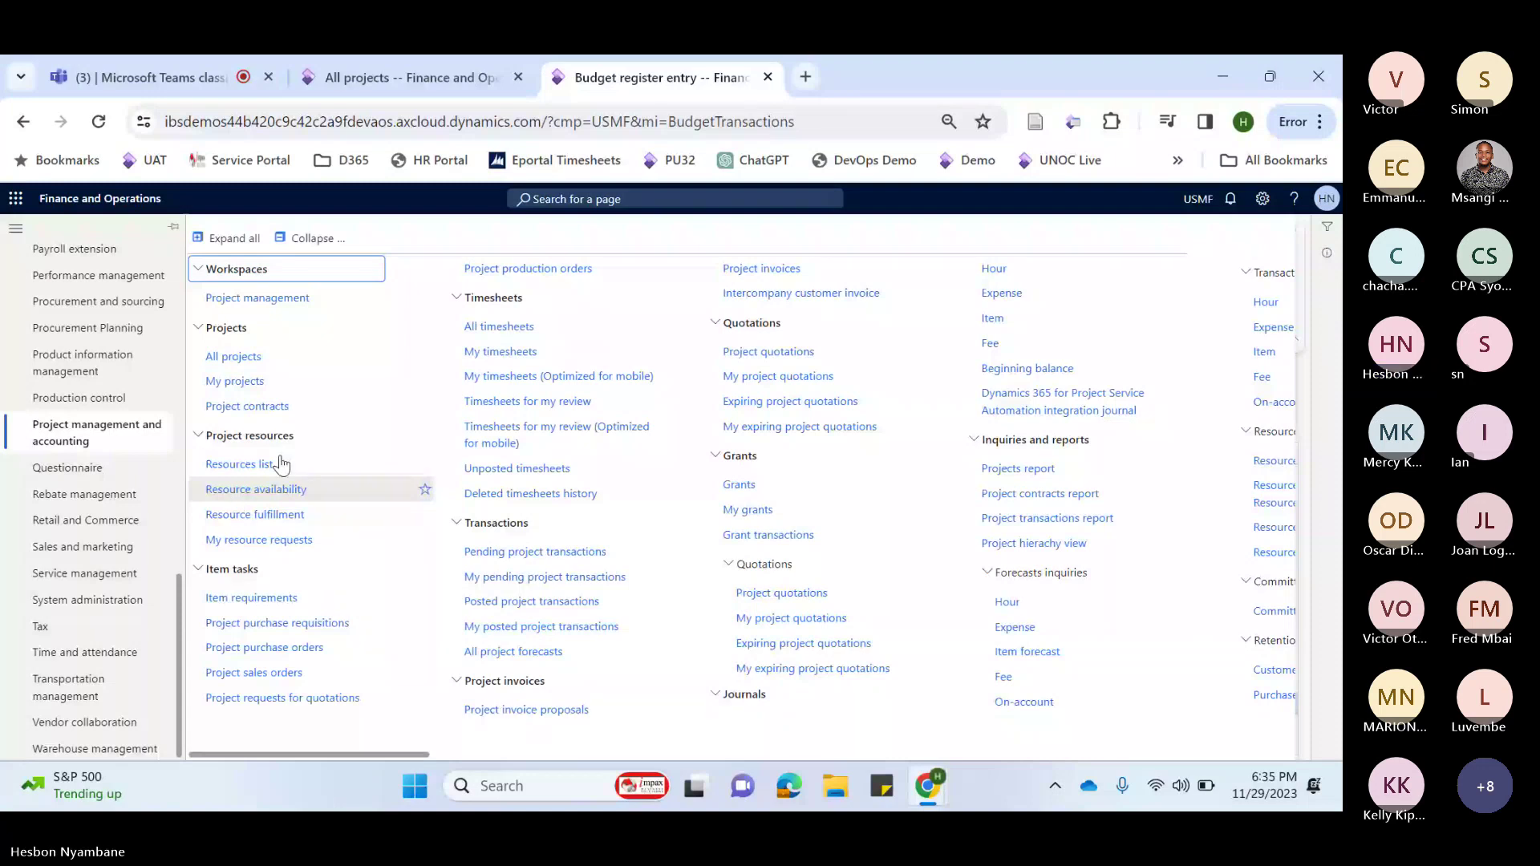
Unmute the microphone in the Teams meeting and return to the expanded Project management and accounting entries to look over quotations, grants and inquiries
key(ctrl+1)
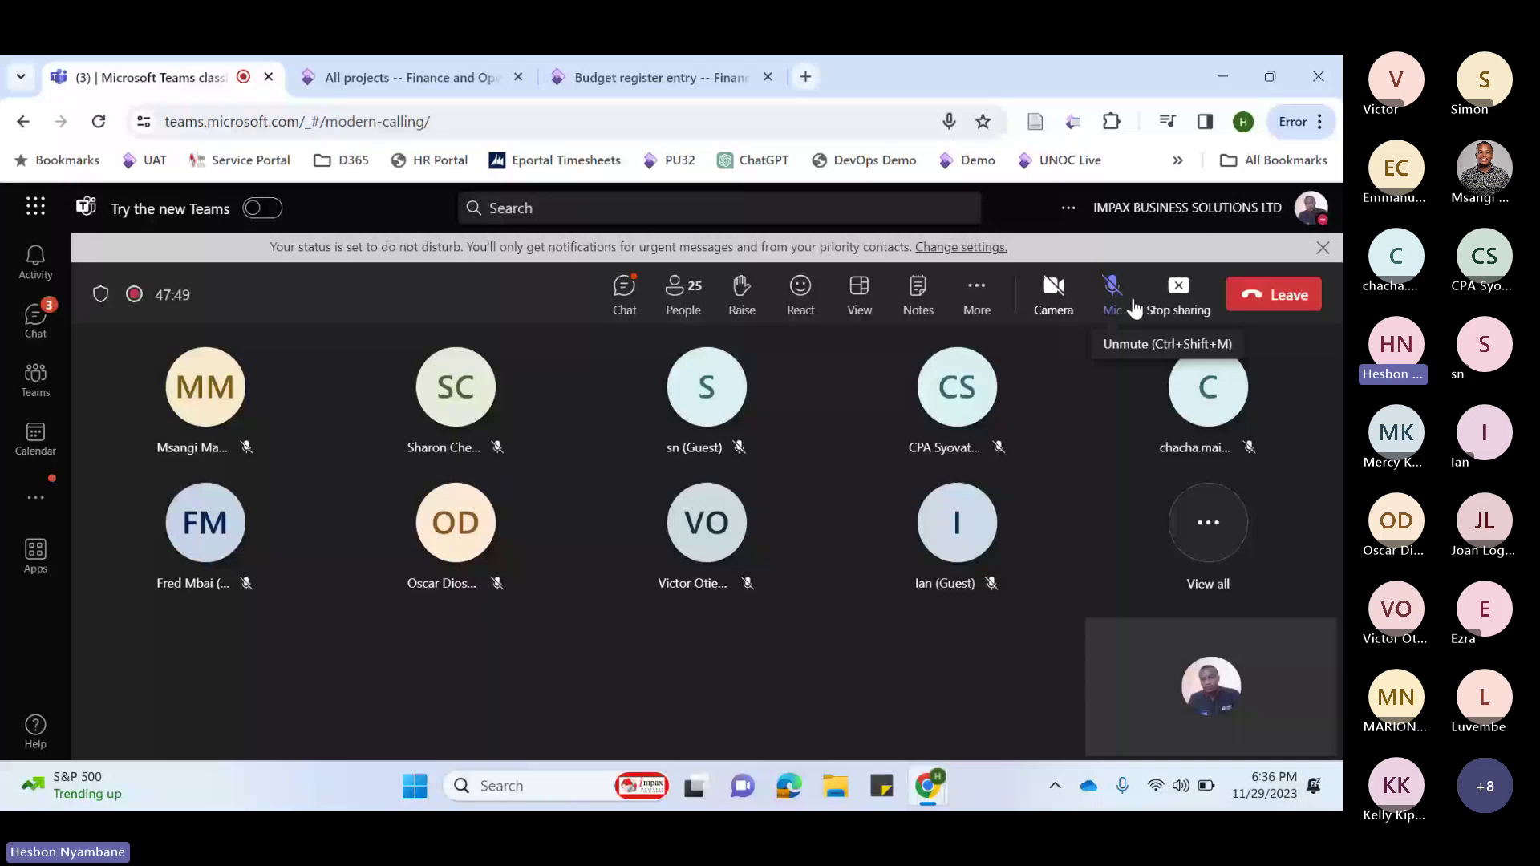
click(1105, 314)
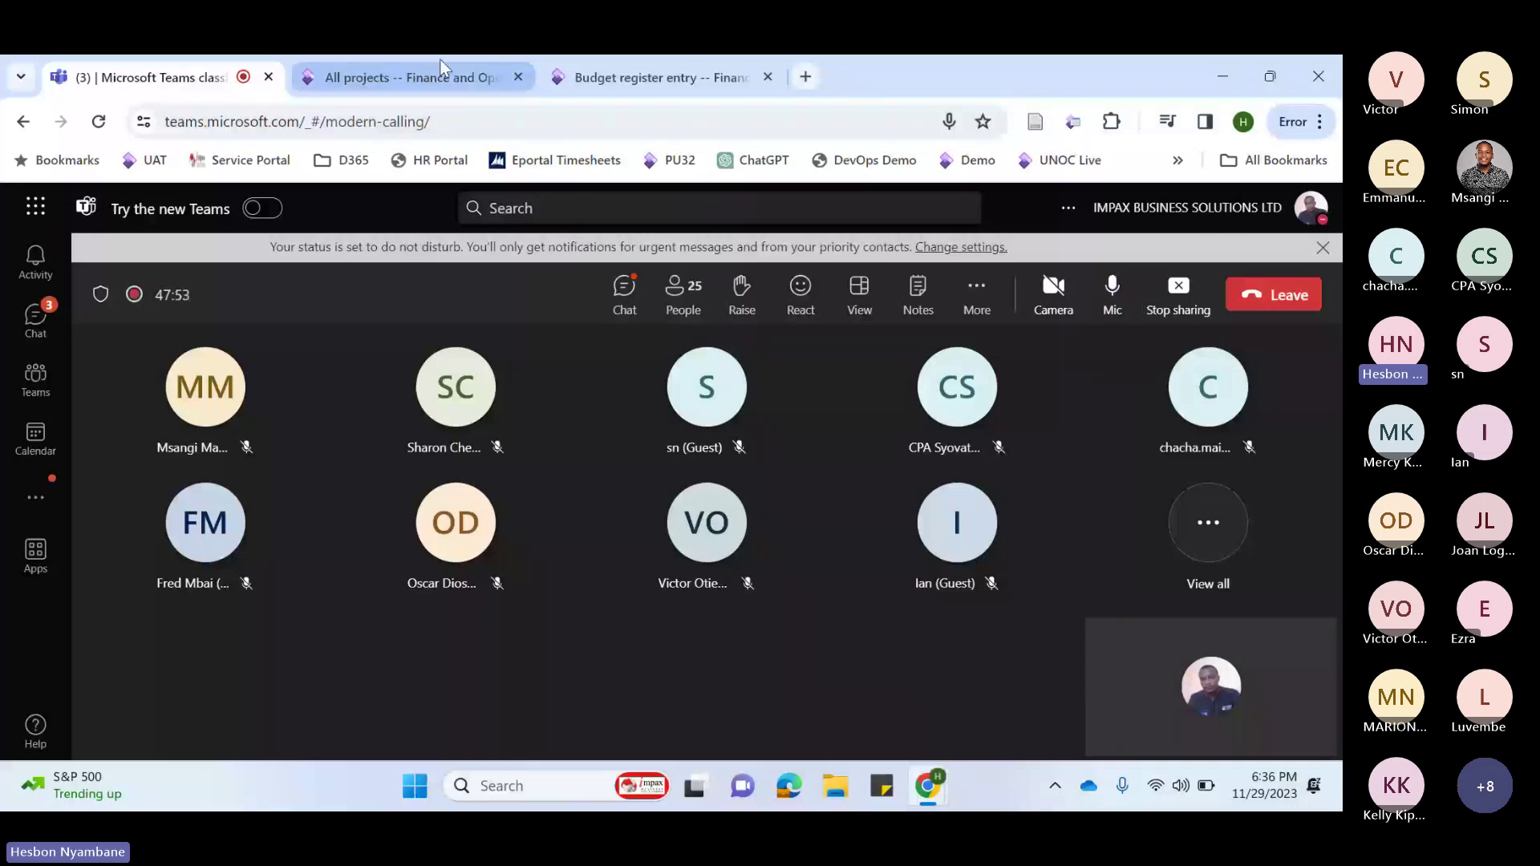
key(ctrl+3)
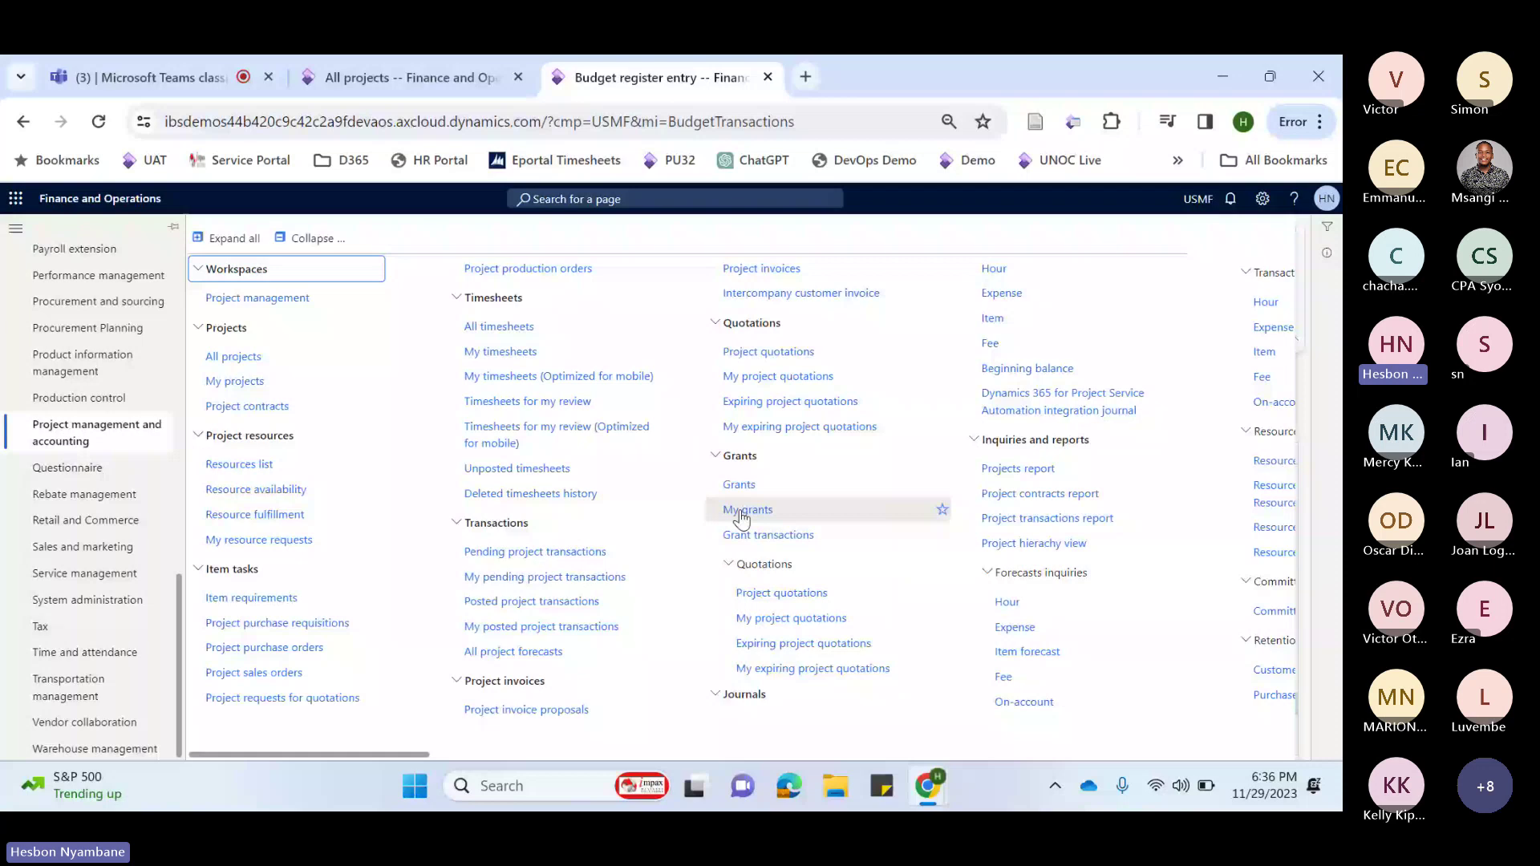
scroll(662, 430, right, 2)
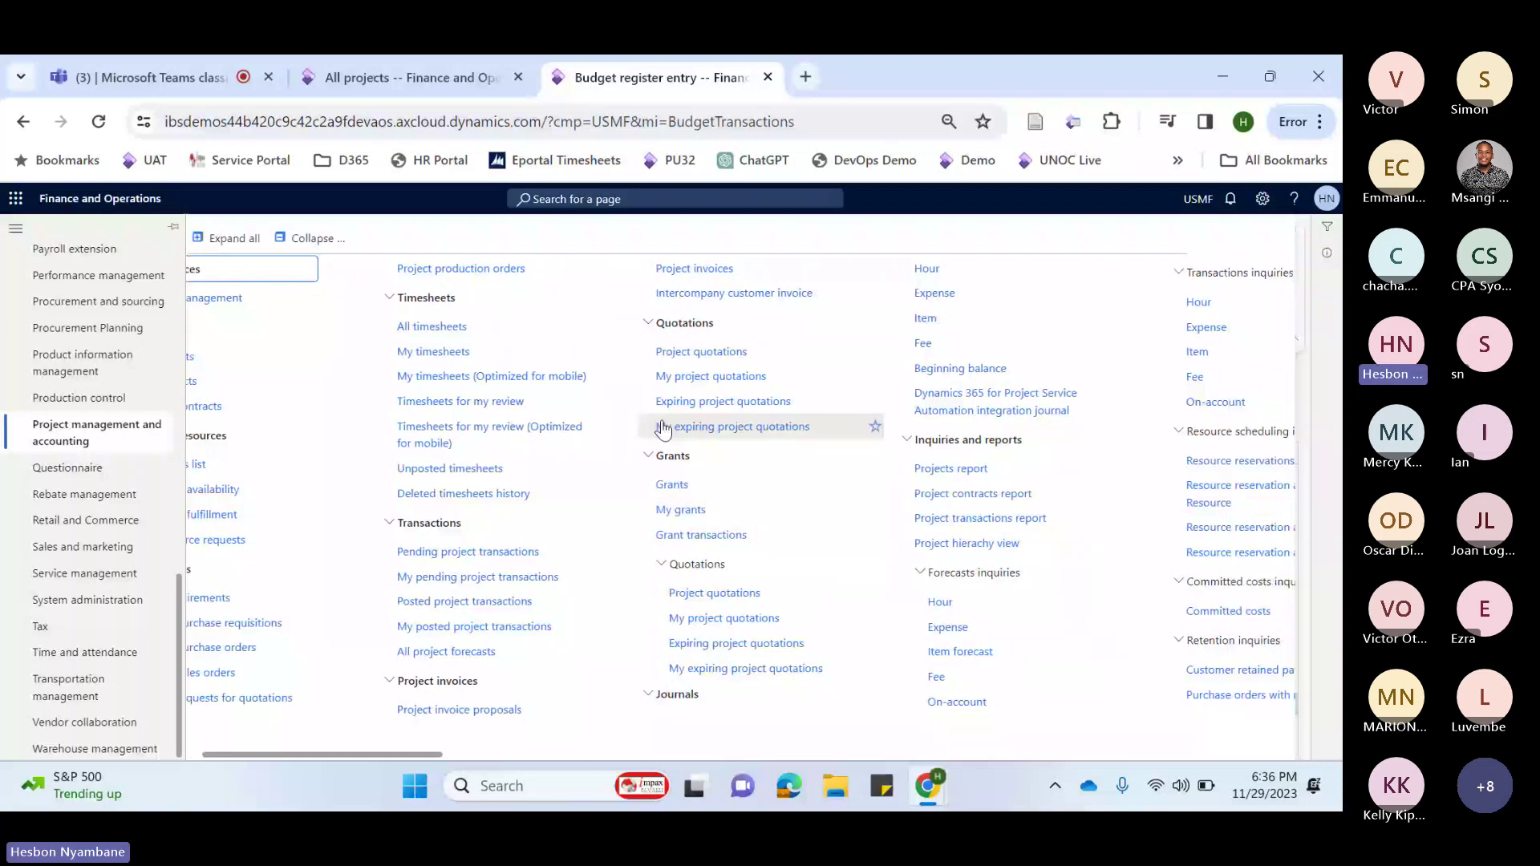
Examine the remaining Project management and accounting entries, from quotations, grants and inquiries through profit and loss, WIP, cash flow and payroll allocation reports
scroll(663, 430, right, 3)
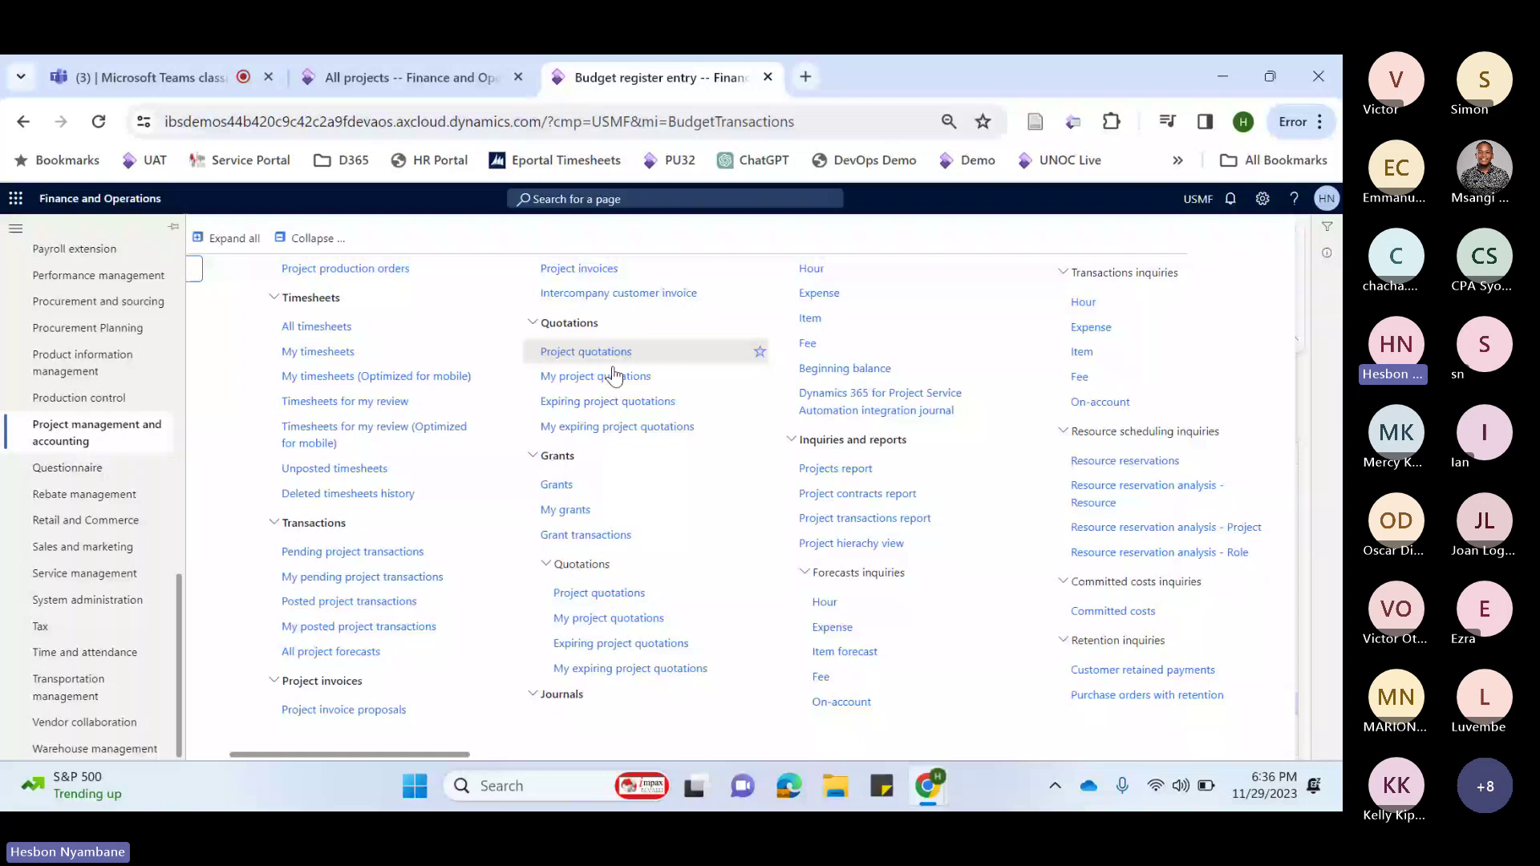
scroll(345, 722, right, 1)
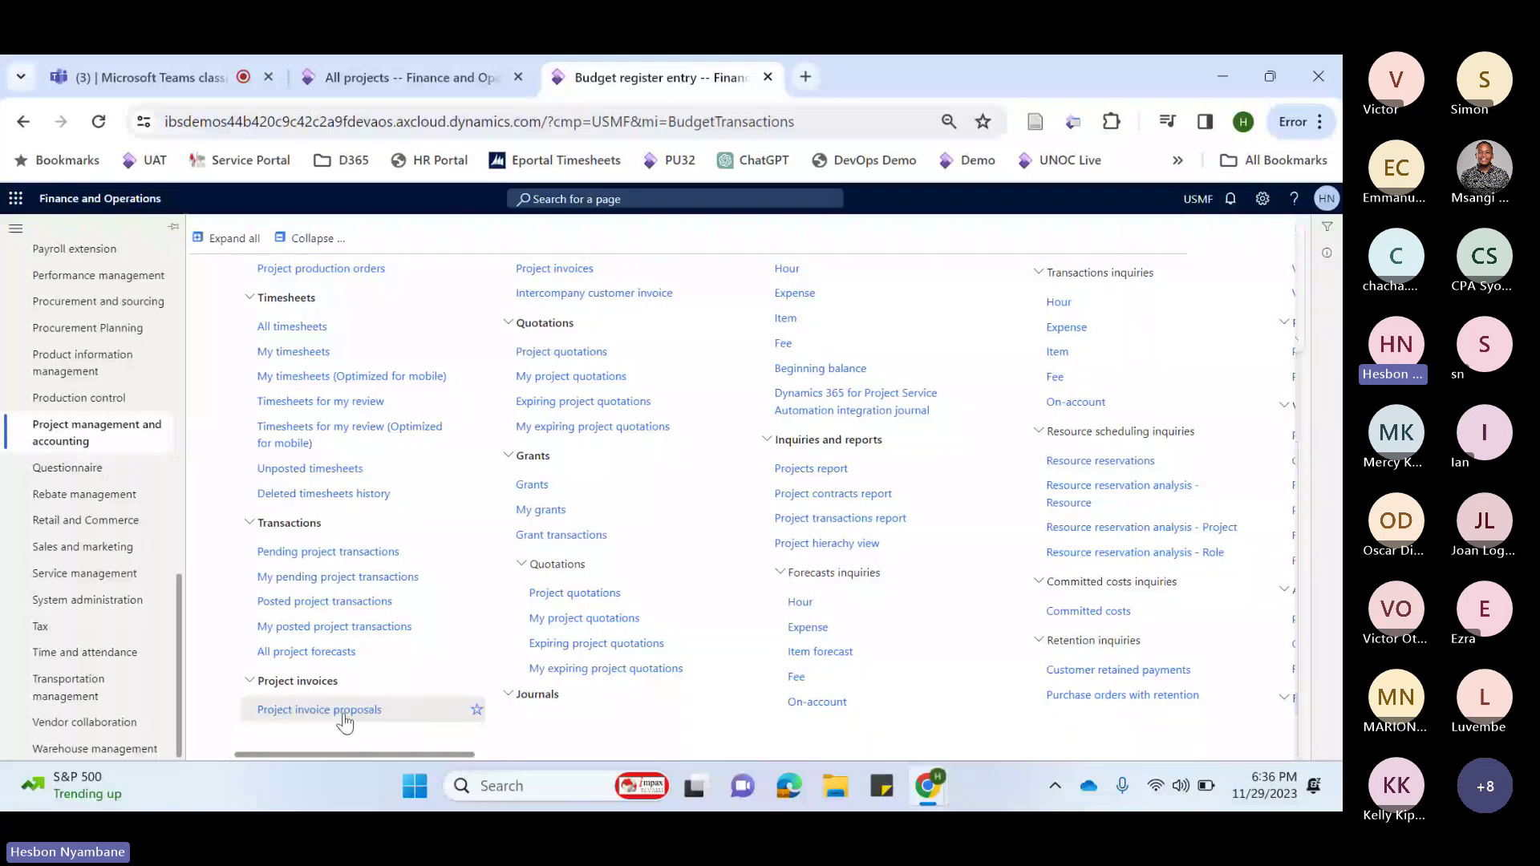
scroll(739, 638, right, 3)
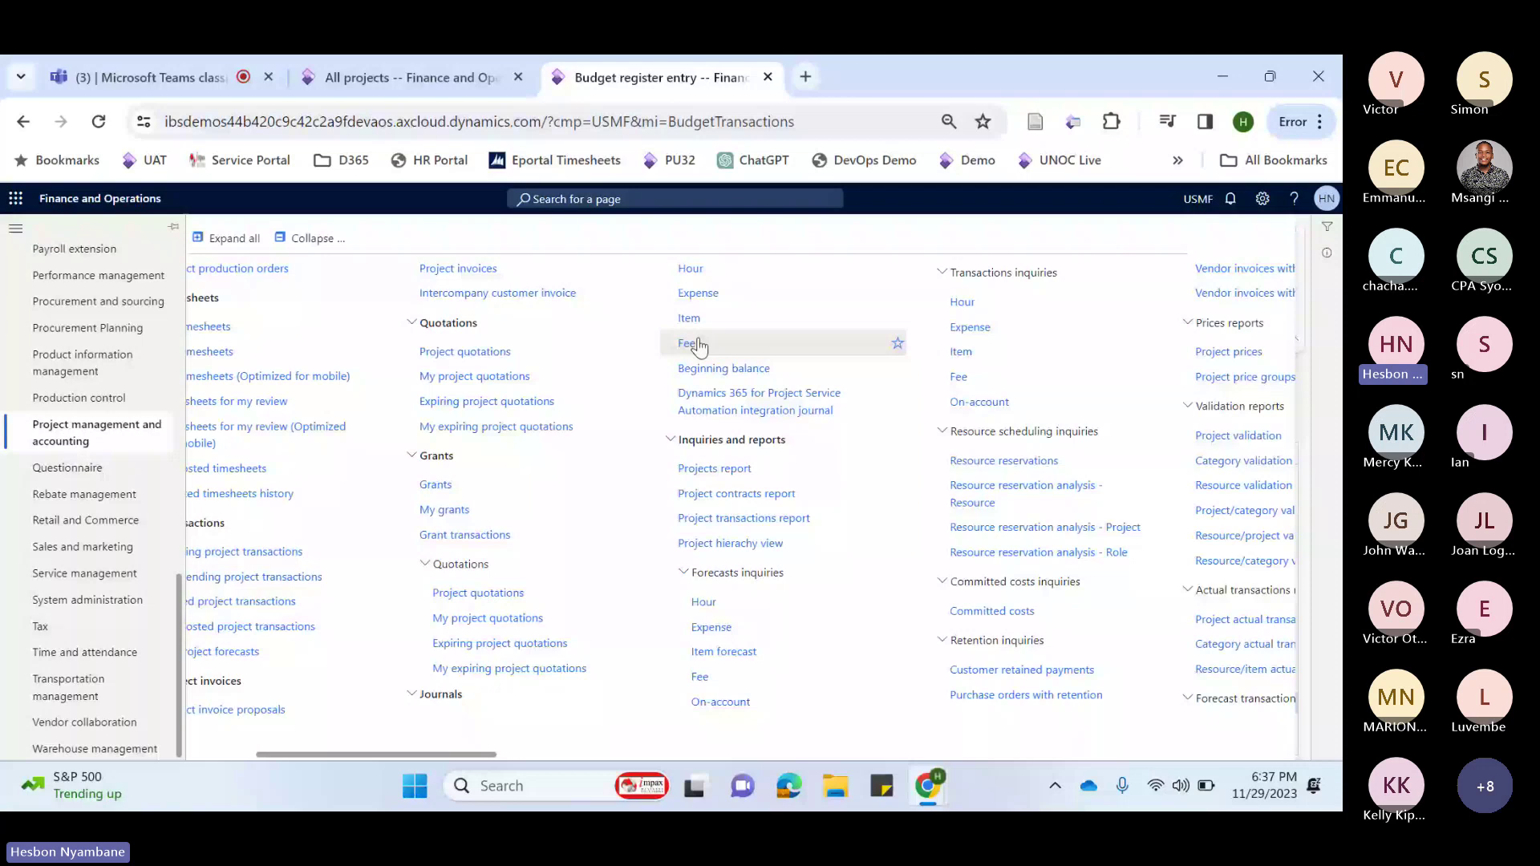
scroll(724, 316, right, 2)
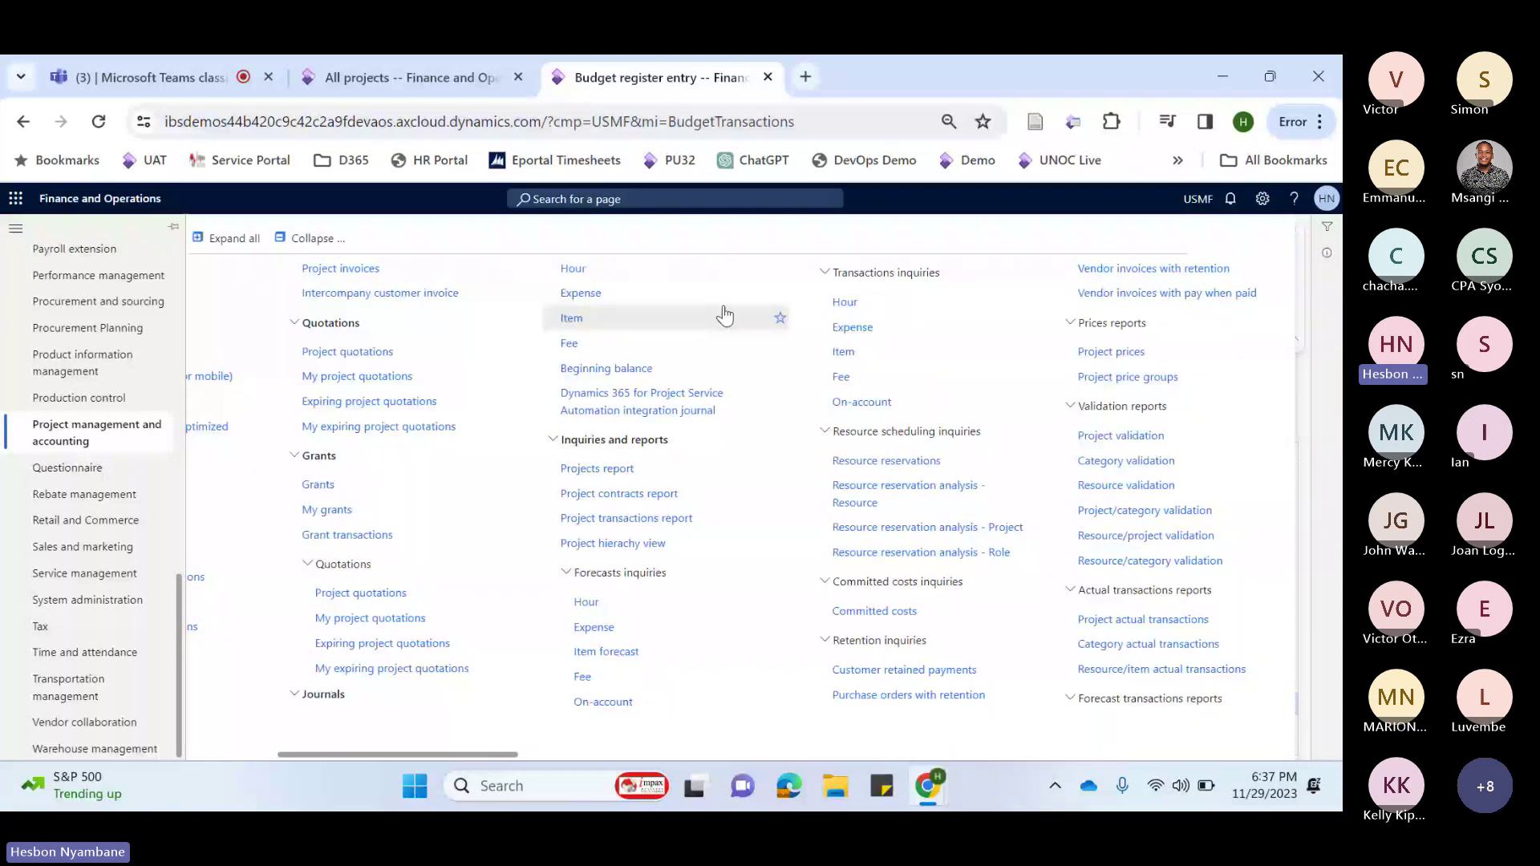
scroll(725, 315, right, 10)
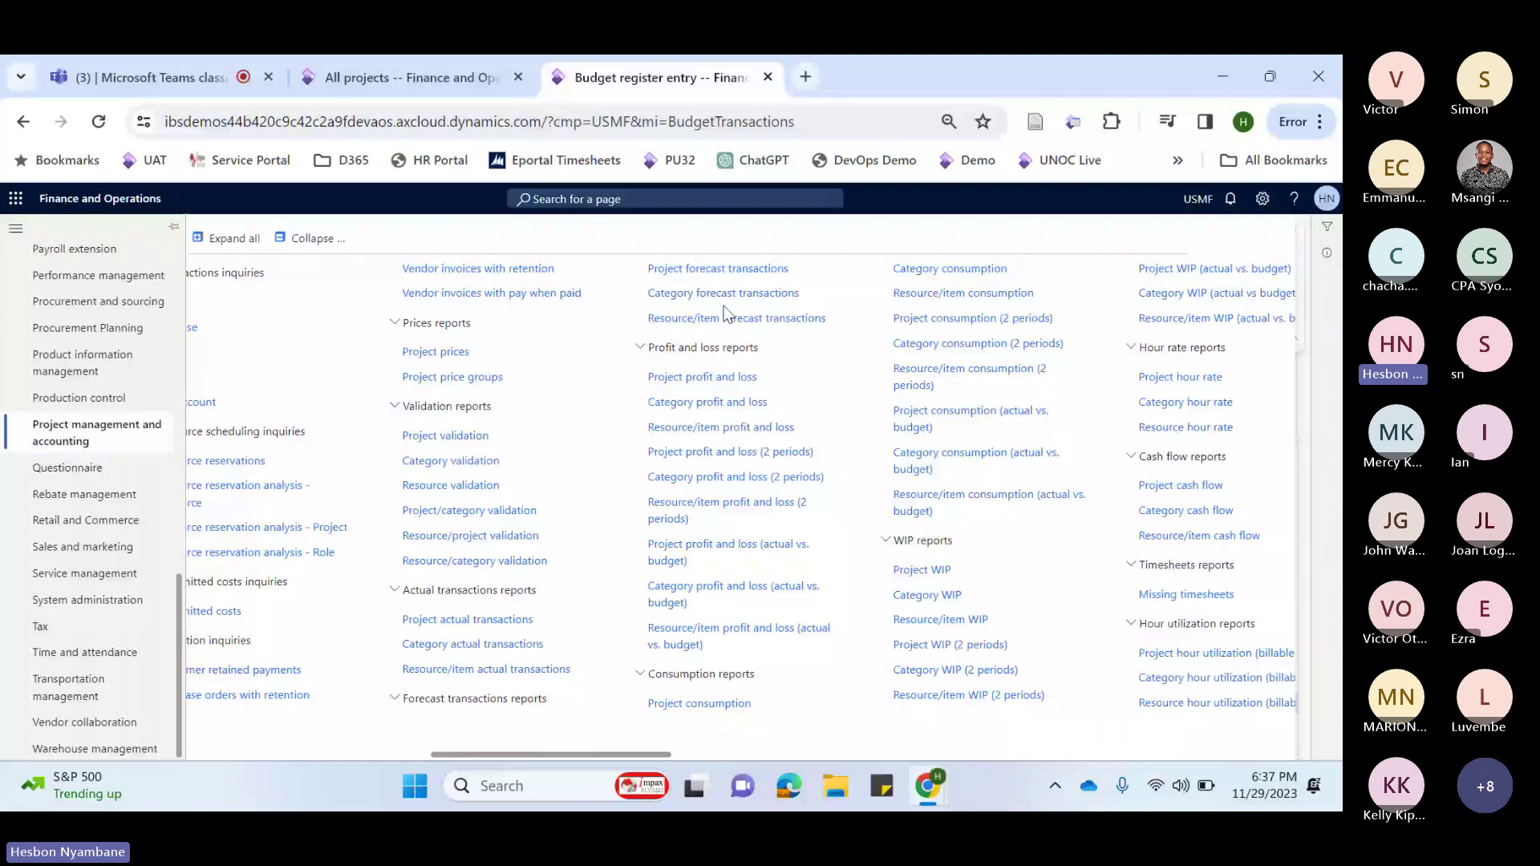
scroll(724, 314, right, 1)
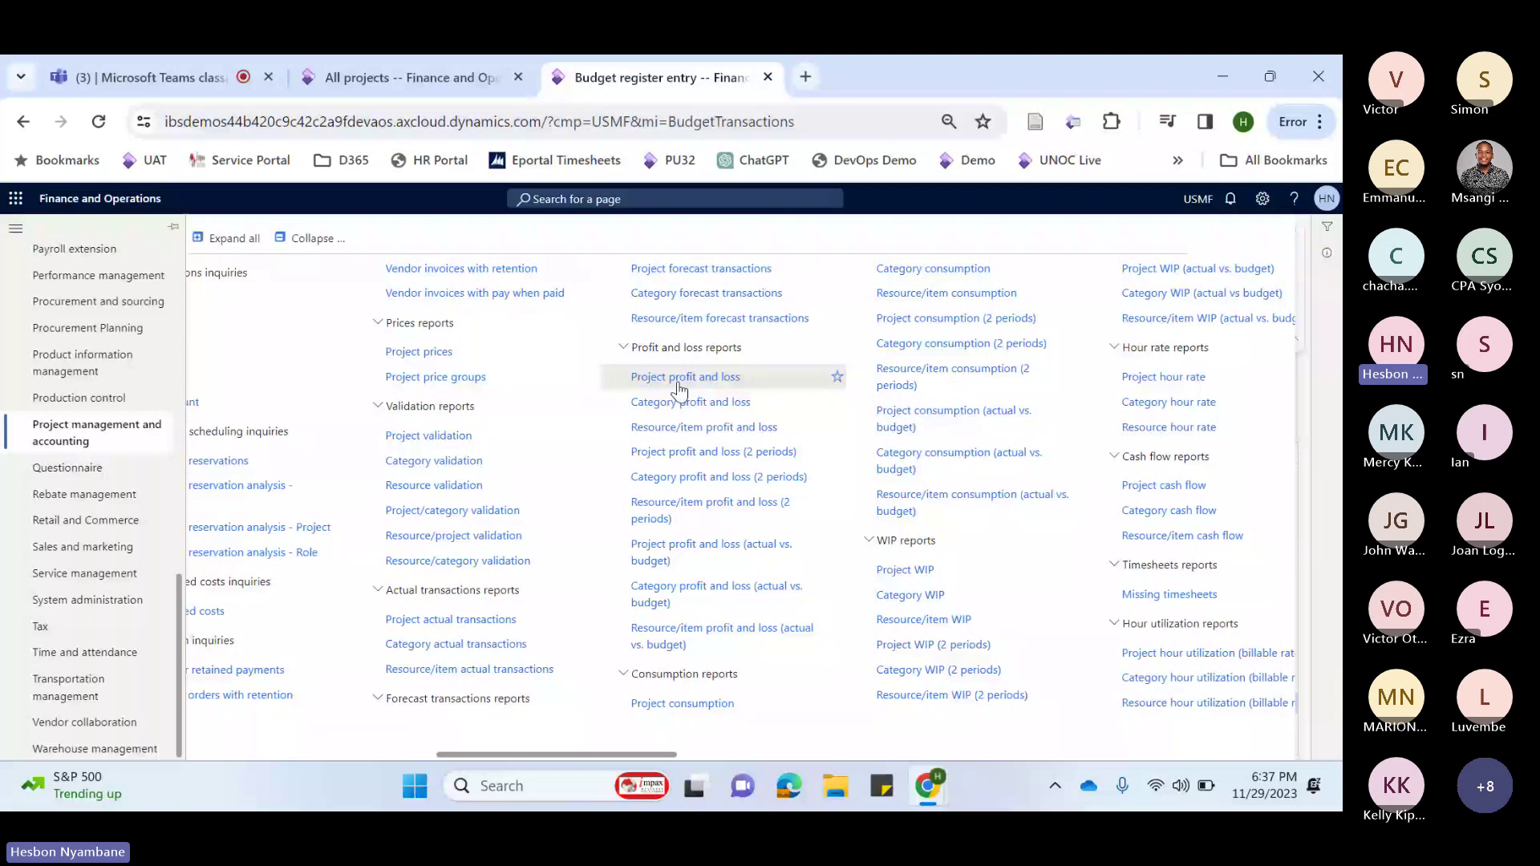
scroll(677, 389, right, 4)
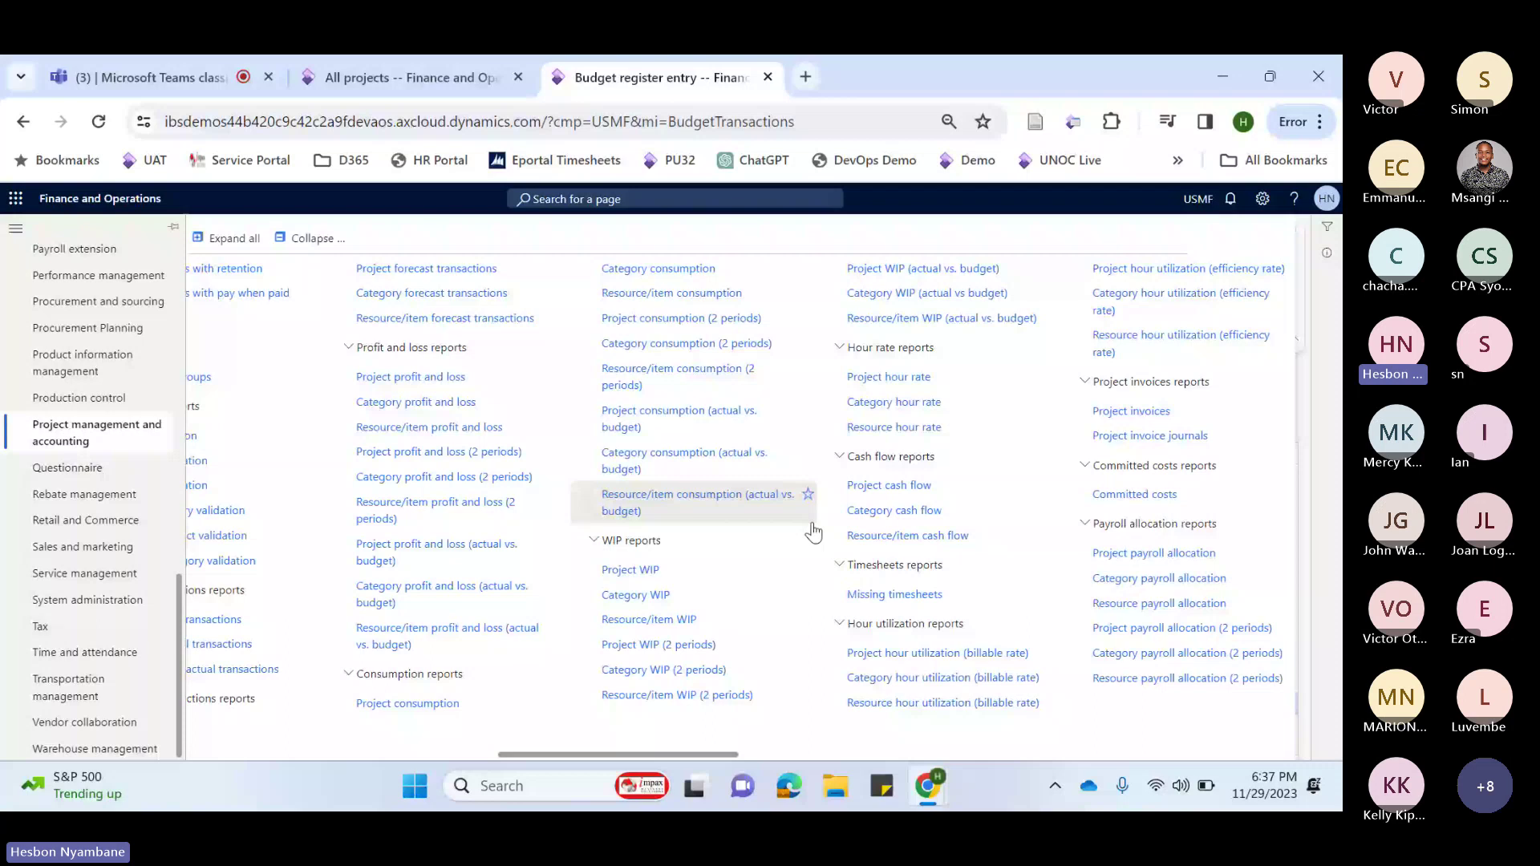
scroll(813, 531, right, 3)
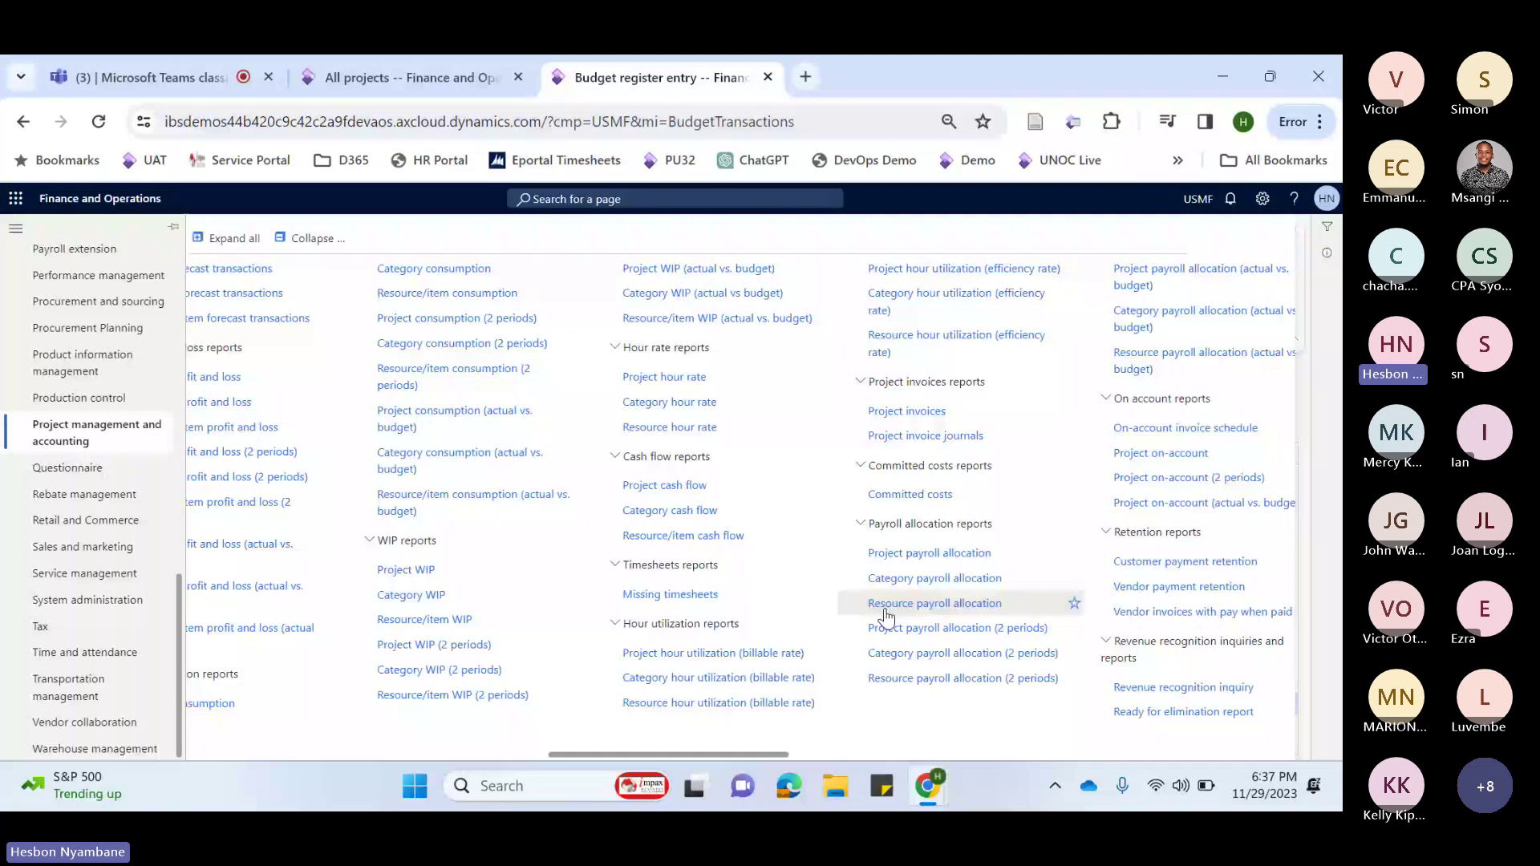
Display the Landed cost module with all its groups expanded to look over voyages, shipping containers, tracking and costing setup
scroll(67, 440, up, 2)
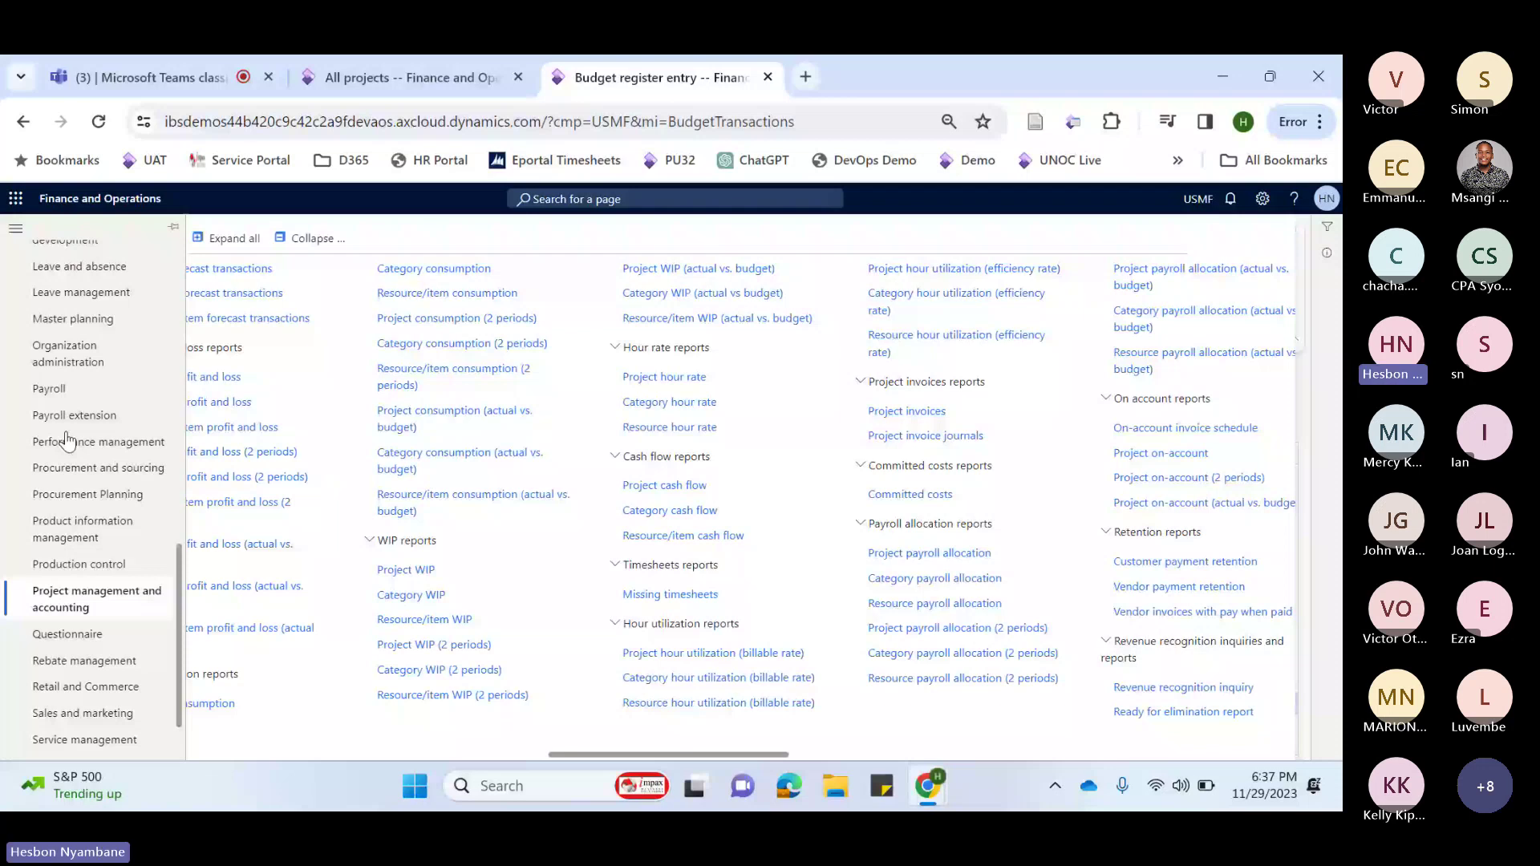
scroll(67, 441, up, 5)
click(62, 634)
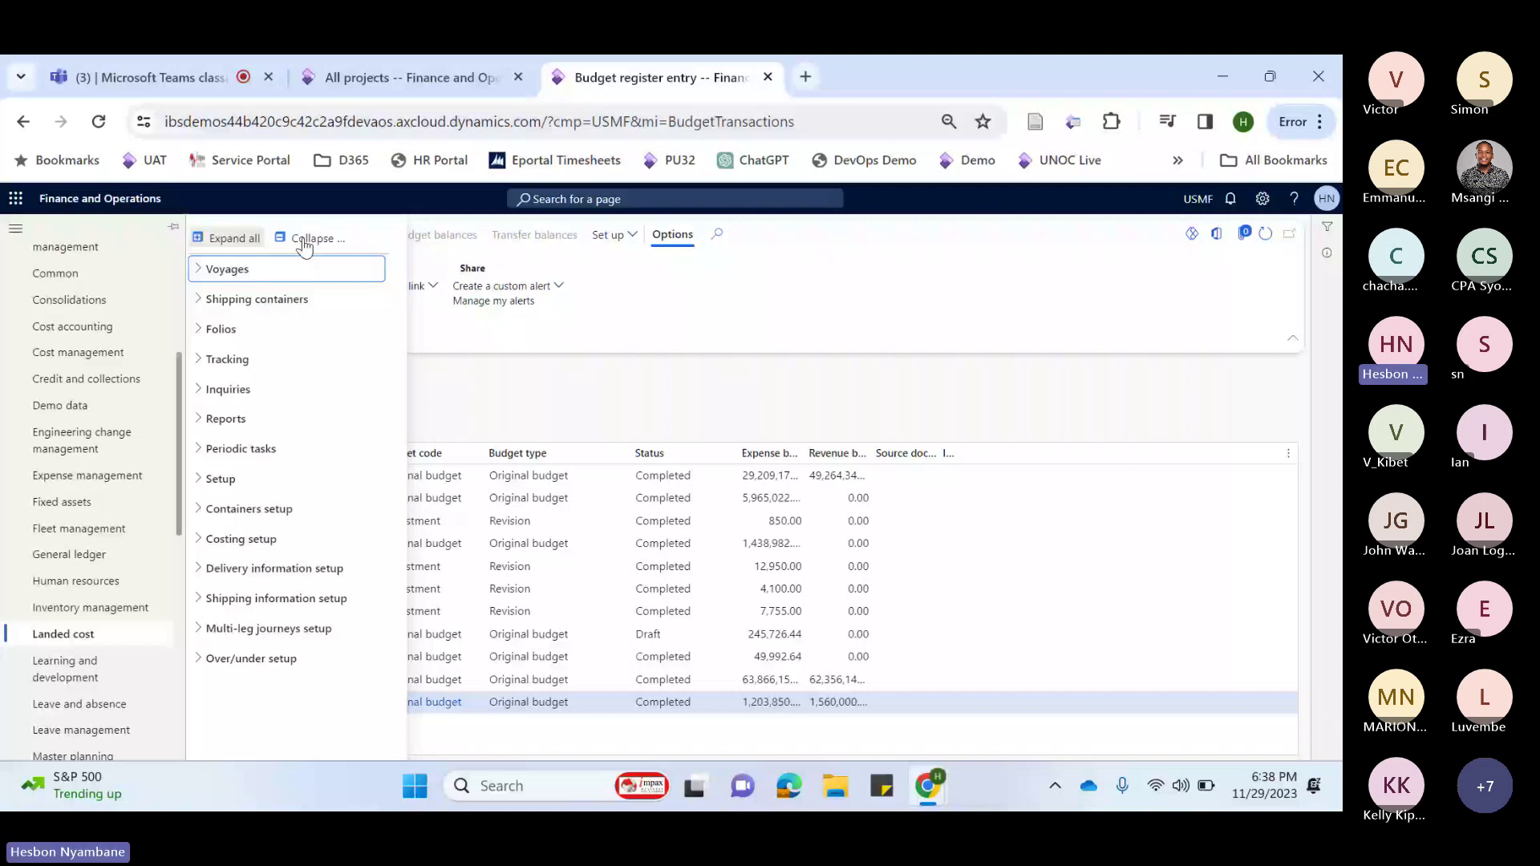
click(233, 240)
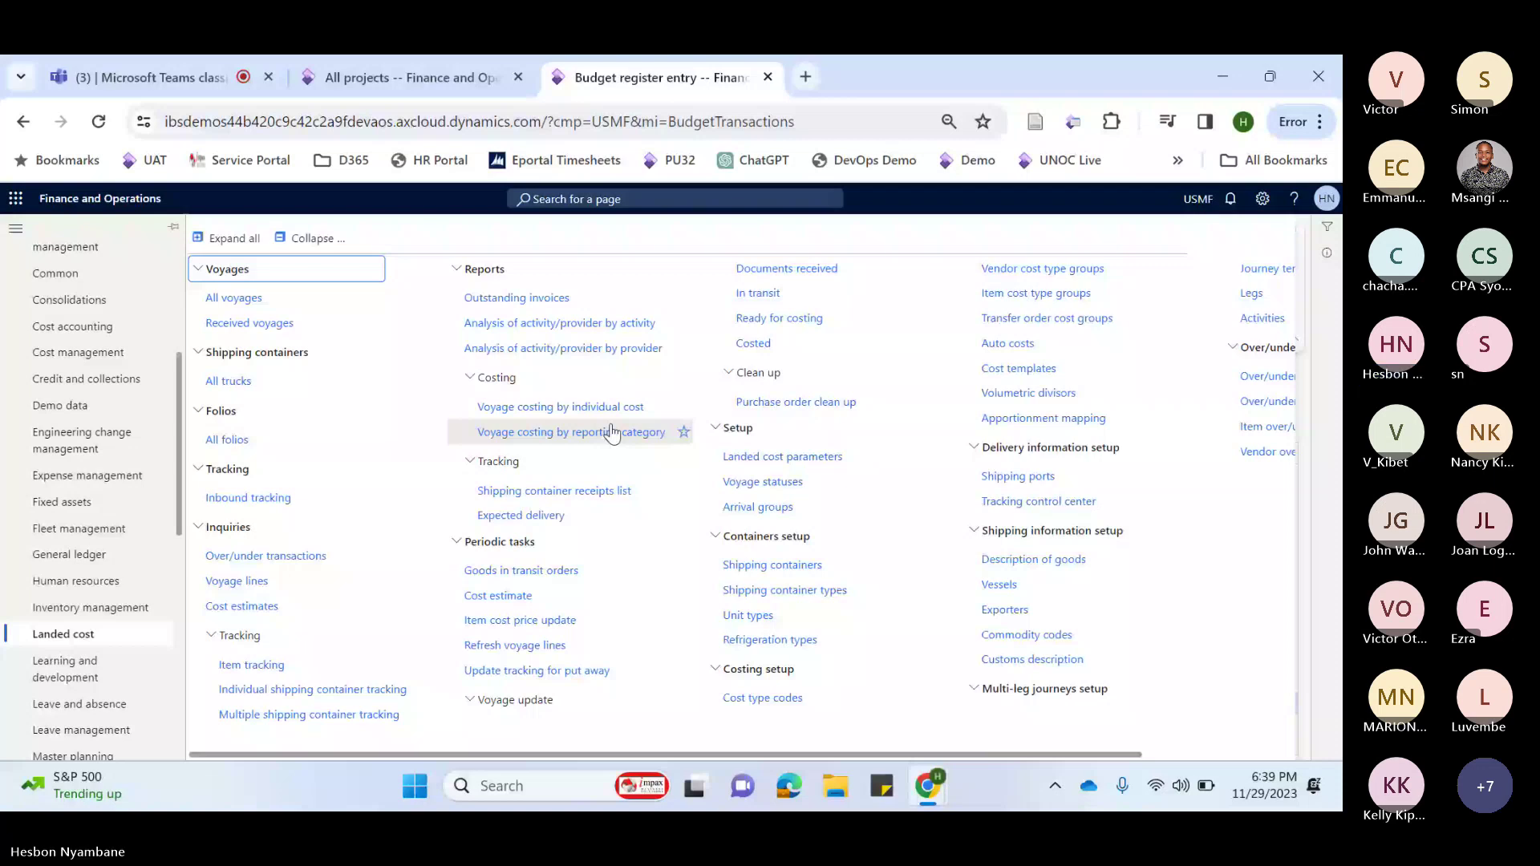
Display the Service management module's entries, followed by those of the Production control module
scroll(129, 607, down, 5)
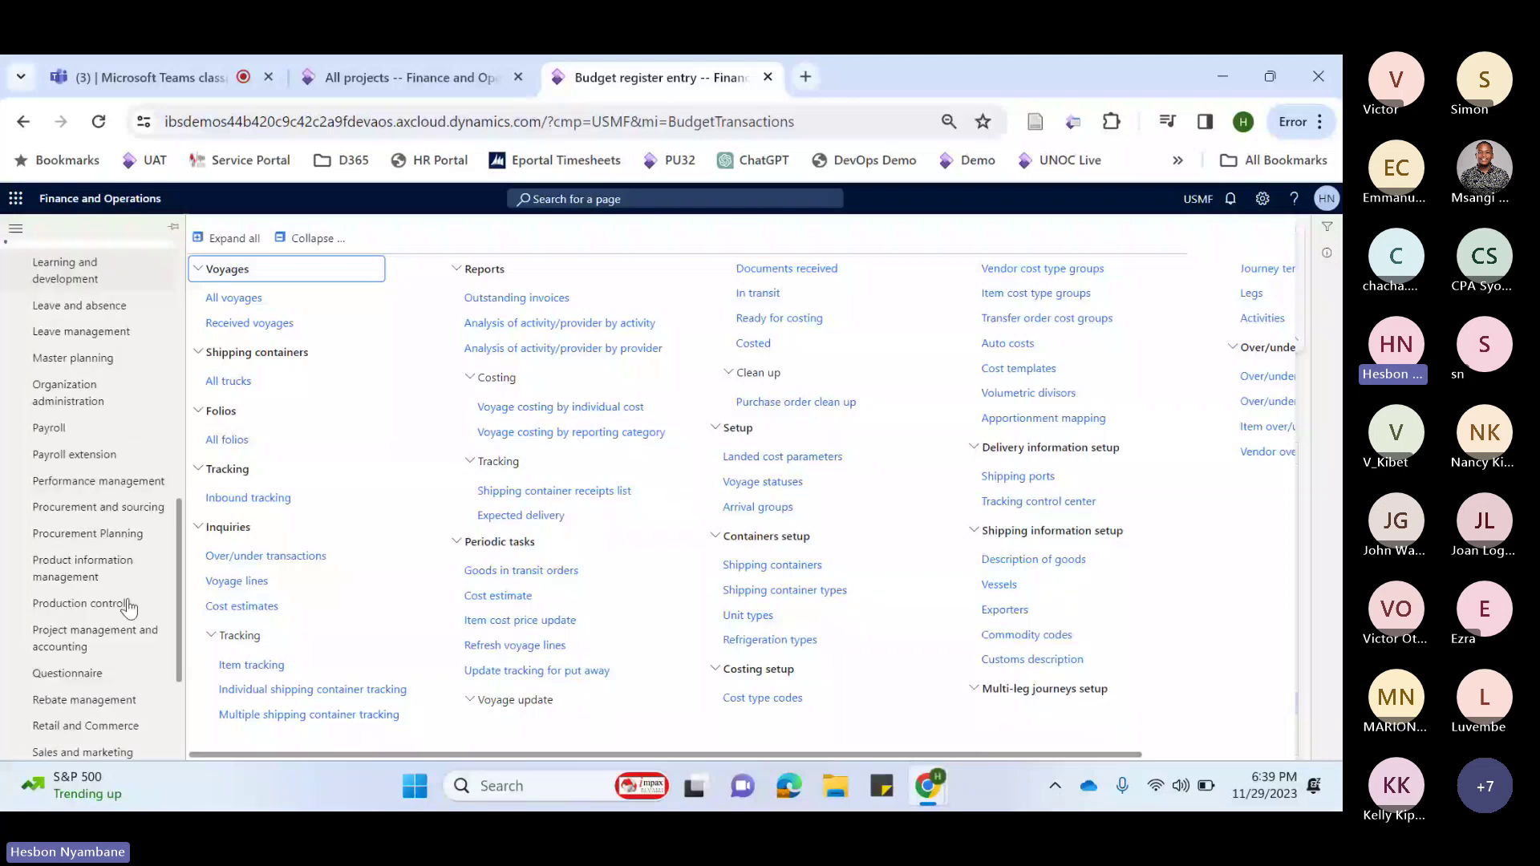
scroll(129, 607, down, 3)
click(86, 573)
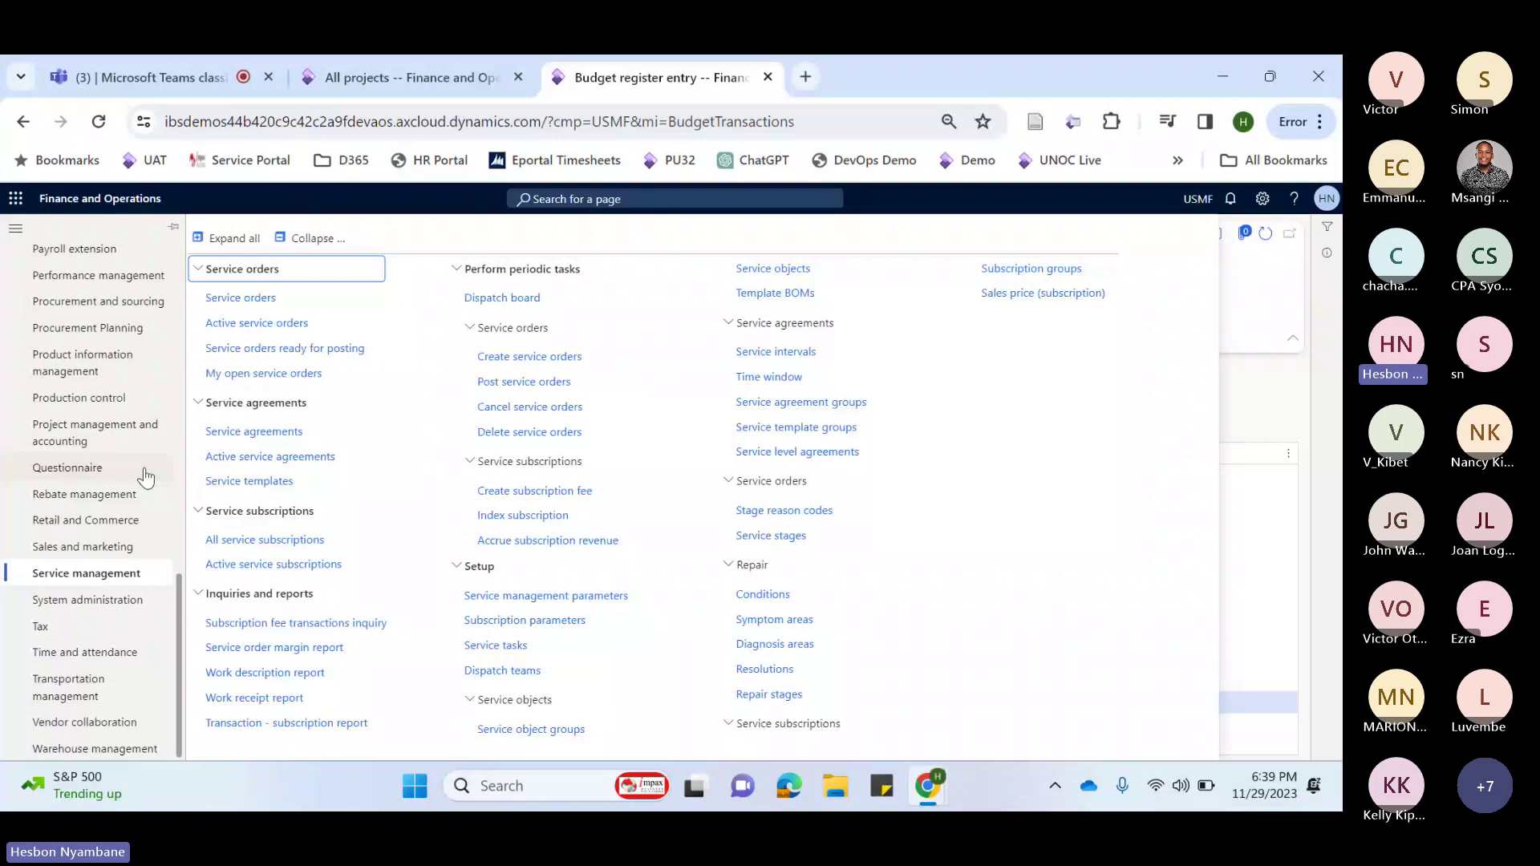
scroll(145, 478, up, 1)
click(122, 453)
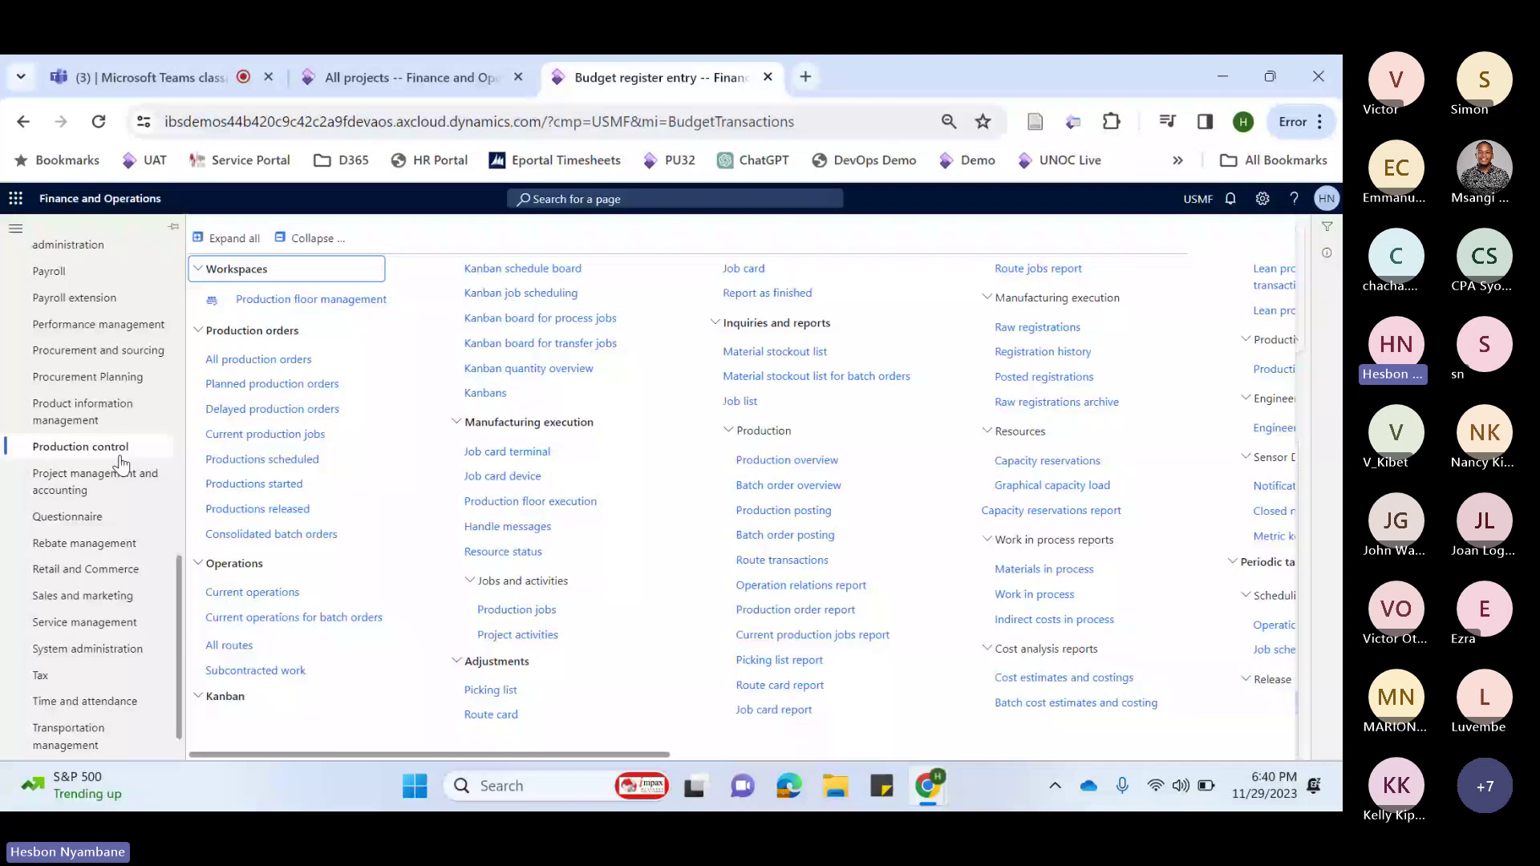
Display the Procurement and sourcing module with Purchase requisitions and Purchase orders expanded, viewing the Sourcing and Bidding entries before collapsing that group
scroll(120, 463, up, 1)
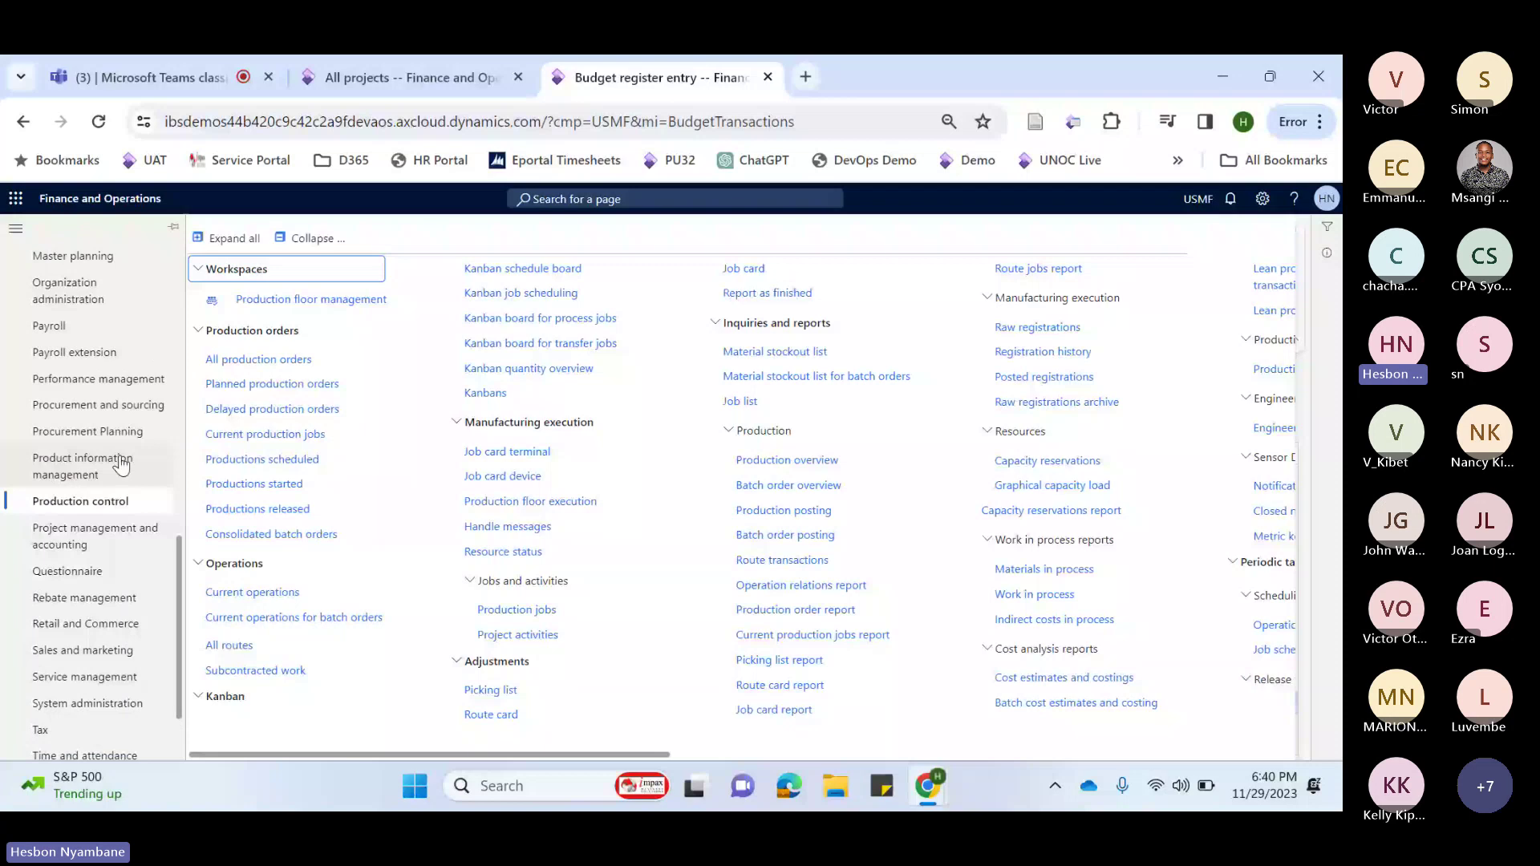
click(98, 405)
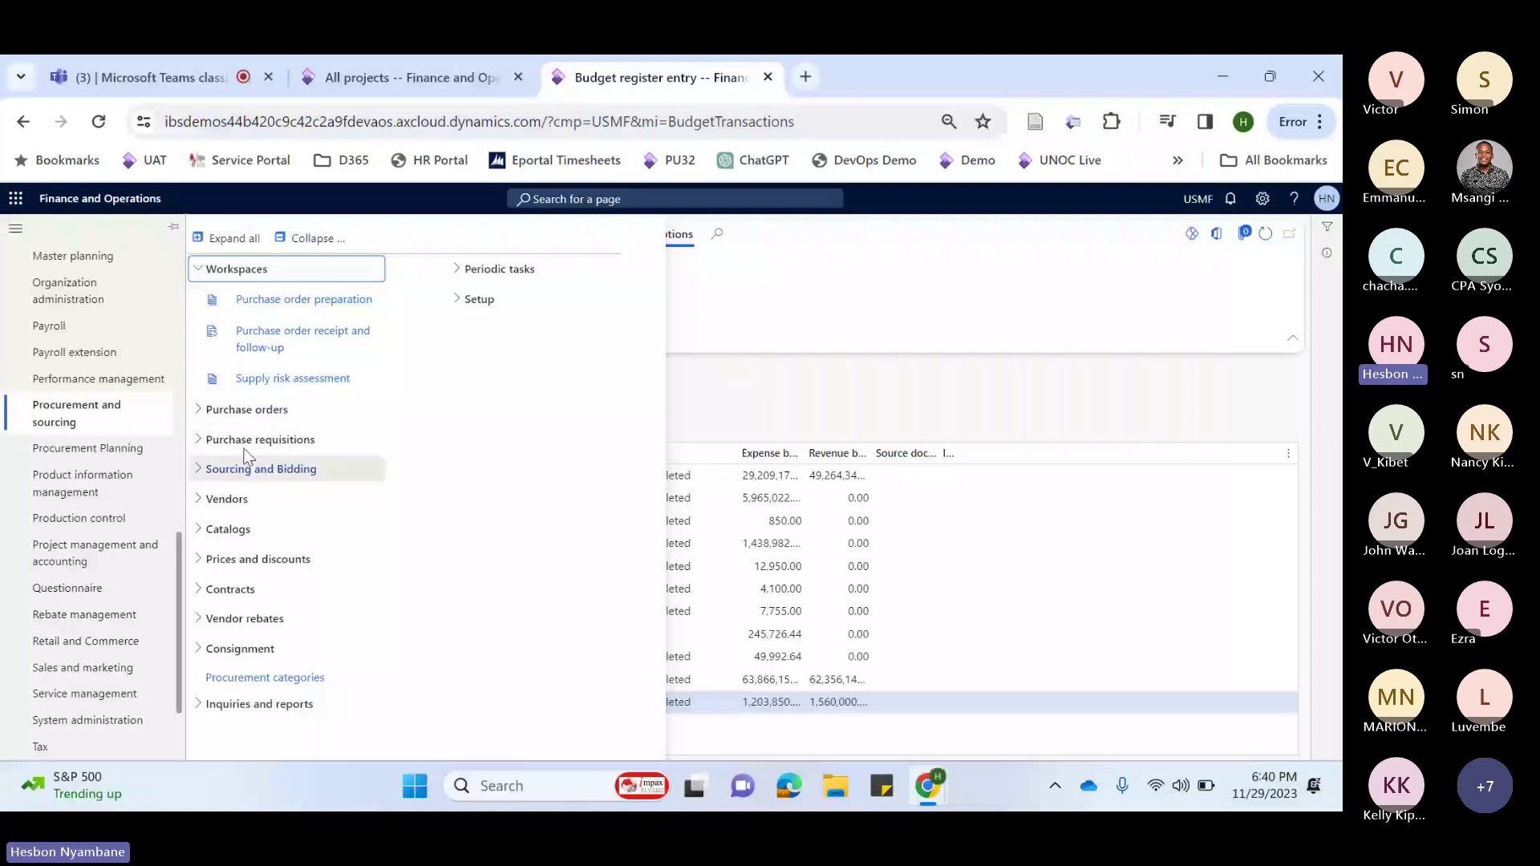
click(261, 469)
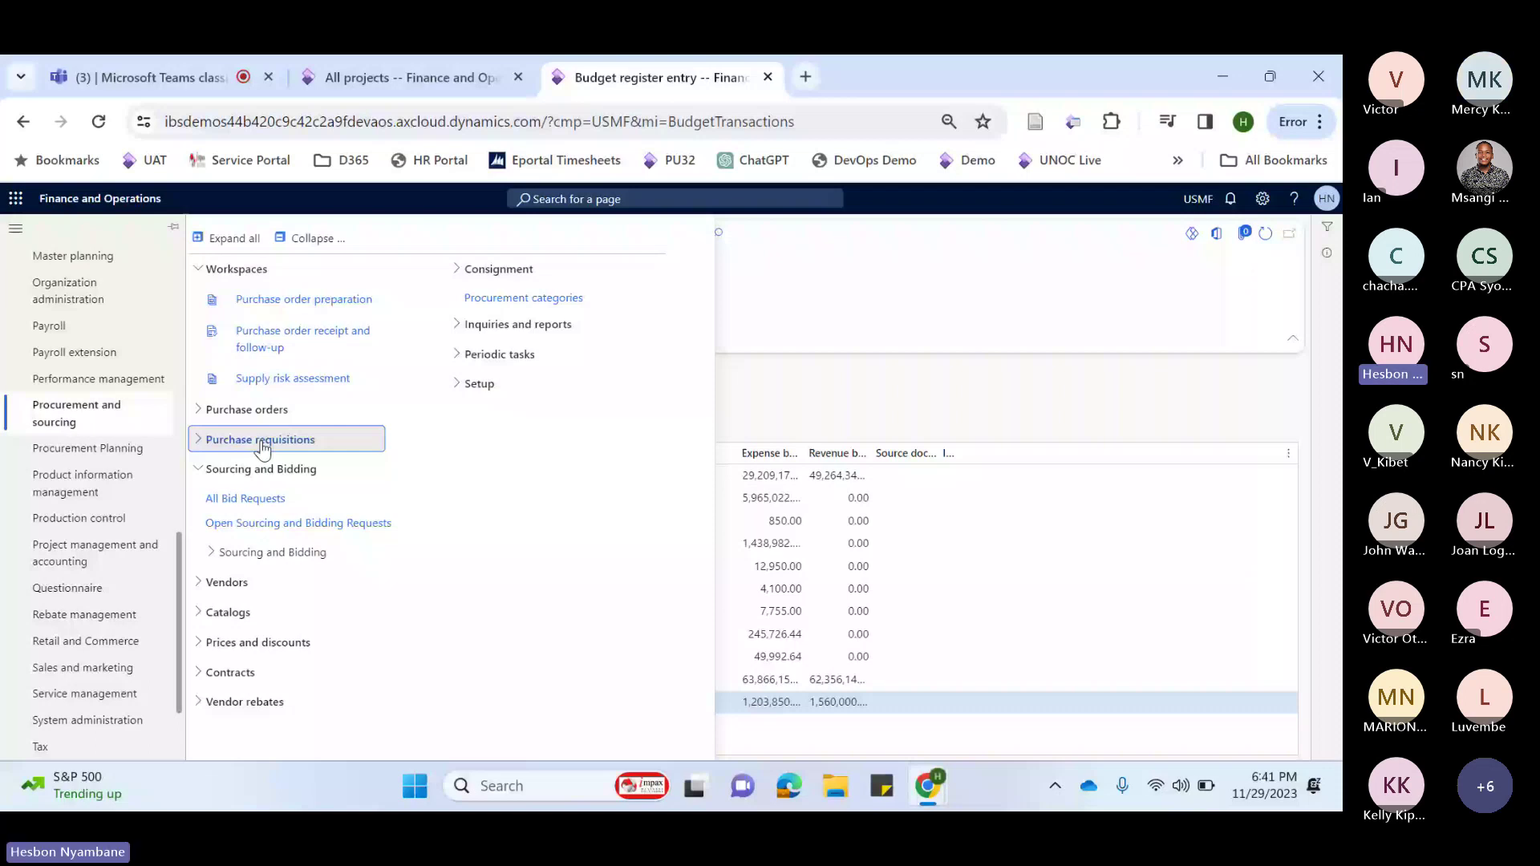
click(262, 441)
click(273, 410)
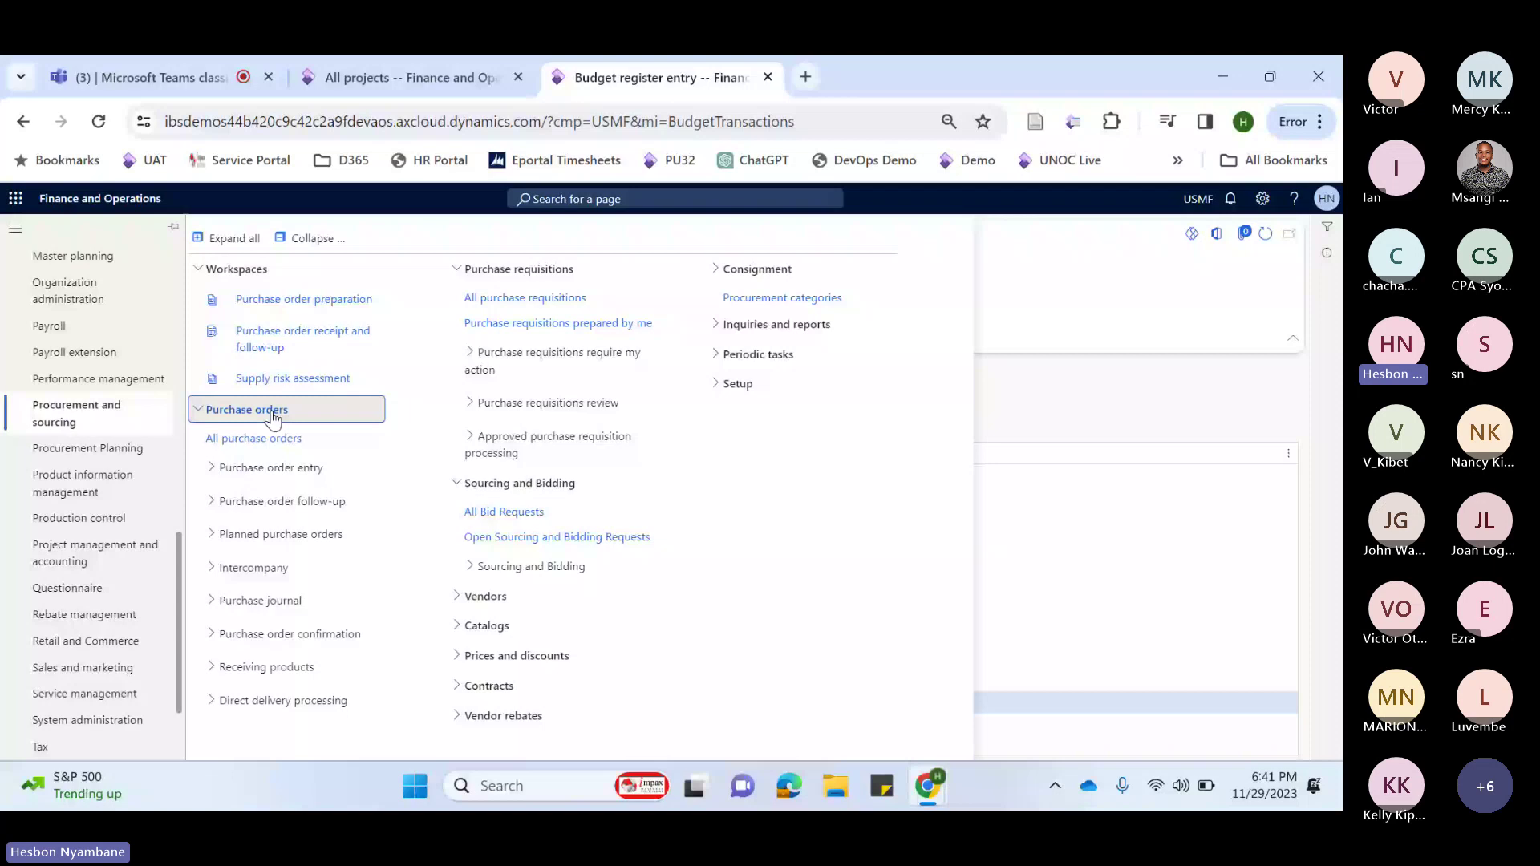
click(498, 483)
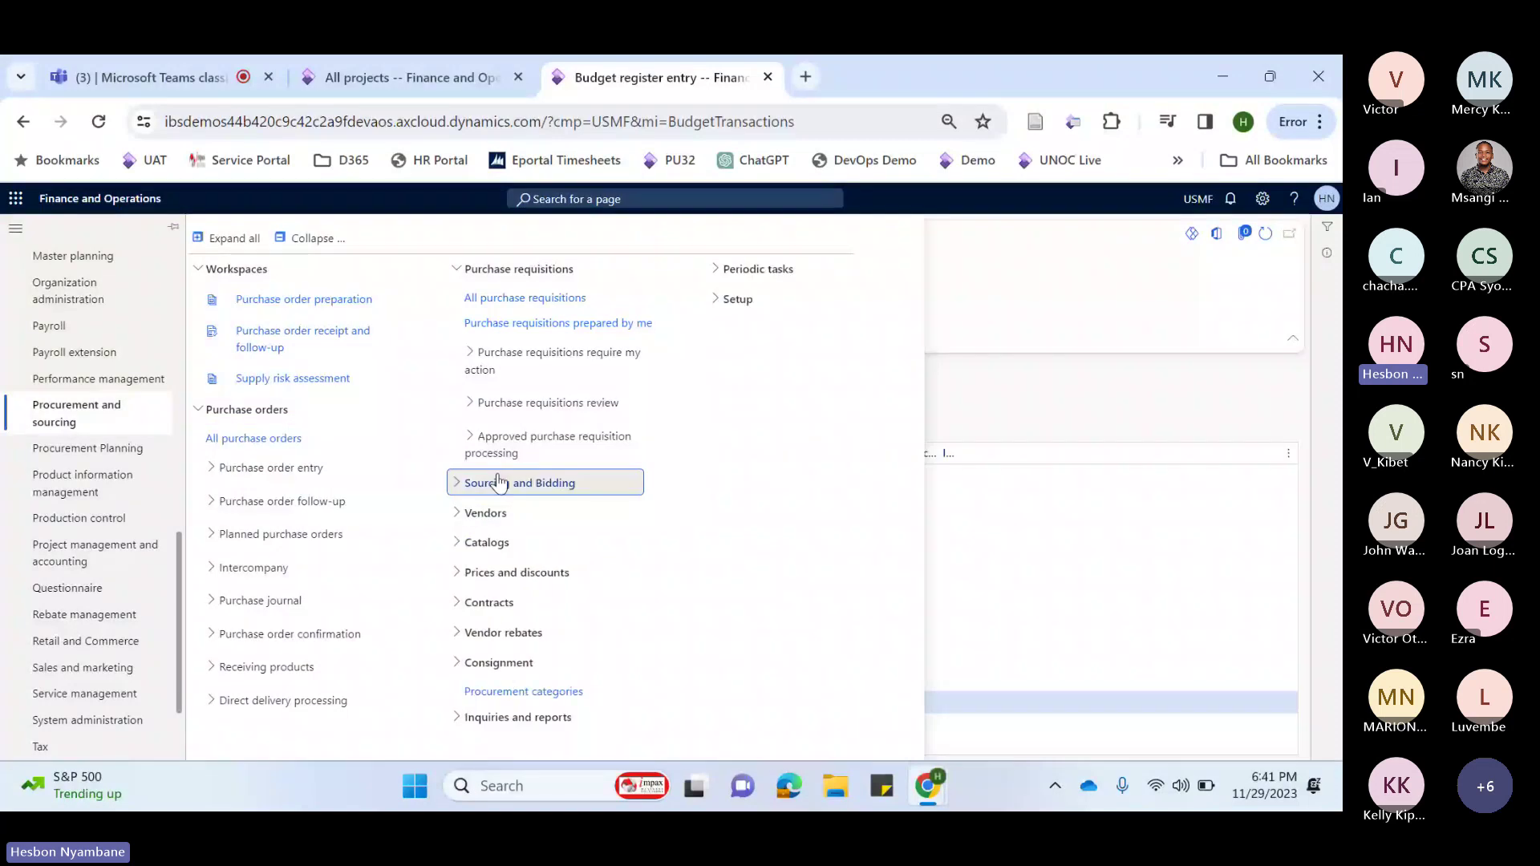